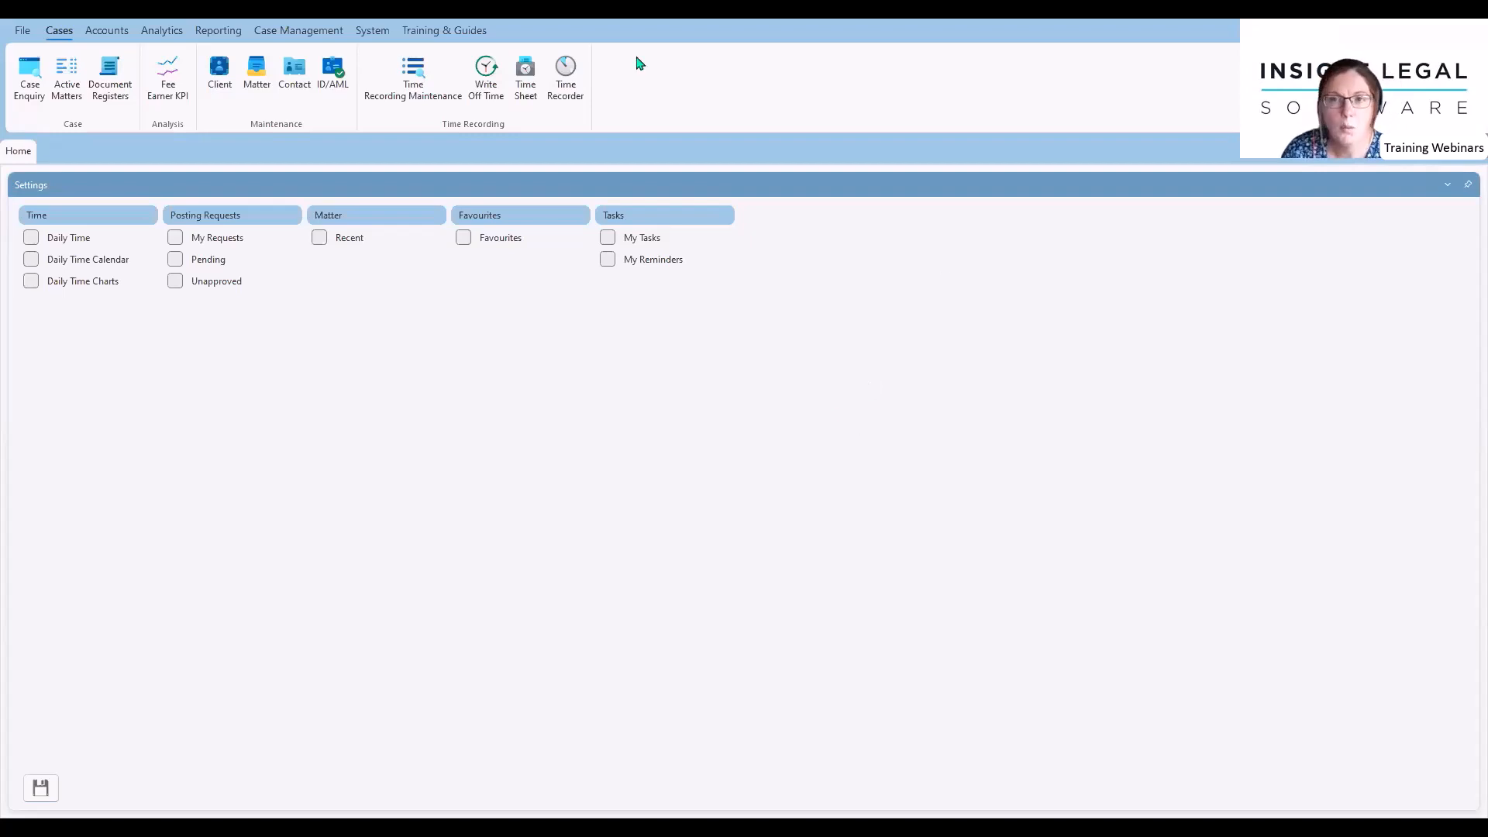
Open the disbursement types in the system settings.
left_click(377, 31)
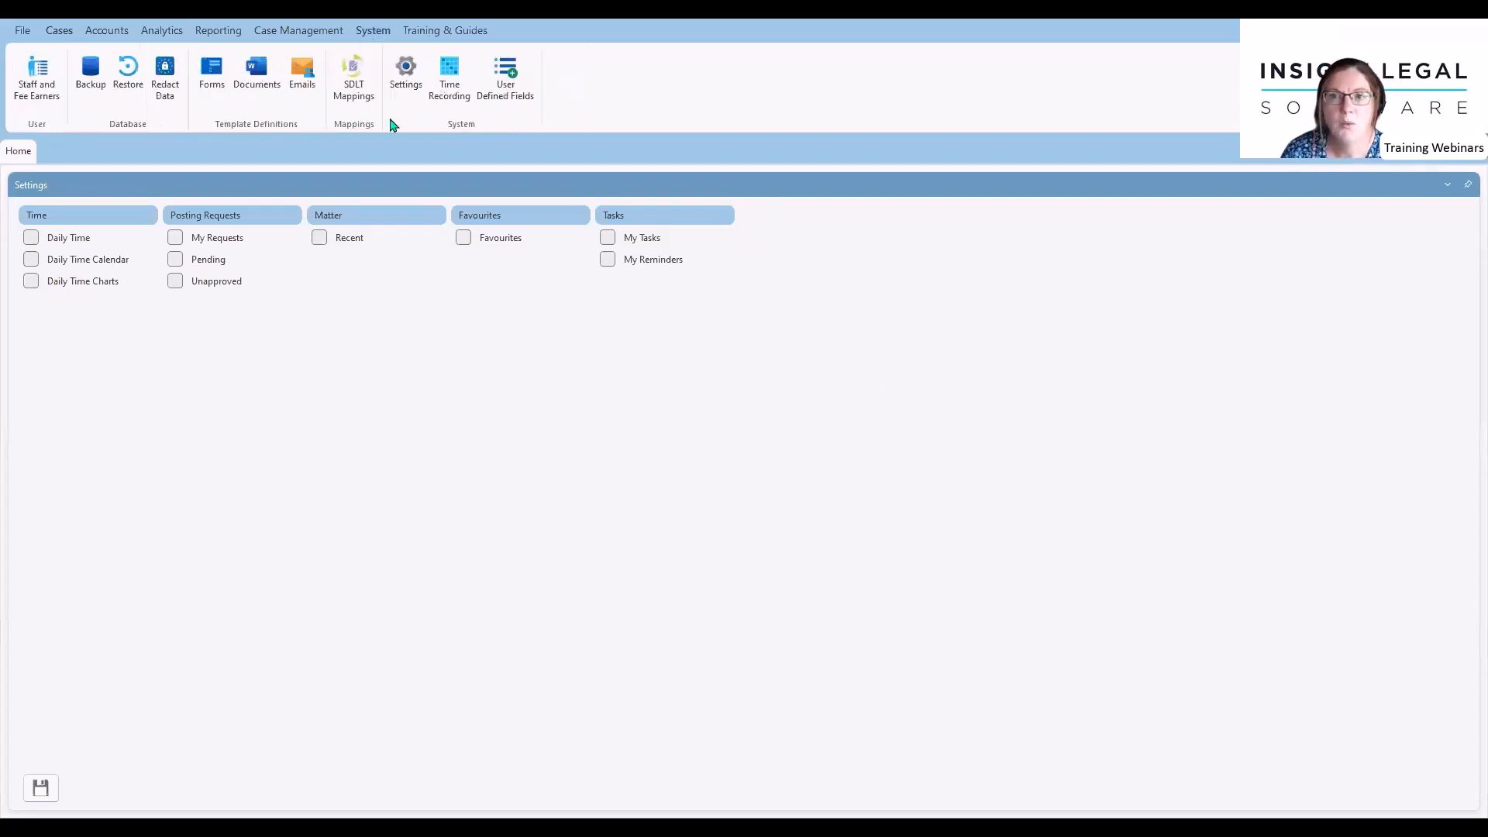
left_click(408, 78)
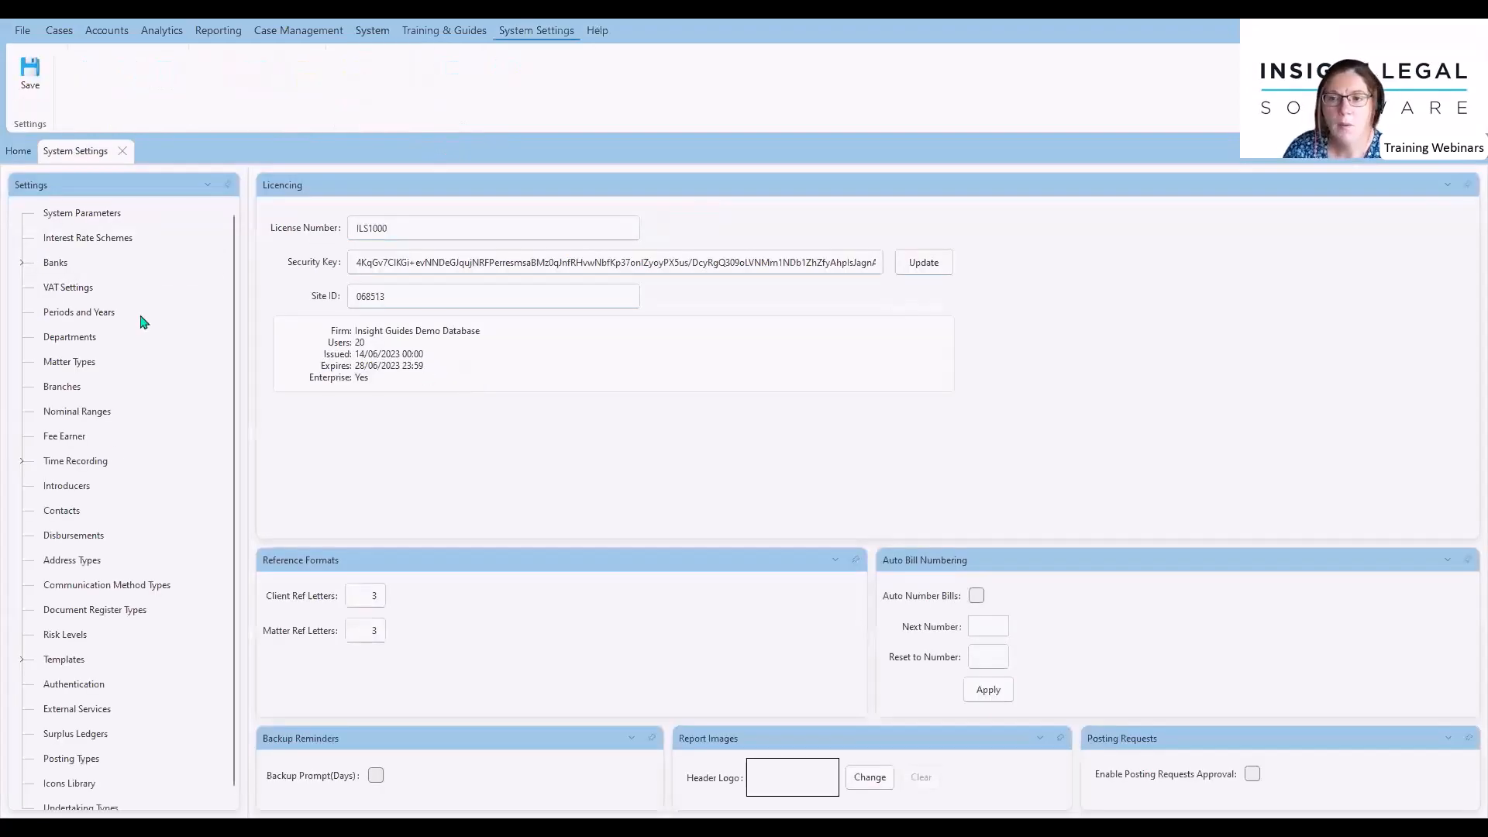
left_click(68, 537)
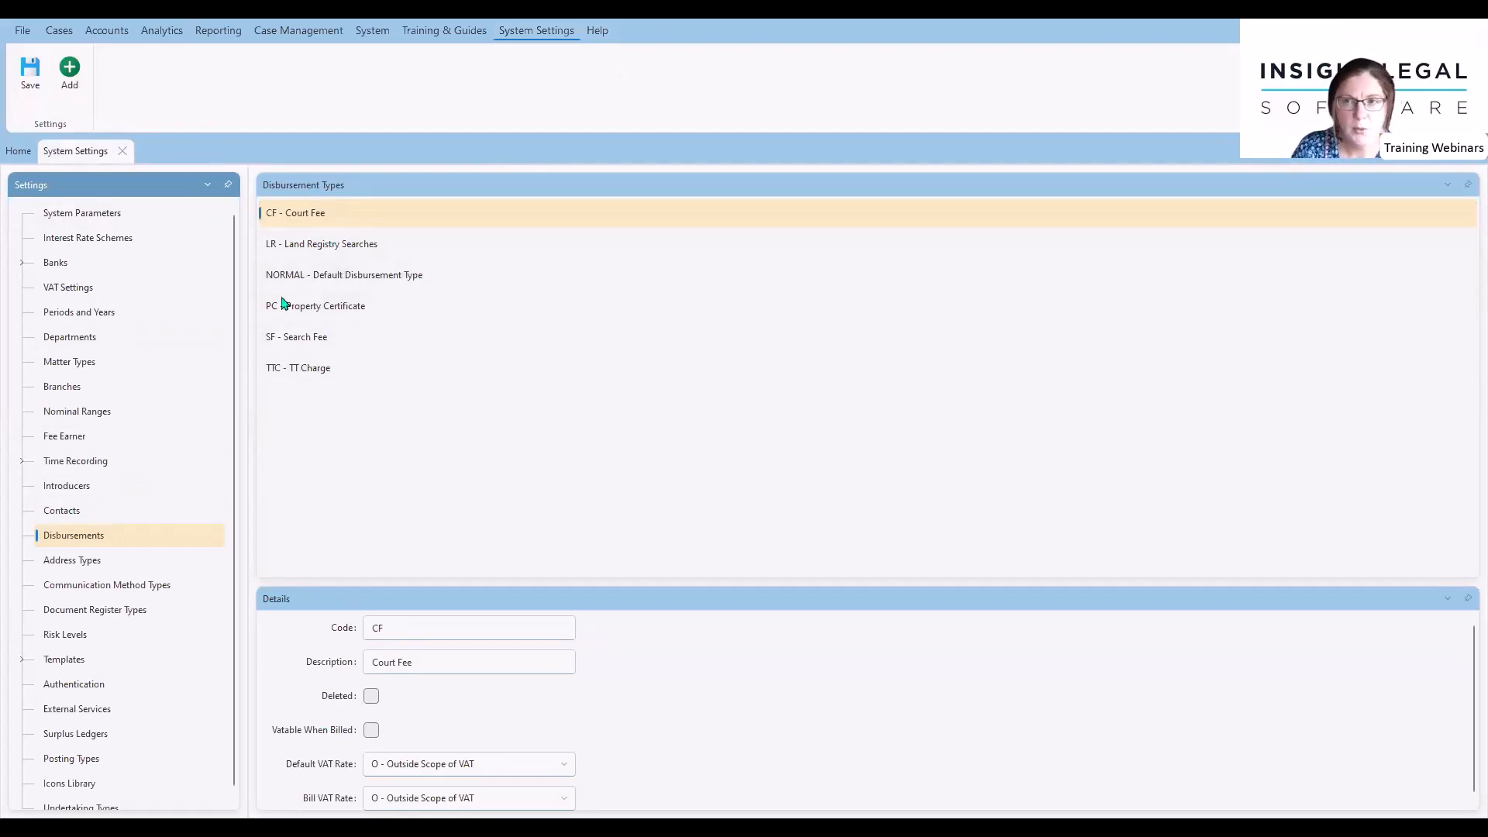
Add a disbursement type with code SF and description Surveyor Fee.
left_click(70, 74)
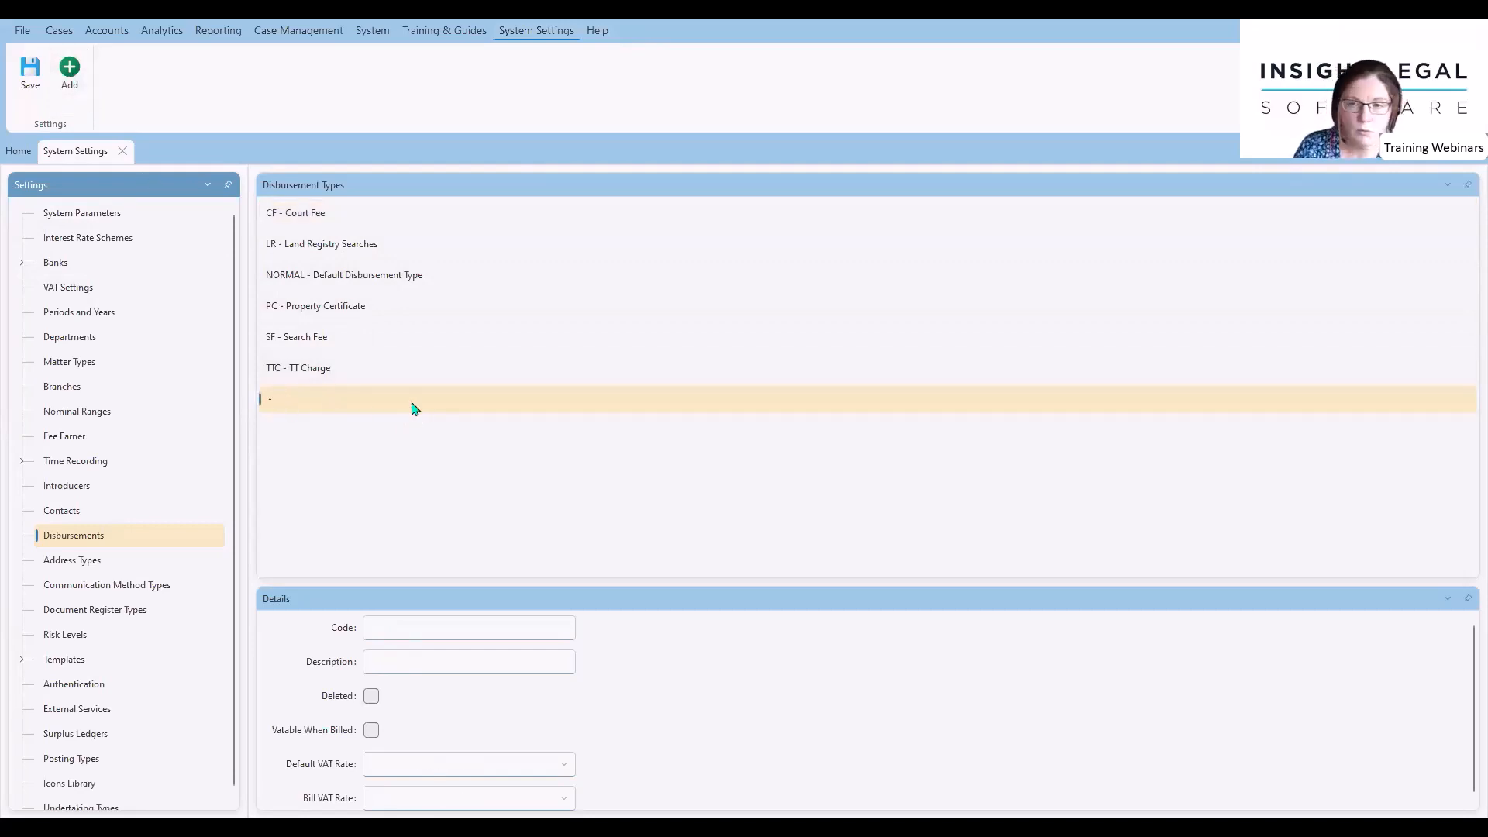
left_click(388, 628)
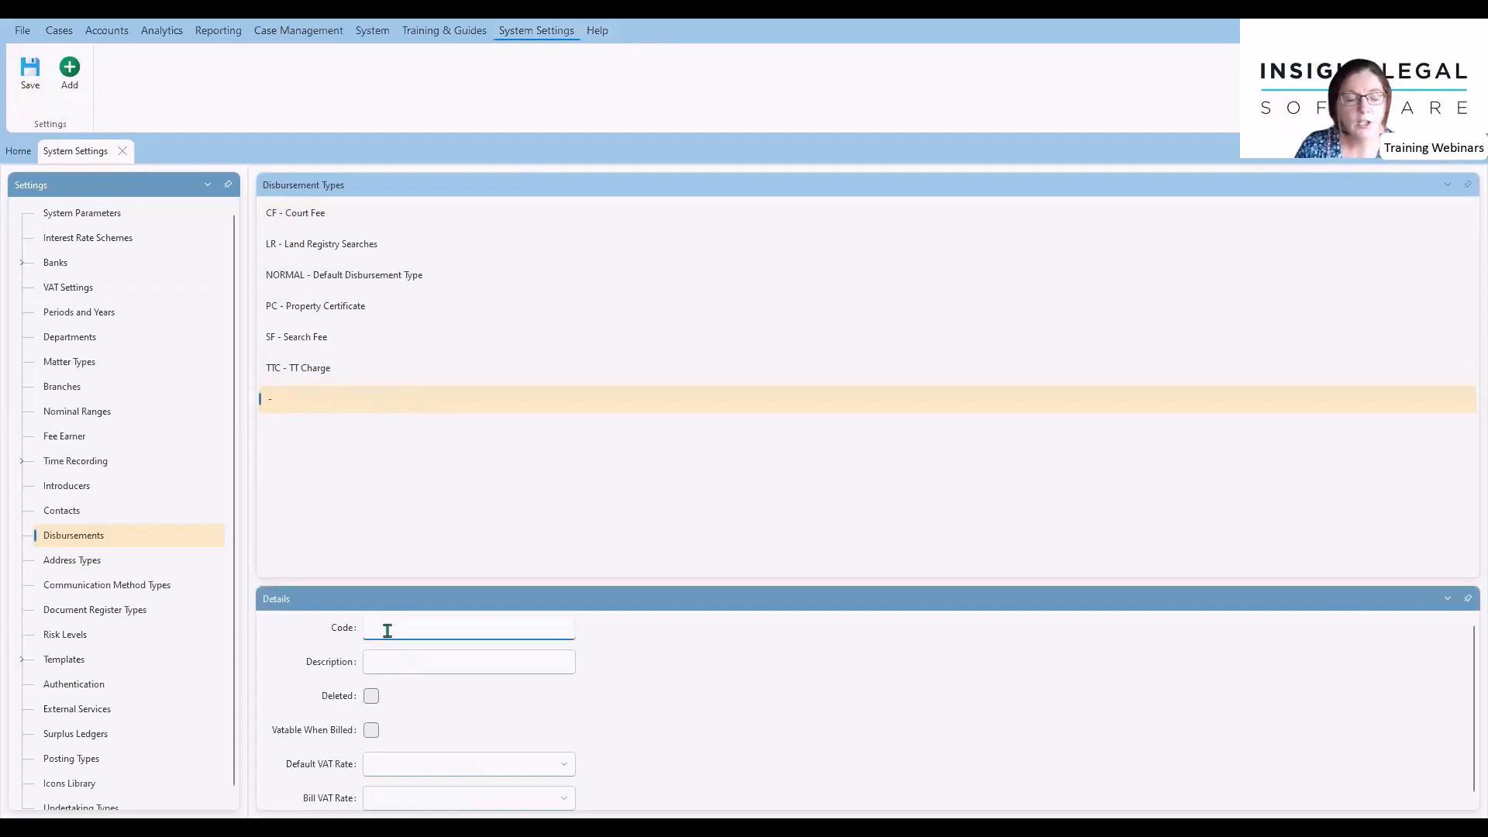
type("SF")
key("Tab")
type("Surveyo")
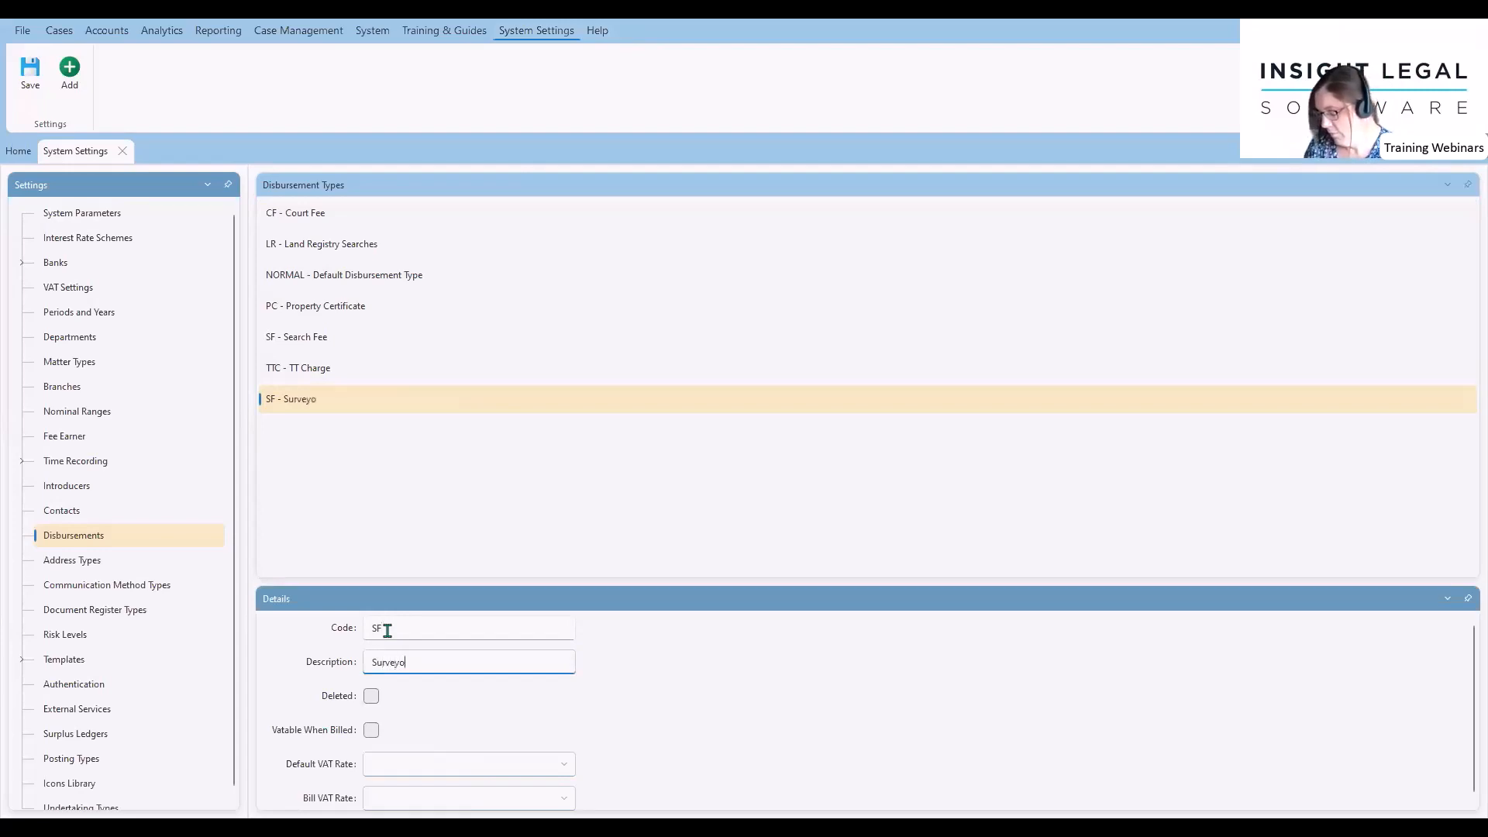
type("r Fee")
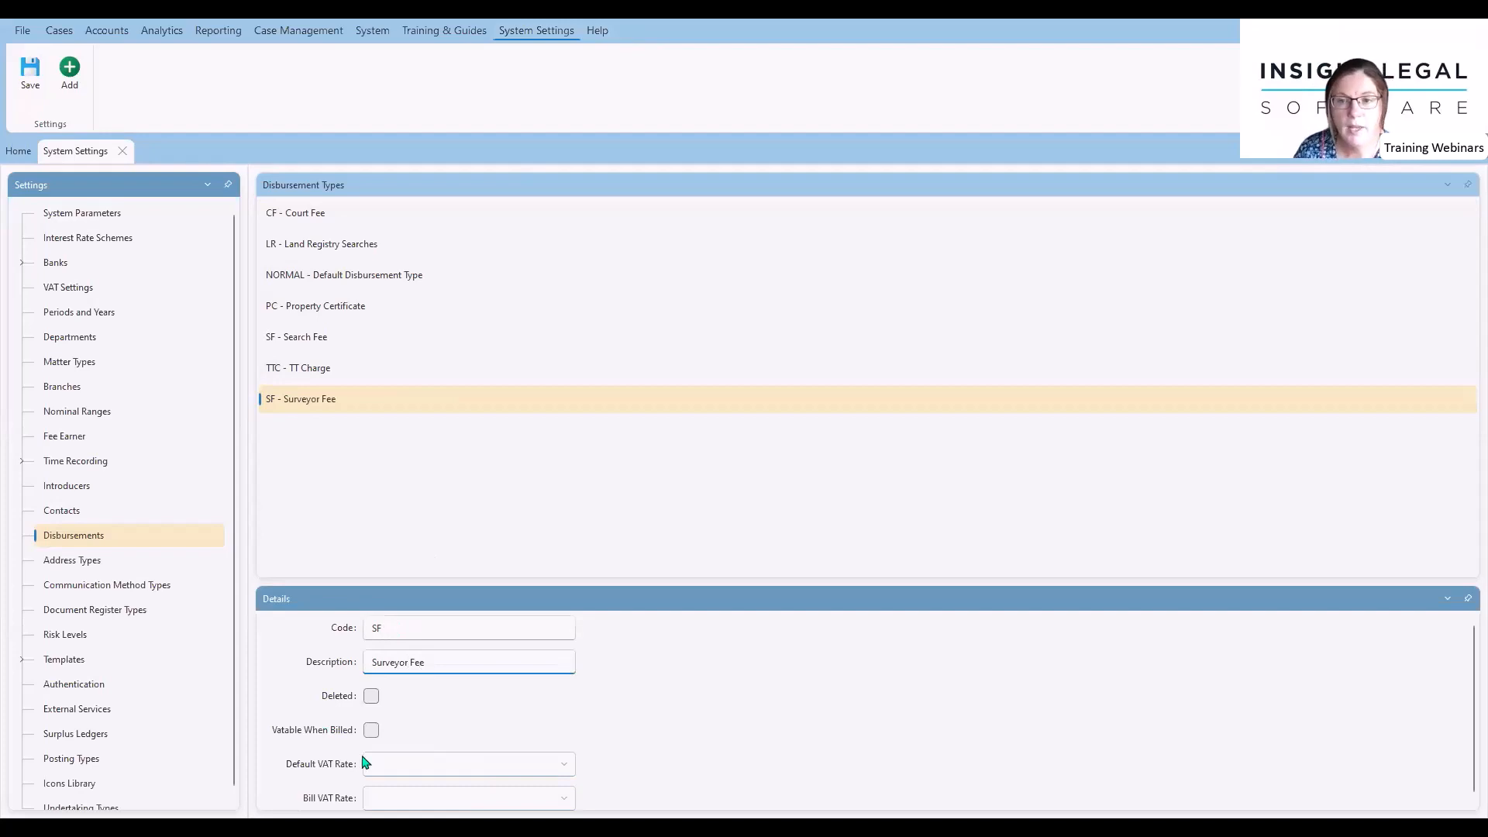
Add a disbursement type with code COU and description Counsel Fee.
left_click(69, 69)
left_click(398, 634)
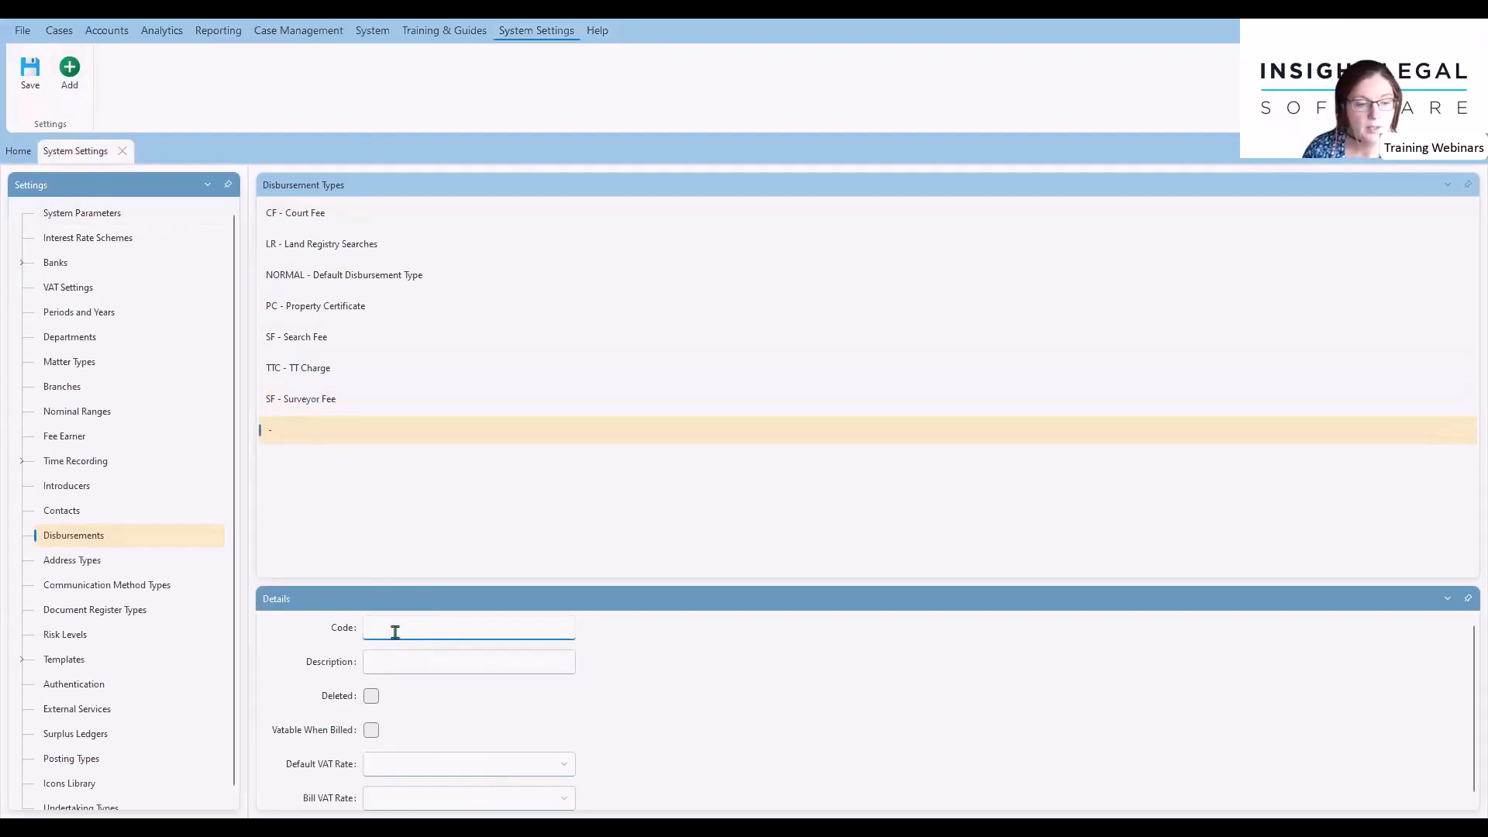
type("COU")
key("Tab")
type("Counsel Fee")
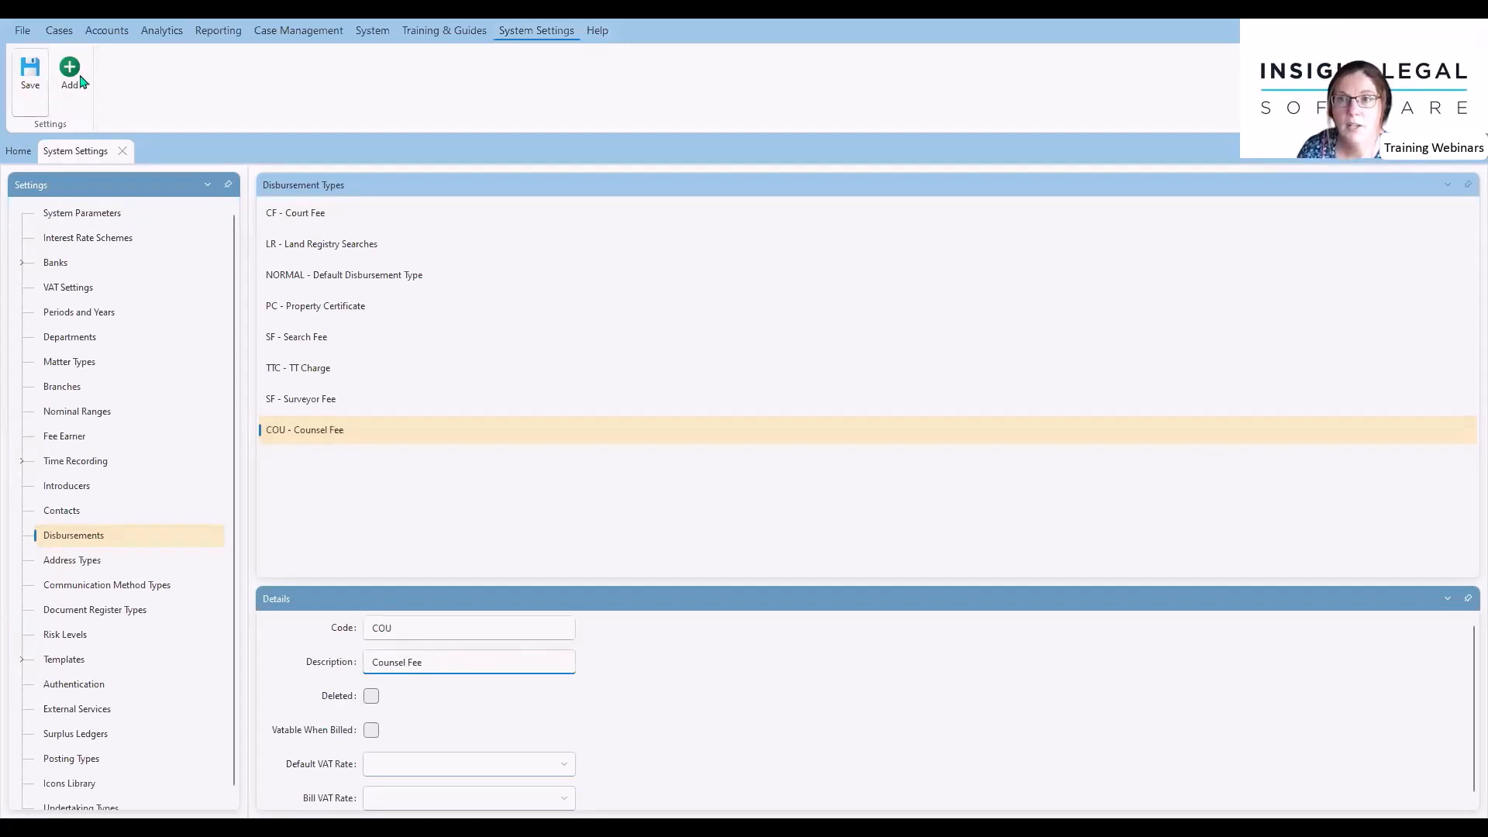
Add a disbursement type with code LRA and description Land Registry Applications, and try to save the disbursement settings.
left_click(70, 68)
left_click(393, 626)
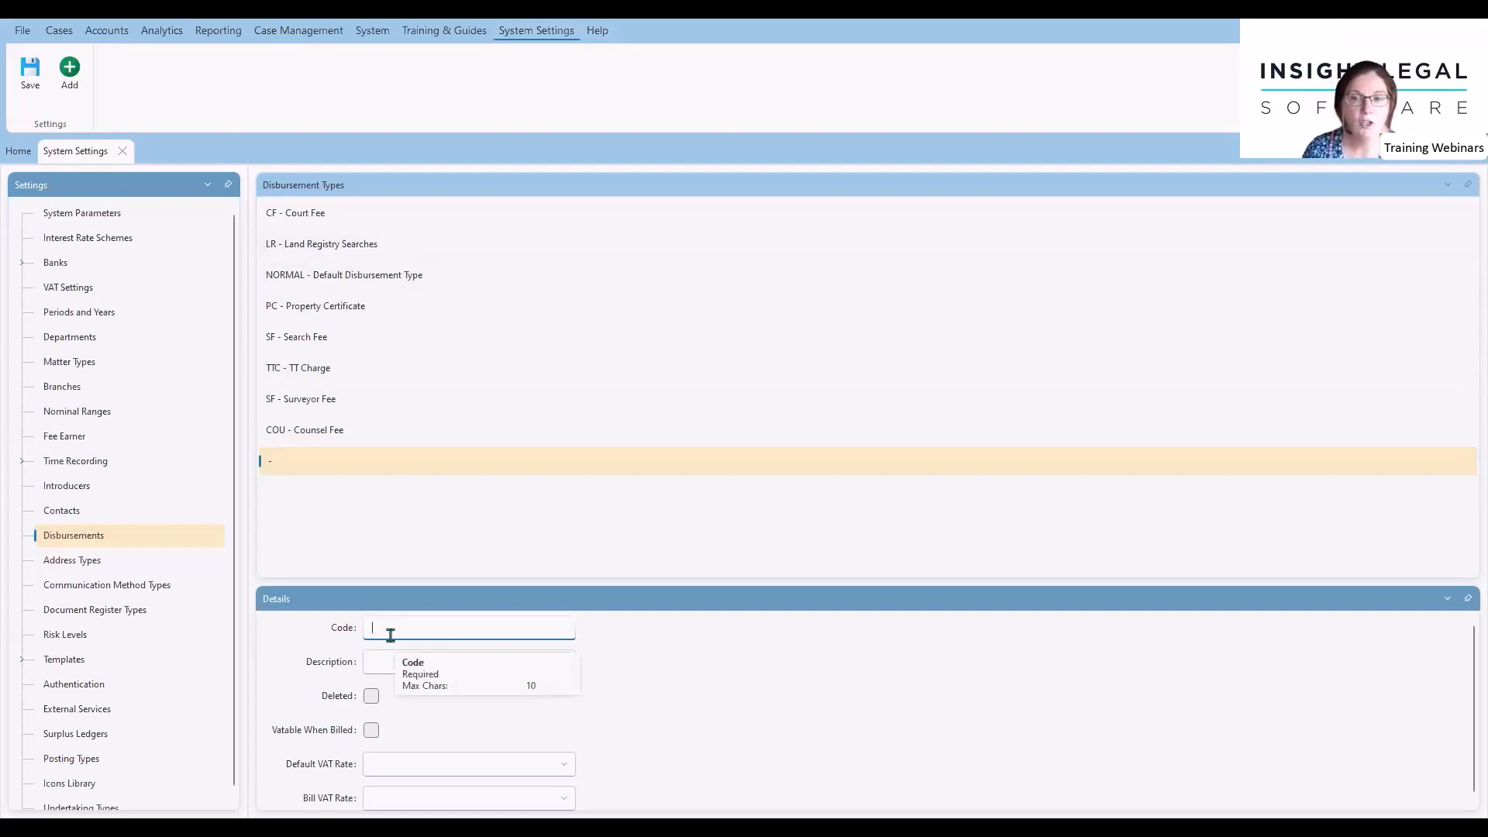
type("LRA")
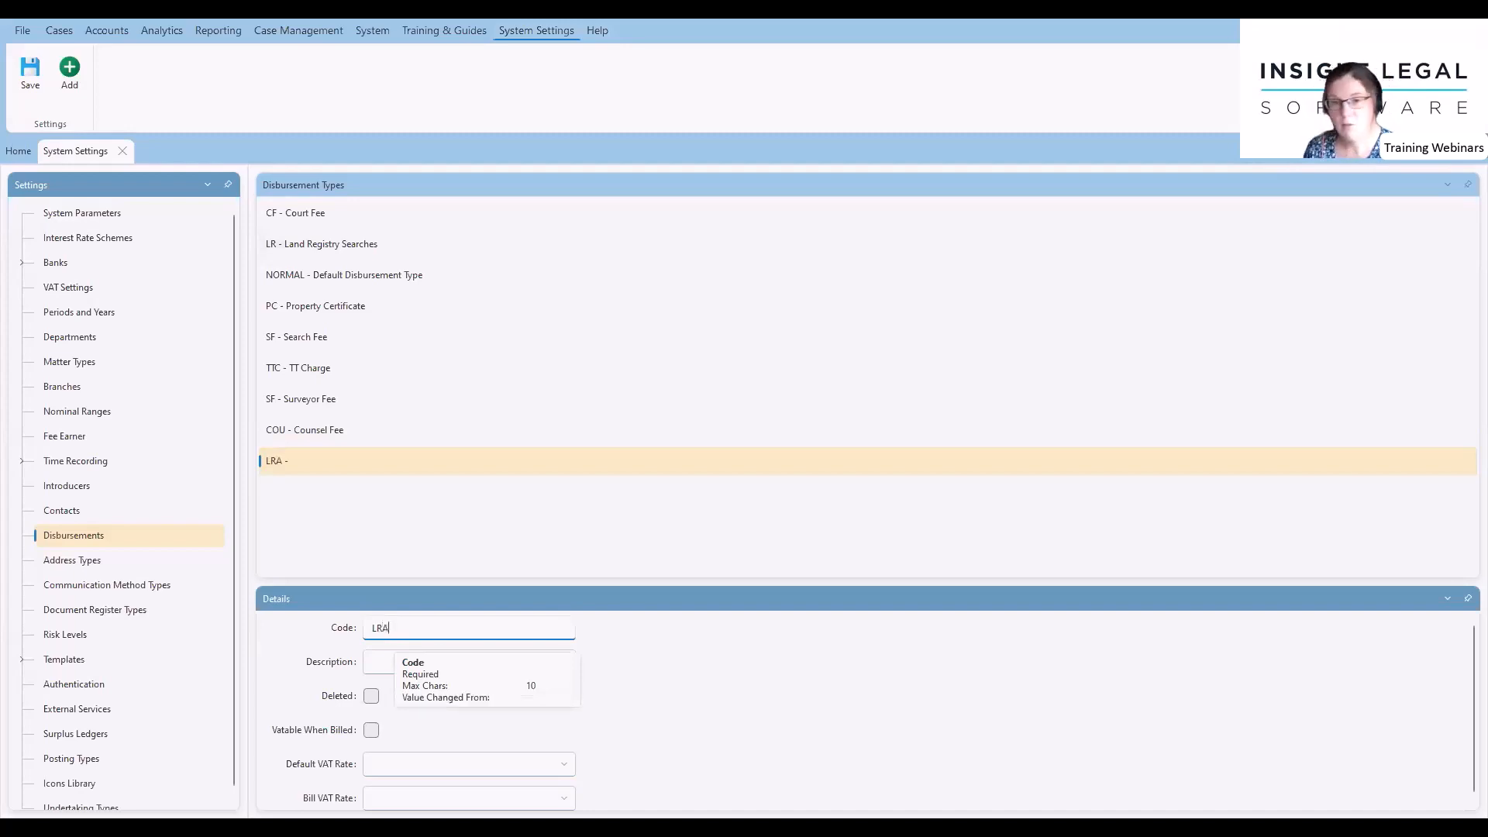
key("Tab")
type("Land Refgis")
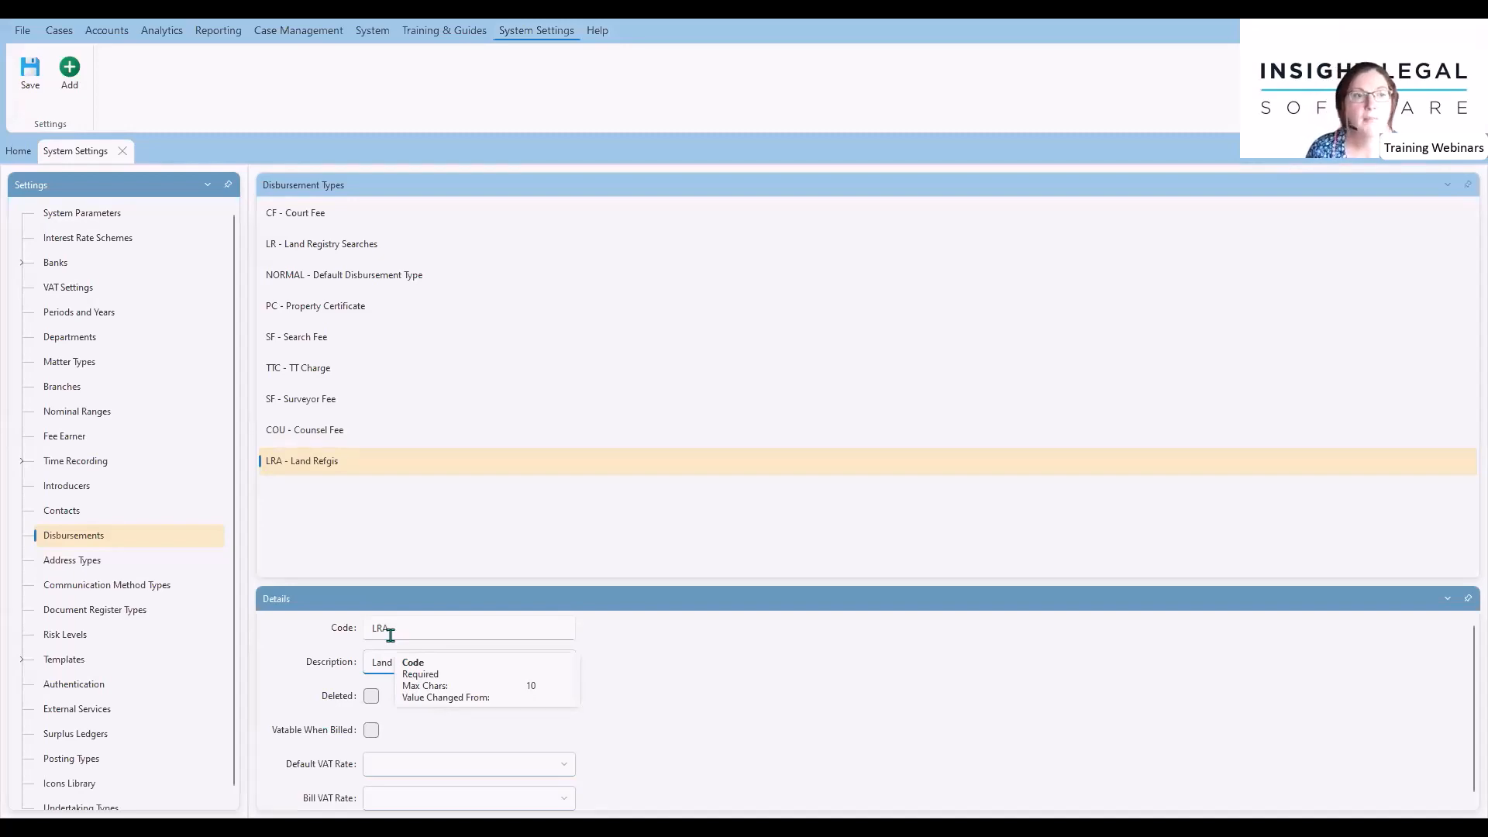
key("BackSpace")
key("BackSpace")
key("BackSpace")
key("BackSpace")
key("BackSpace")
type("egi")
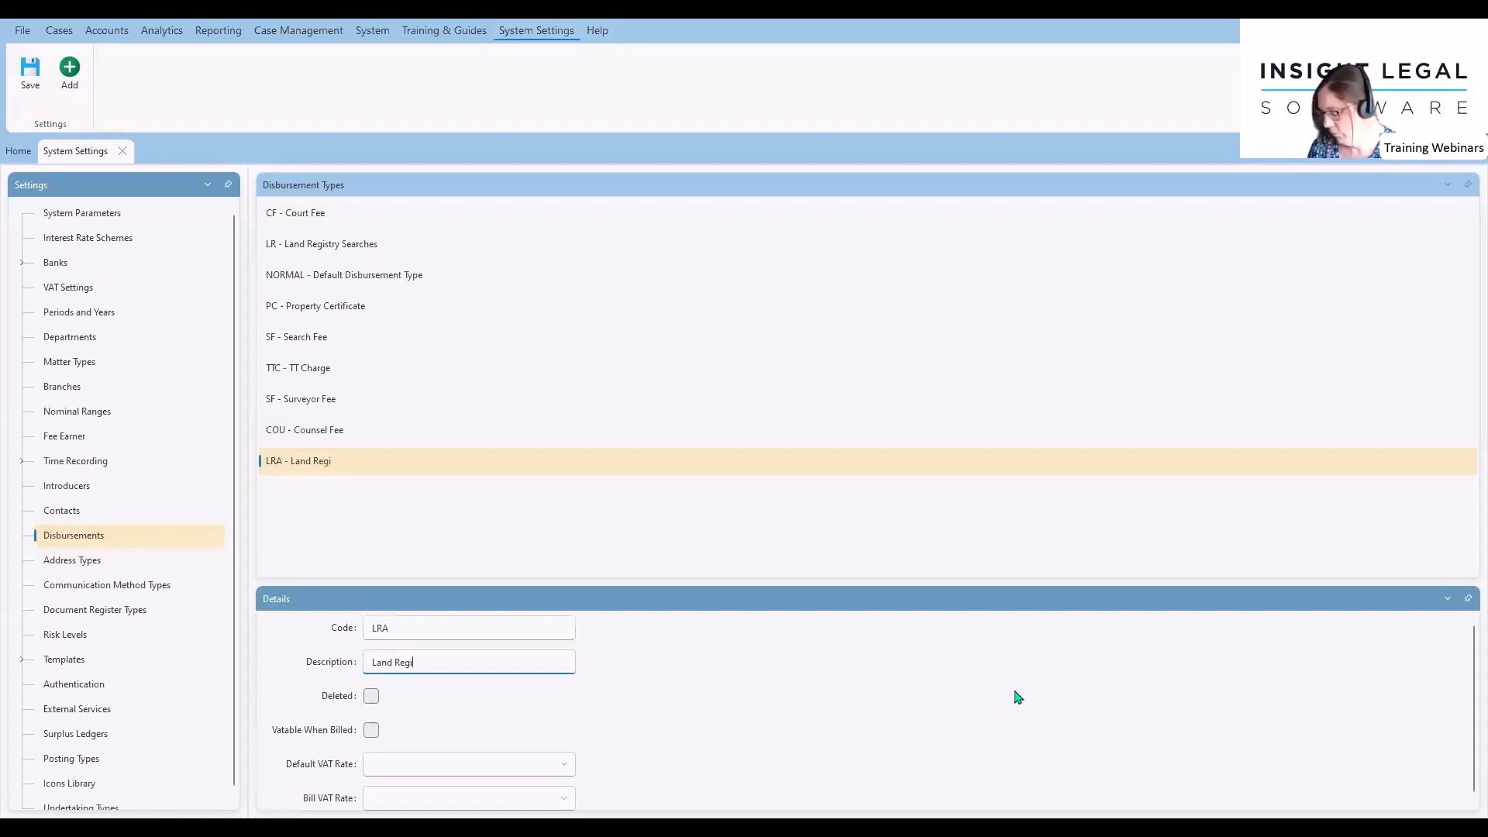
type("stry Applications")
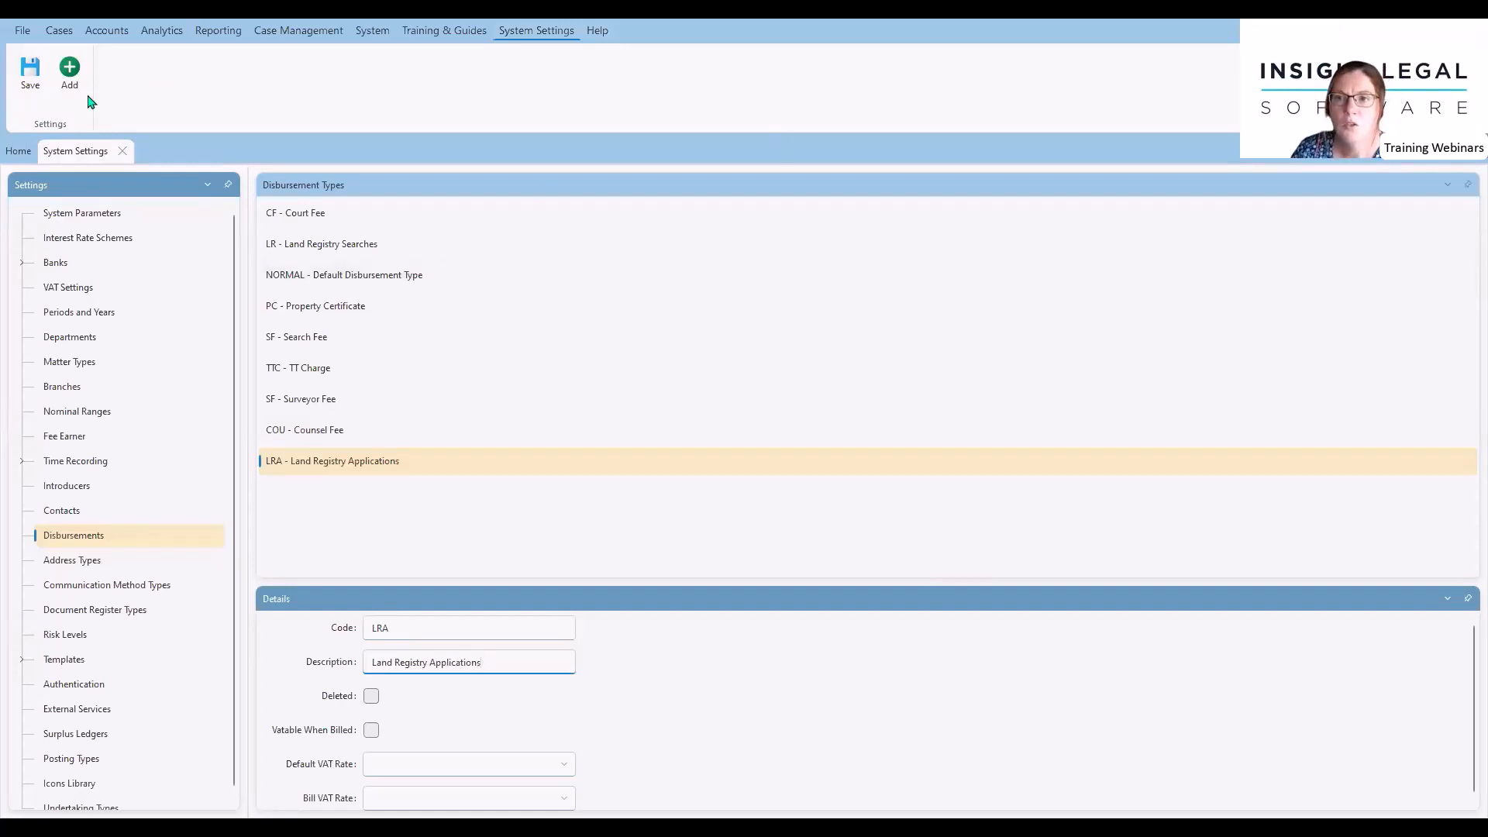
left_click(31, 87)
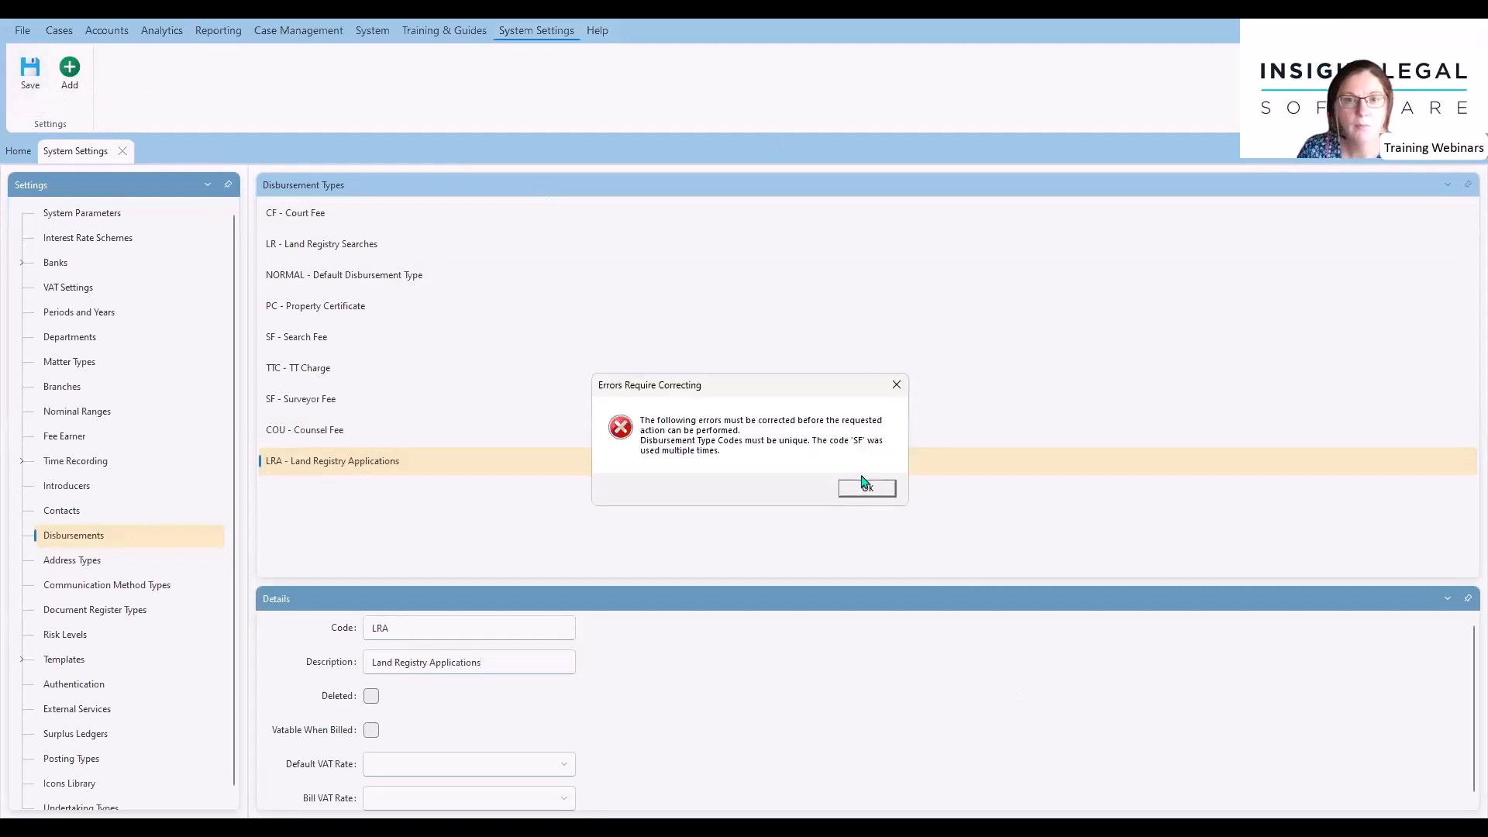
left_click(868, 488)
Change the Surveyor Fee disbursement code to SU and save the settings.
left_click(372, 337)
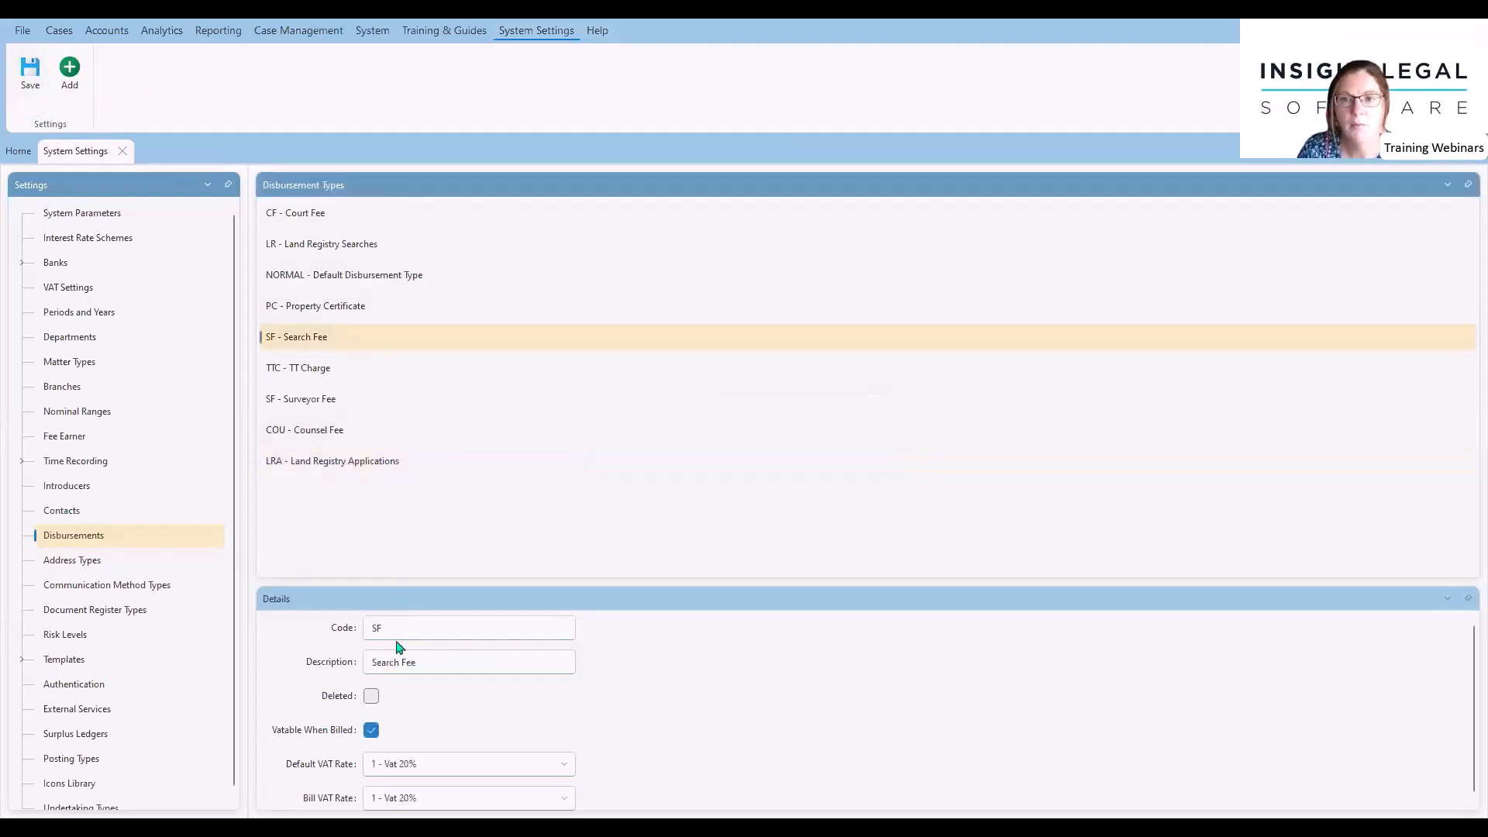
left_click(304, 398)
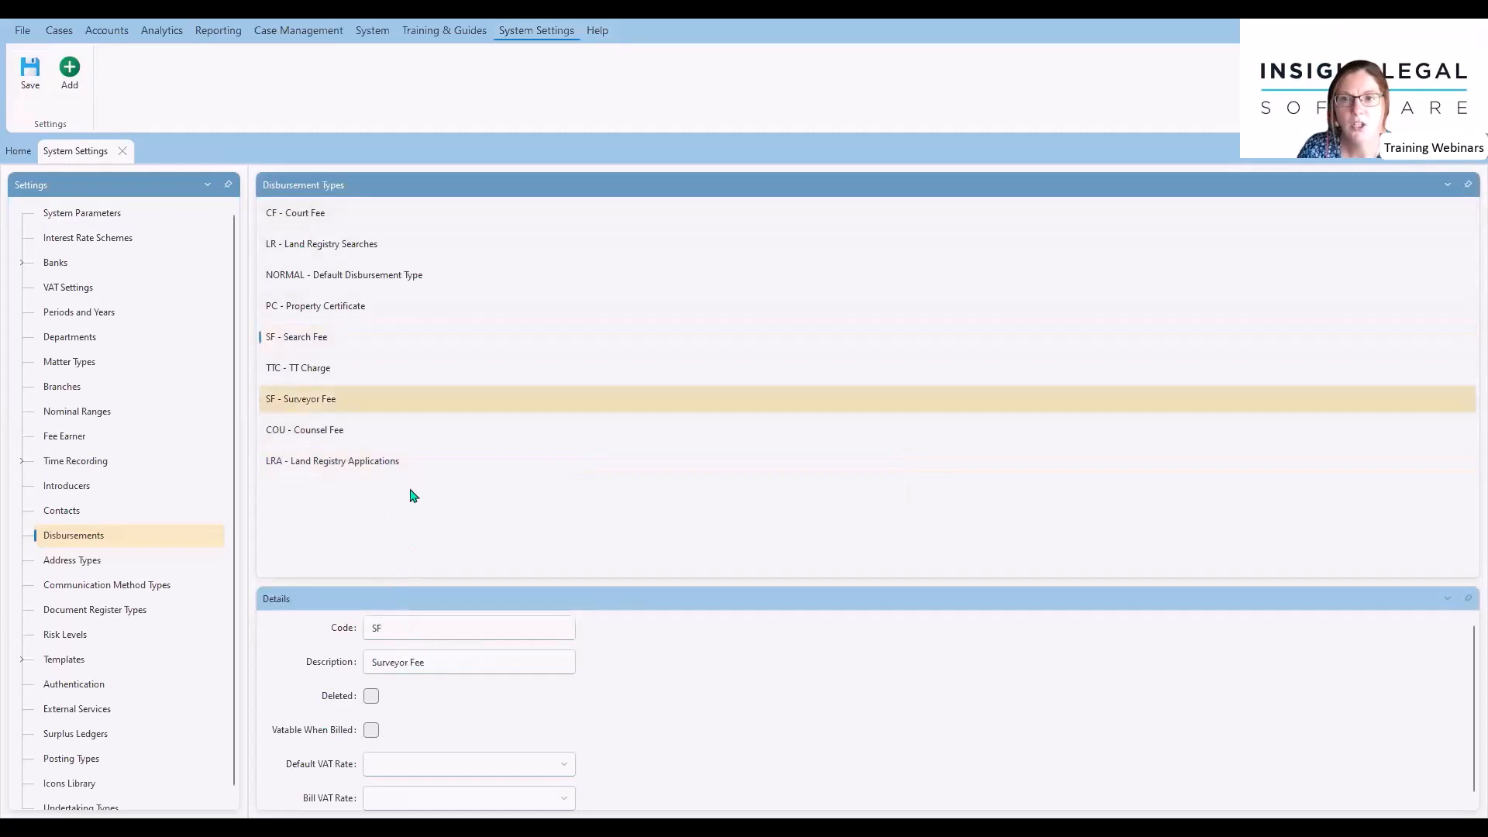
left_click(406, 626)
key("BackSpace")
type("u")
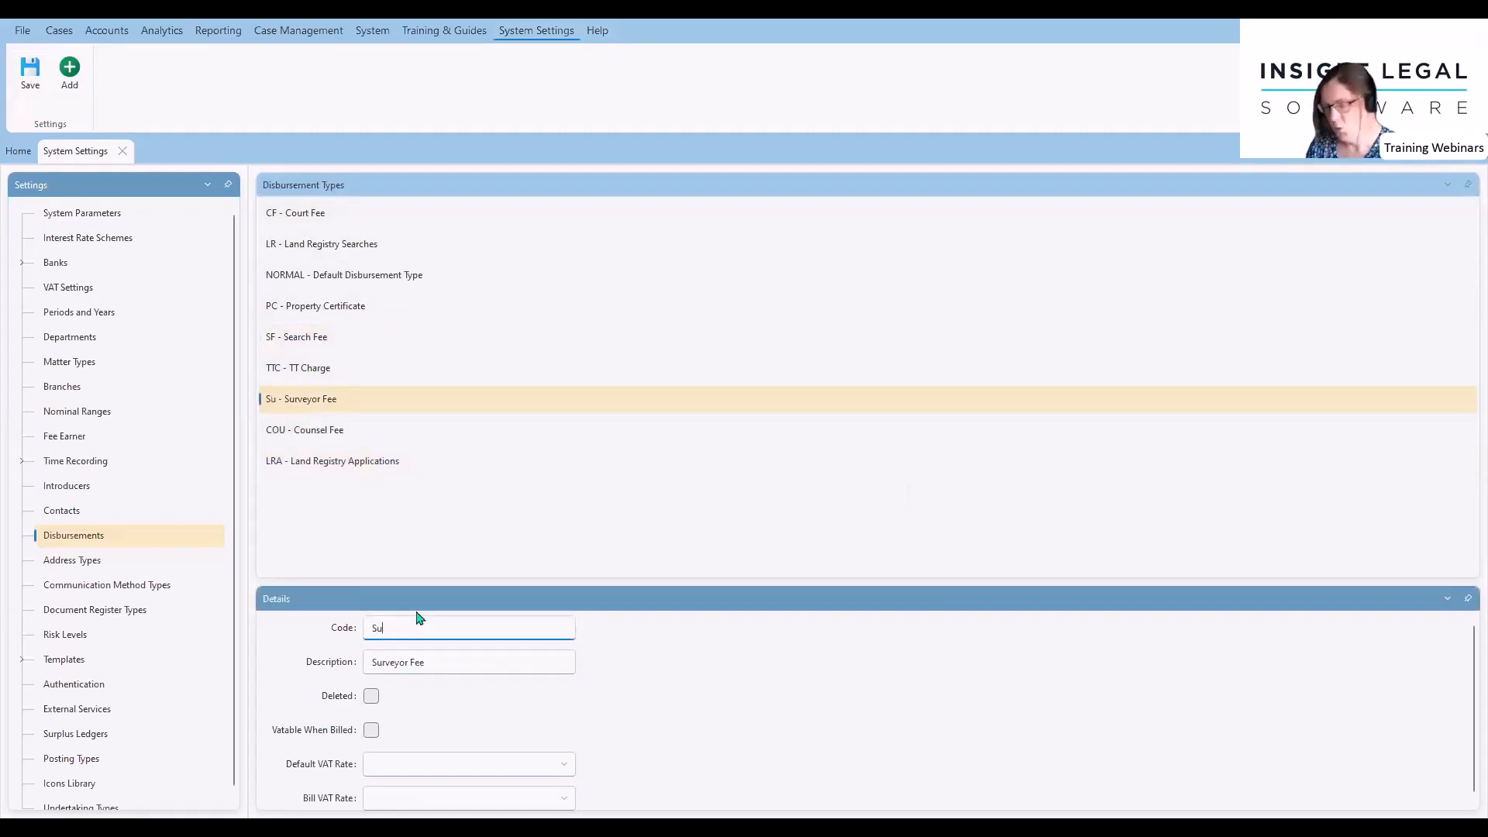
key("BackSpace")
type("U")
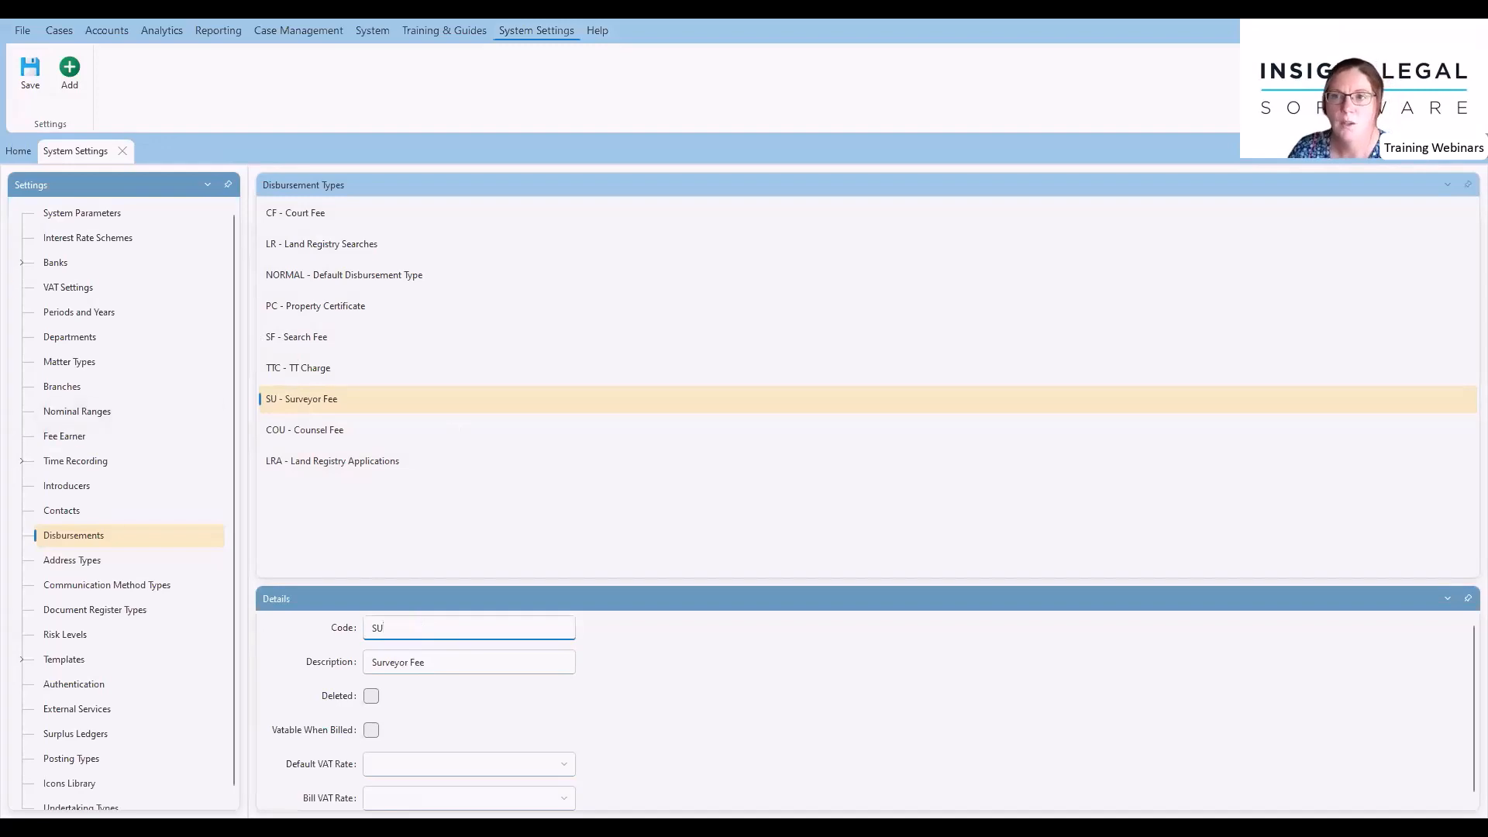
left_click(33, 88)
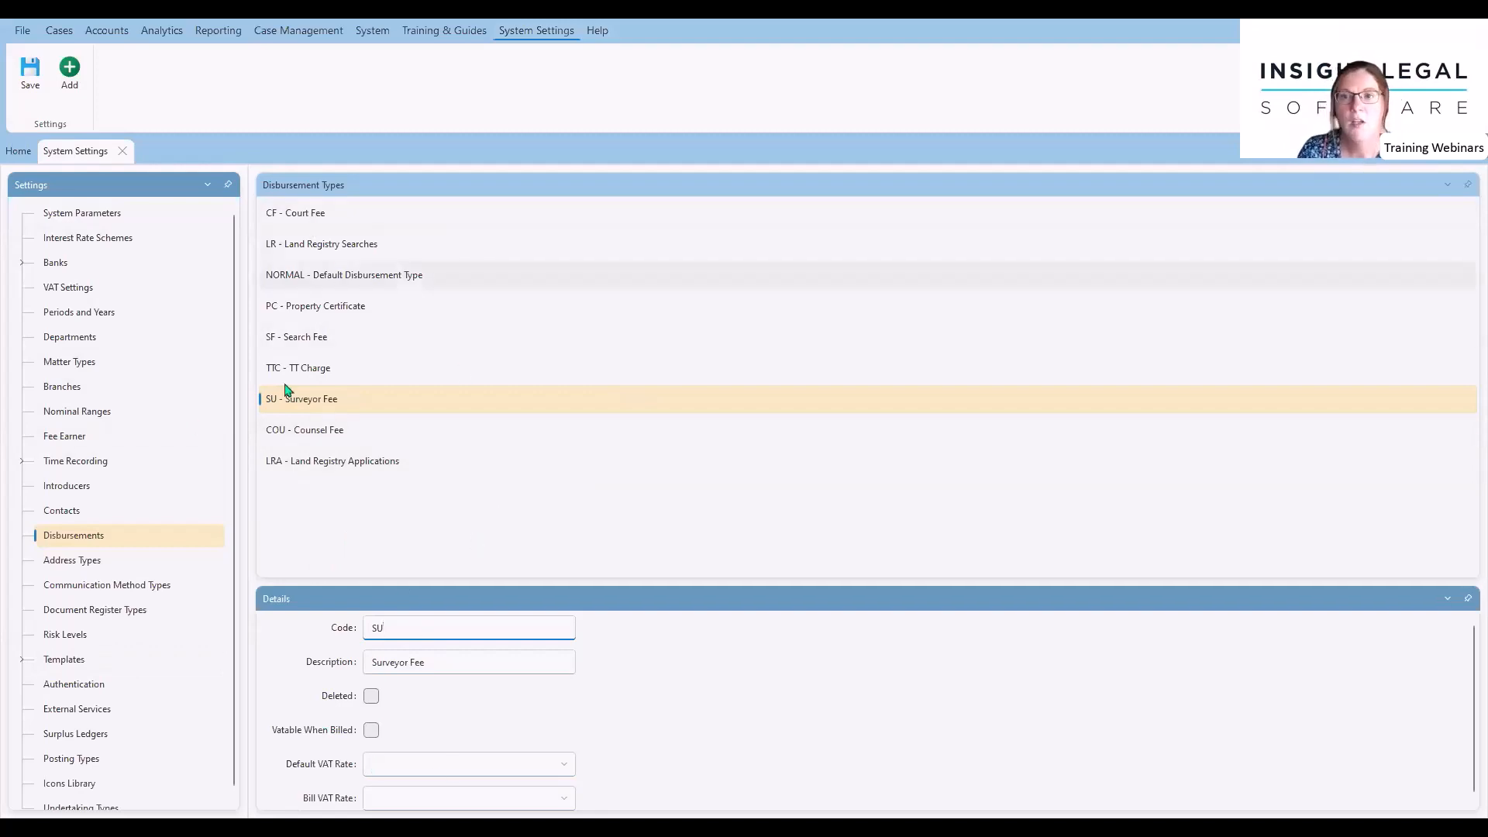
Make Surveyor Fee vatable when billed, with default and bill VAT rates of 1 - Vat 20%, and save.
left_click(335, 407)
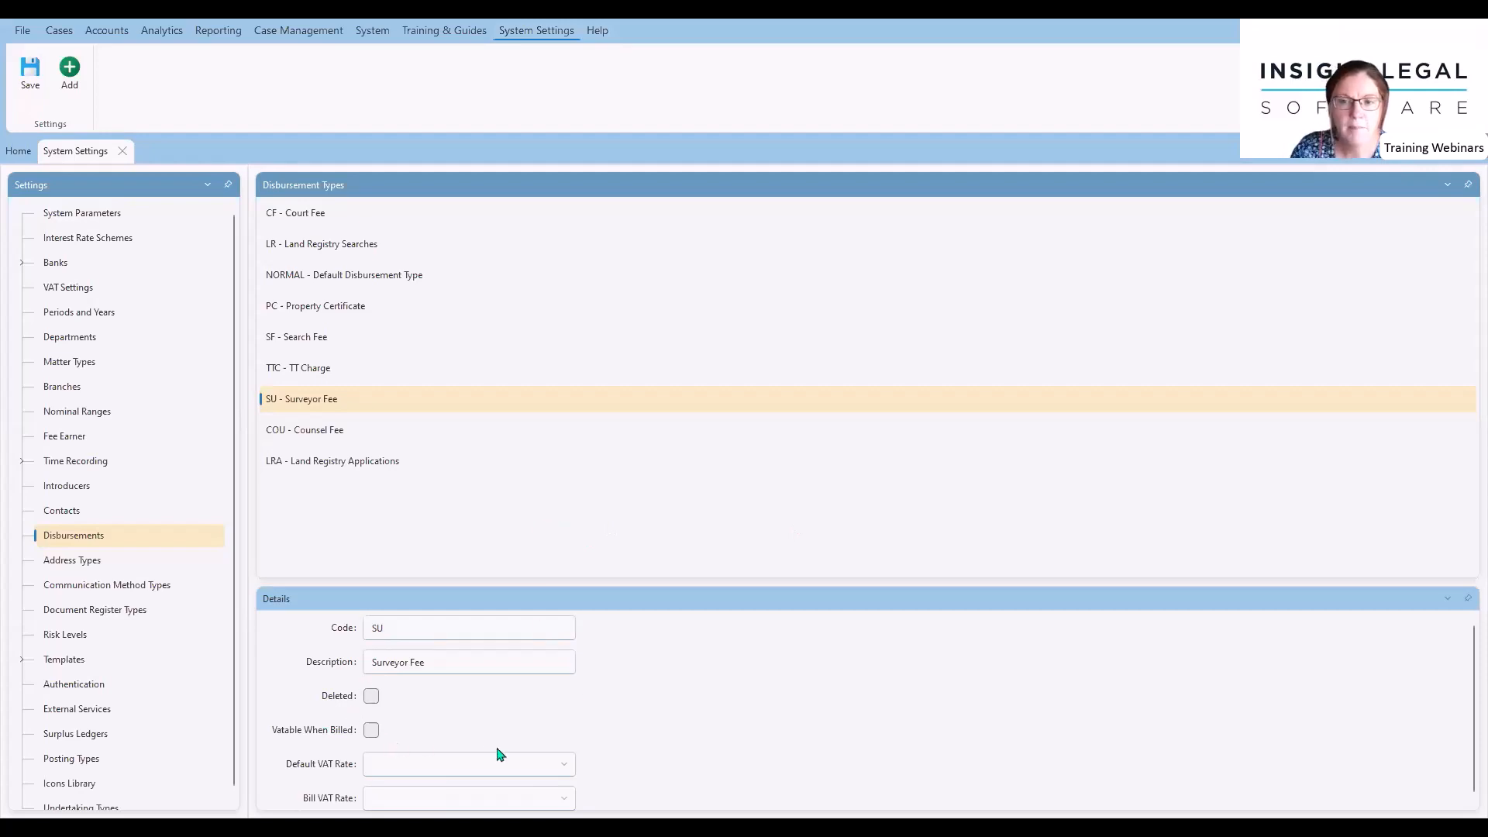
left_click(373, 732)
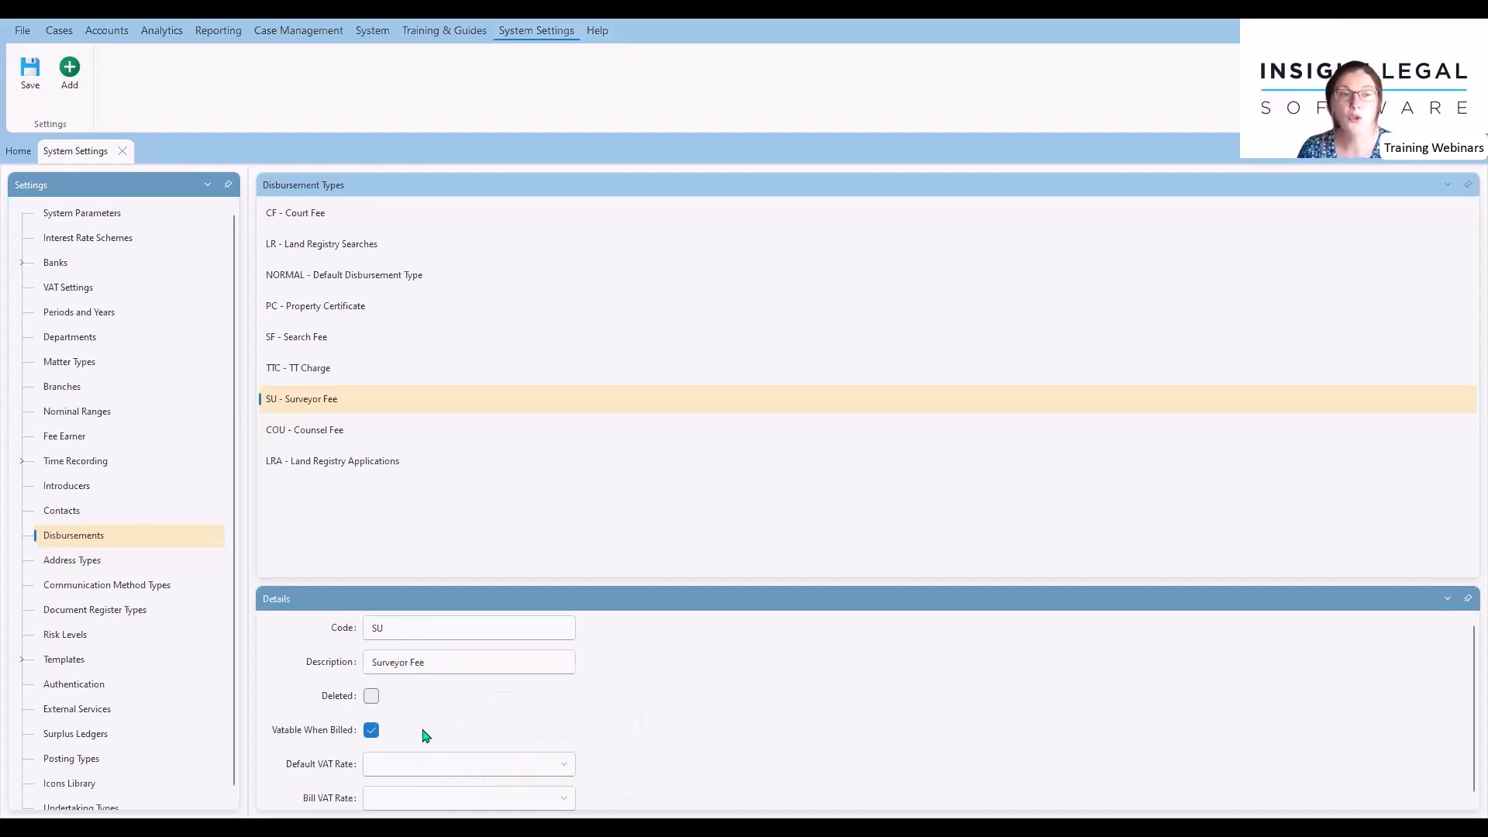
left_click(429, 768)
left_click(410, 670)
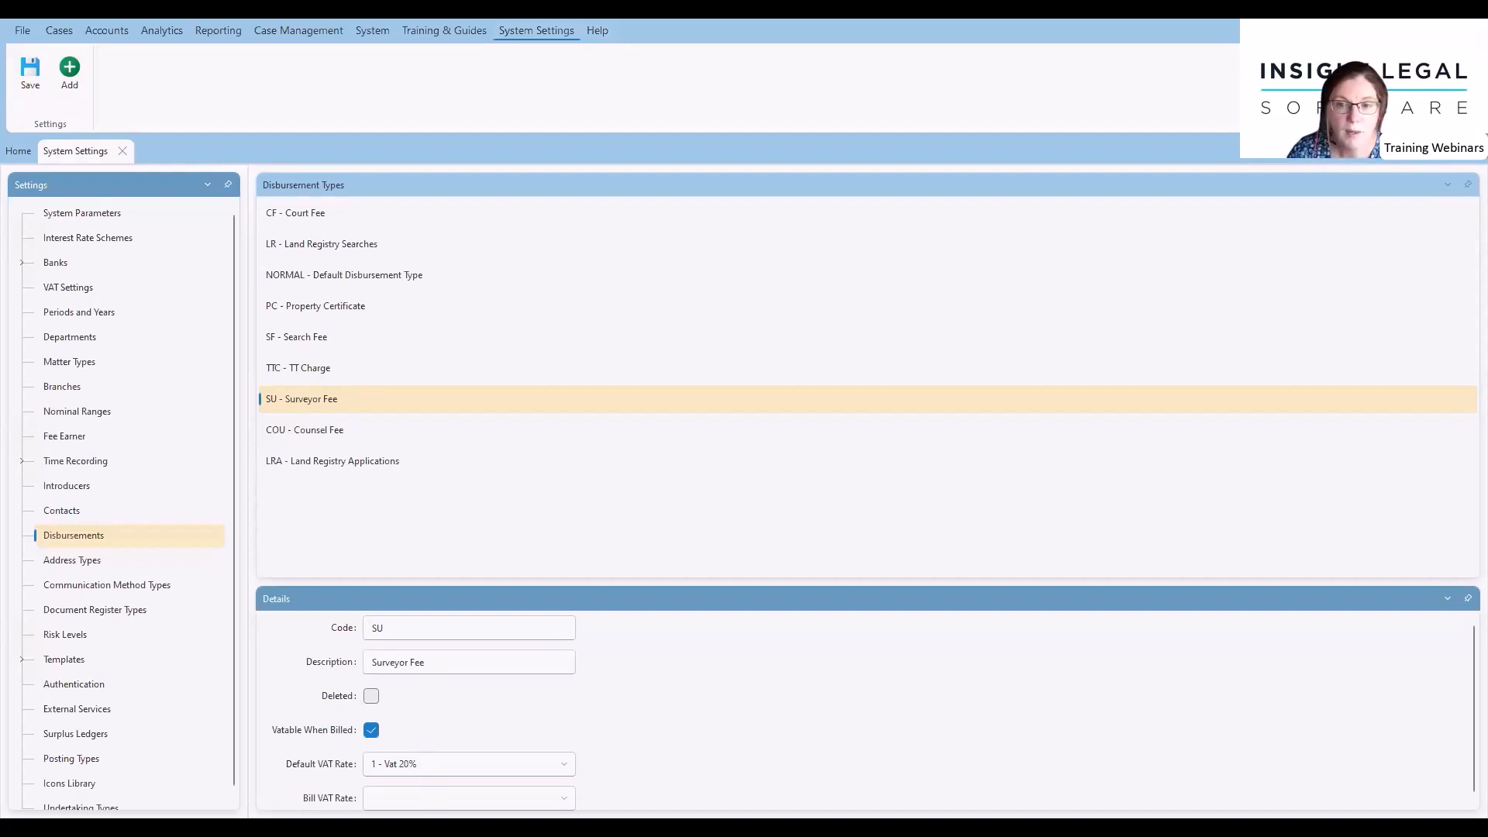
left_click(469, 799)
left_click(421, 701)
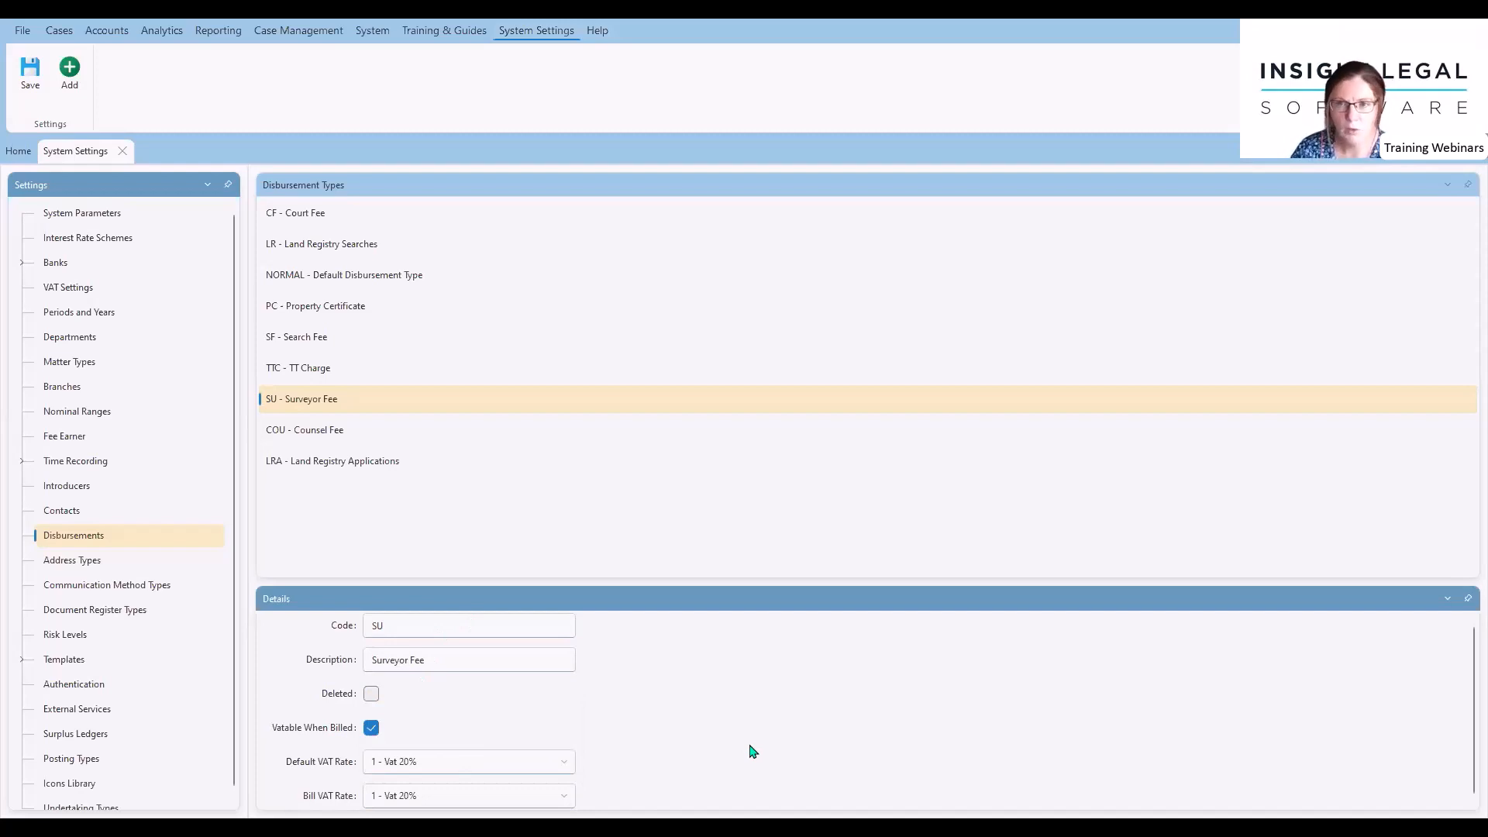
left_click(32, 87)
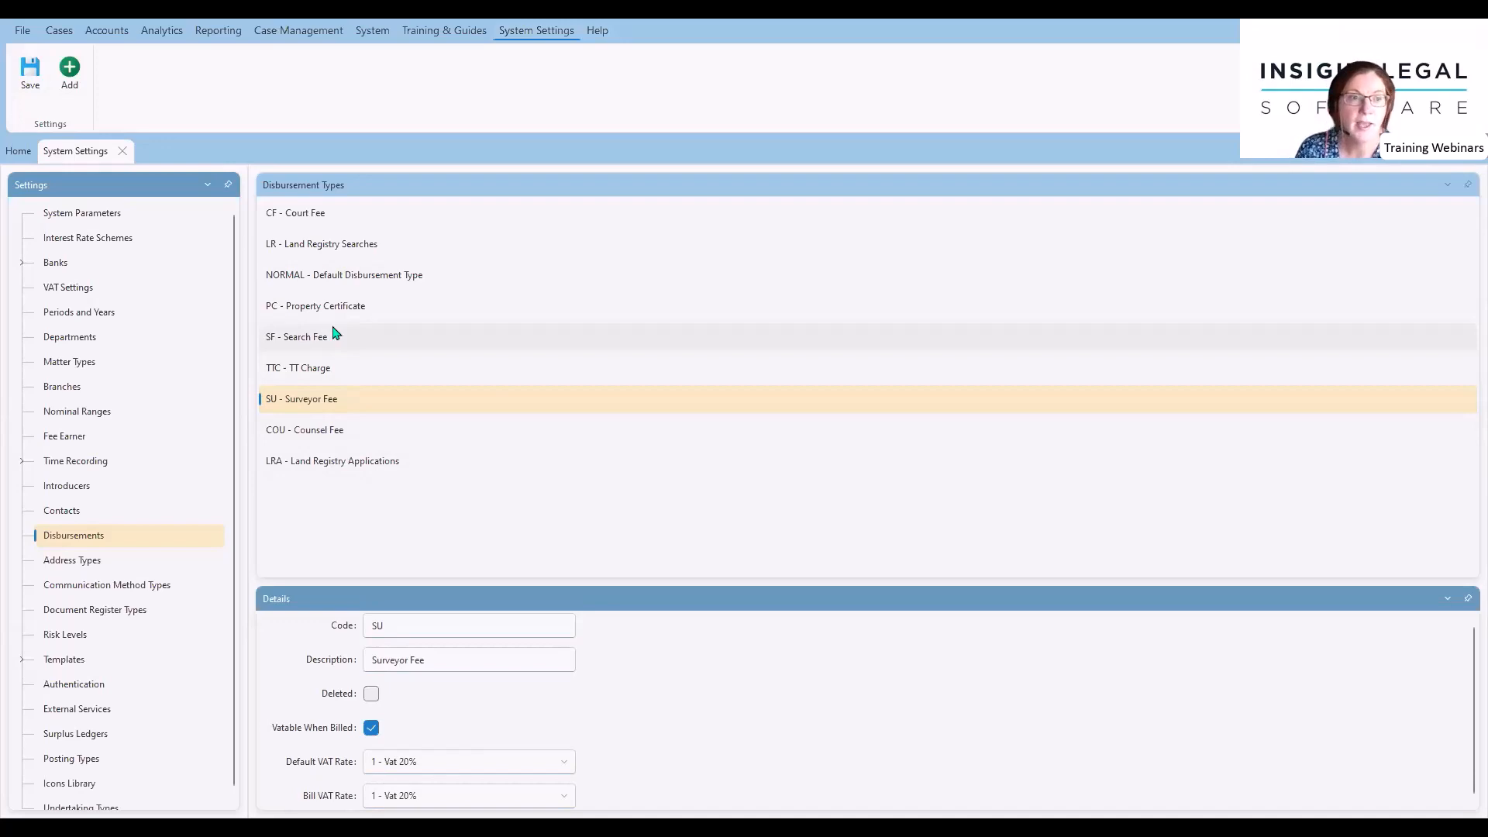
Set the default and bill VAT rates of Land Registry Applications to X - No VAT and save the settings.
left_click(321, 369)
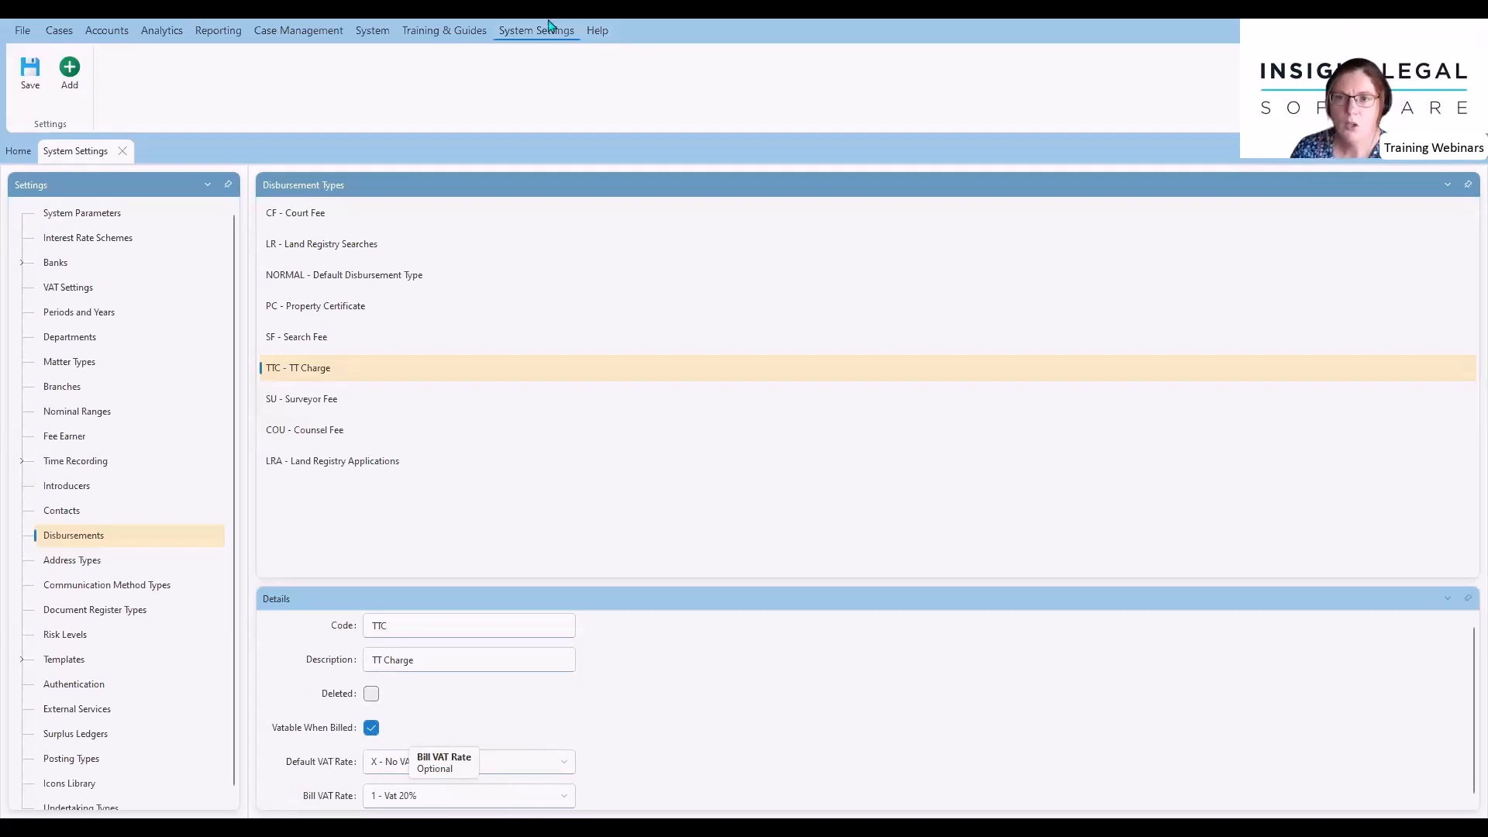
left_click(345, 433)
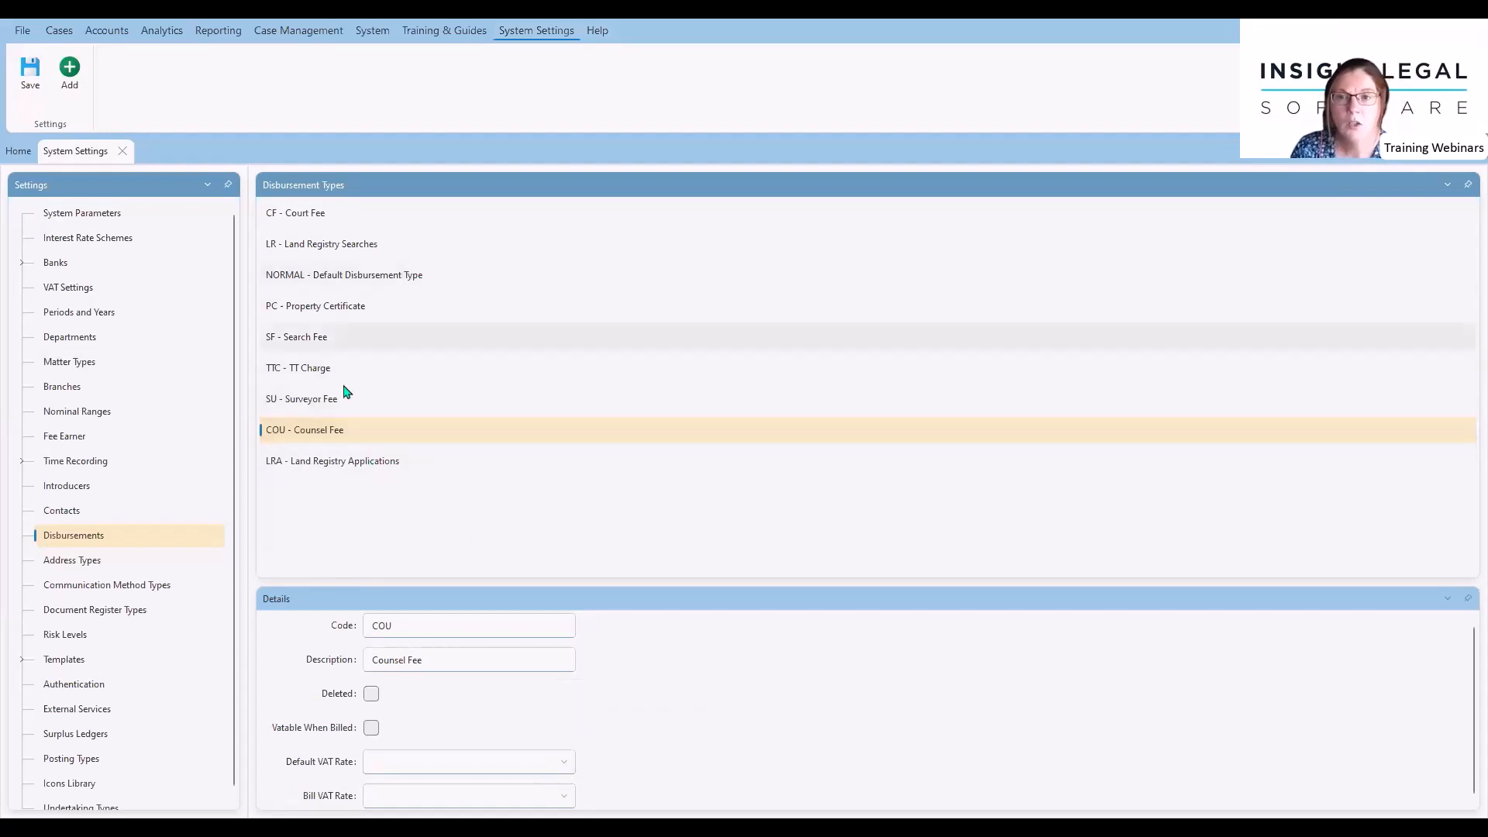
left_click(339, 470)
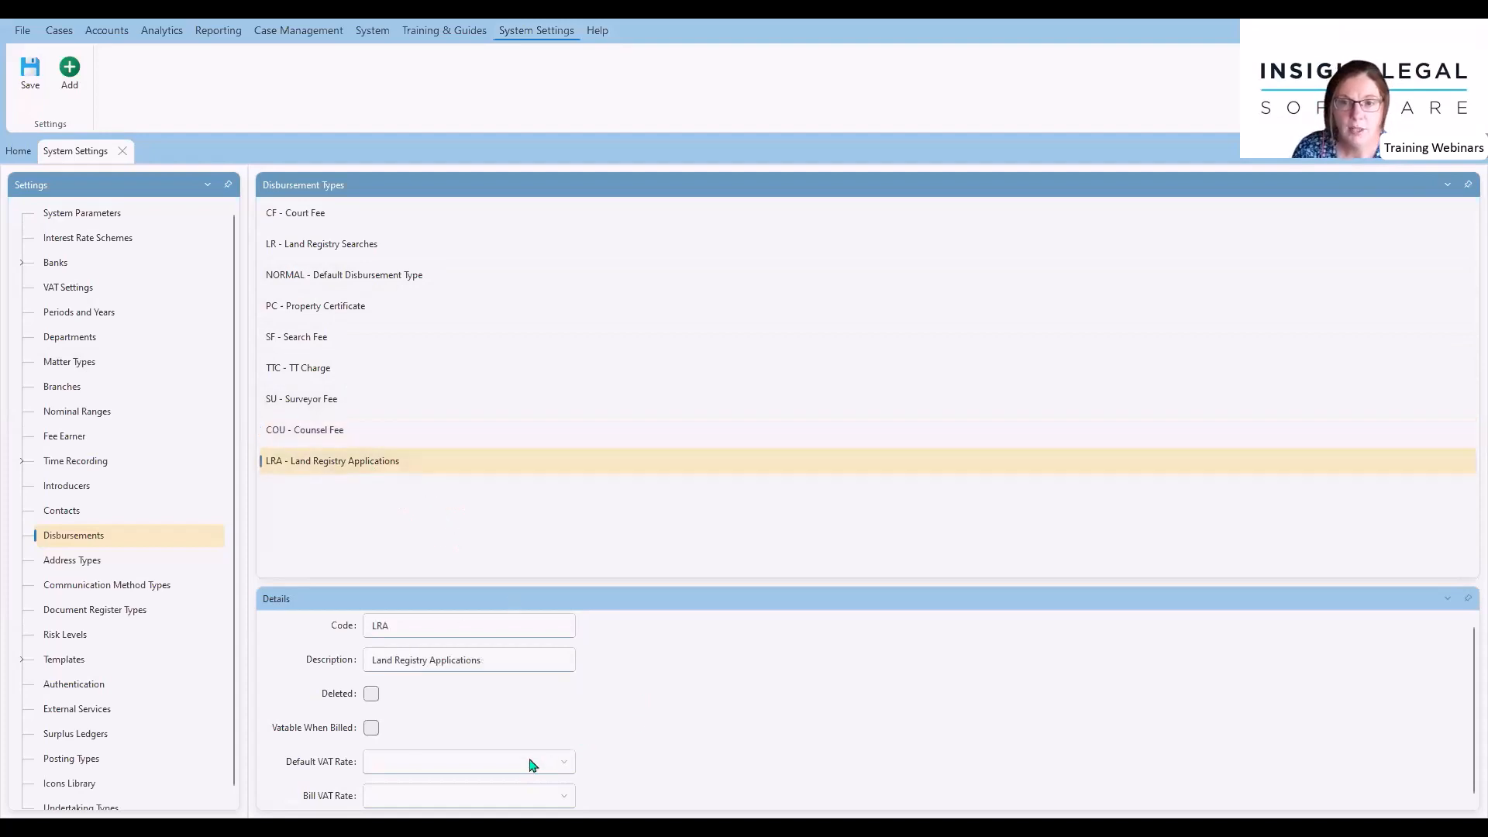
left_click(528, 761)
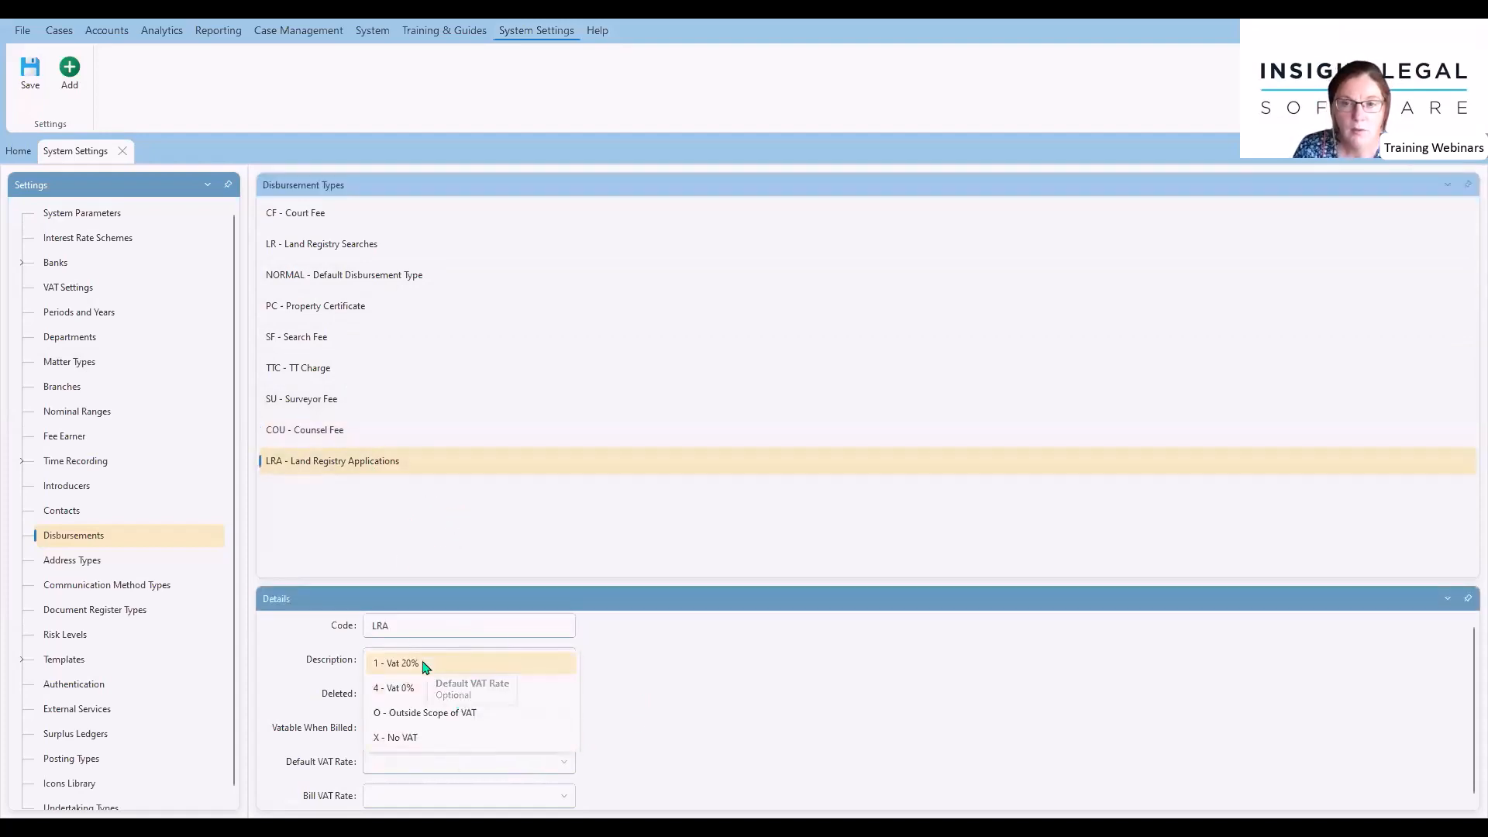
left_click(433, 737)
left_click(448, 794)
left_click(431, 773)
left_click(30, 71)
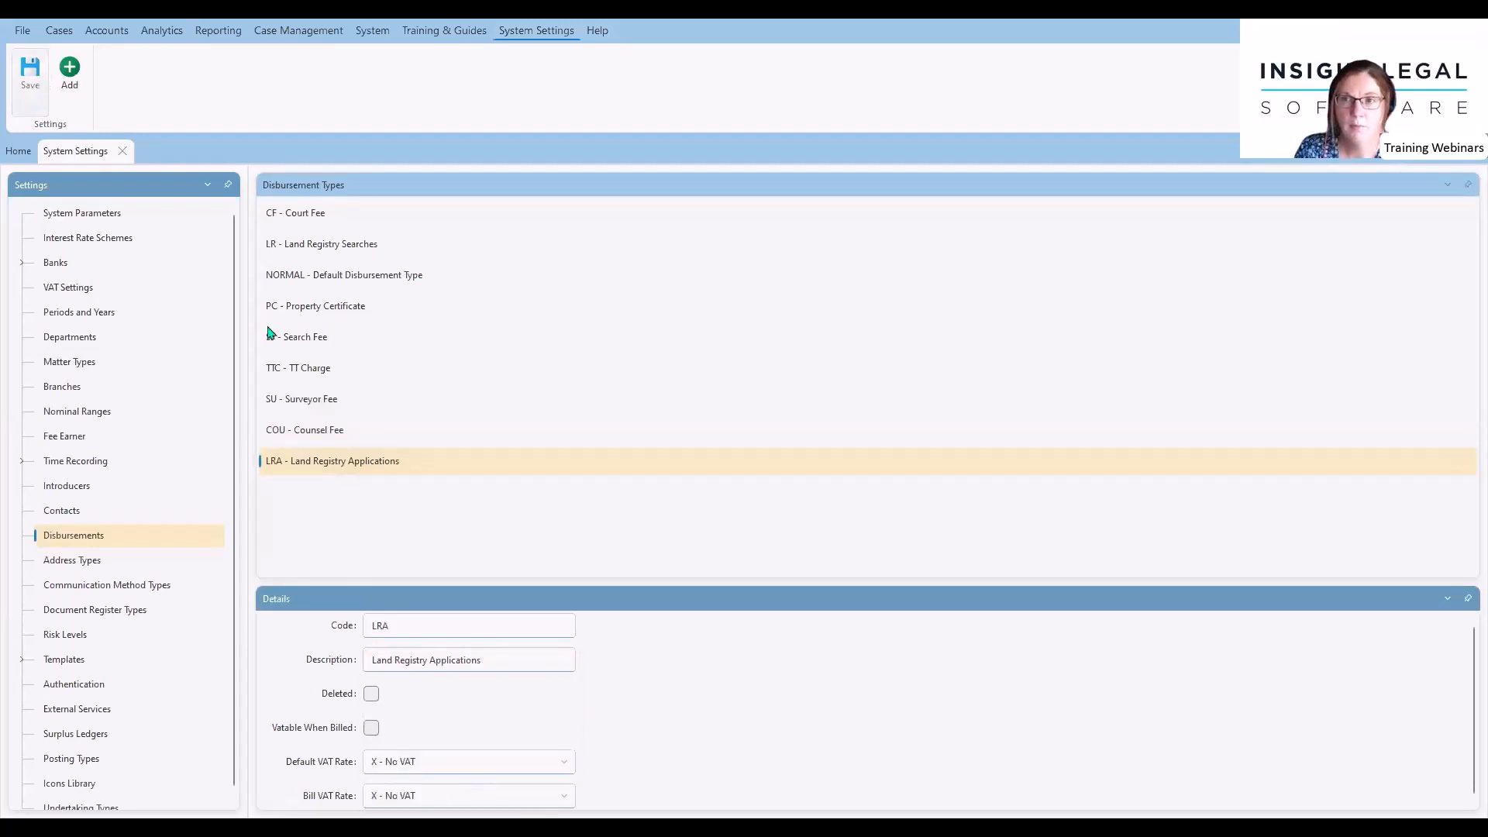
left_click(340, 255)
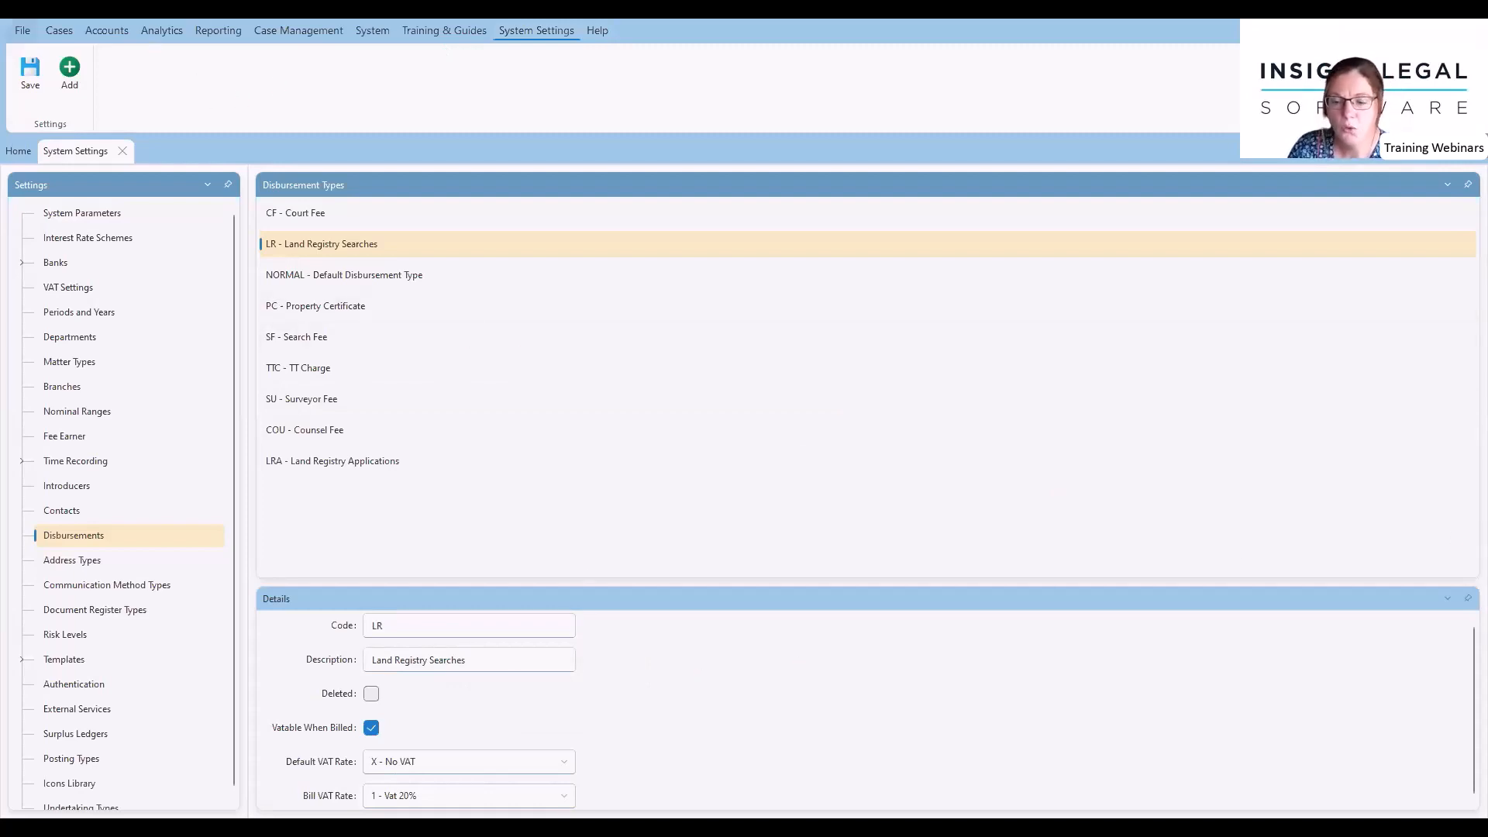
Open Matter Posting, look up clients by surname, and load the third matching client's open trust matter.
left_click(96, 32)
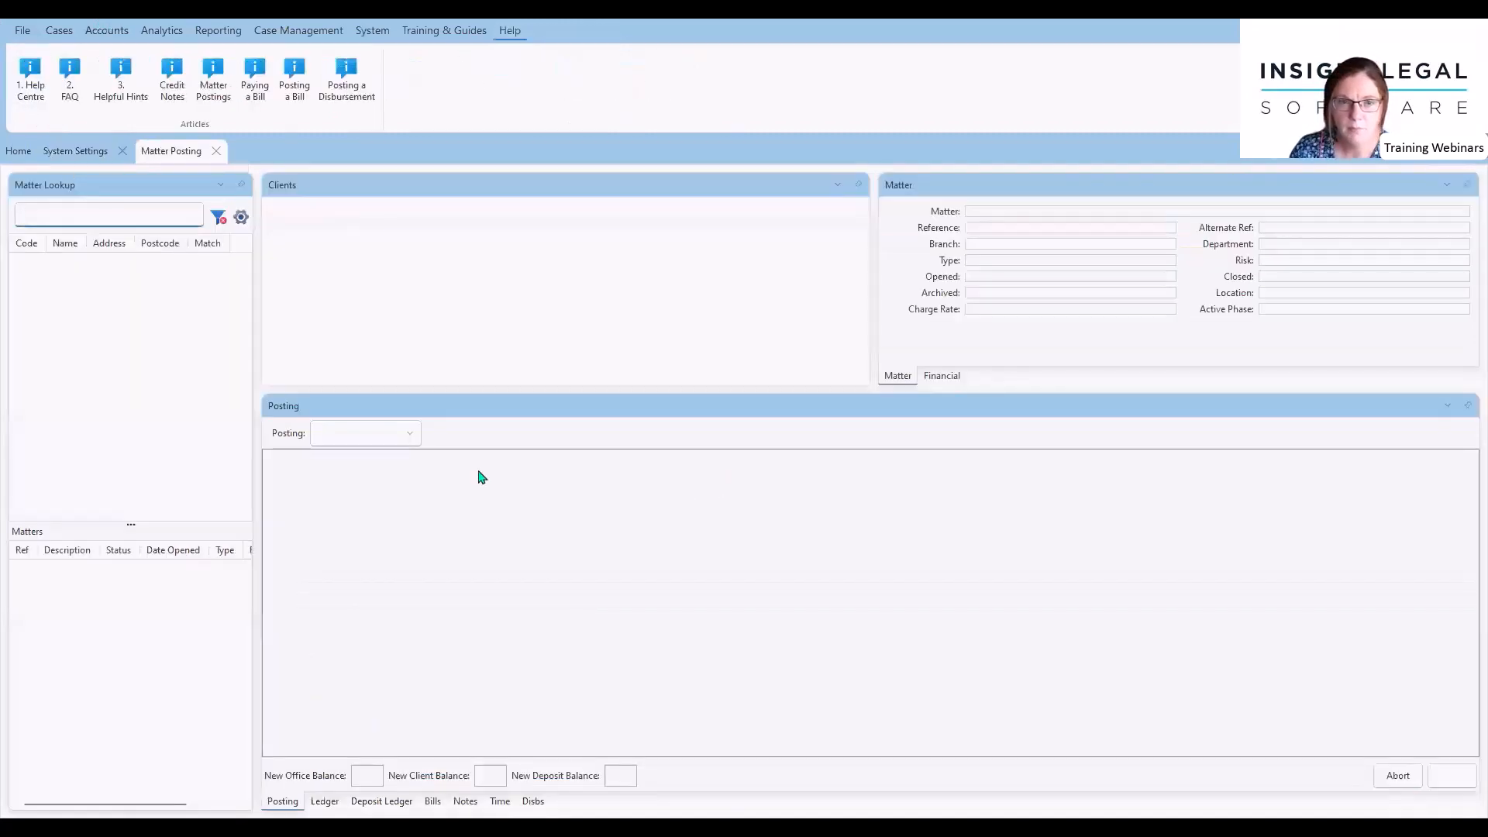
left_click(403, 436)
left_click(118, 218)
type("FRED")
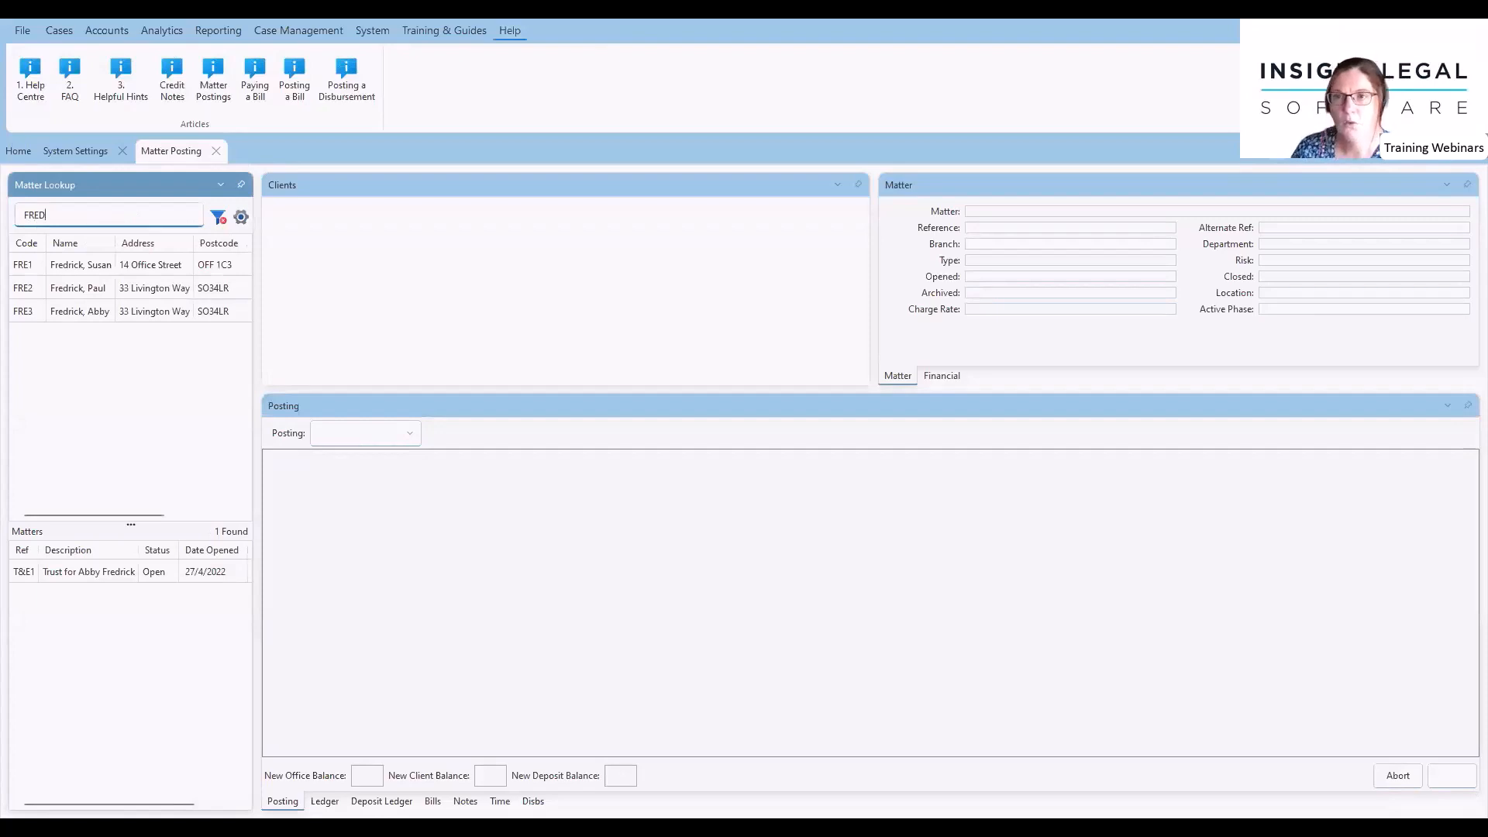
left_click(109, 267)
left_click(121, 293)
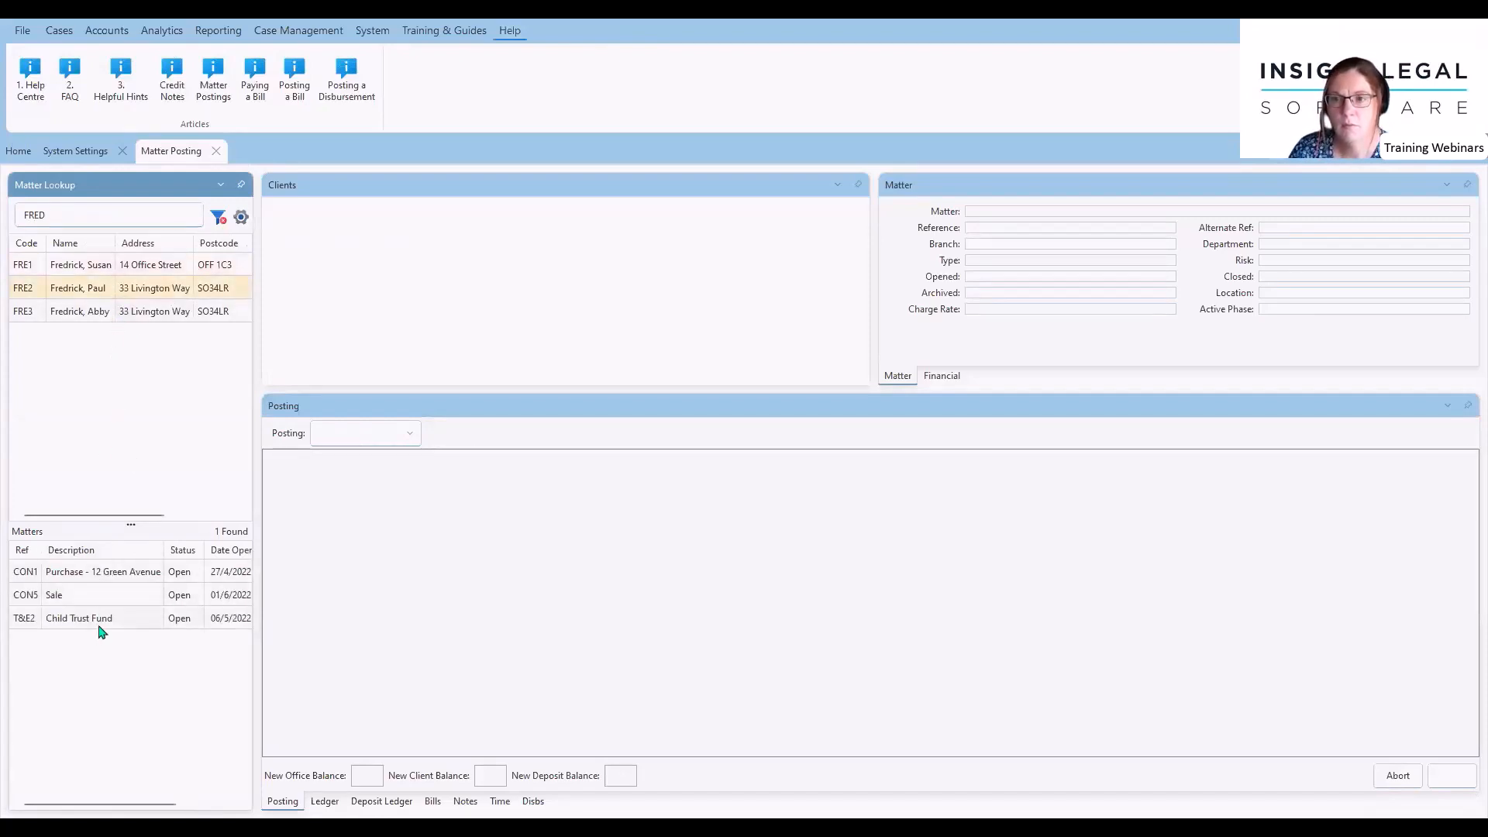
left_click(116, 311)
left_click(169, 576)
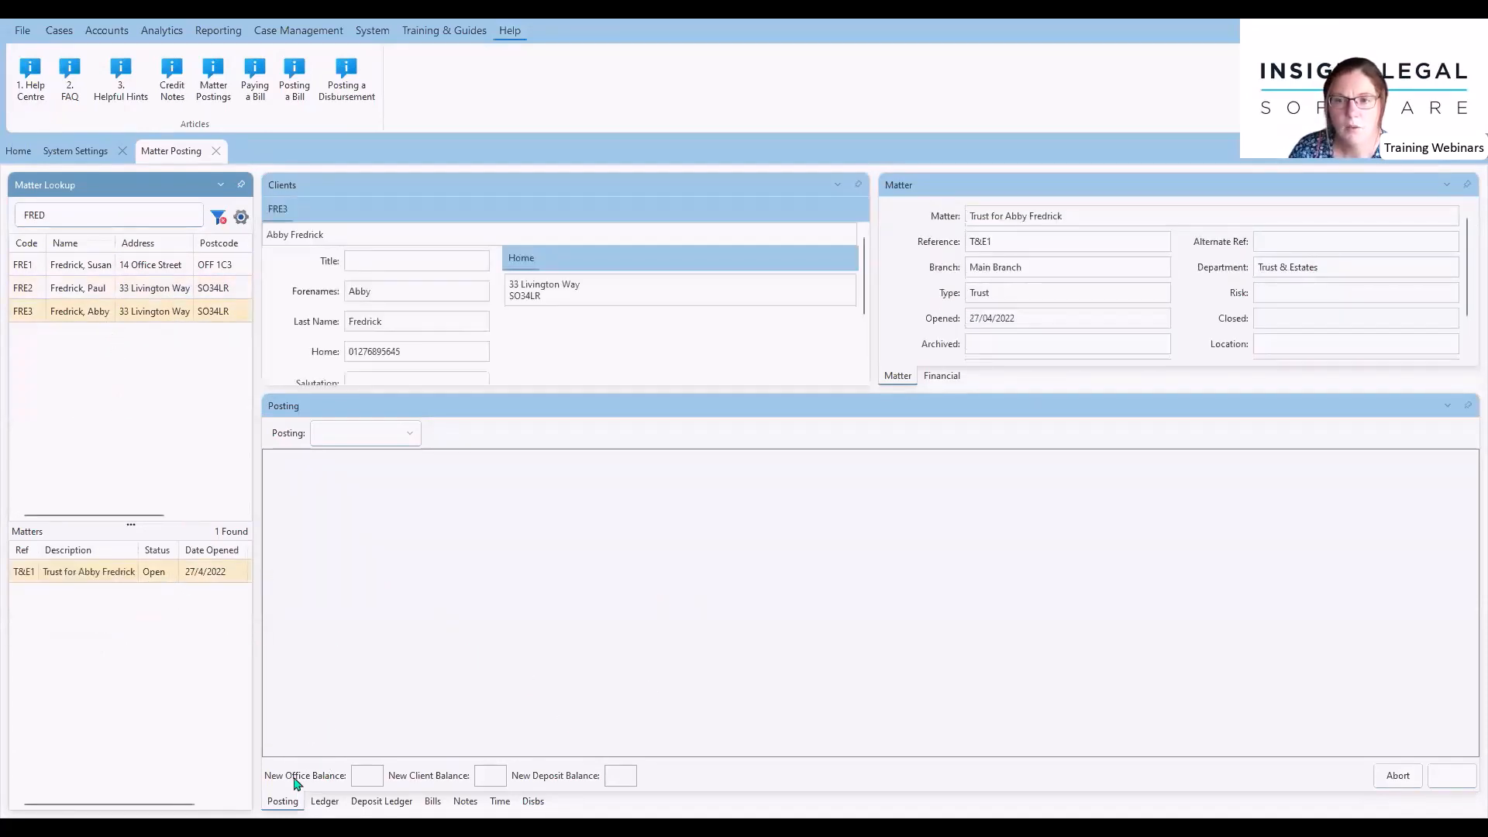
Start an O4 - Office Disbursement posting on the matter and date it 19/06/2023.
left_click(395, 434)
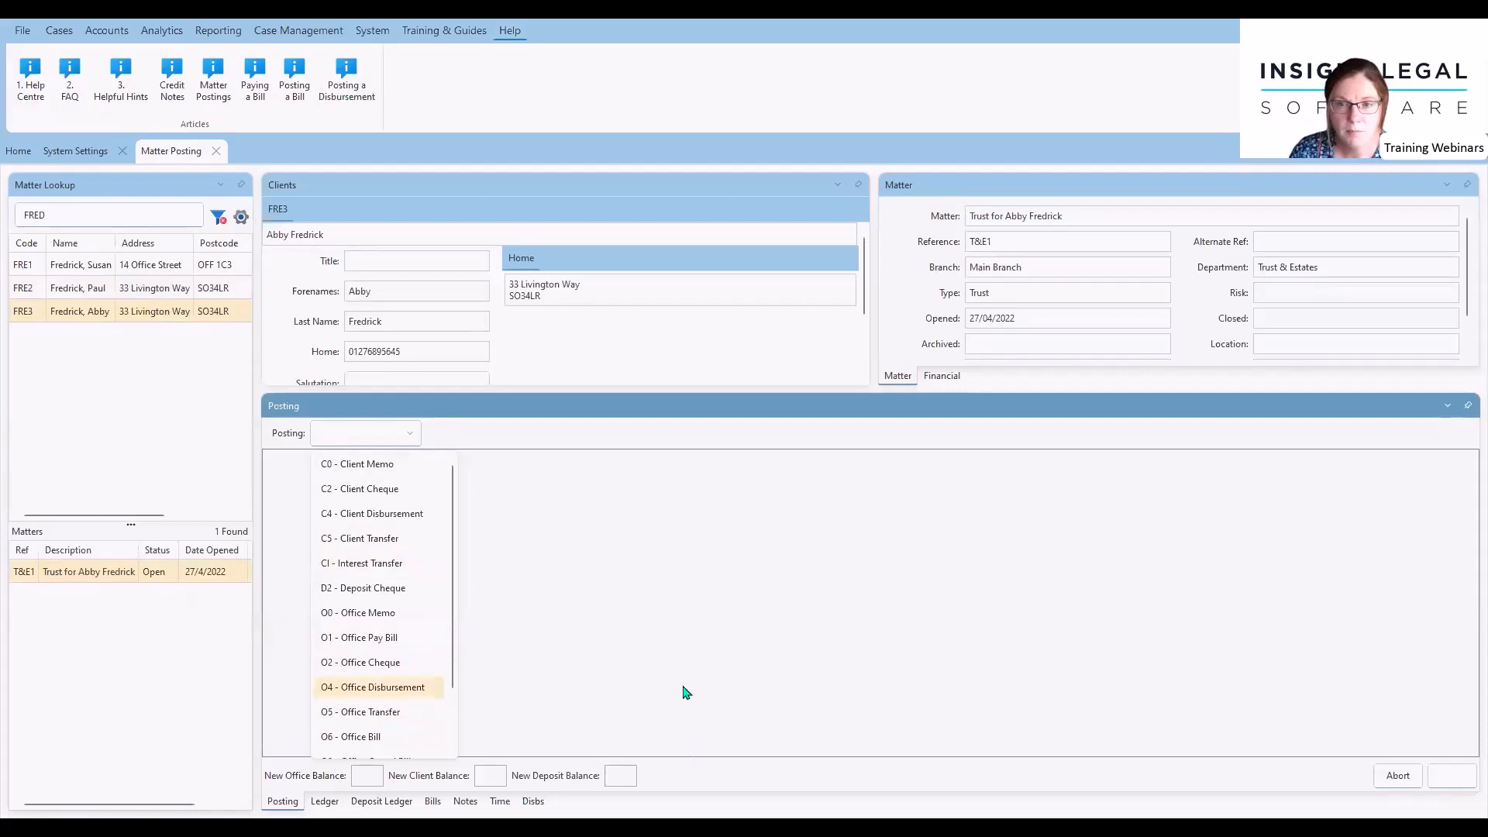
left_click(380, 688)
left_click(516, 547)
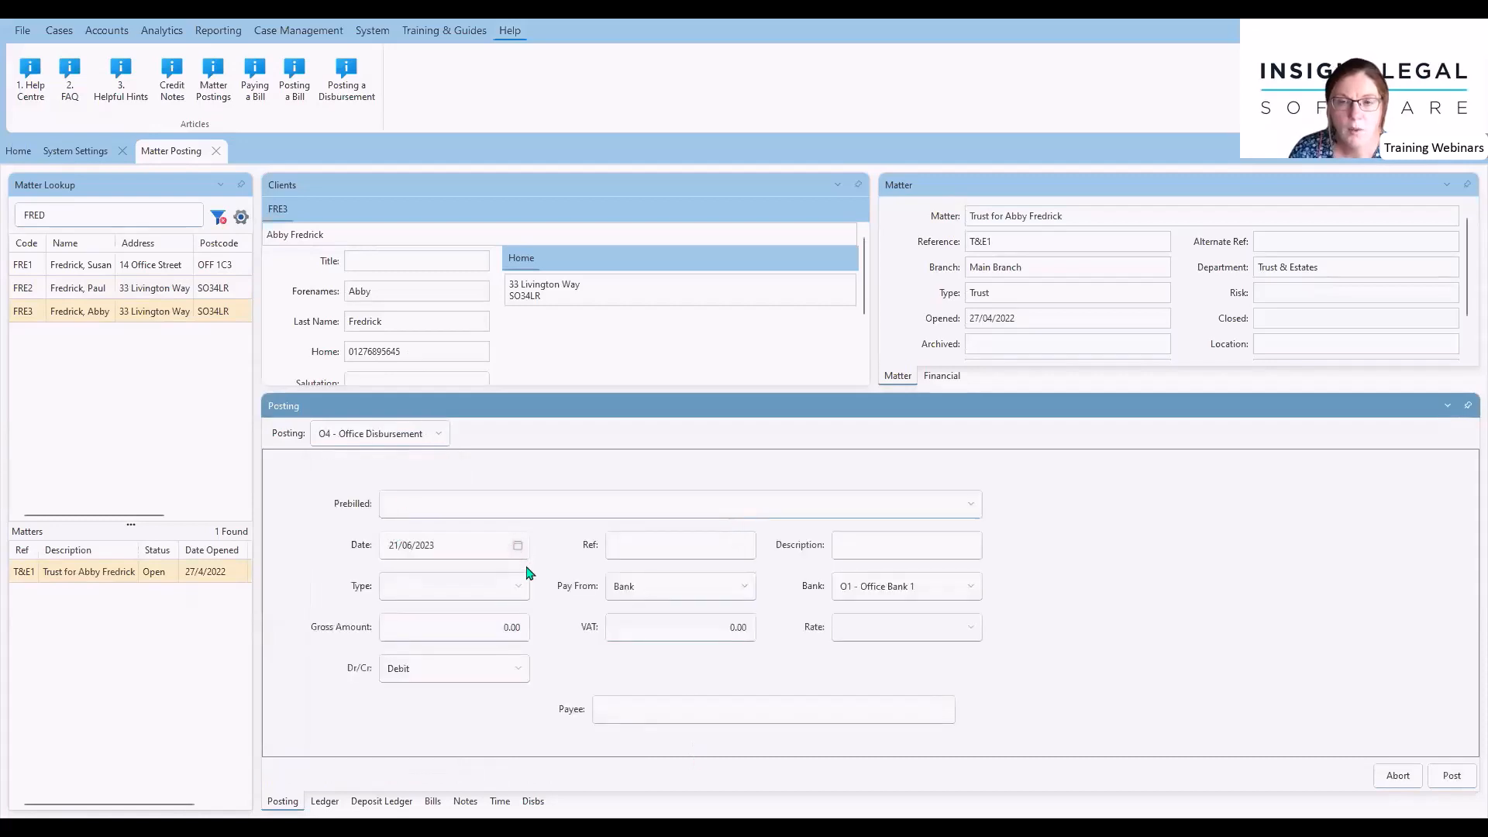
left_click(395, 407)
Give the office disbursement the reference LRA and the description LAND REG APP.
left_click(623, 545)
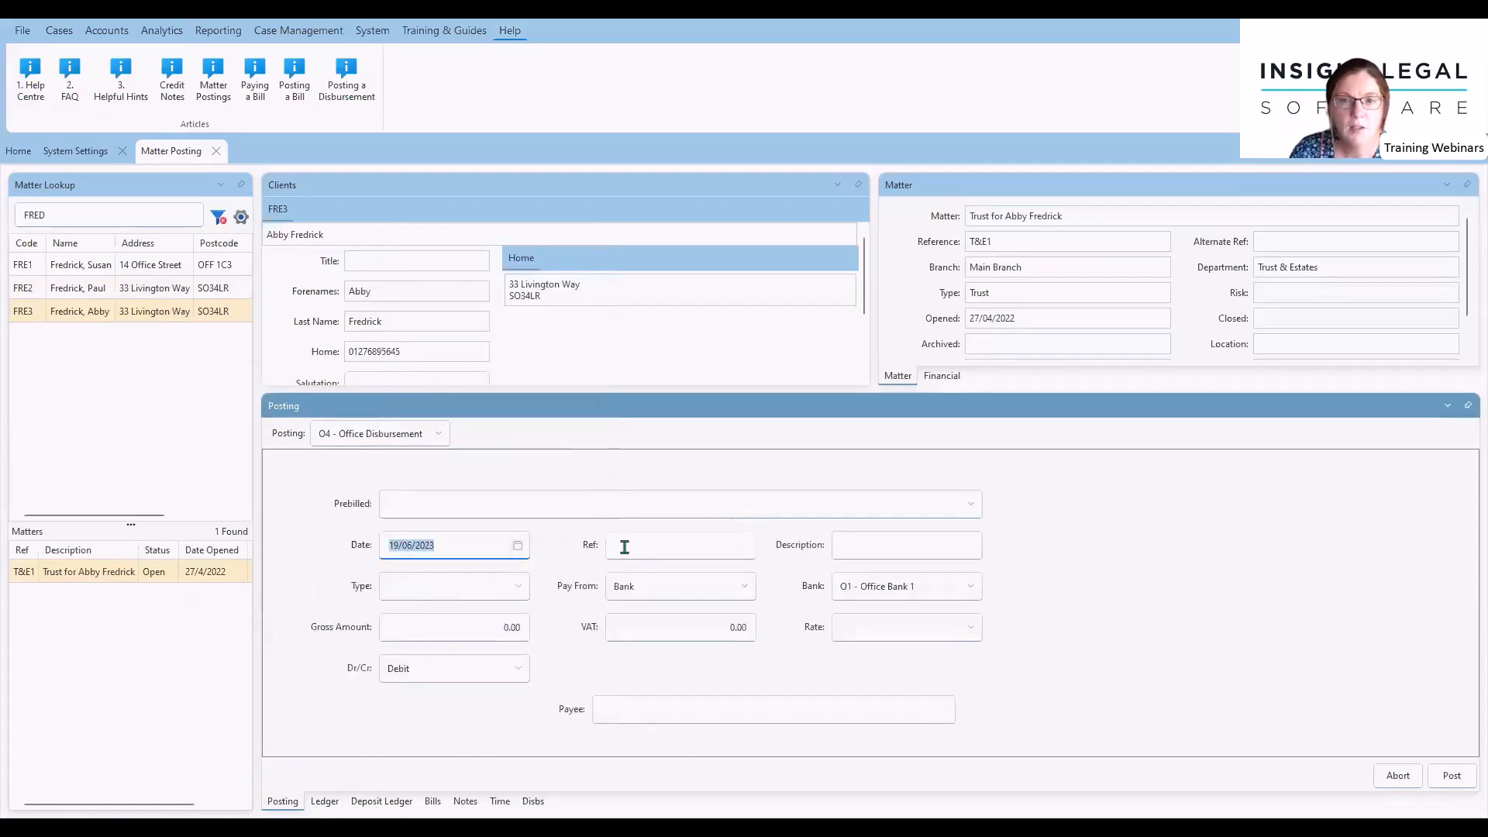
type("L")
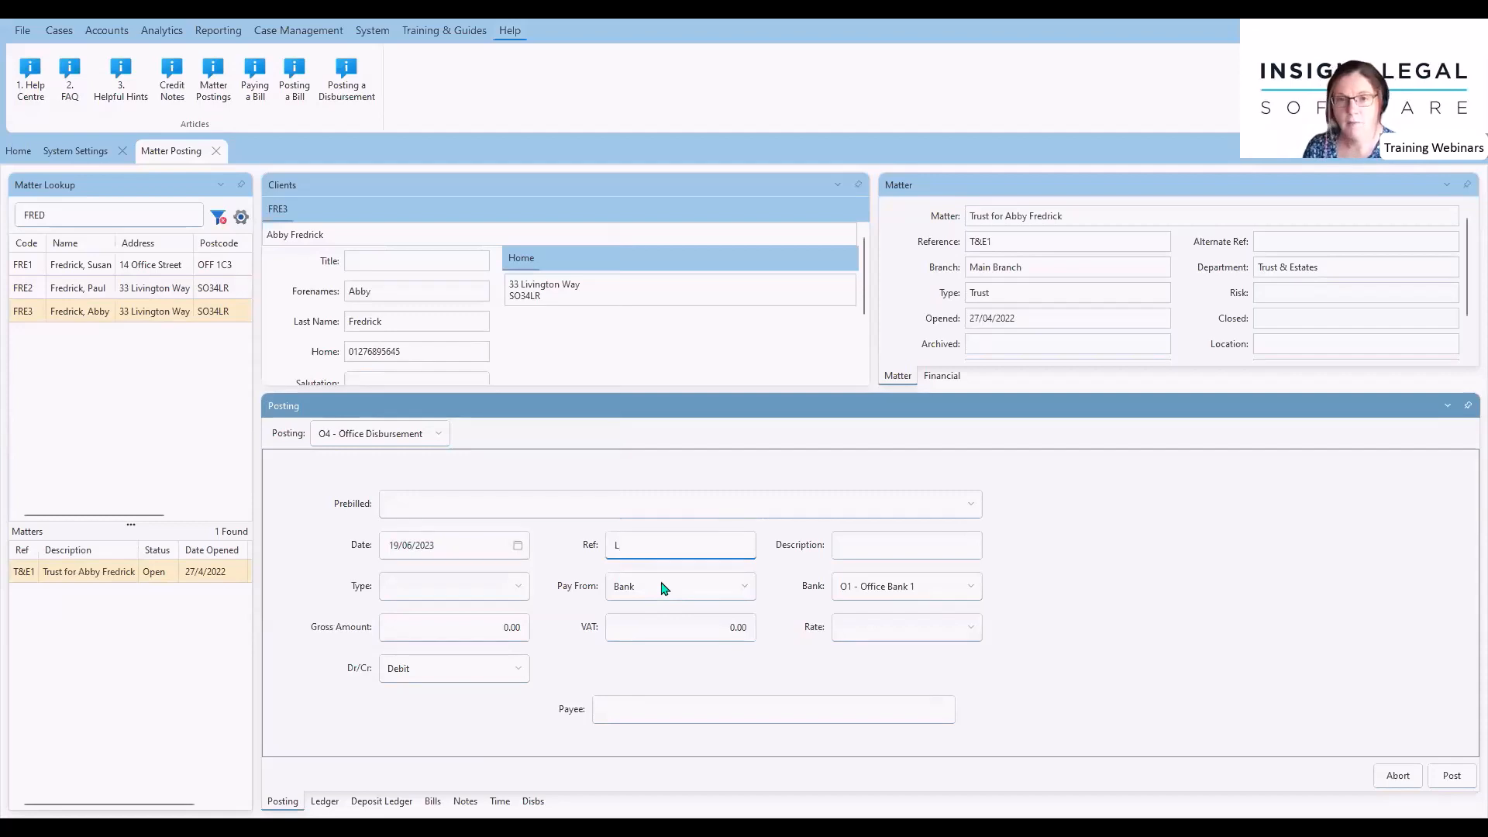
type("RA")
key("Tab")
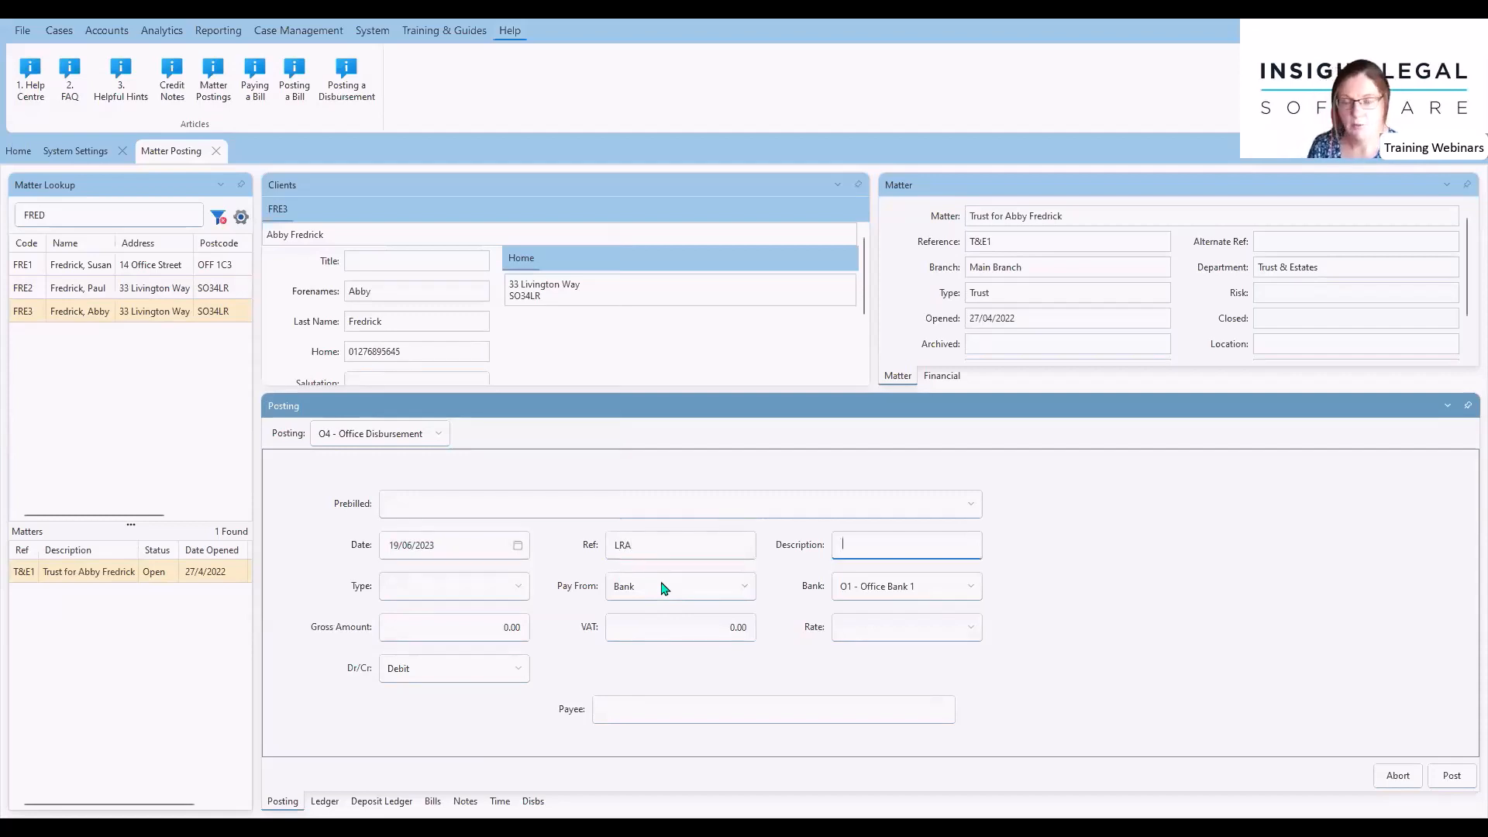
type("LAND")
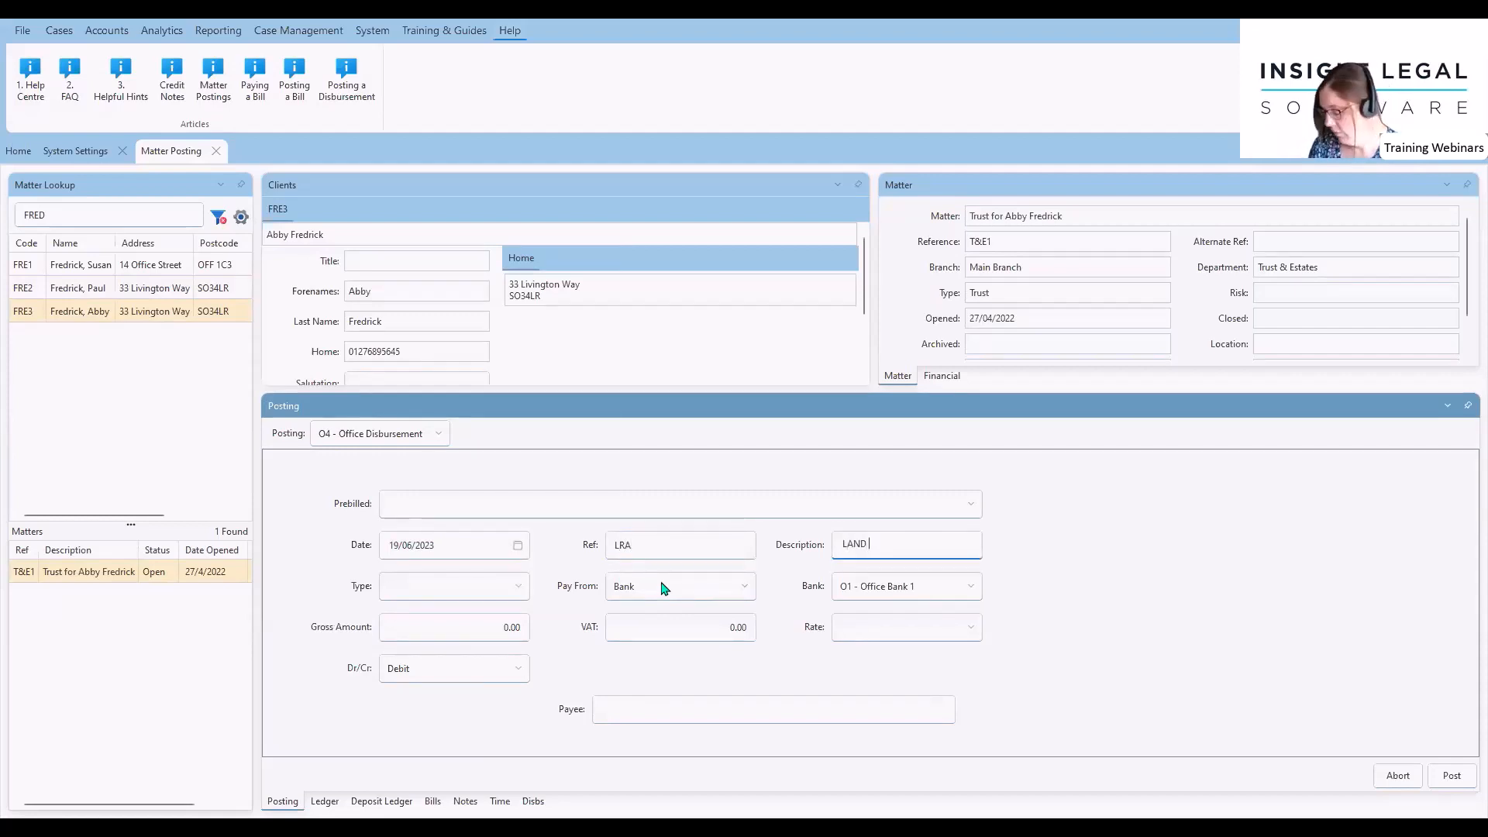
type(" REG APP")
key("BackSpace")
key("BackSpace")
key("BackSpace")
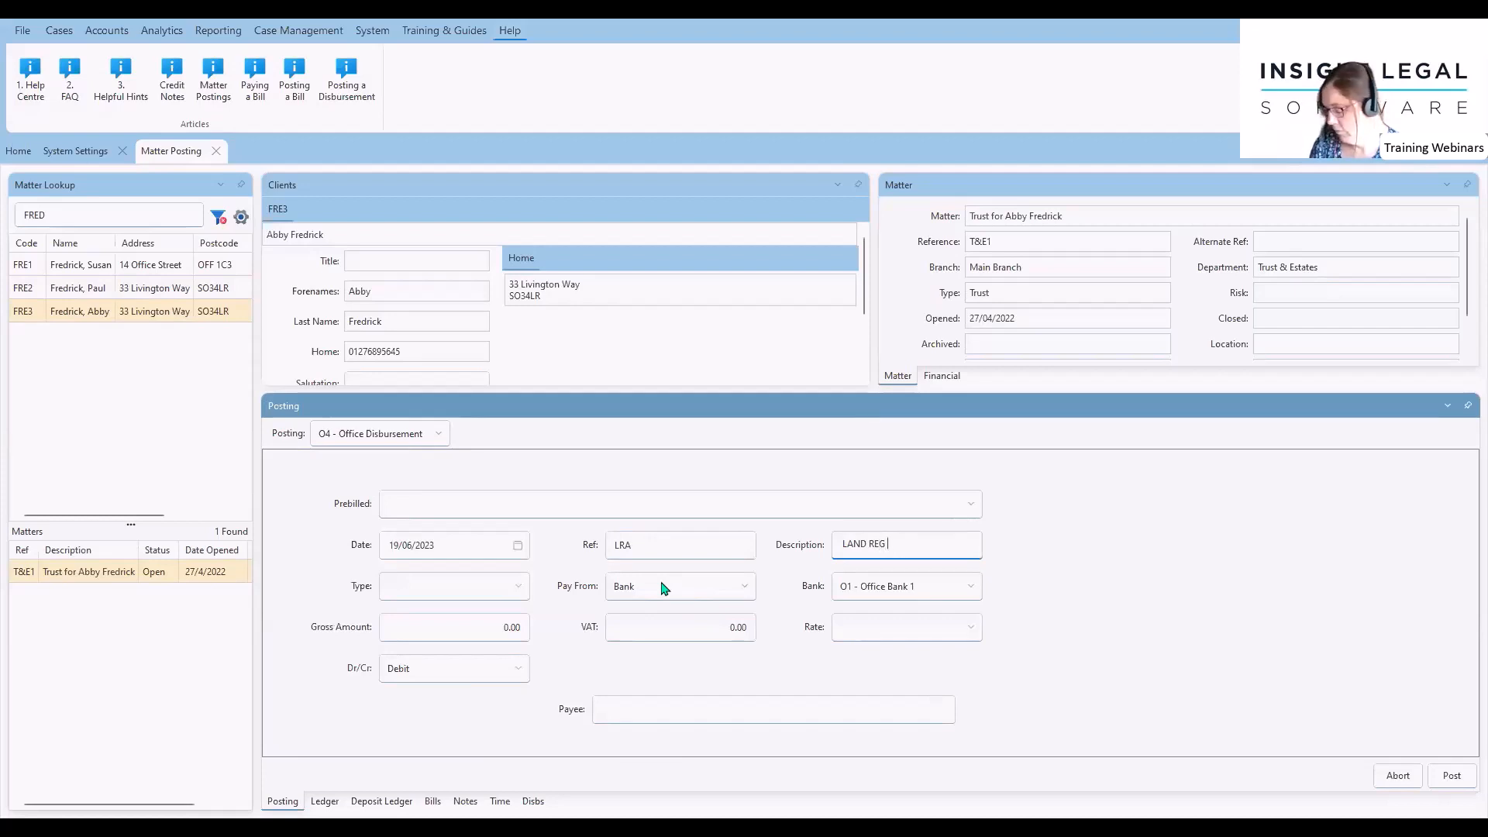
type("AA")
type("PP")
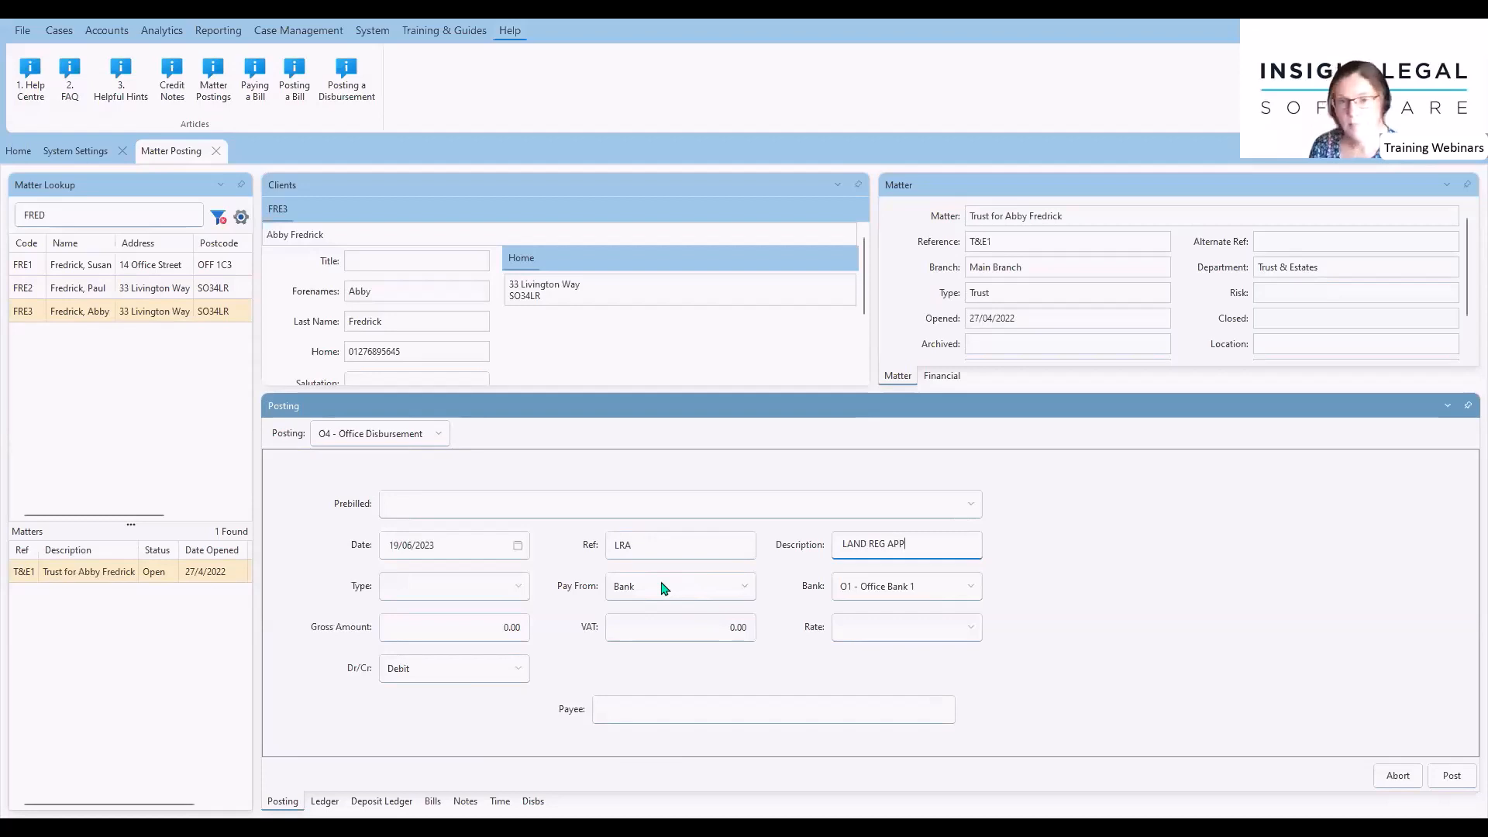
Set the disbursement type to LRA - Land Registry Applications, the gross amount to 120.00 and the payee to HMLR, and post it.
left_click(502, 591)
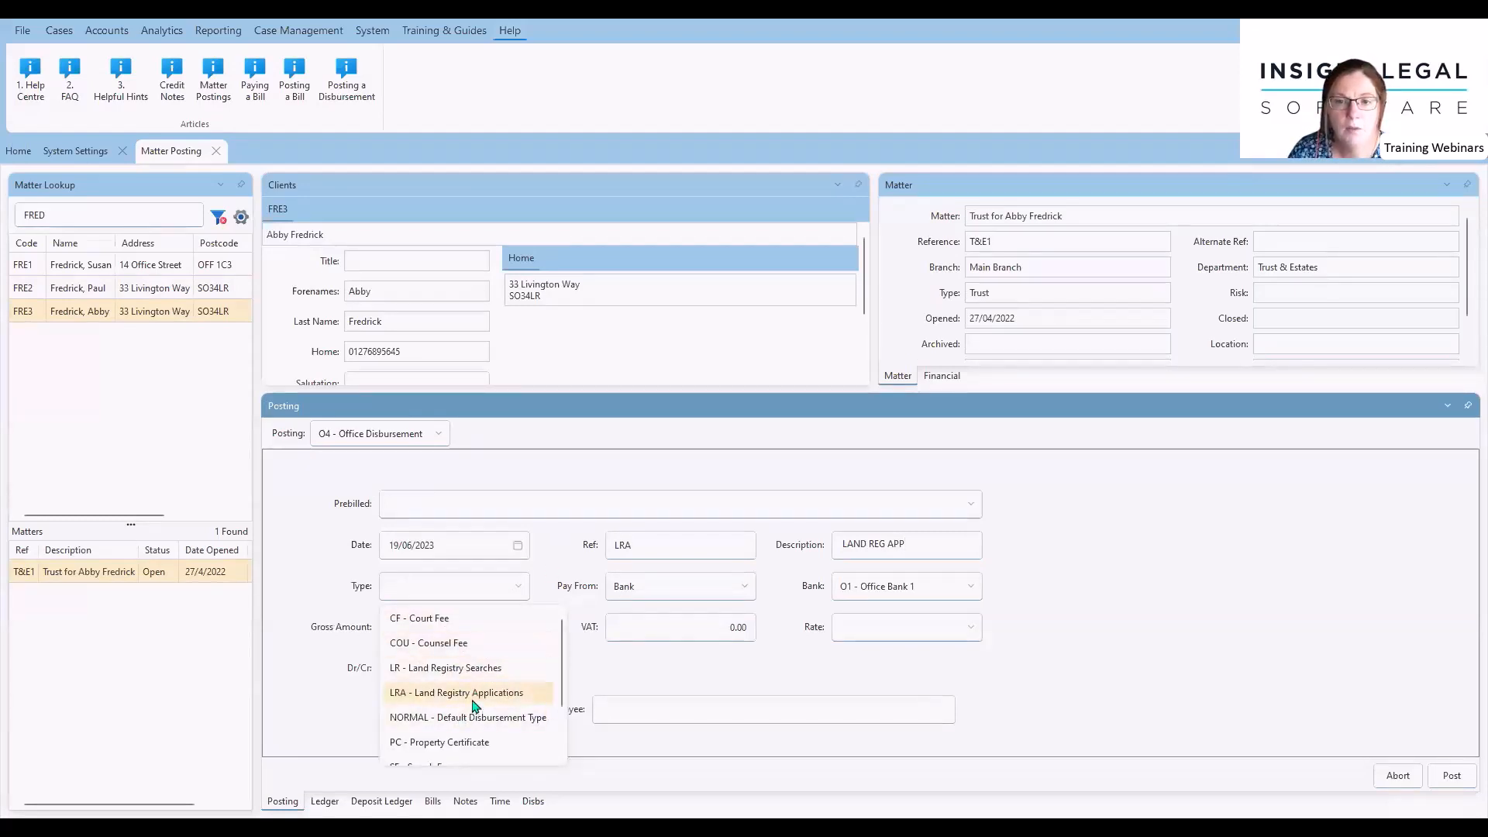
left_click(474, 696)
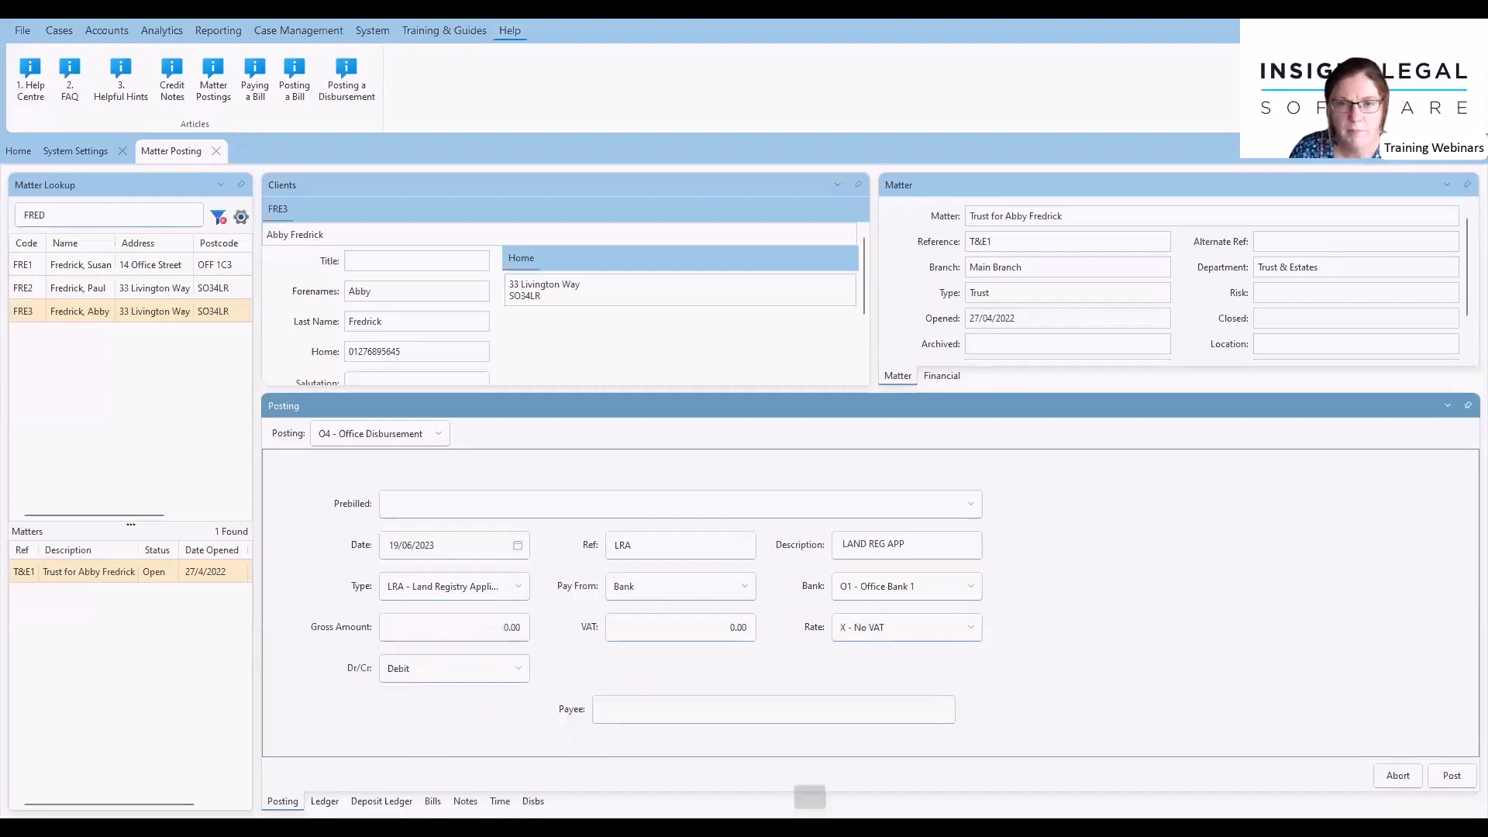
left_click(452, 625)
type("120")
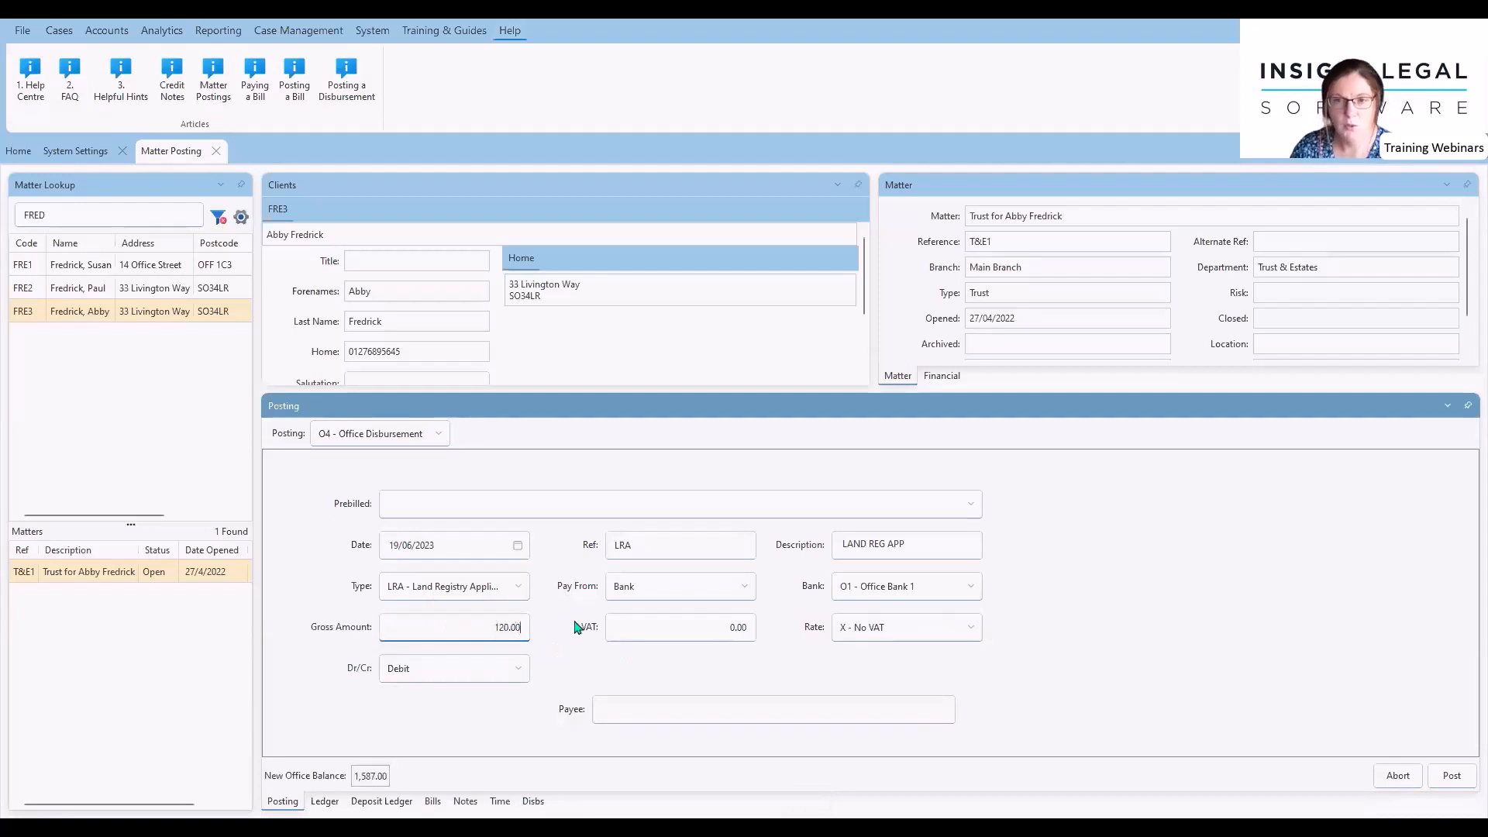
left_click(632, 710)
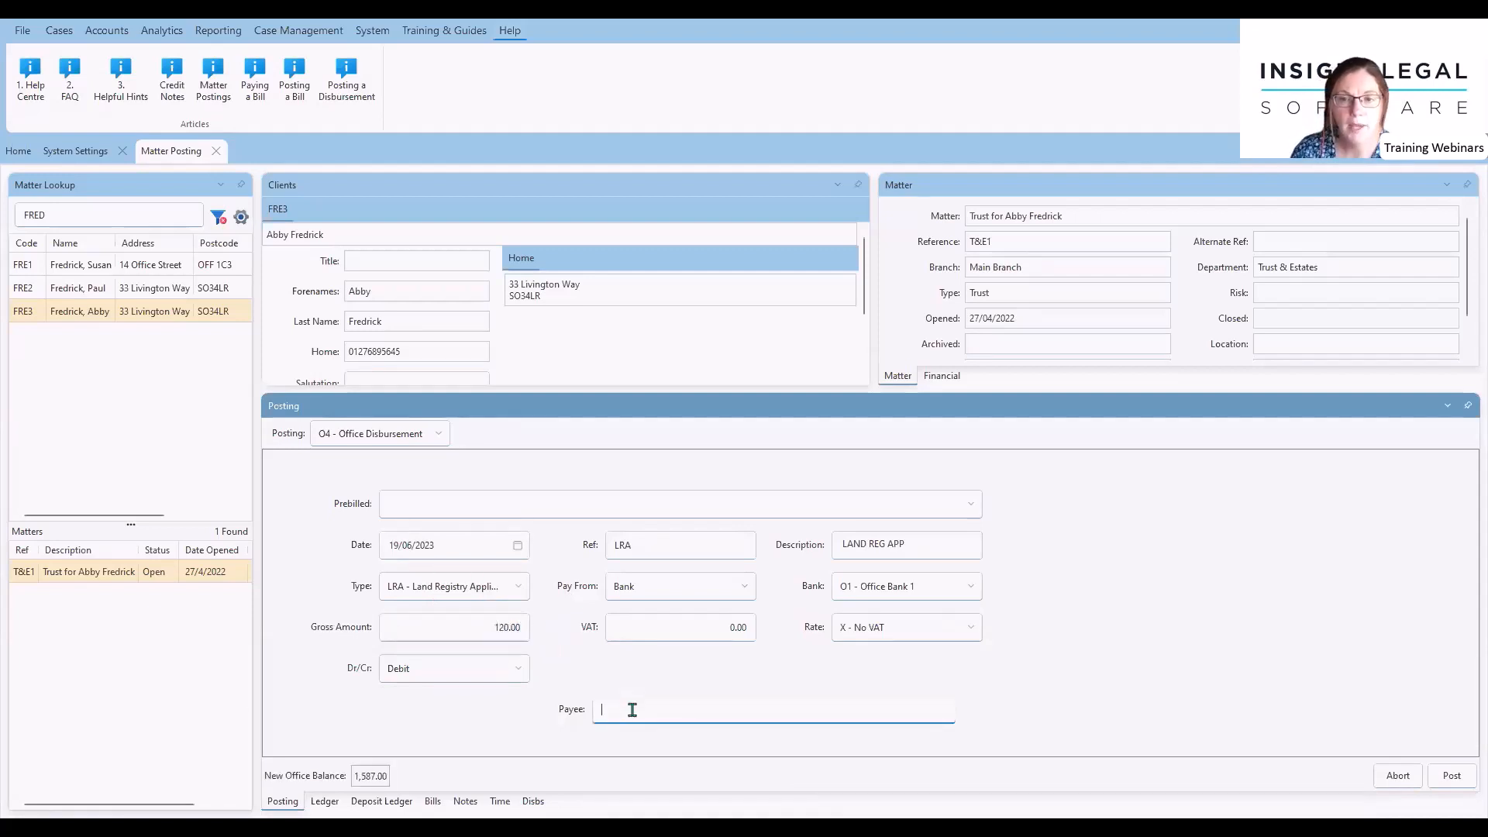
type("HMLR")
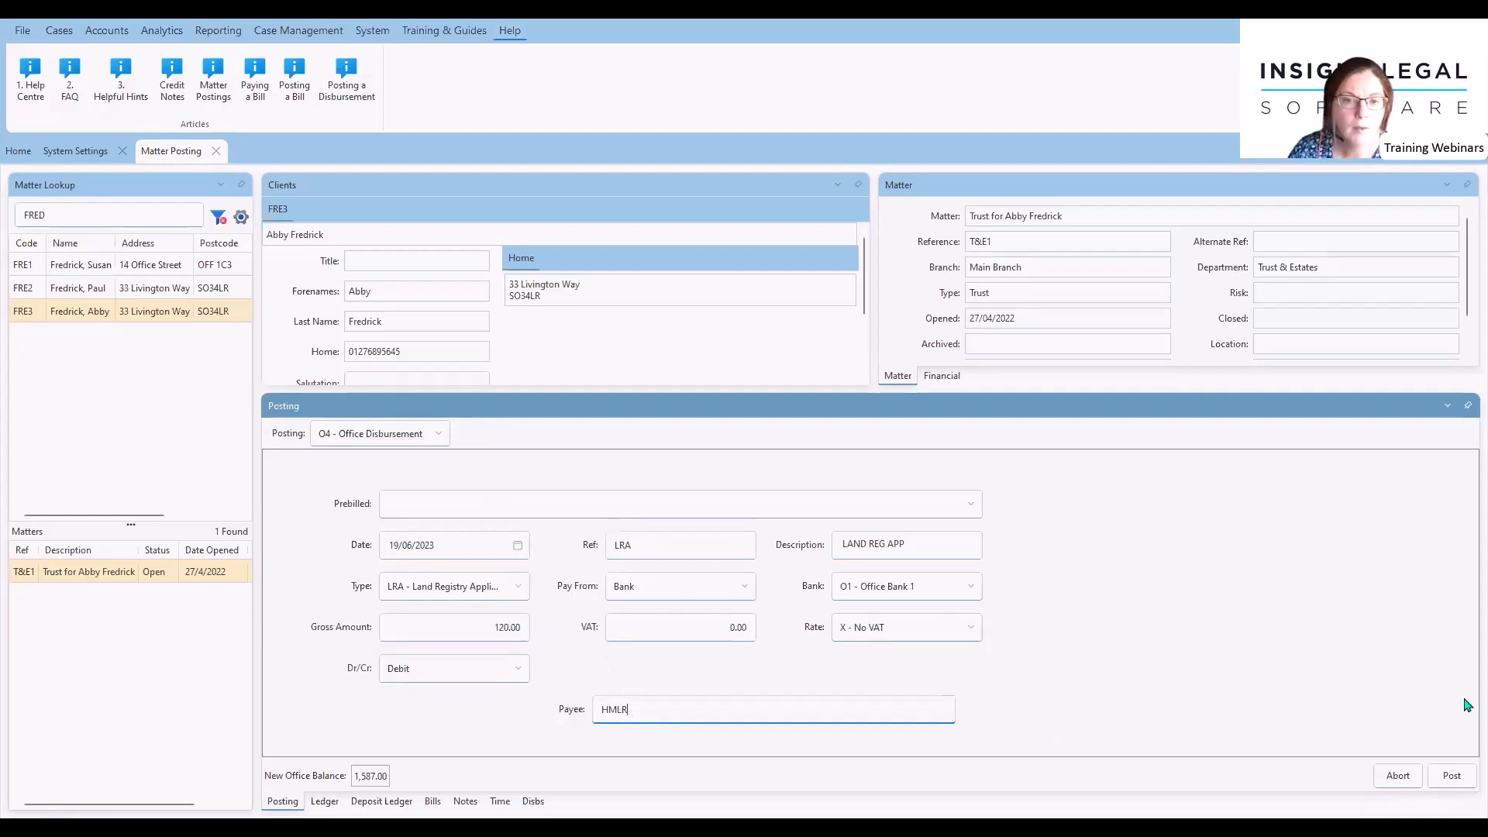
left_click(1454, 783)
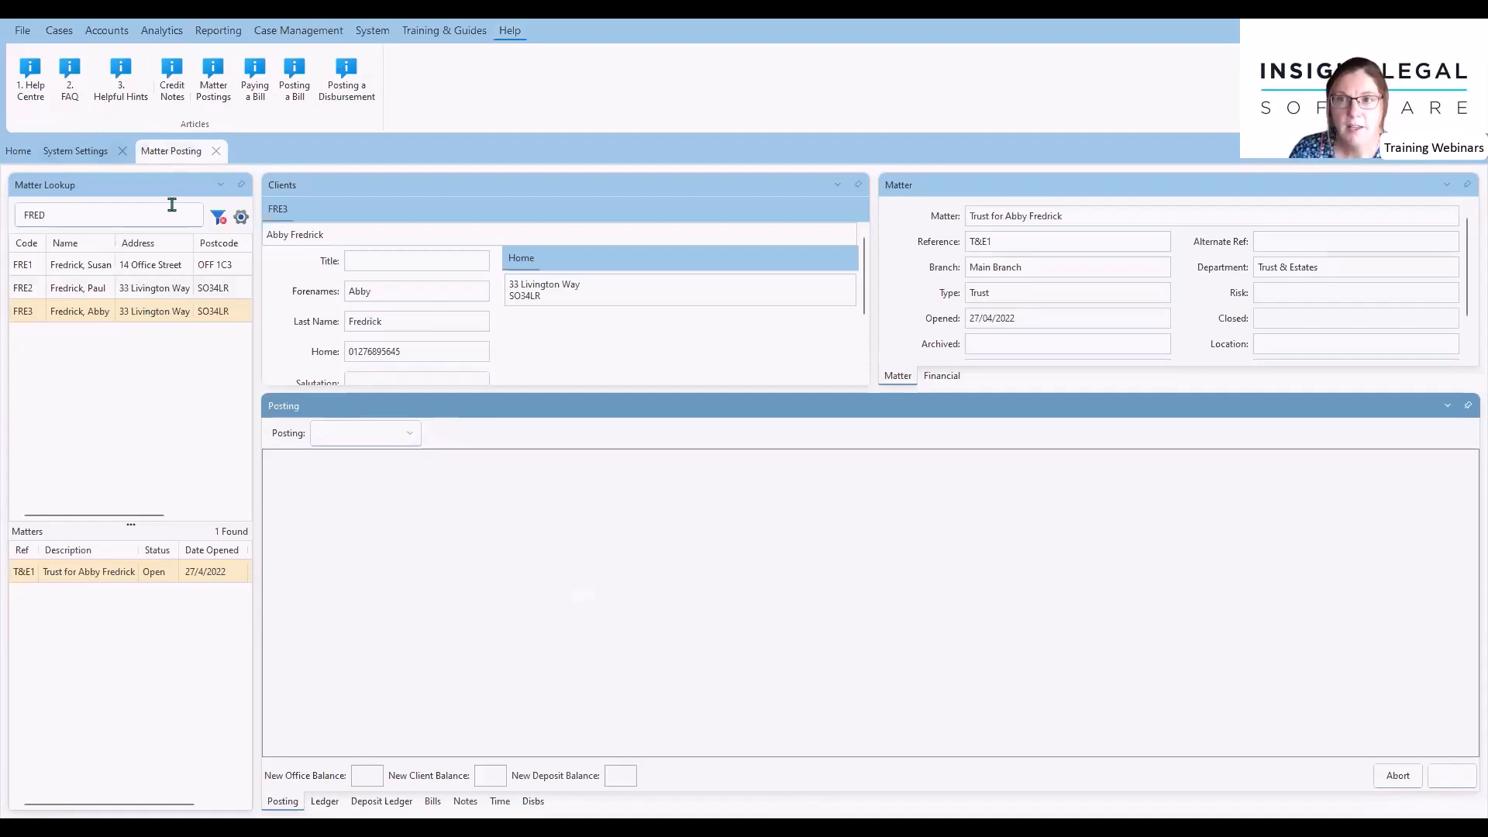
Open Case Enquiry, look up the client by first name, and load the open trust matter.
left_click(58, 30)
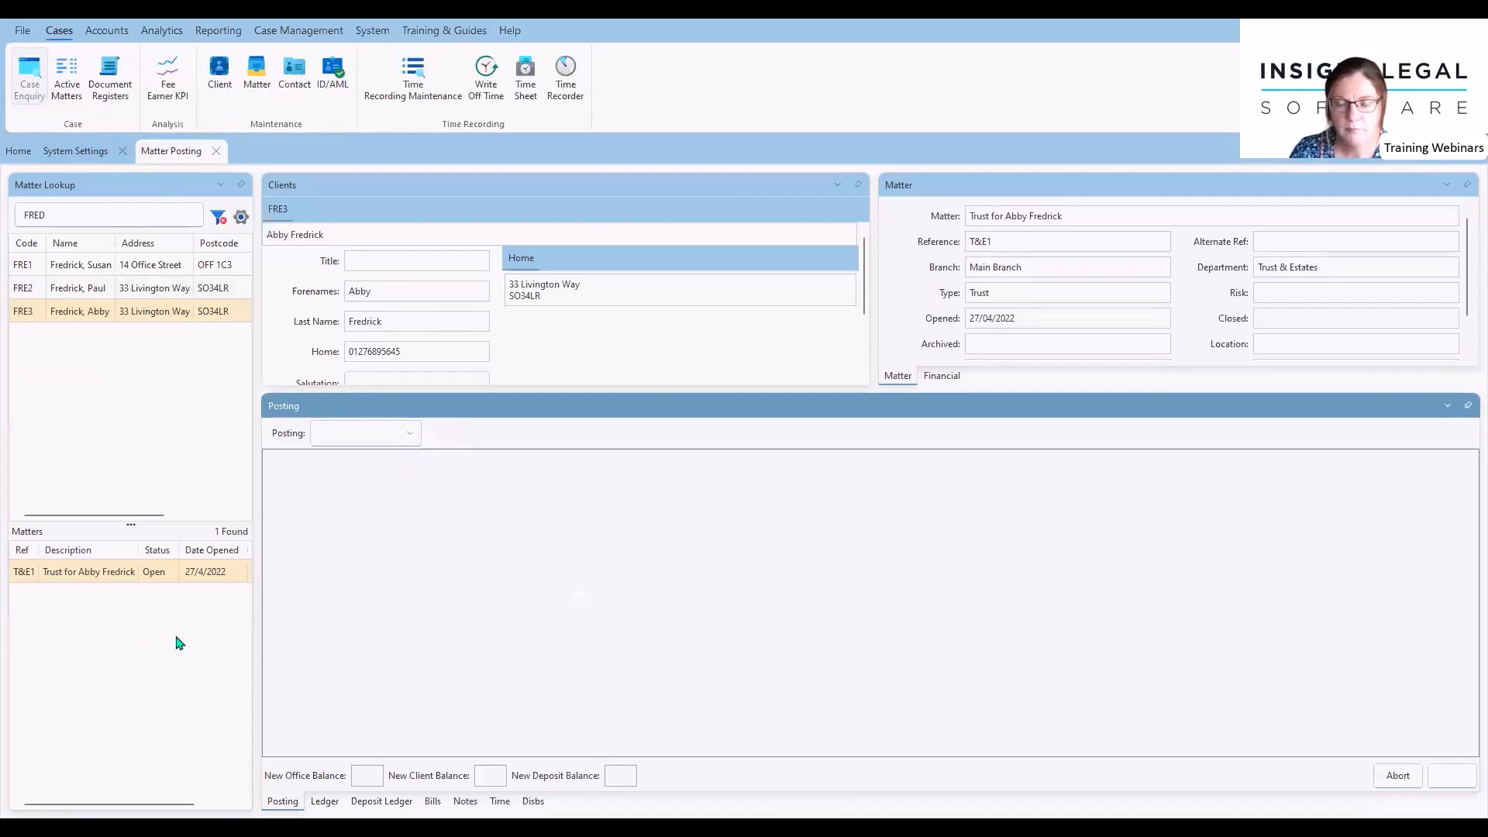
left_click(57, 218)
type("ABBY")
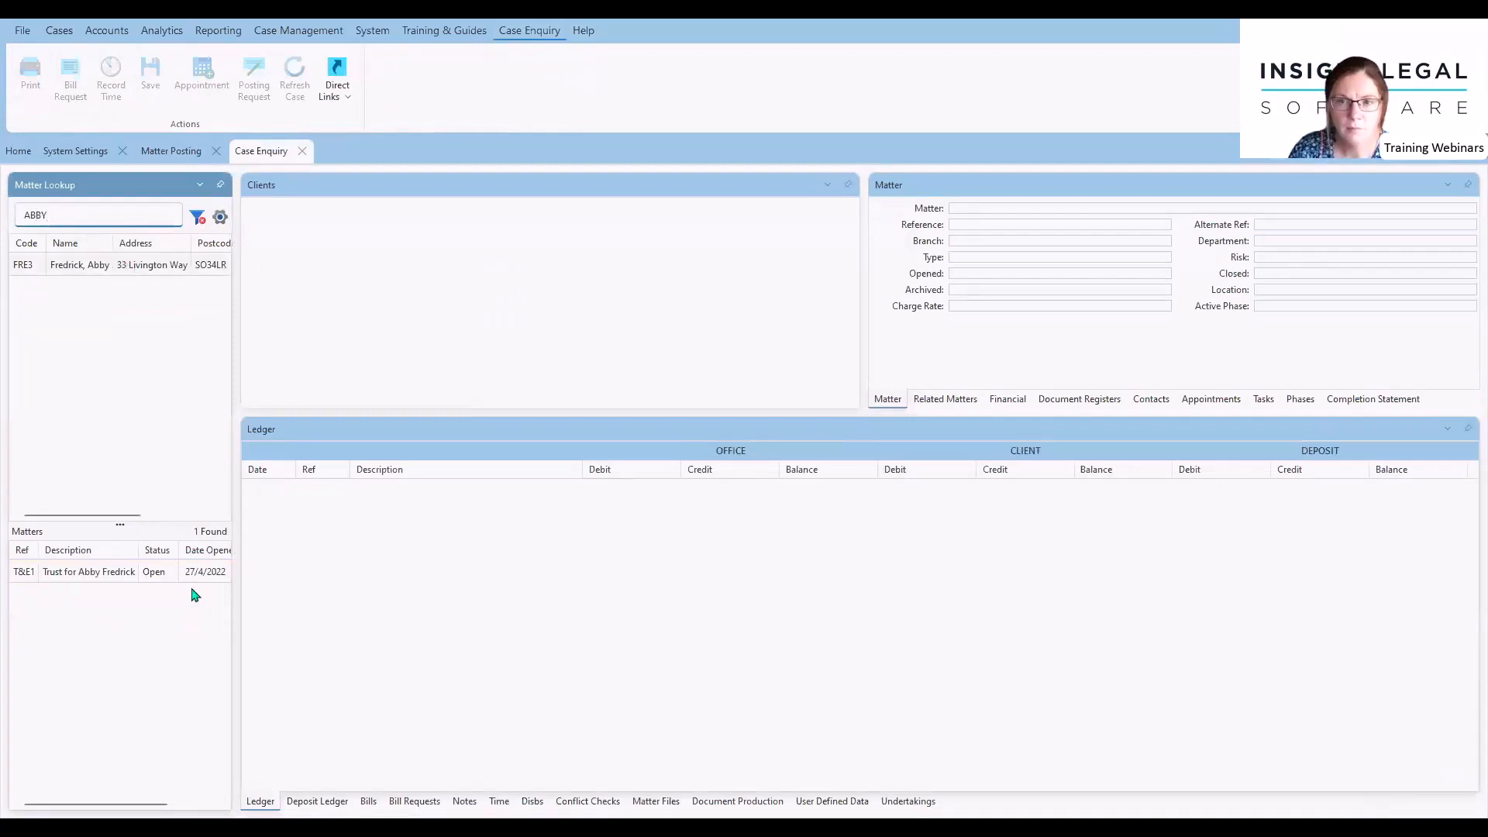
double_click(117, 571)
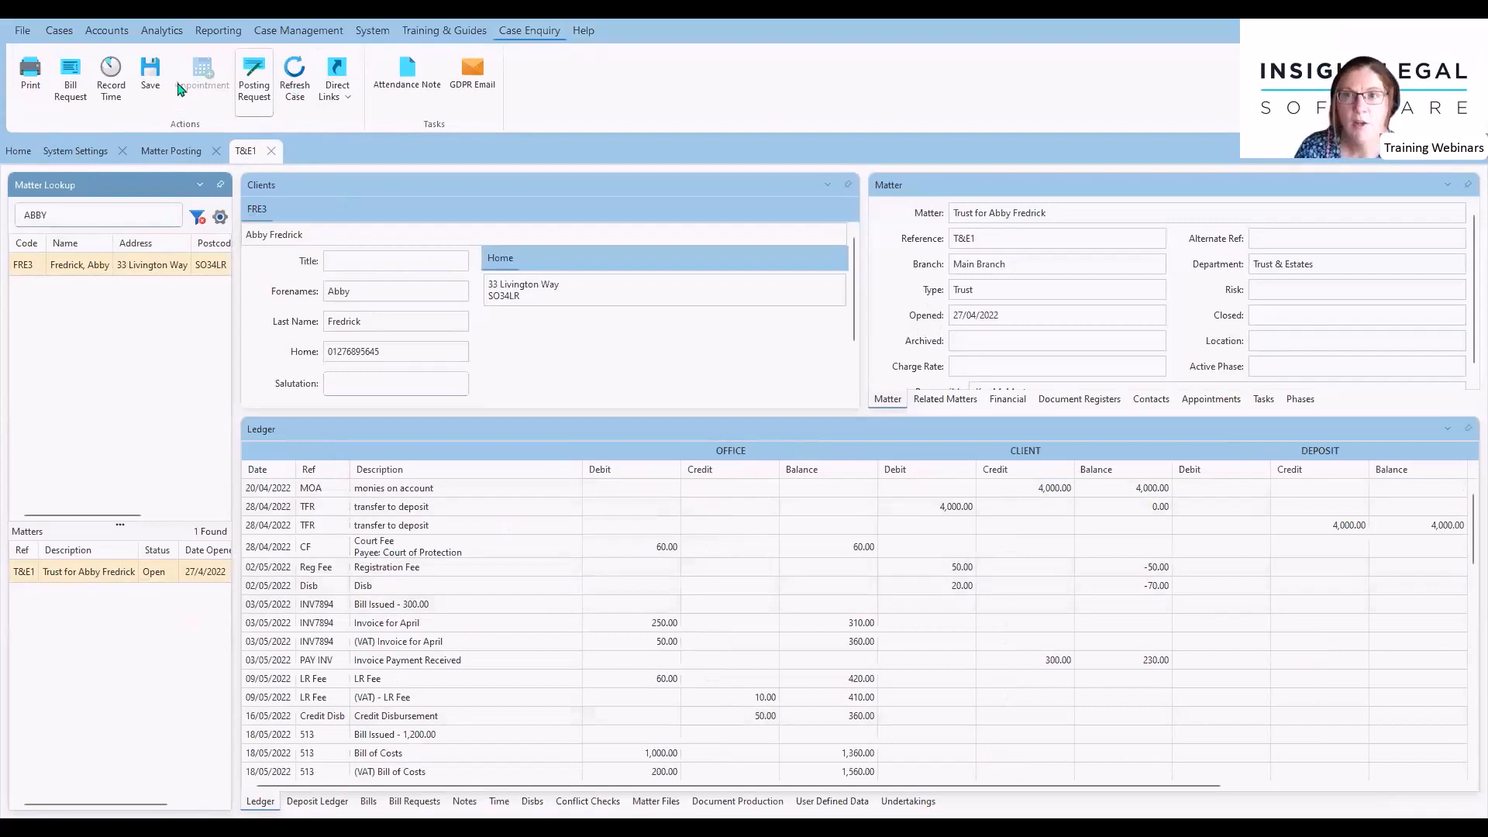
Start an O4 - Office Disbursement posting request, choosing LR - Land Registry Searches and then CF - Court Fee as its type.
left_click(255, 90)
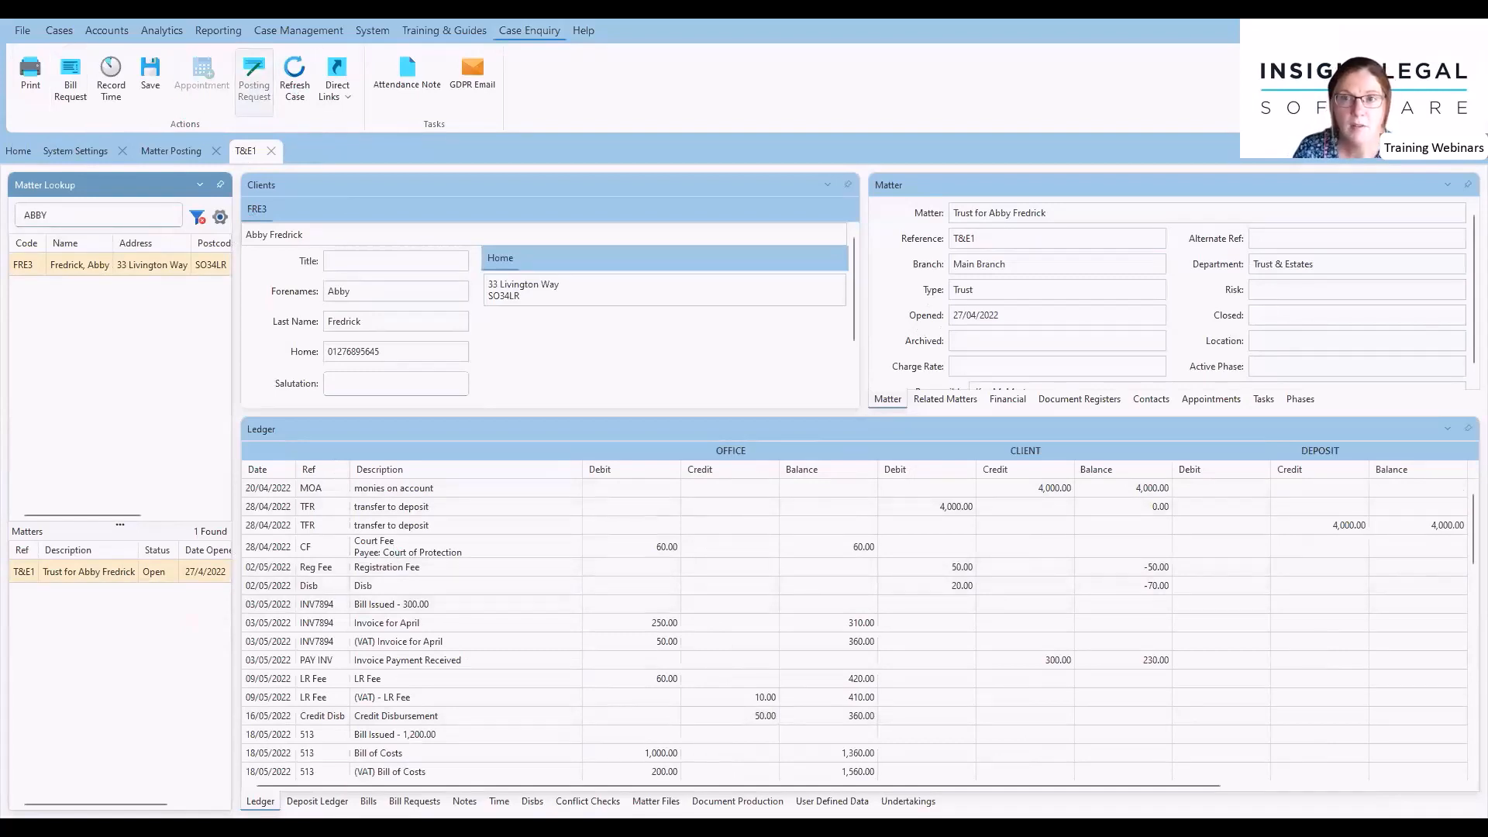
left_click(376, 461)
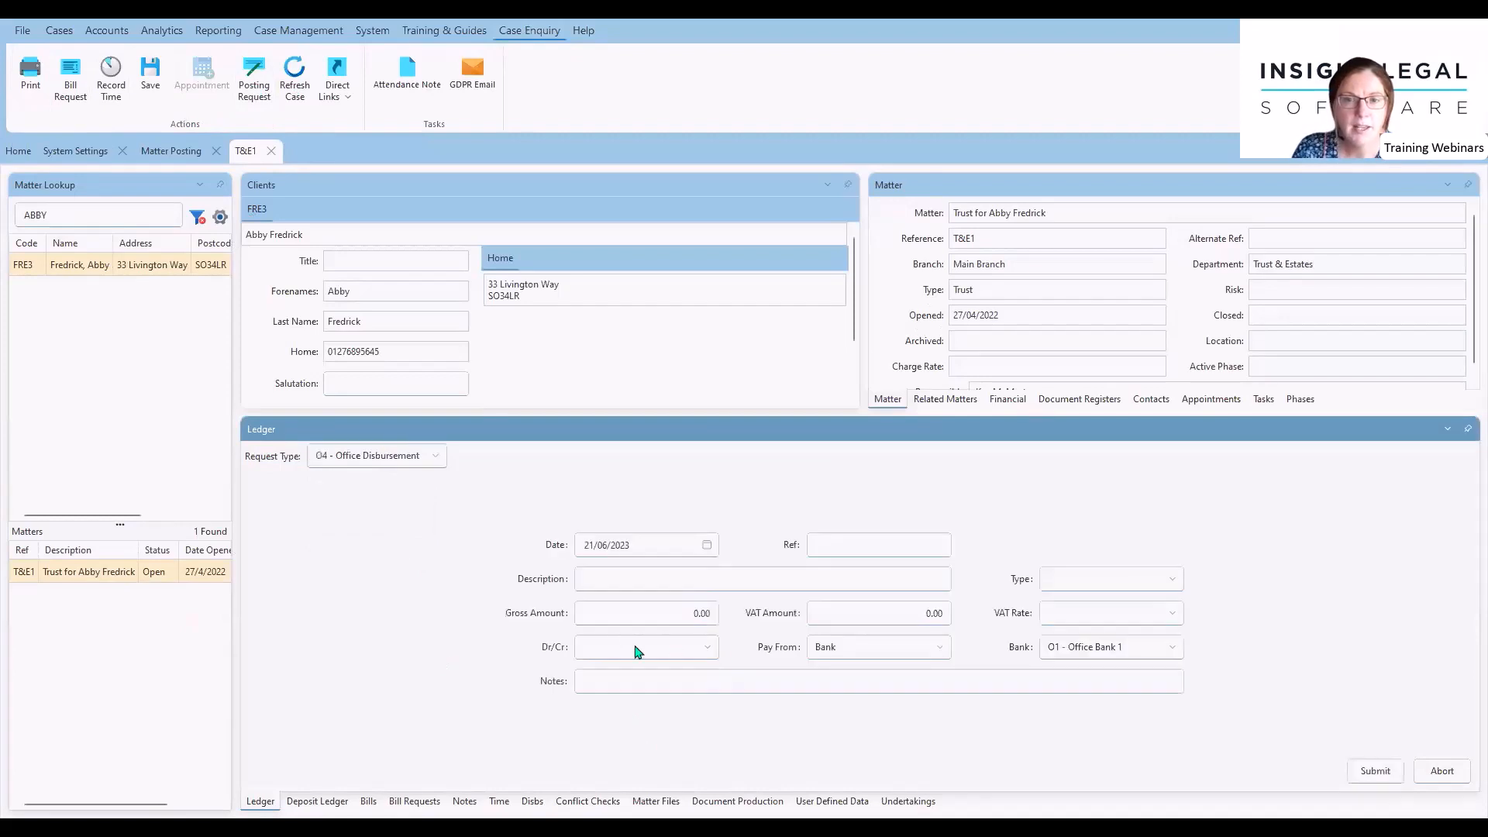
left_click(1131, 581)
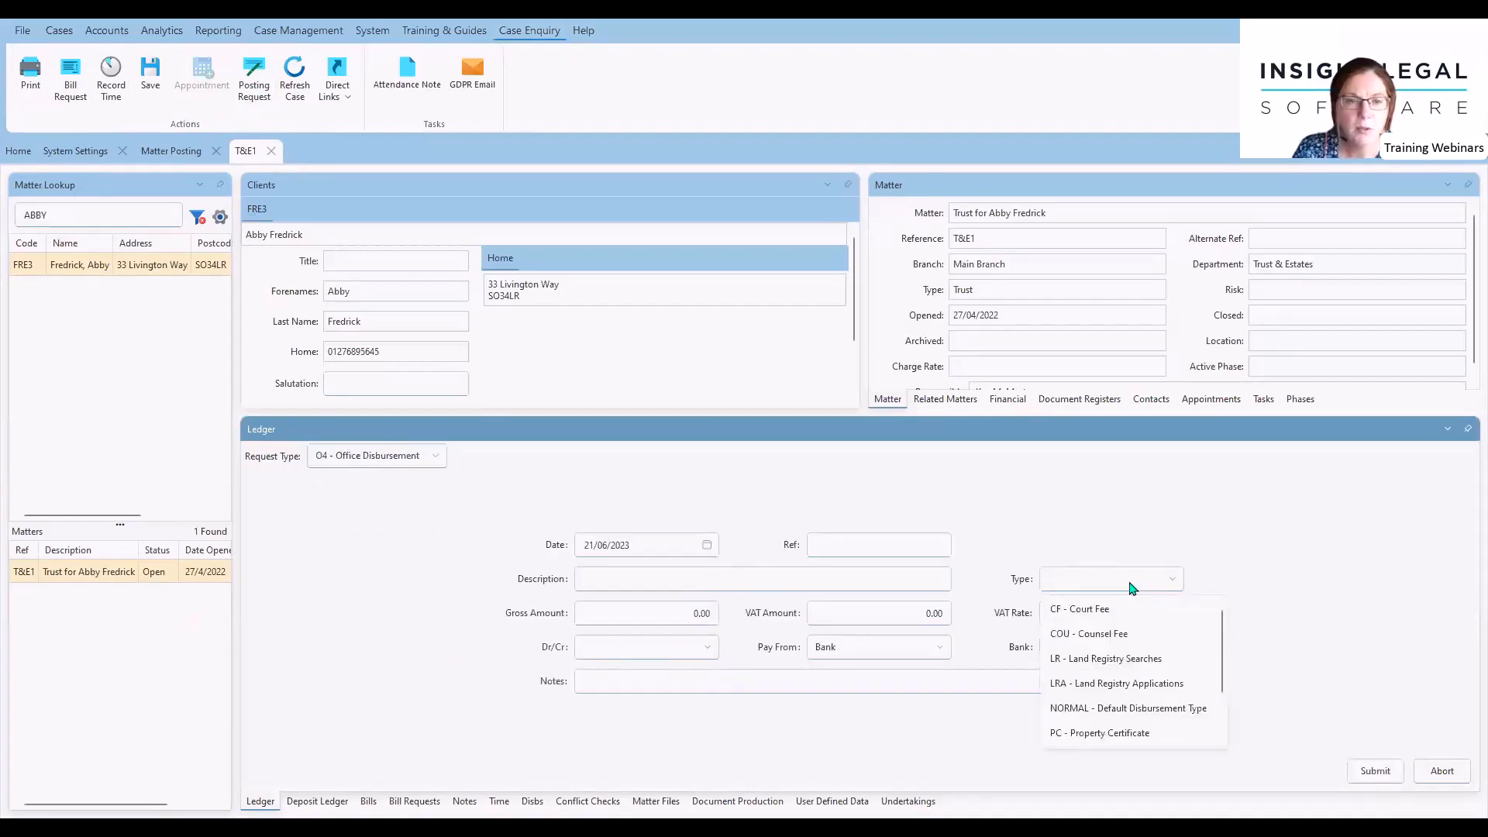
left_click(1128, 666)
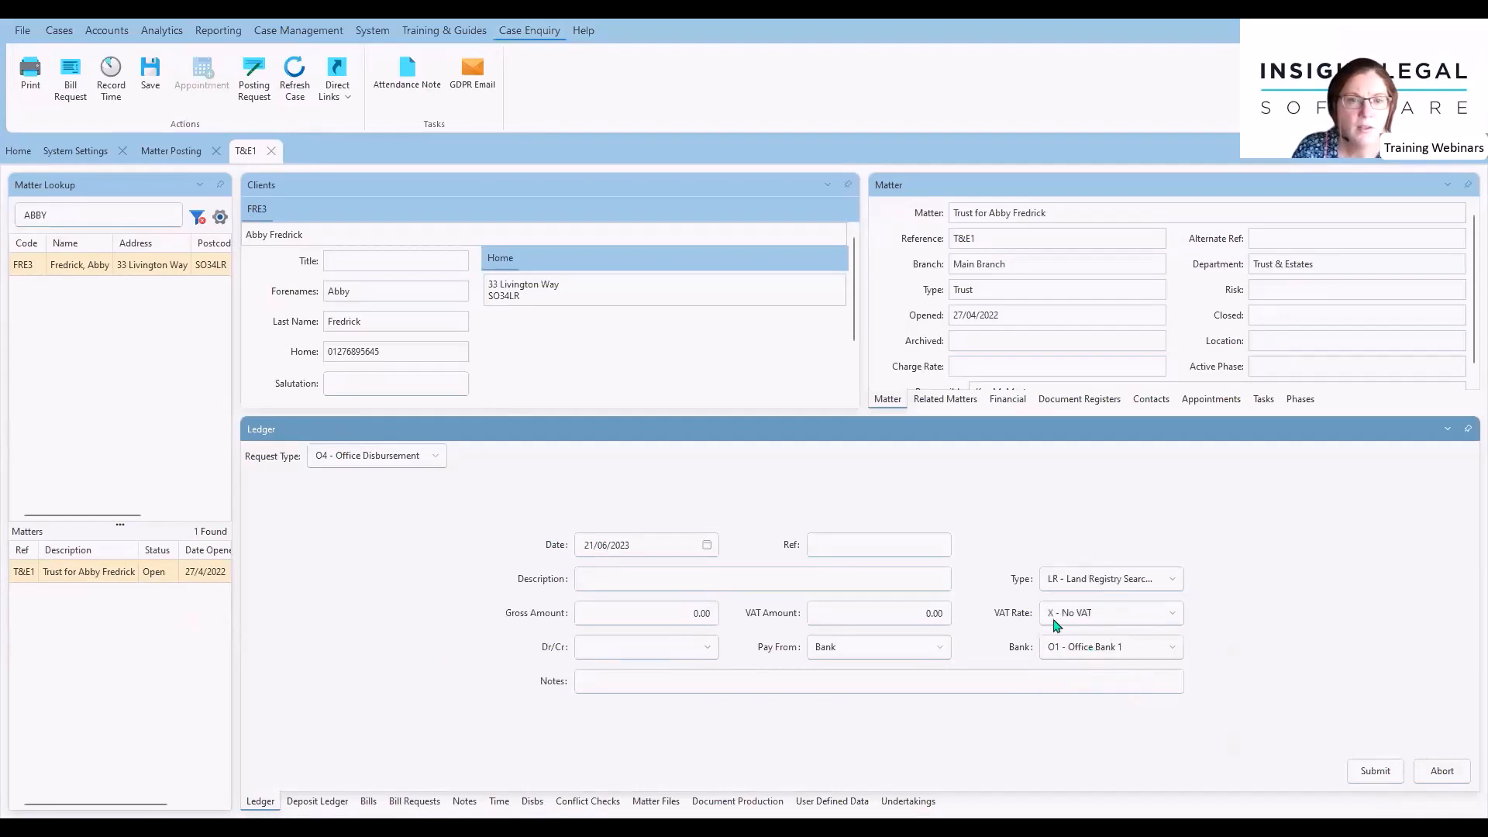
left_click(1157, 578)
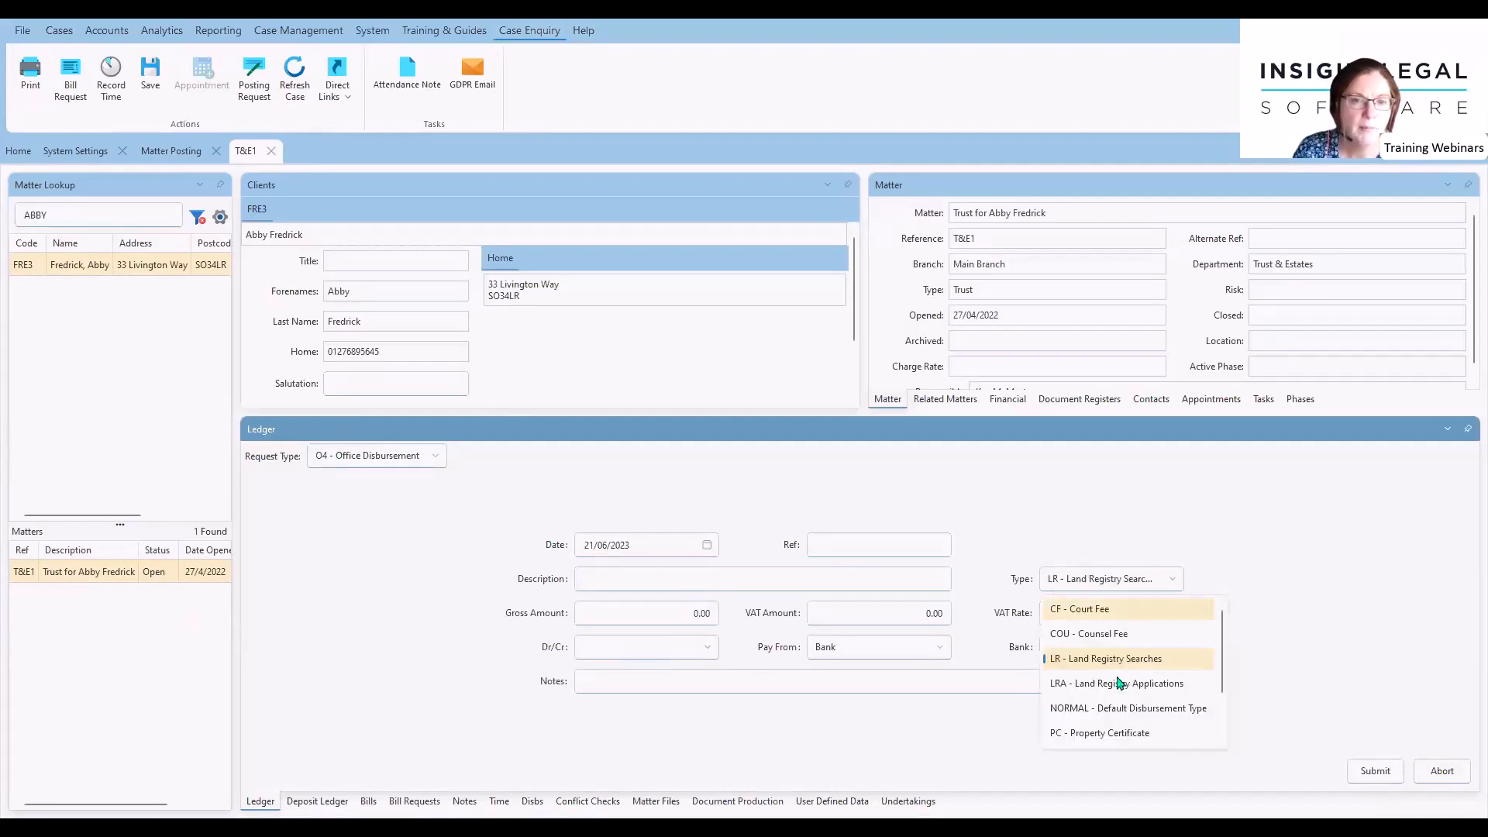
left_click(1104, 608)
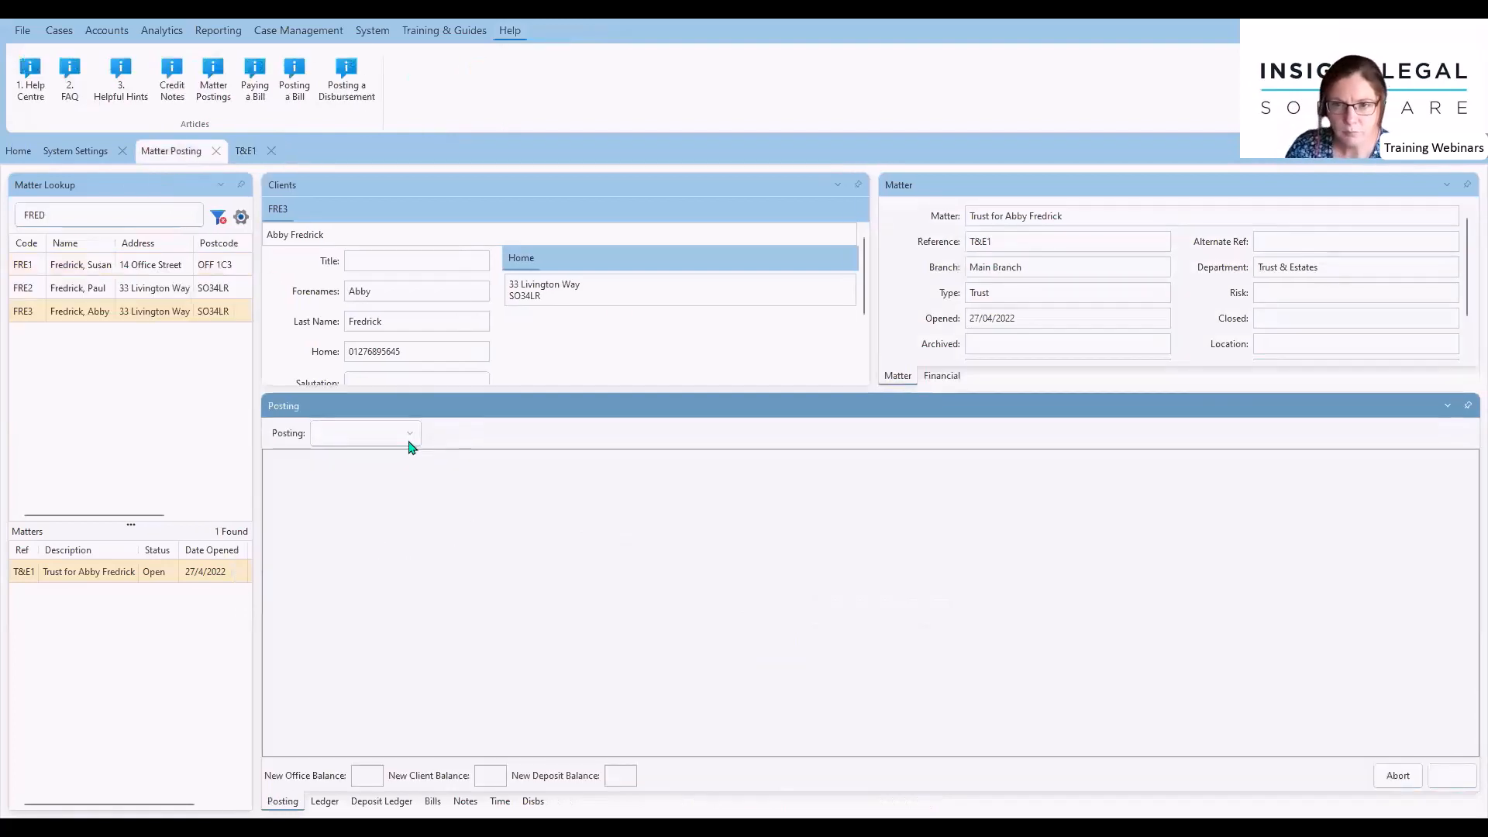
In Matter Posting, select O4 - Office Disbursement, then switch the posting type to O6 - Office Bill.
left_click(409, 441)
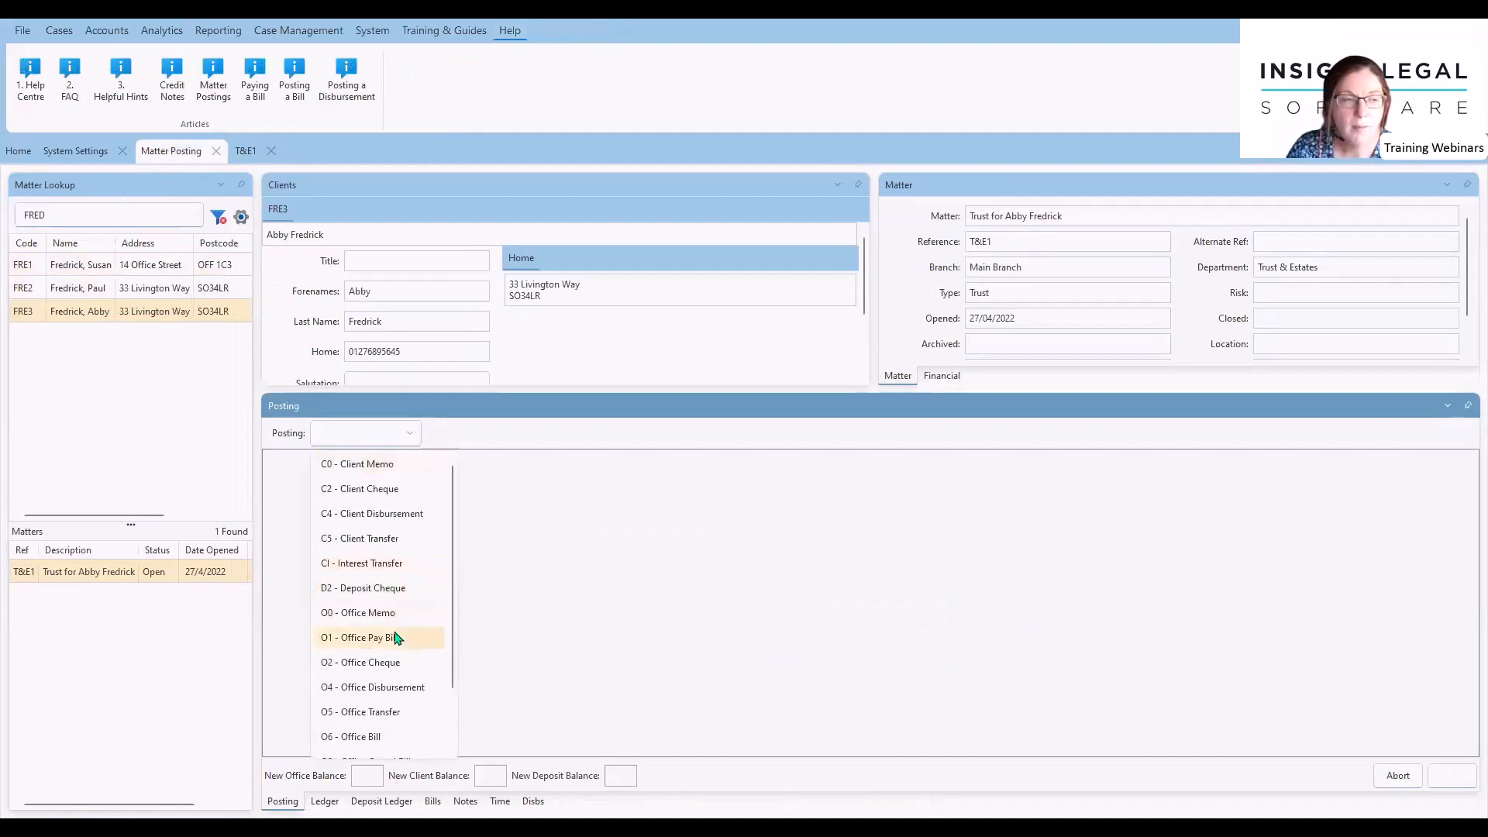
left_click(396, 690)
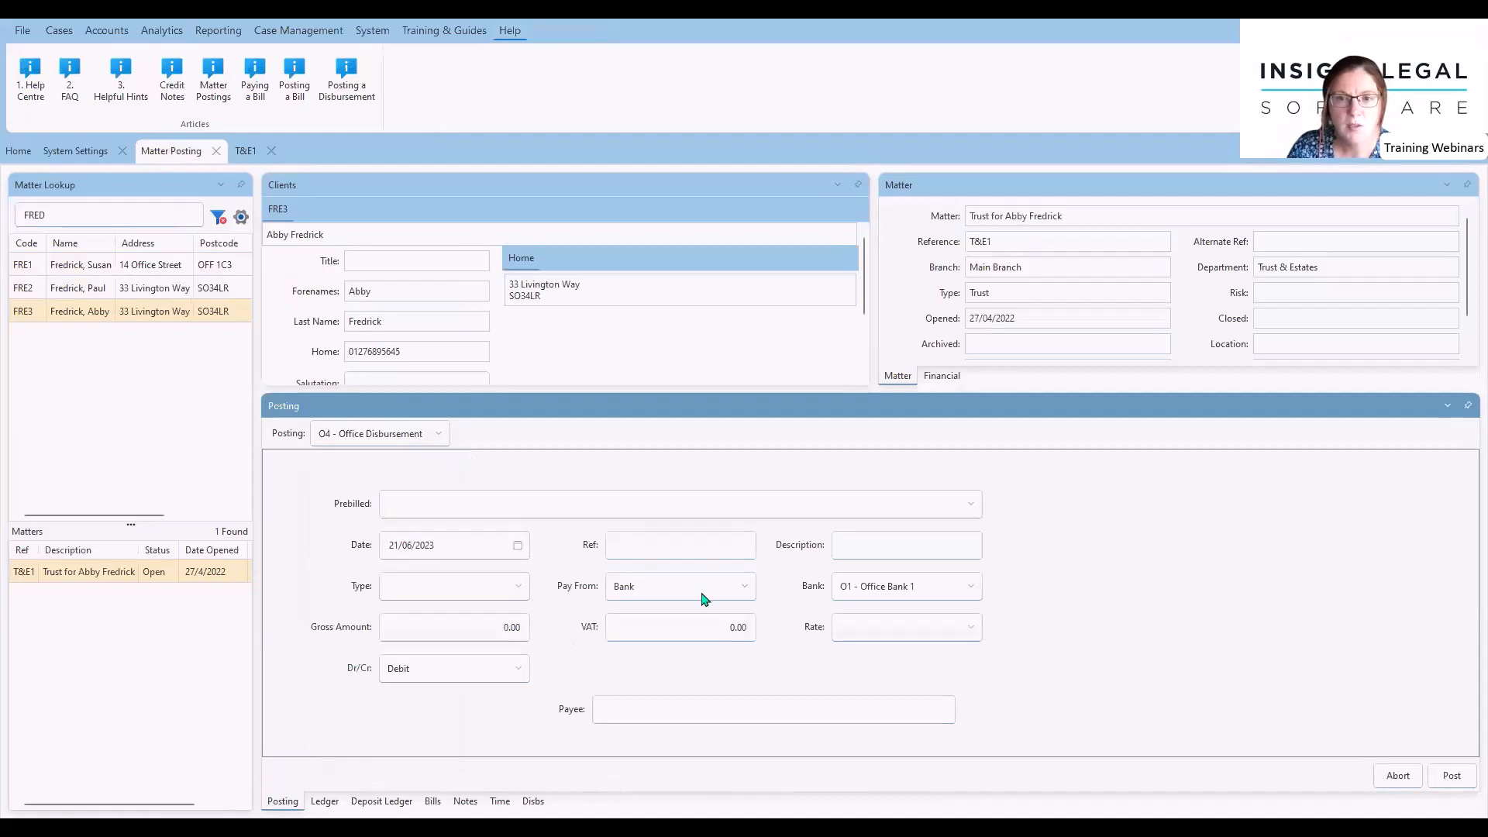
left_click(441, 433)
scroll(387, 659, "down", 1)
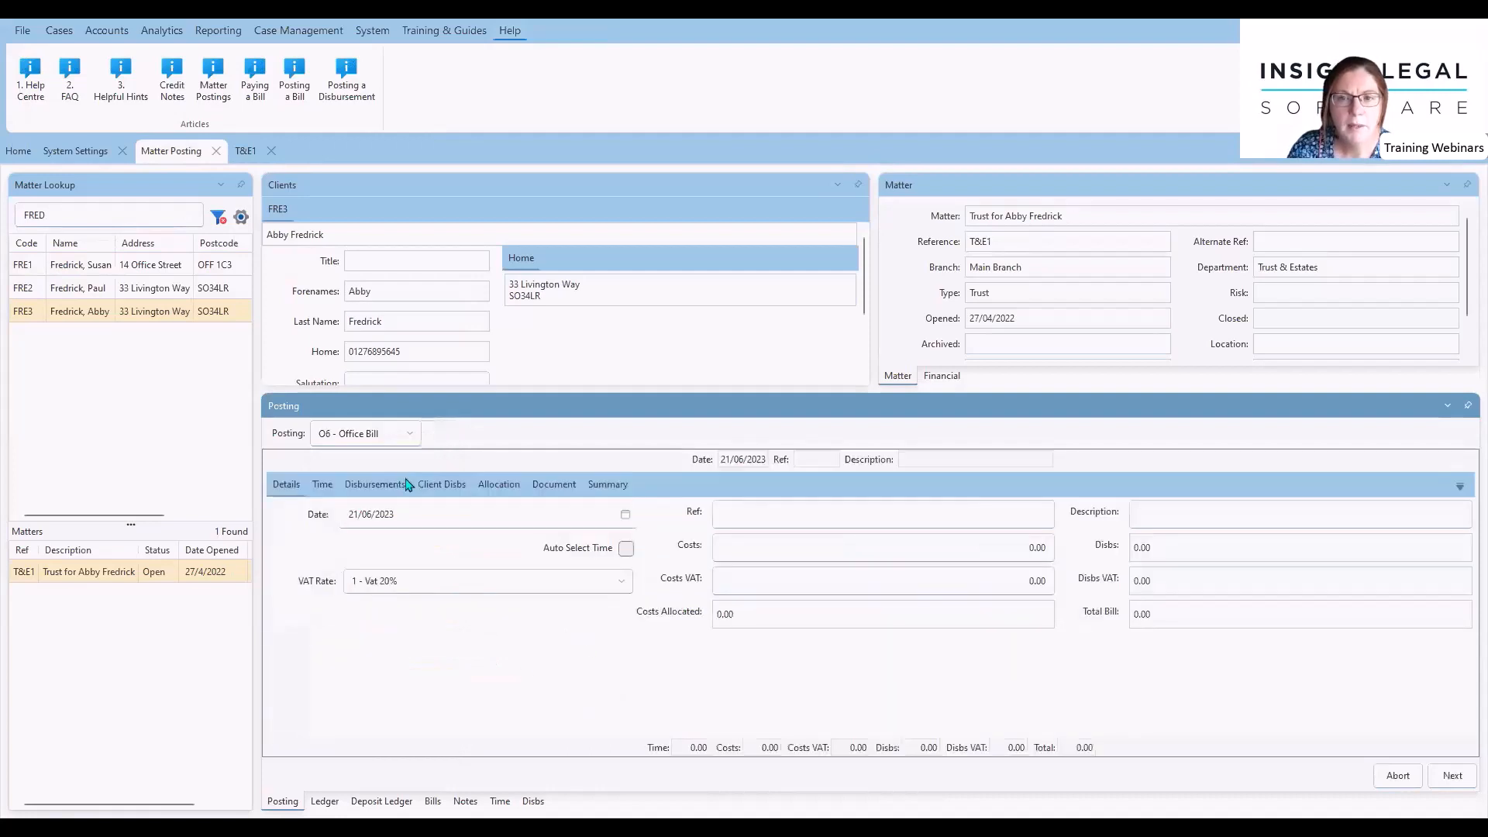
Include the Searches disbursement of 16/01/2023 and the LAND REG APP disbursement in the office bill, and review the bill's disbursement list.
left_click(394, 485)
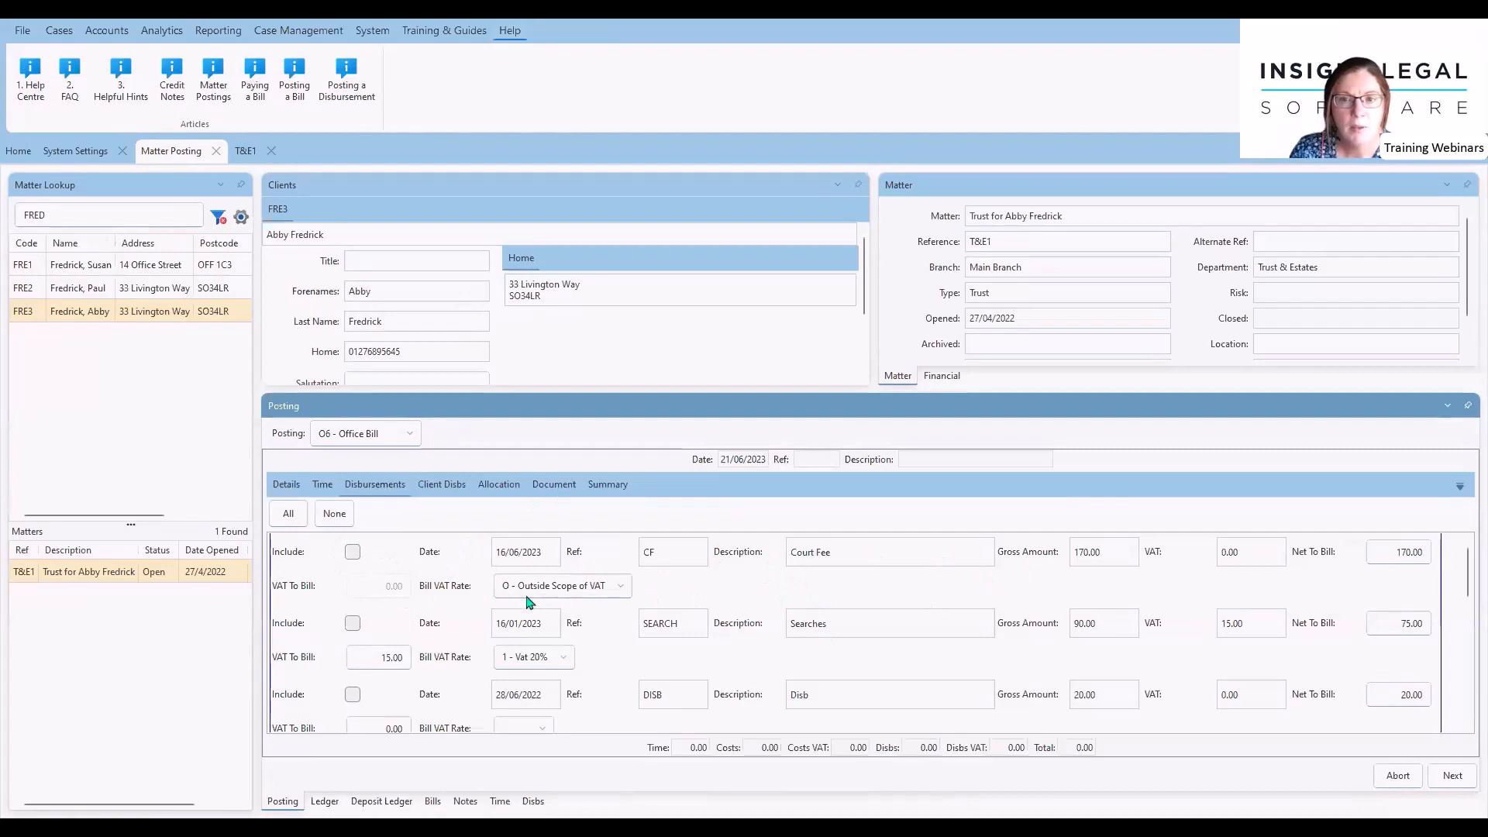
scroll(660, 640, "down", 5)
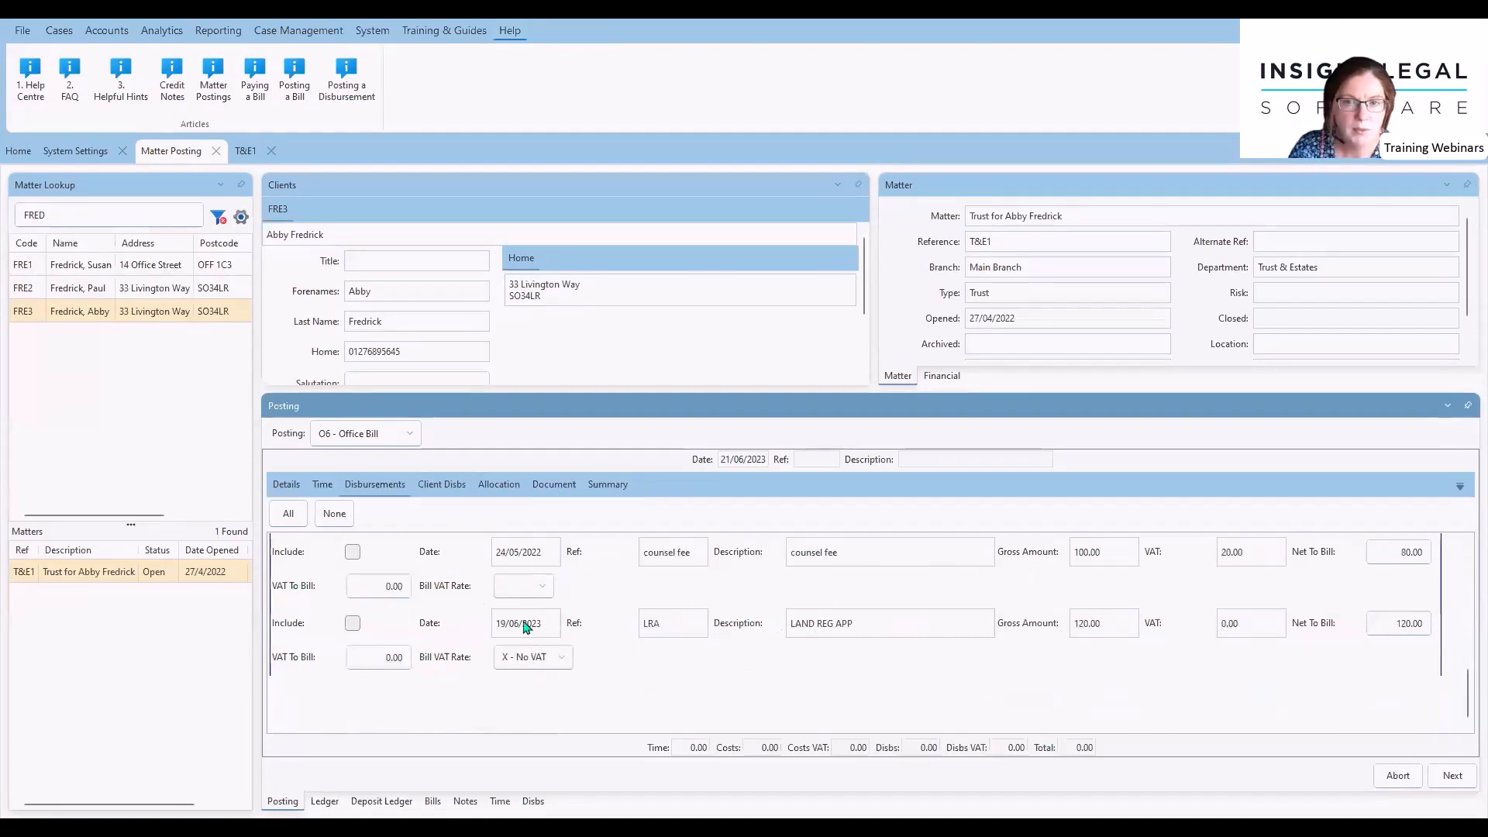
scroll(661, 664, "up", 5)
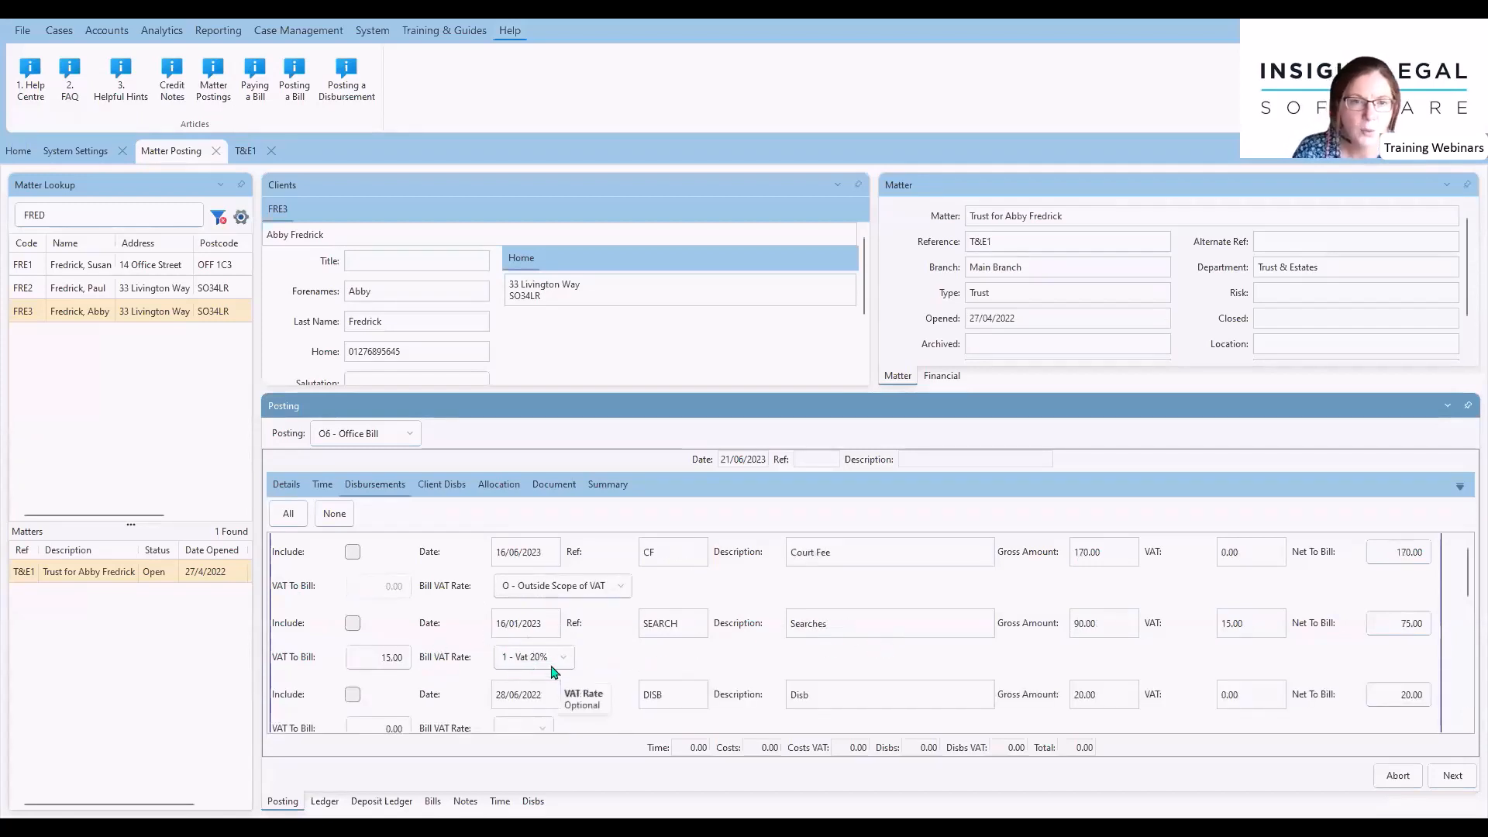
left_click(352, 623)
scroll(577, 645, "down", 2)
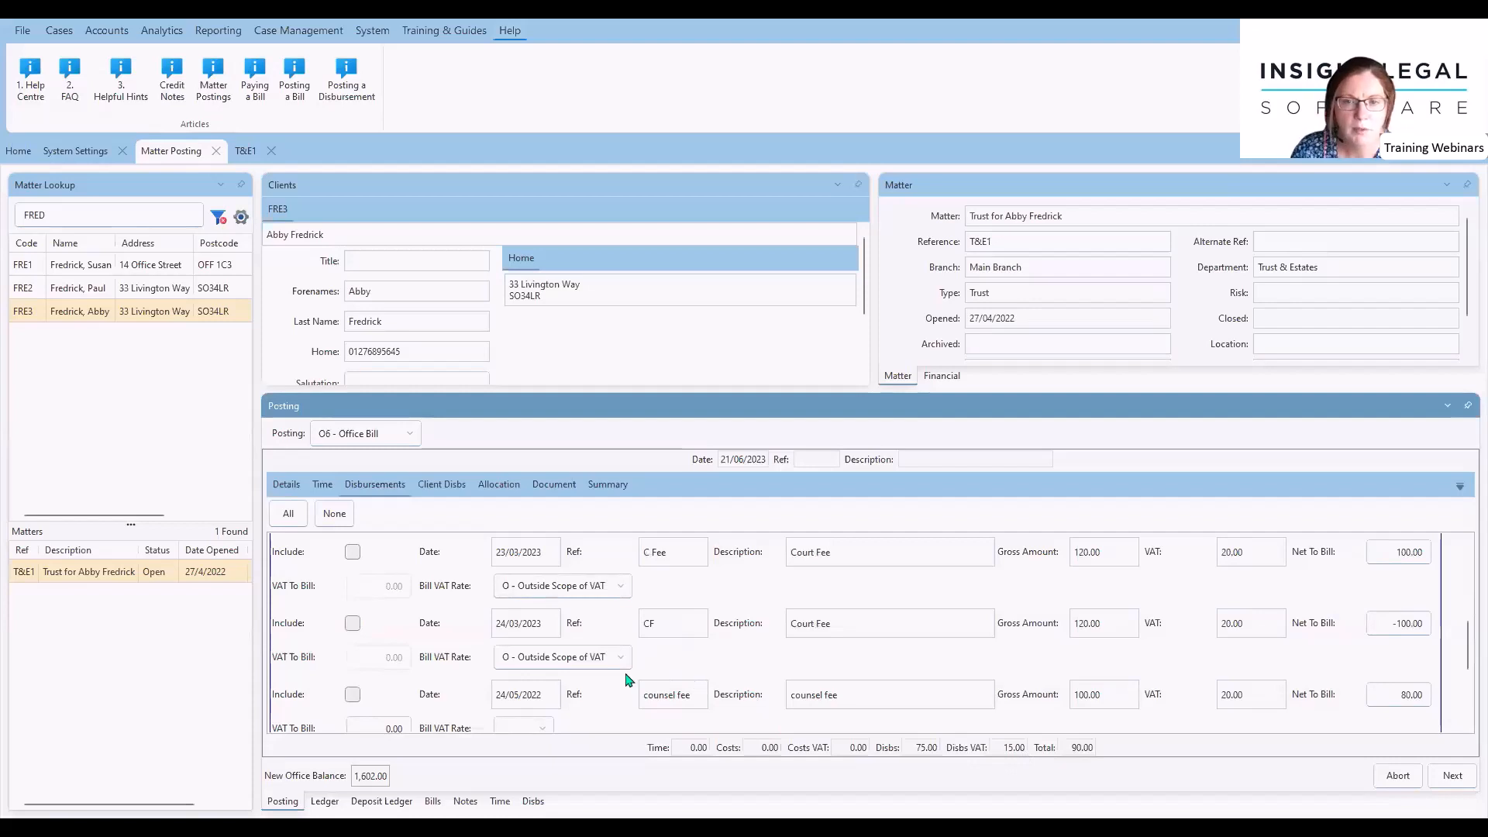
scroll(631, 678, "down", 2)
left_click(353, 625)
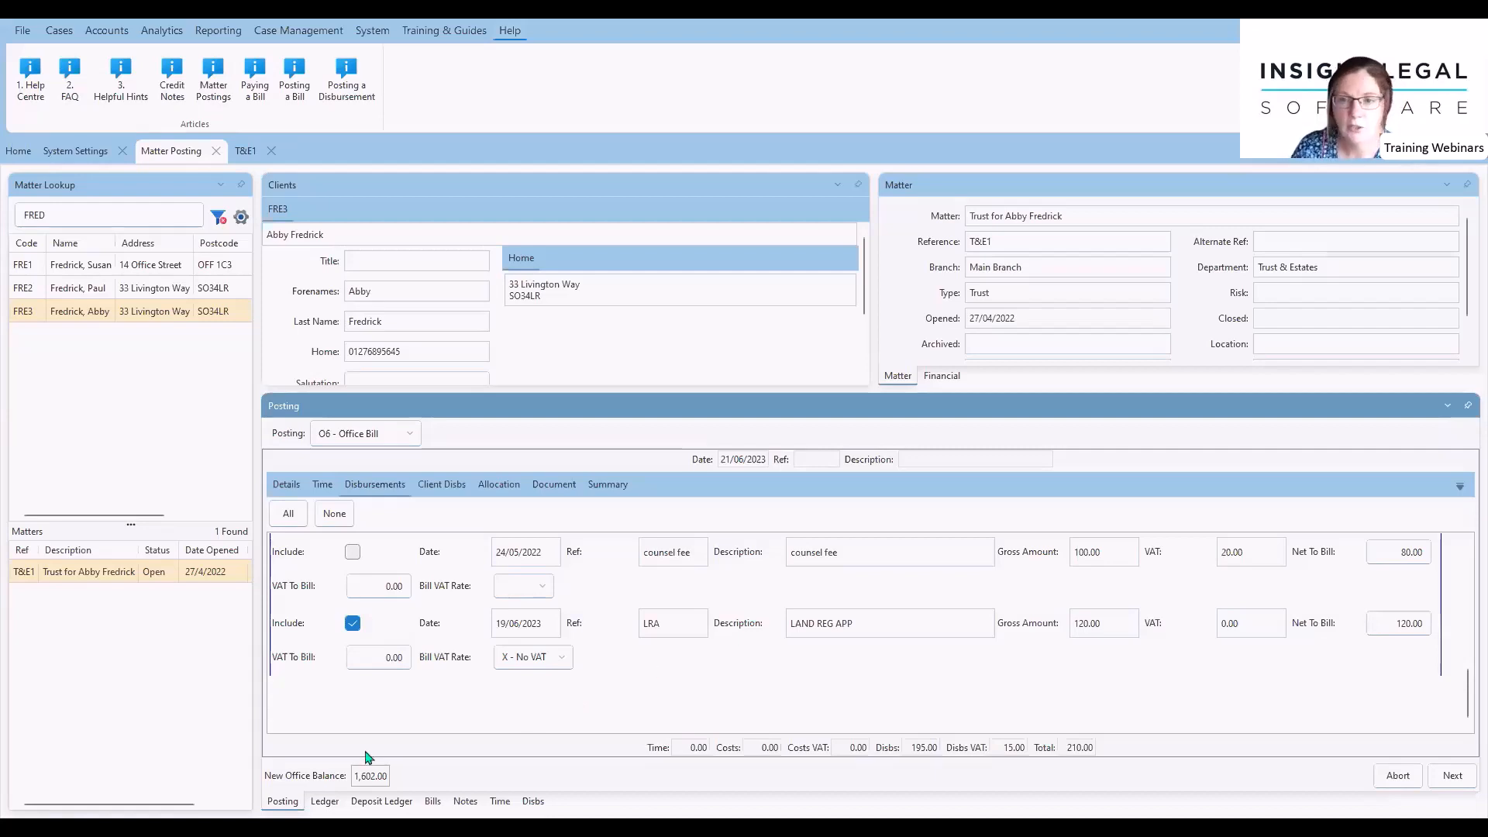
scroll(744, 682, "up", 3)
scroll(744, 682, "down", 3)
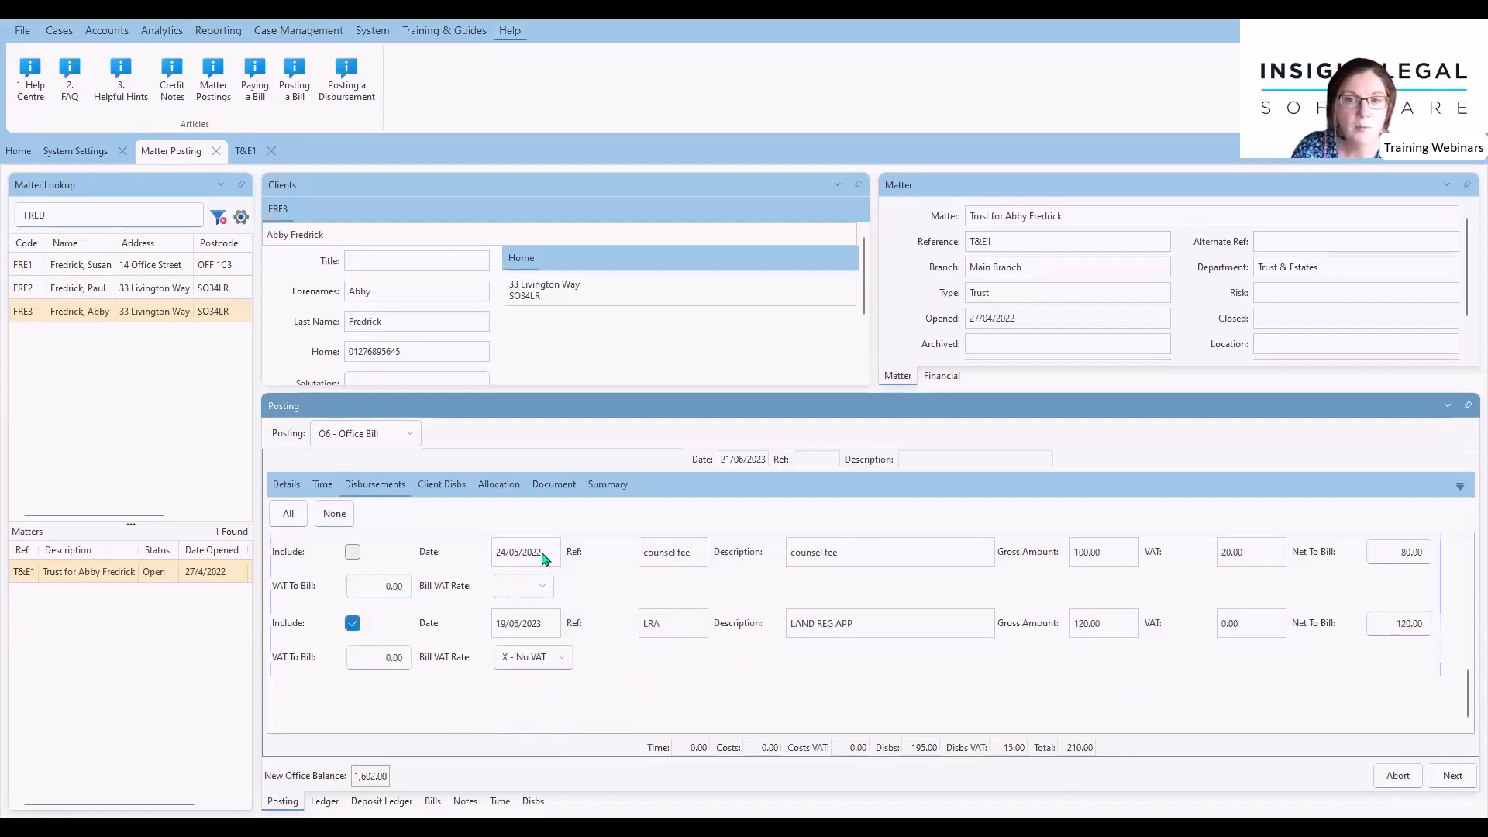
scroll(615, 705, "up", 3)
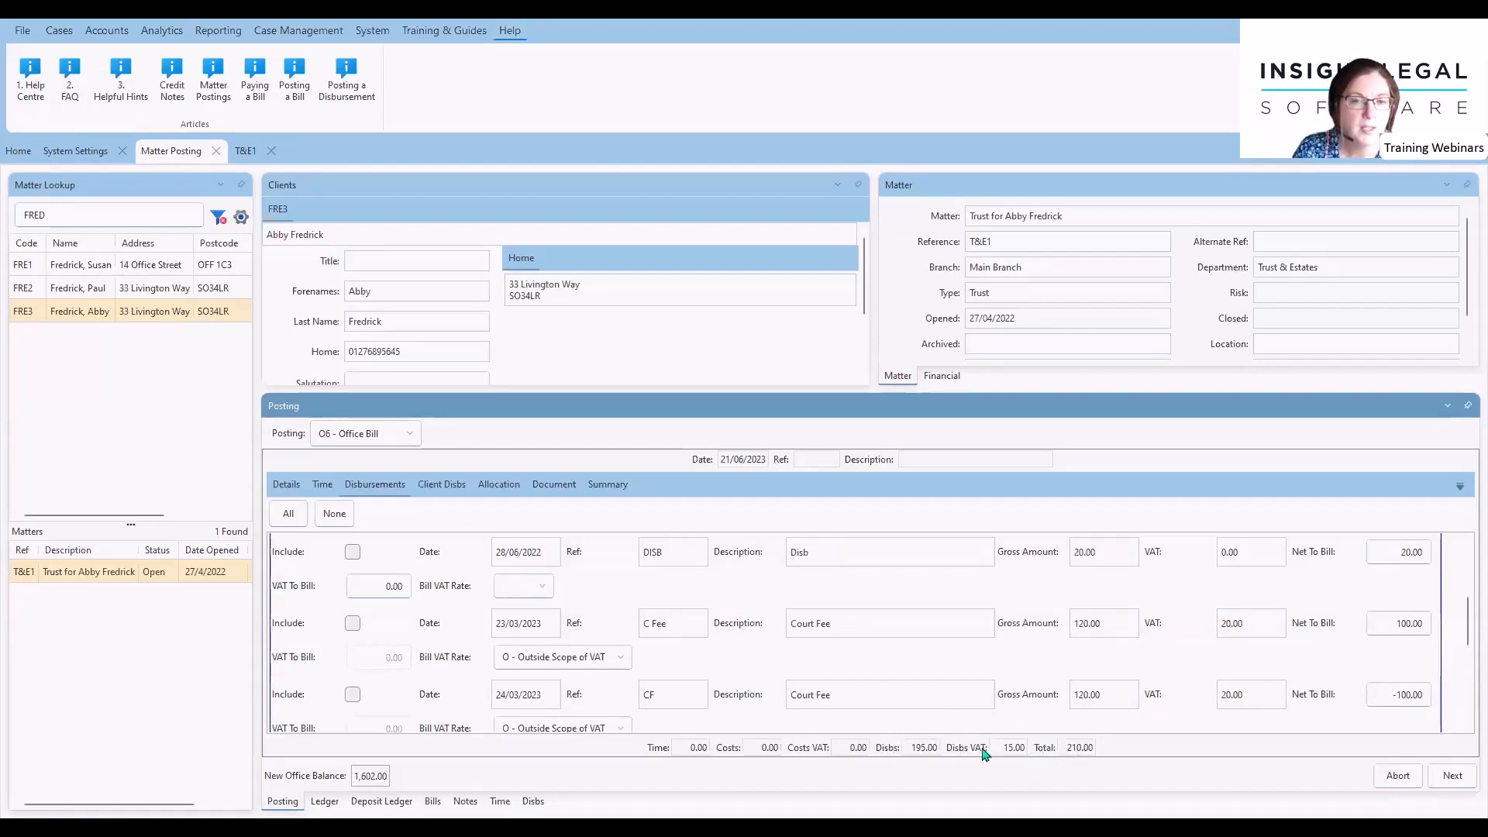
scroll(784, 657, "up", 3)
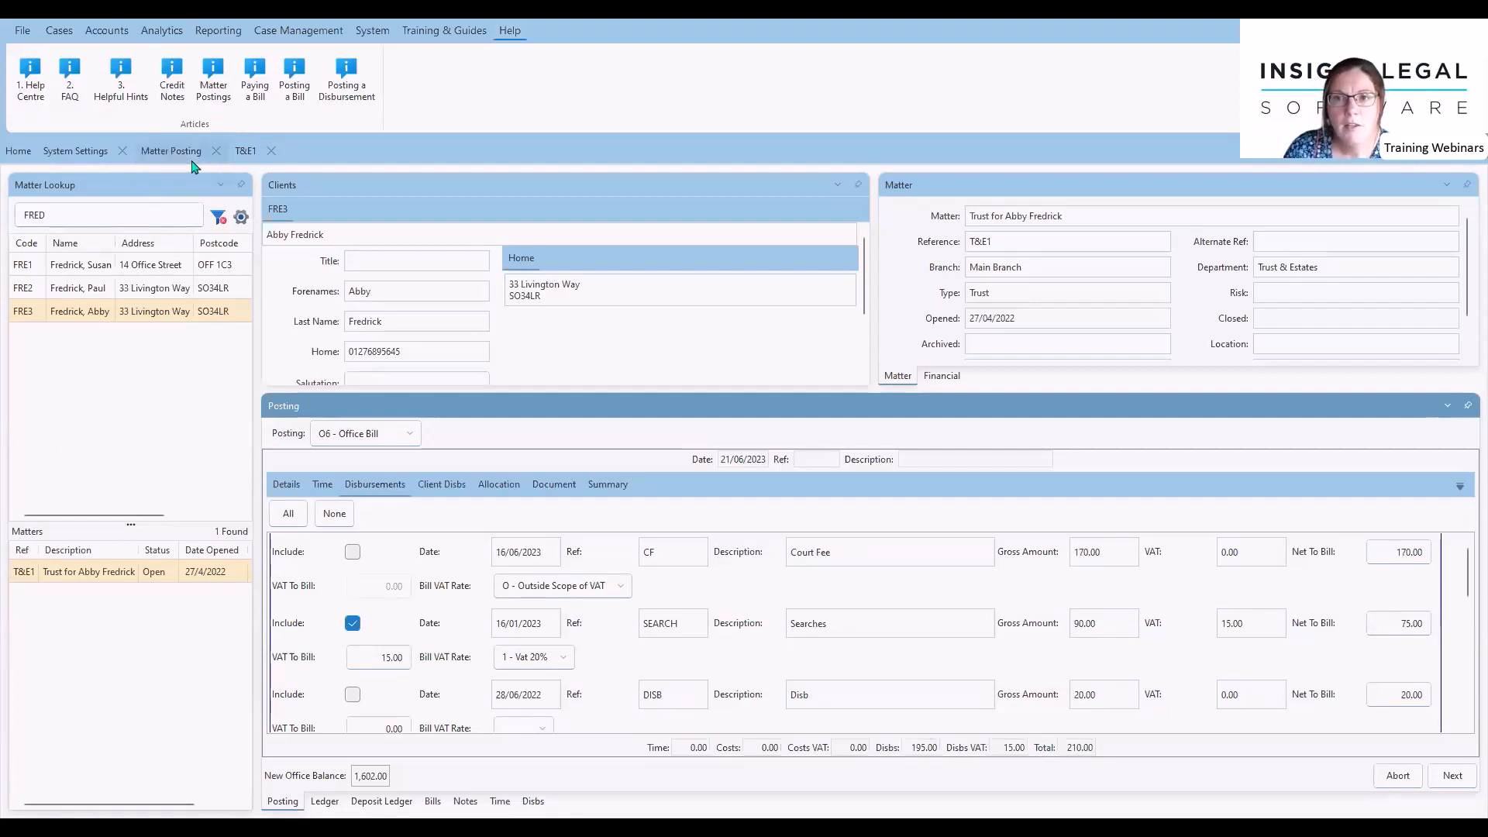
Switch the matter posting to C4 - Client Disbursement and set its date to 12/06/2023.
left_click(410, 434)
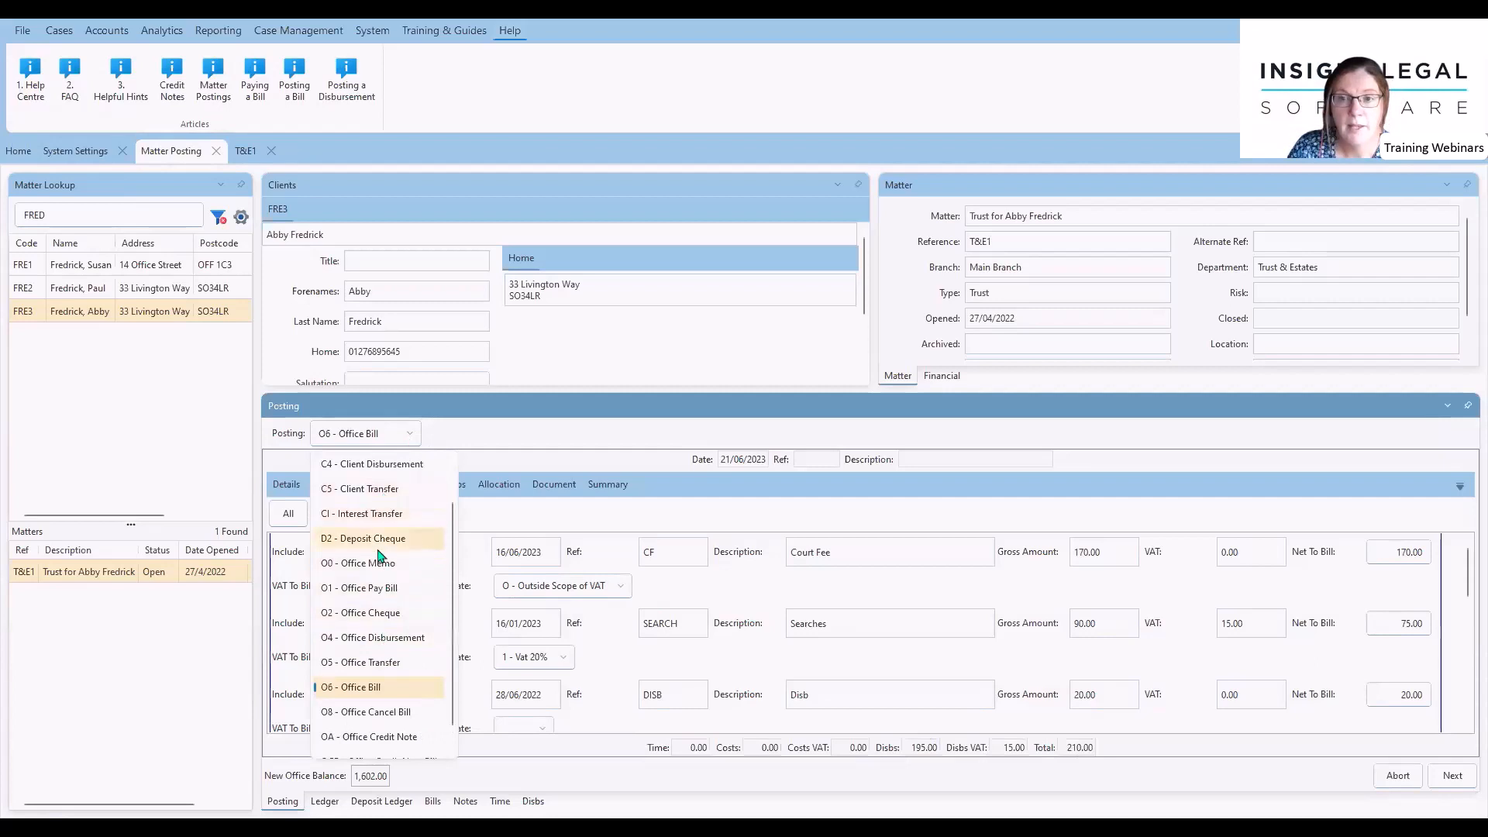
scroll(382, 555, "up", 1)
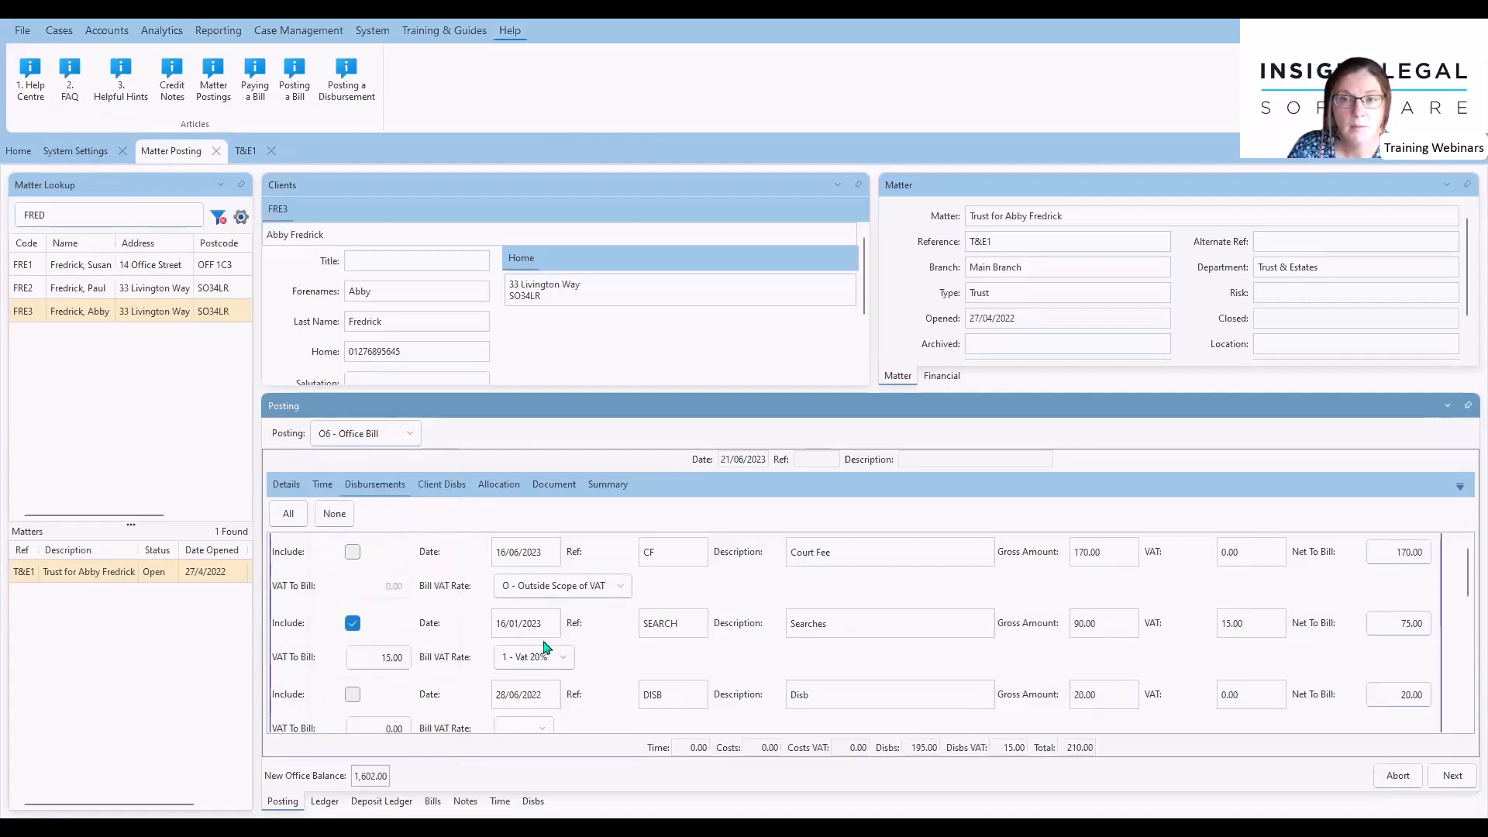
left_click(353, 513)
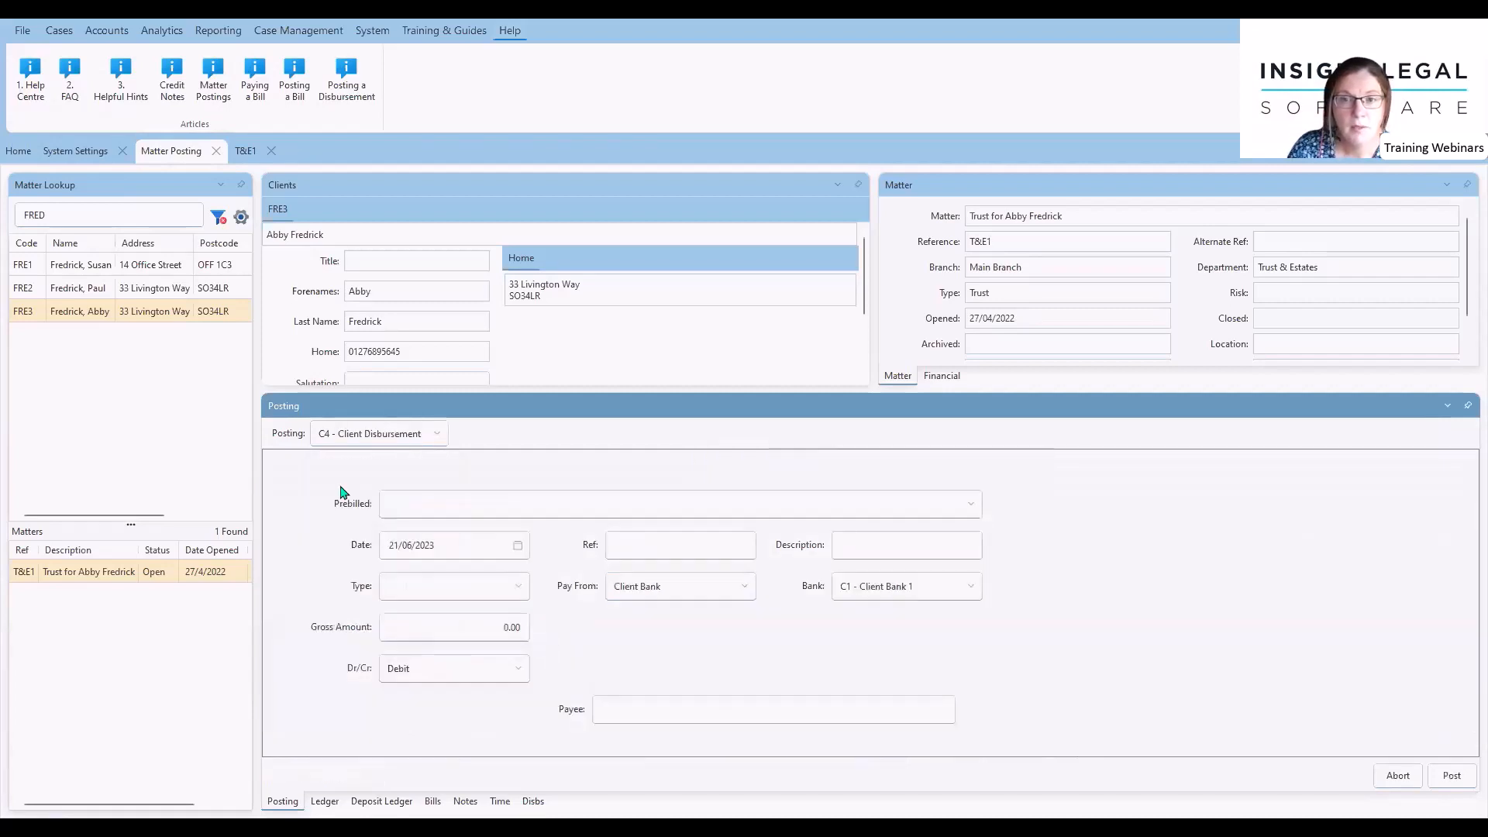
left_click(517, 547)
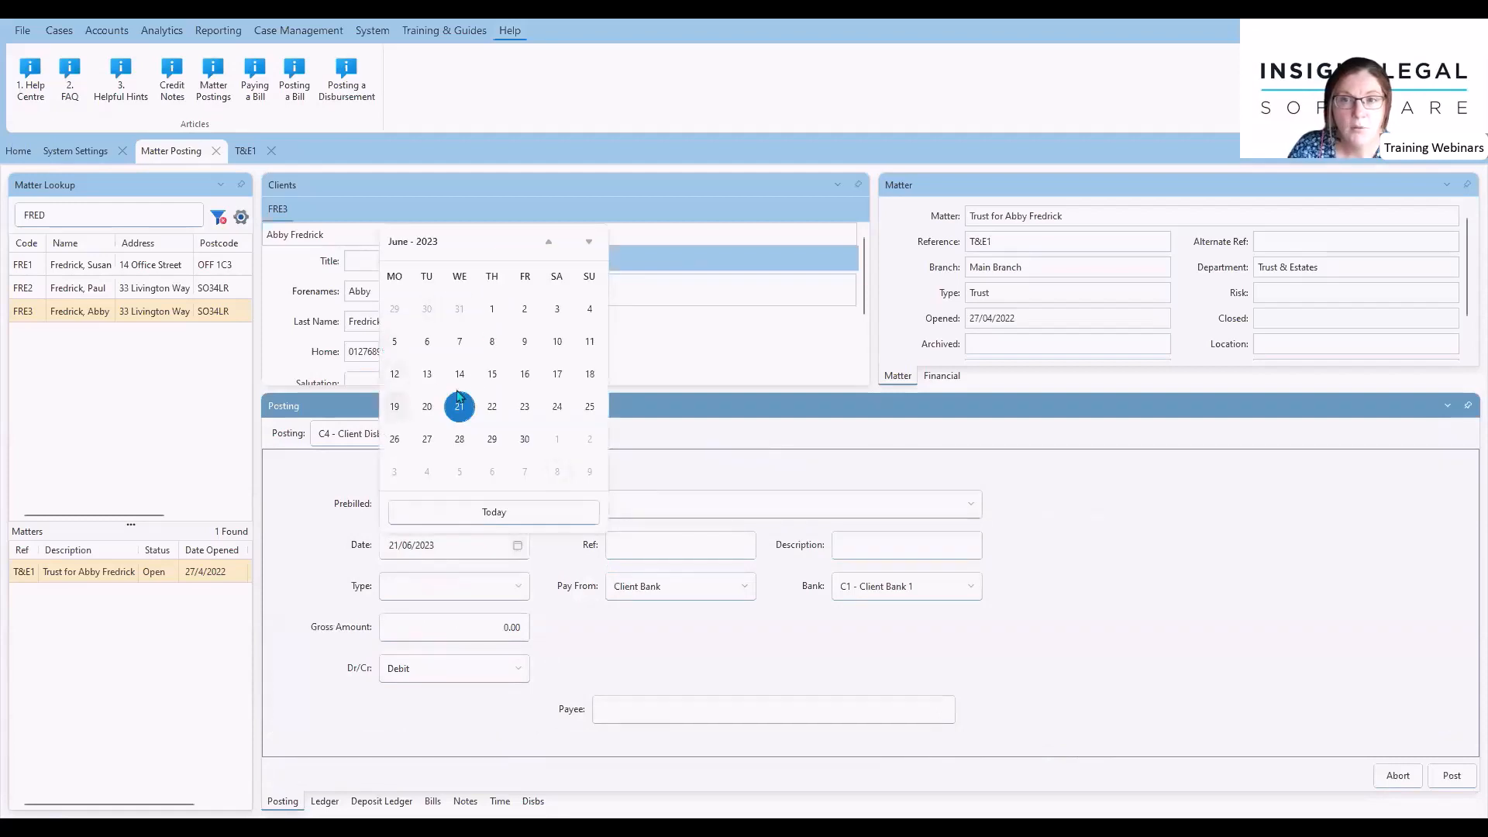
left_click(400, 379)
Enter the reference COUN, the description Counsel Fee and the type COU - Counsel Fee for the client disbursement.
left_click(652, 542)
type("COUN")
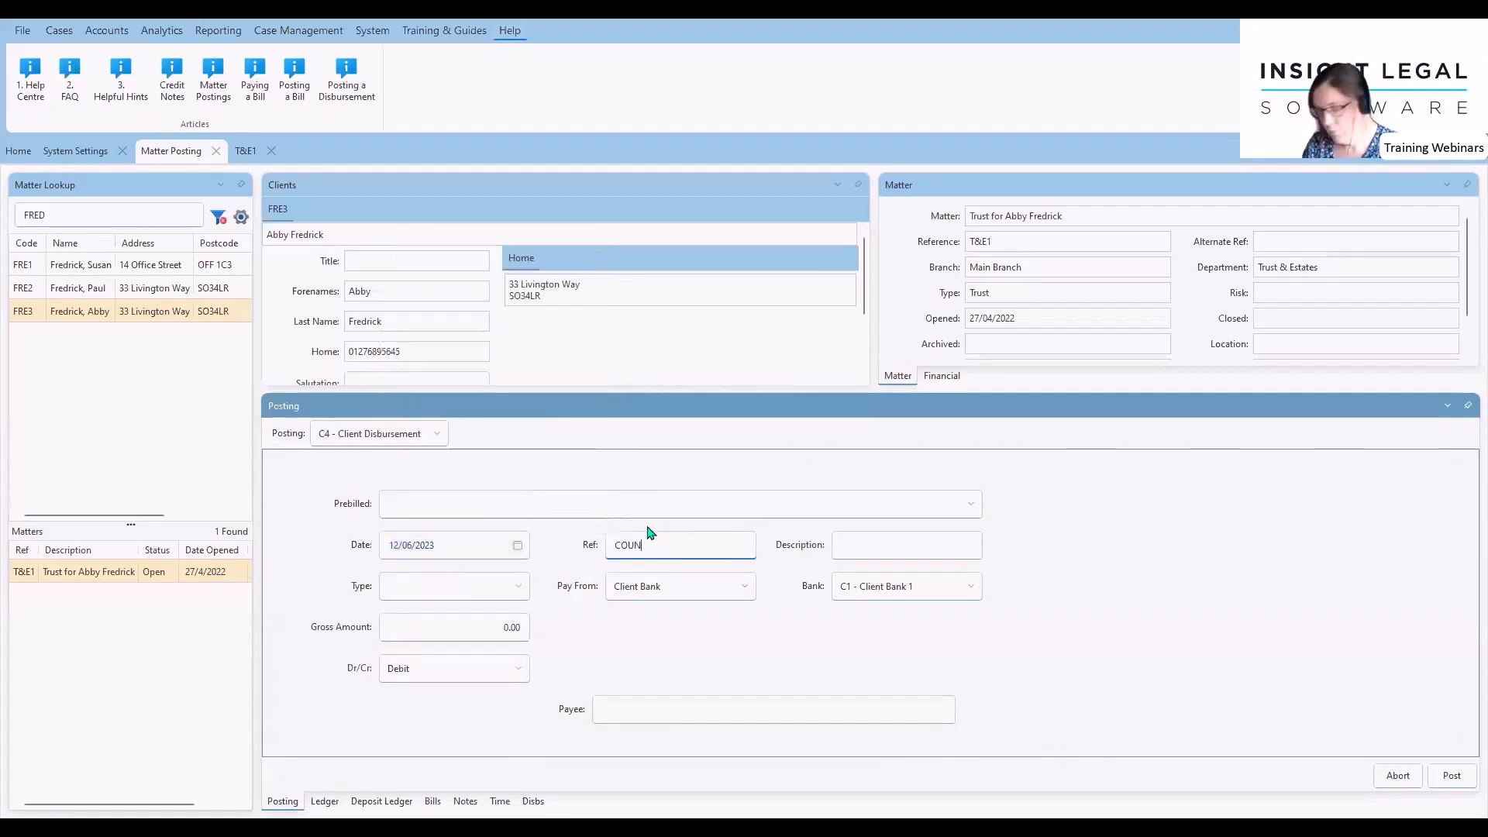
key("Tab")
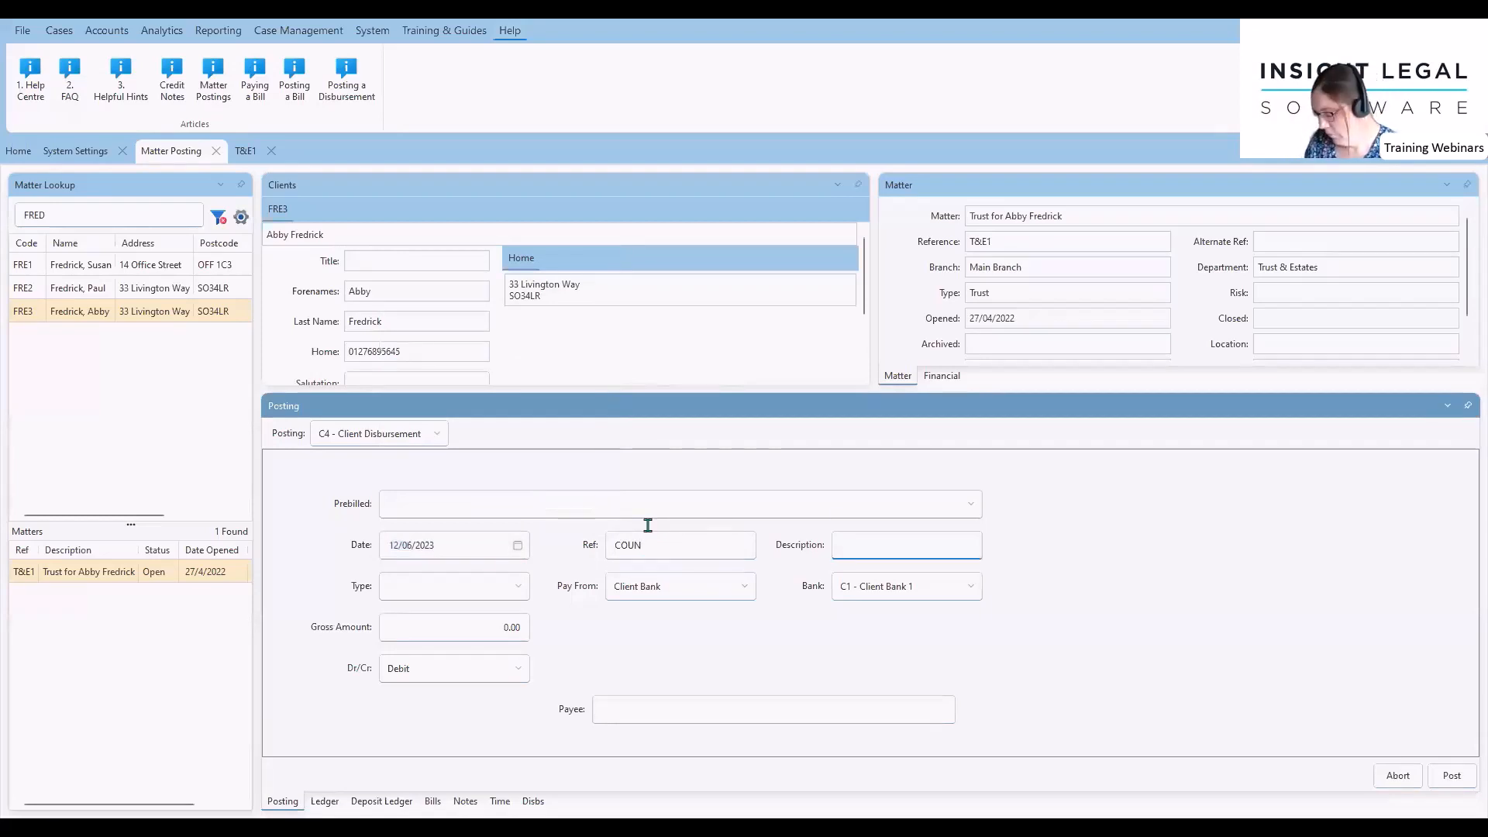
type("Counsel")
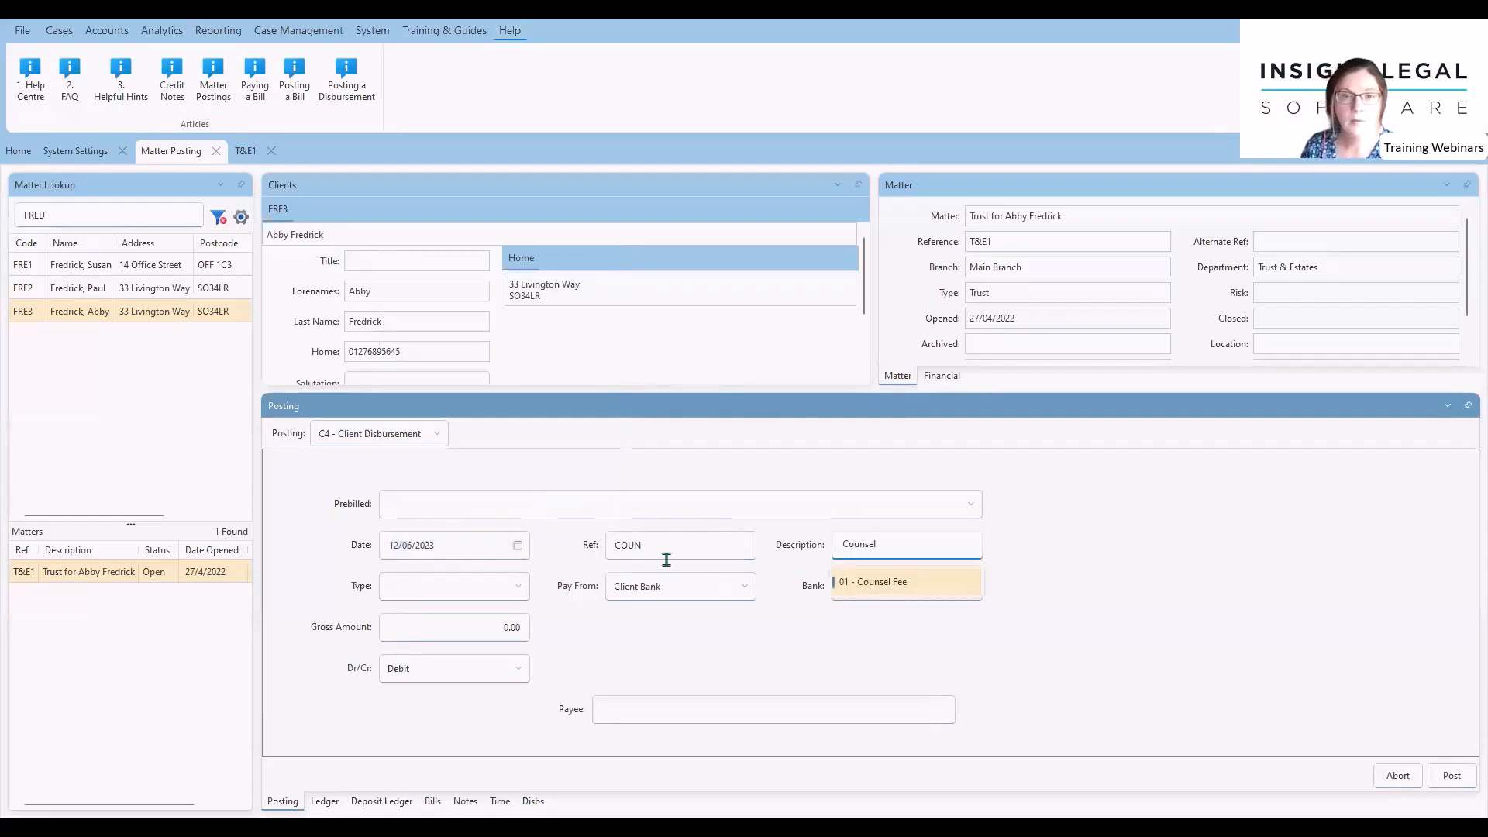
left_click(913, 595)
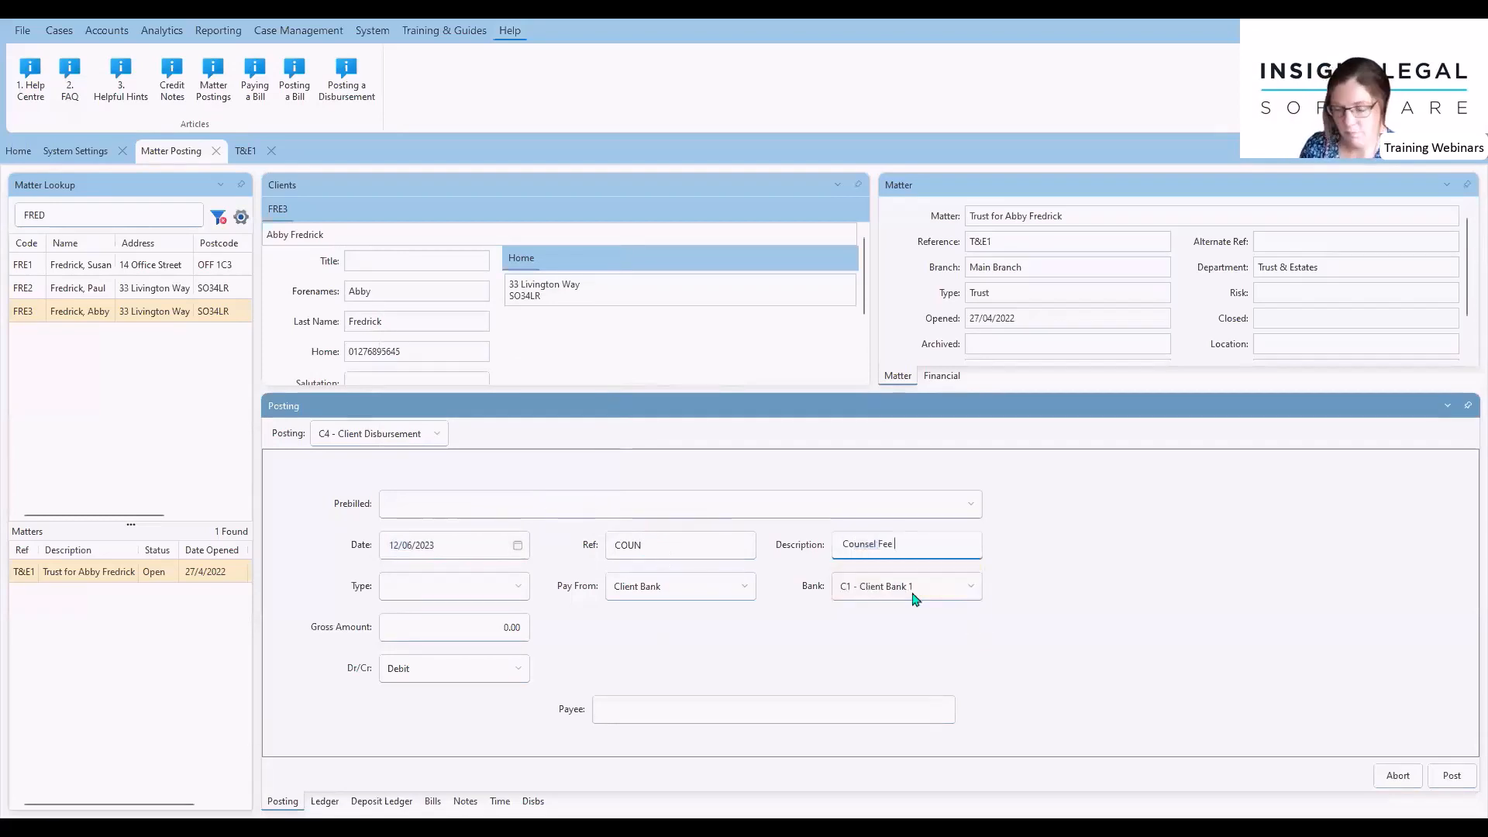
left_click(434, 598)
left_click(475, 644)
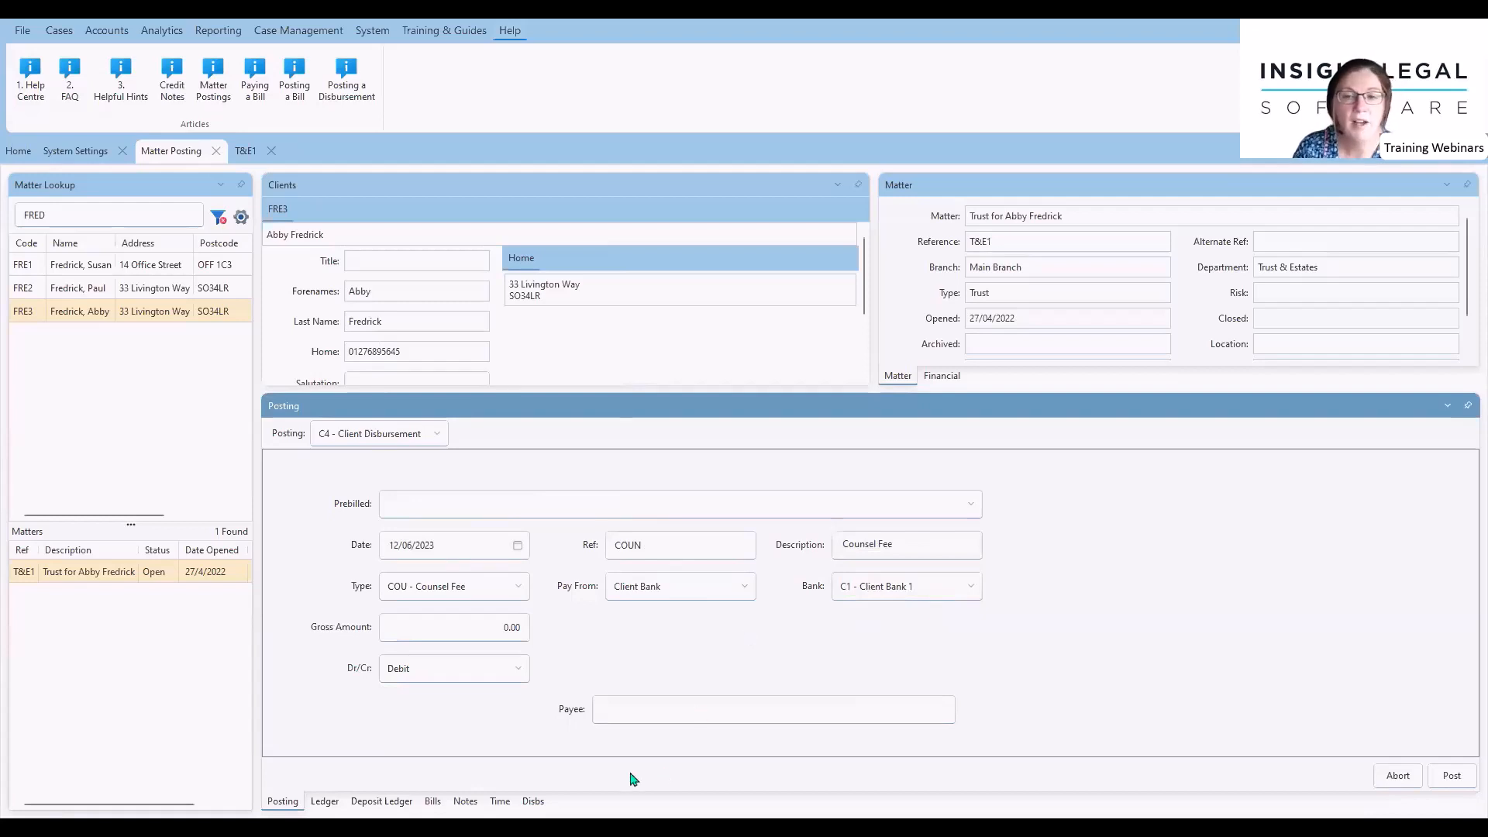
Try to post the counsel fee with a gross amount of 1,500.00, and decline to proceed with the posting.
left_click(436, 625)
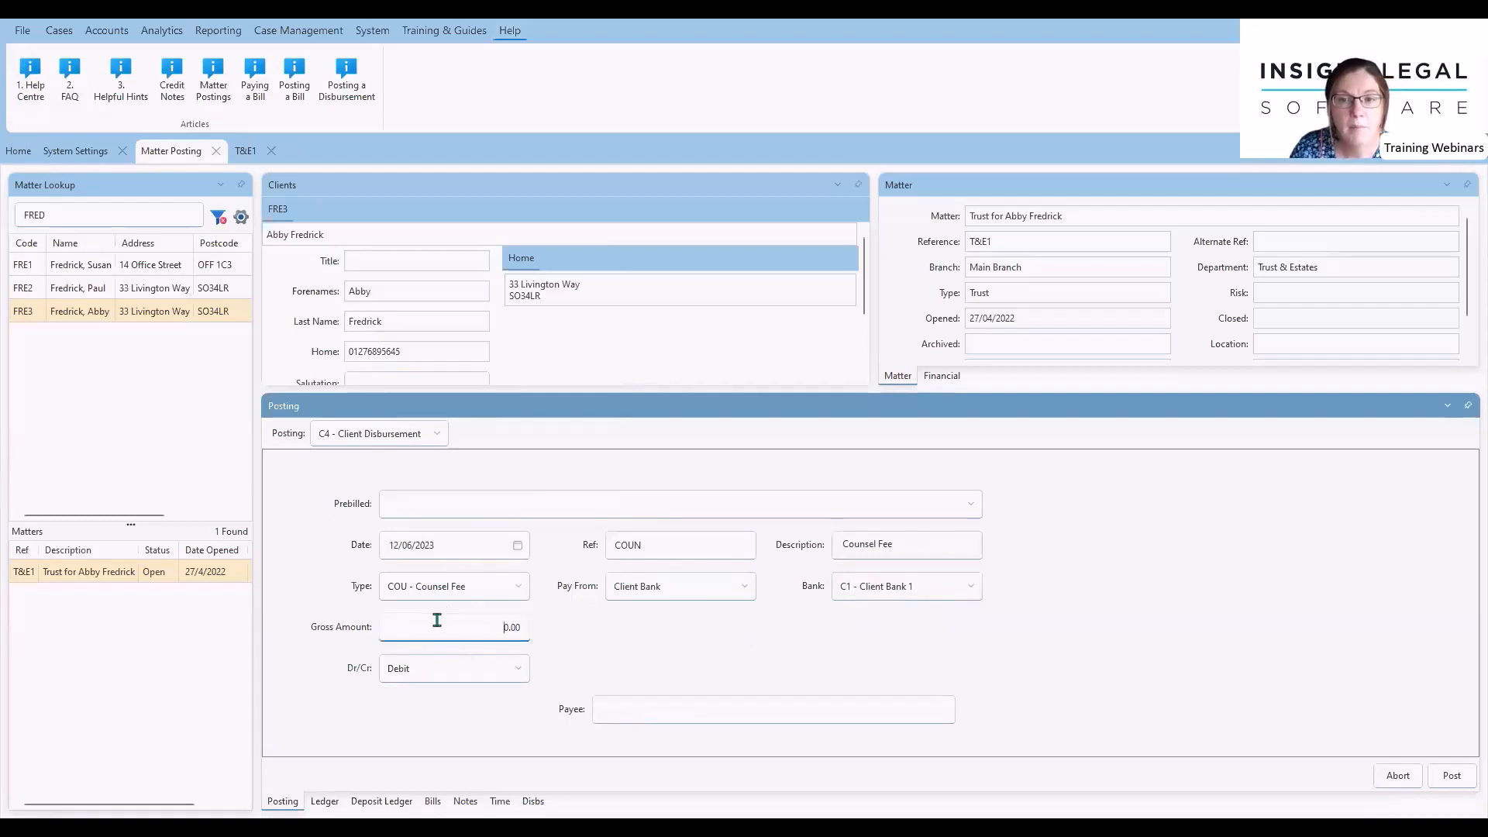
type("1500")
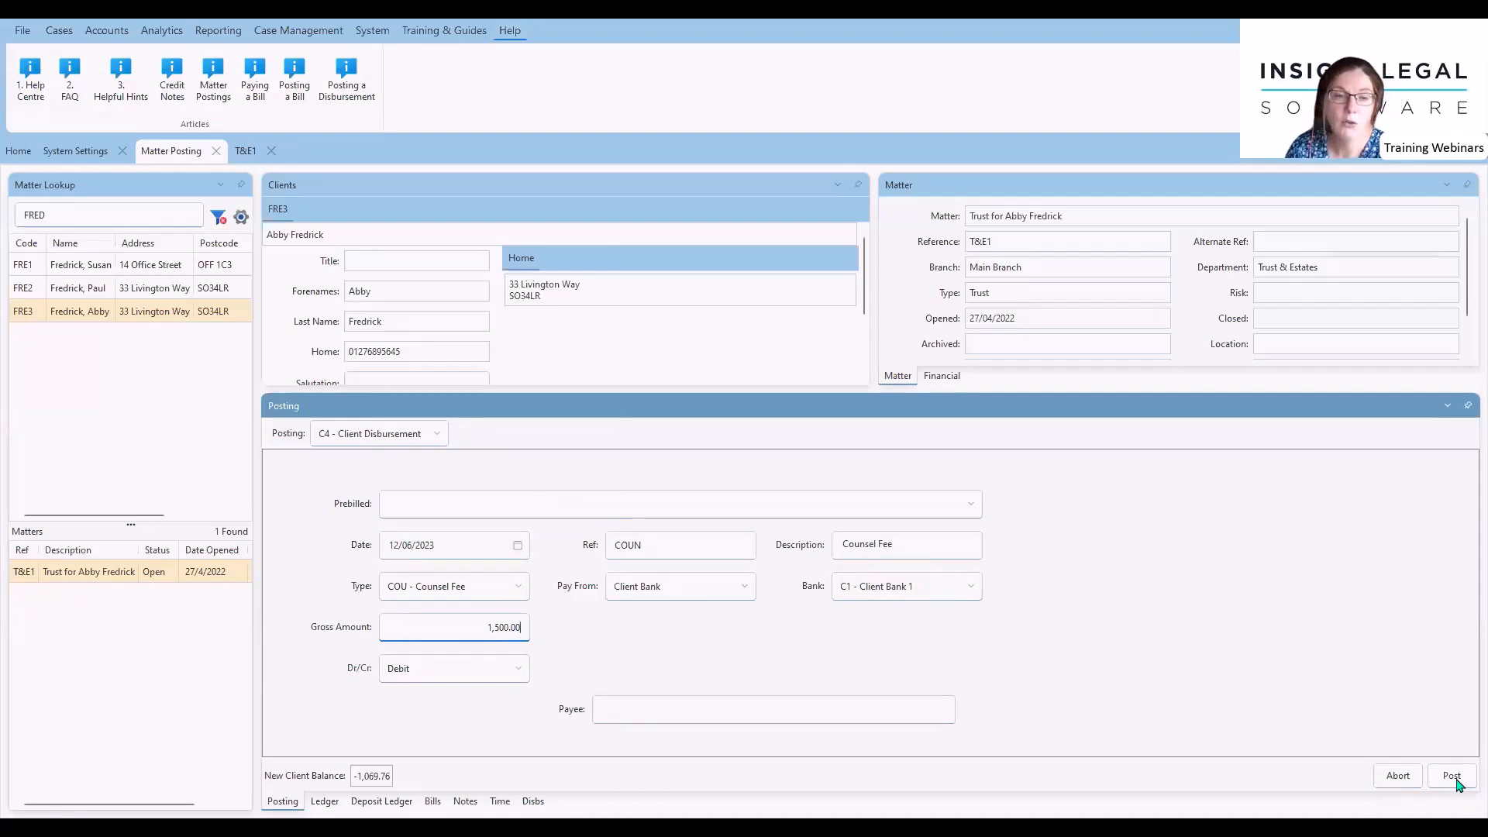
left_click(1451, 781)
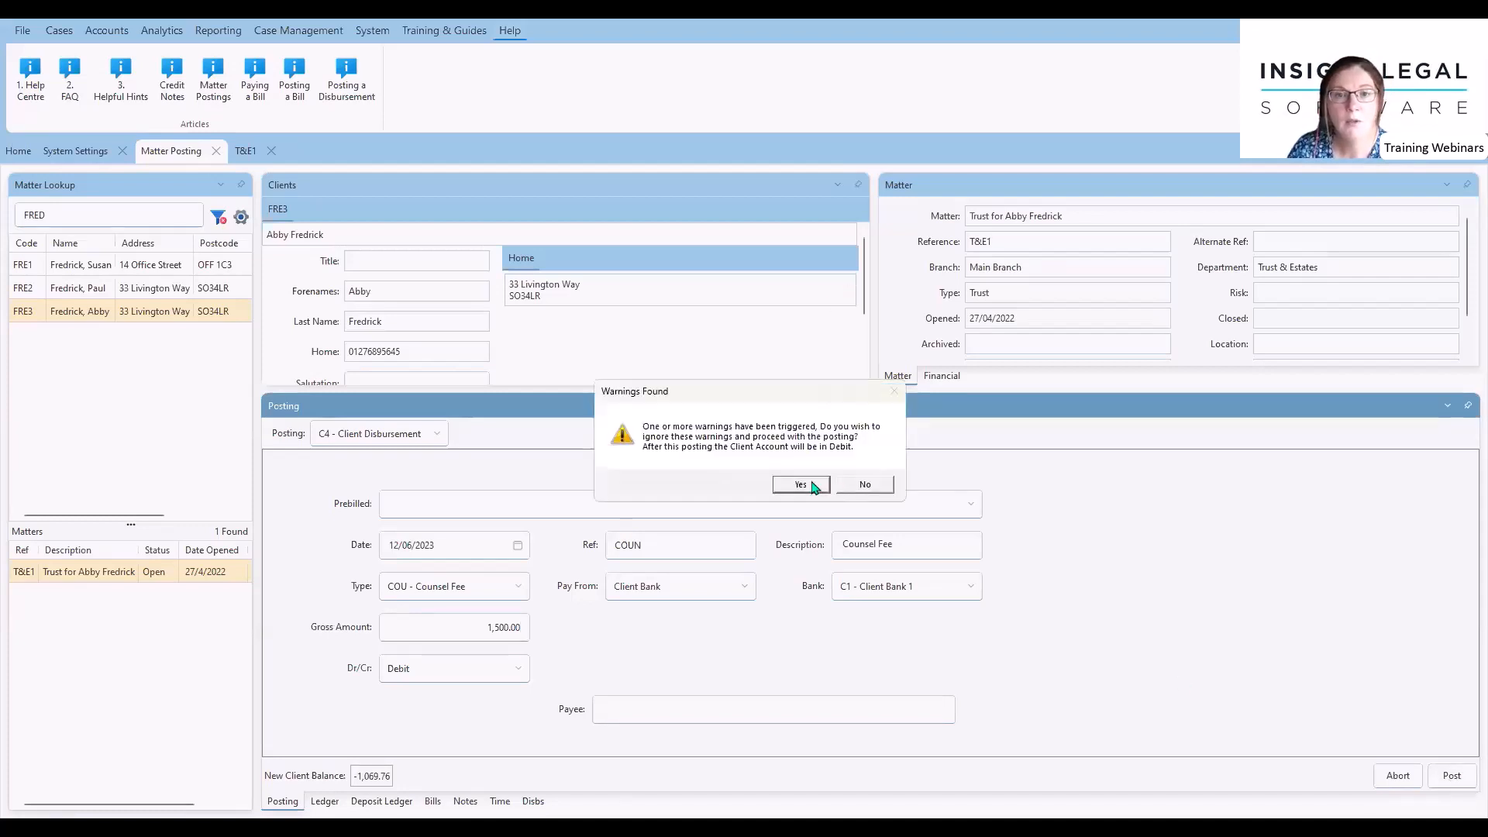
left_click(881, 487)
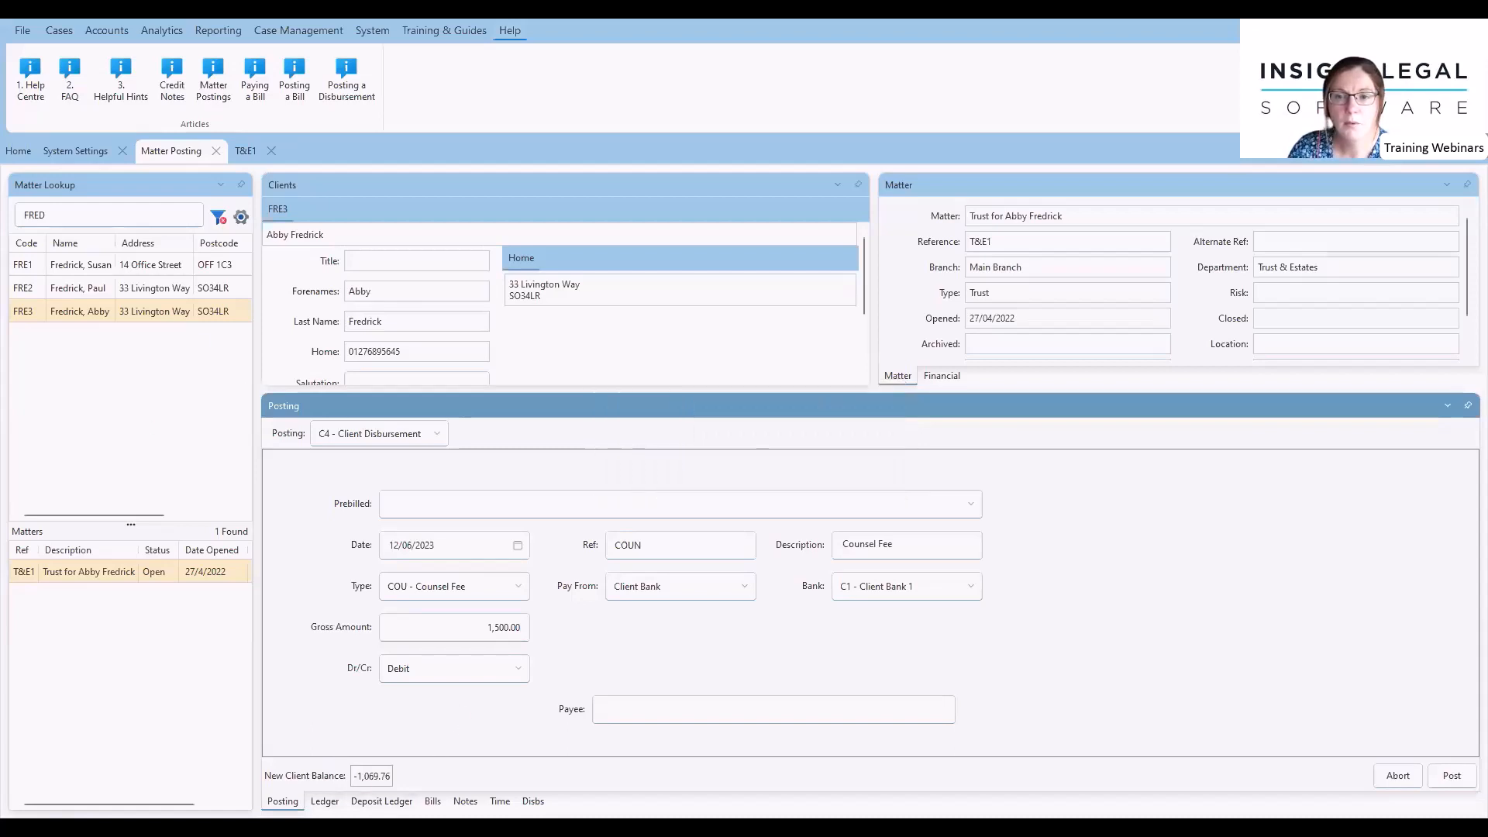
Try gross amounts of 800.00 and 500.00 for the counsel fee disbursement.
left_click(473, 626)
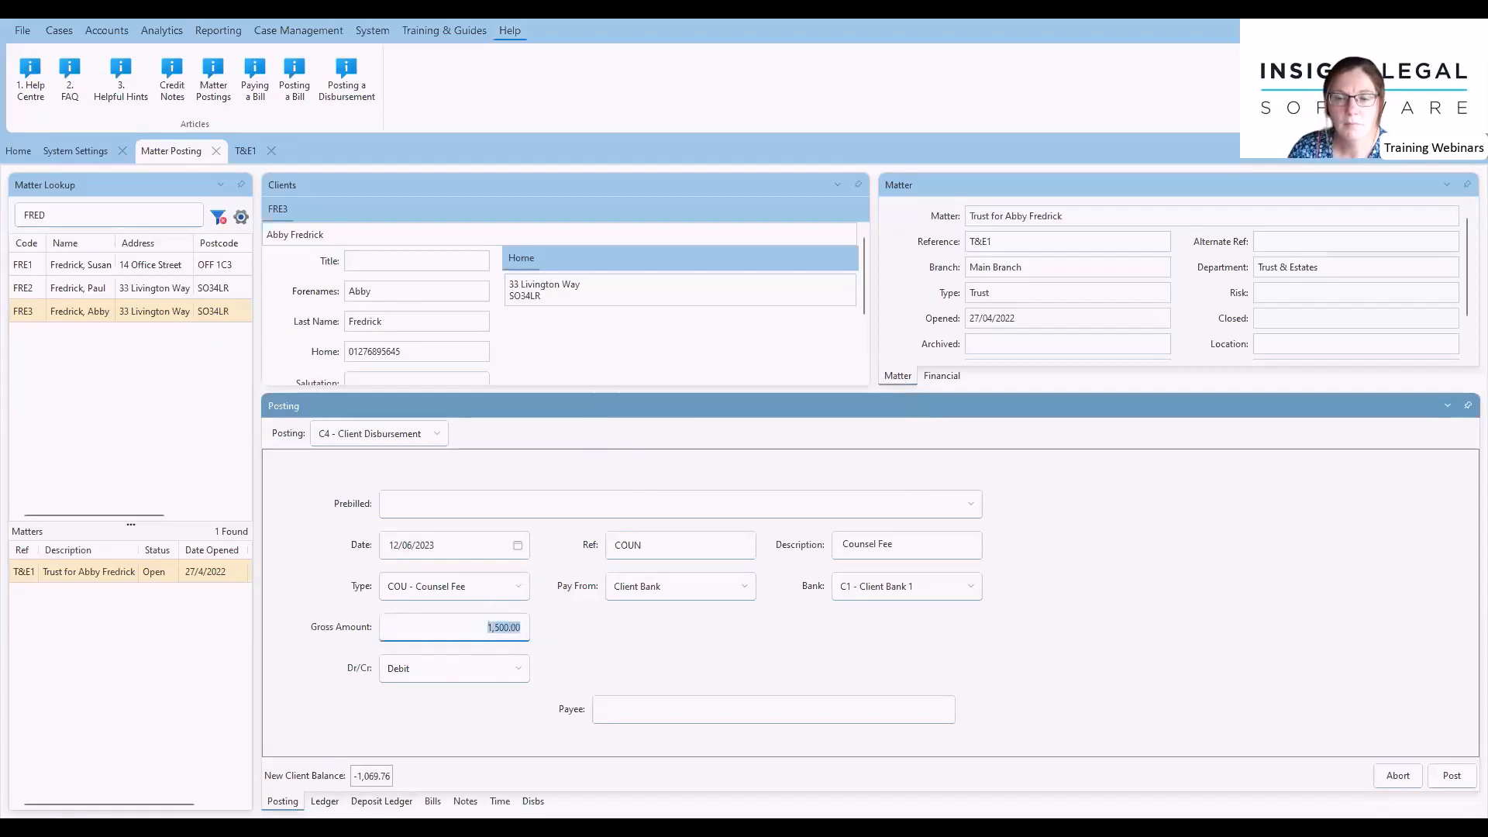
key("BackSpace")
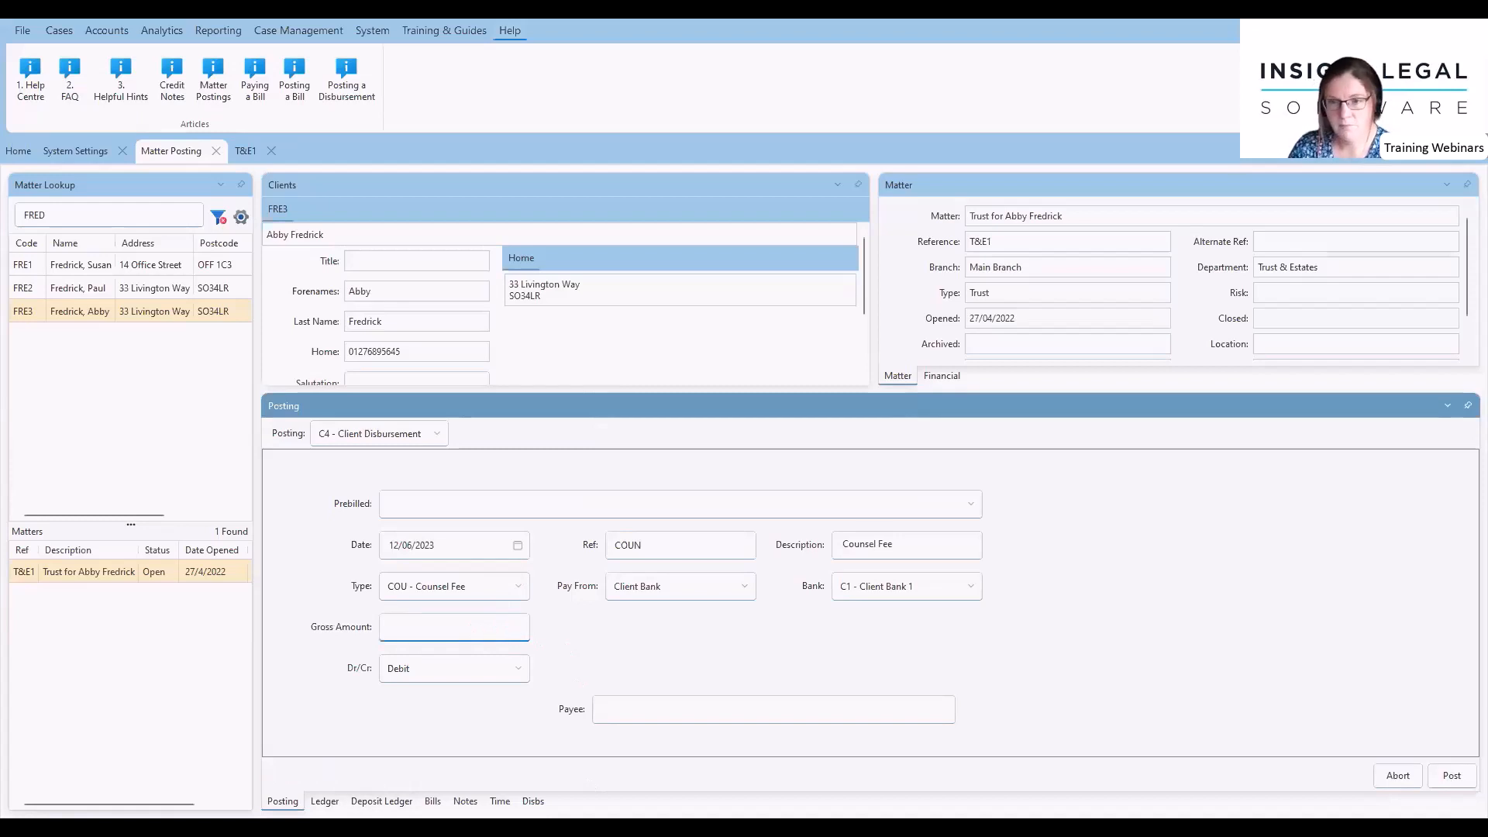
type("800")
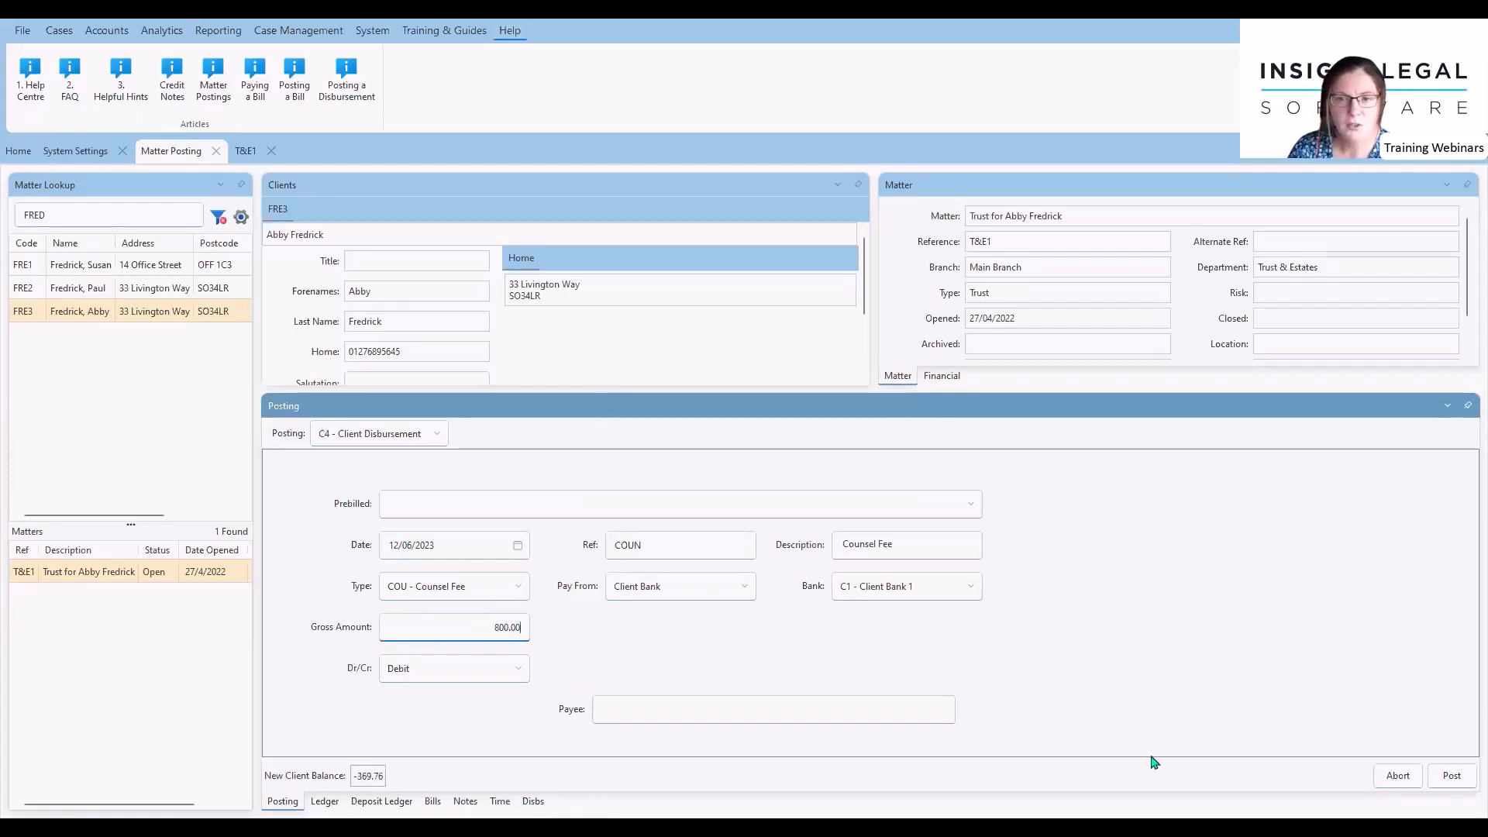
key("BackSpace")
key("BackSpace")
key("BackSpace")
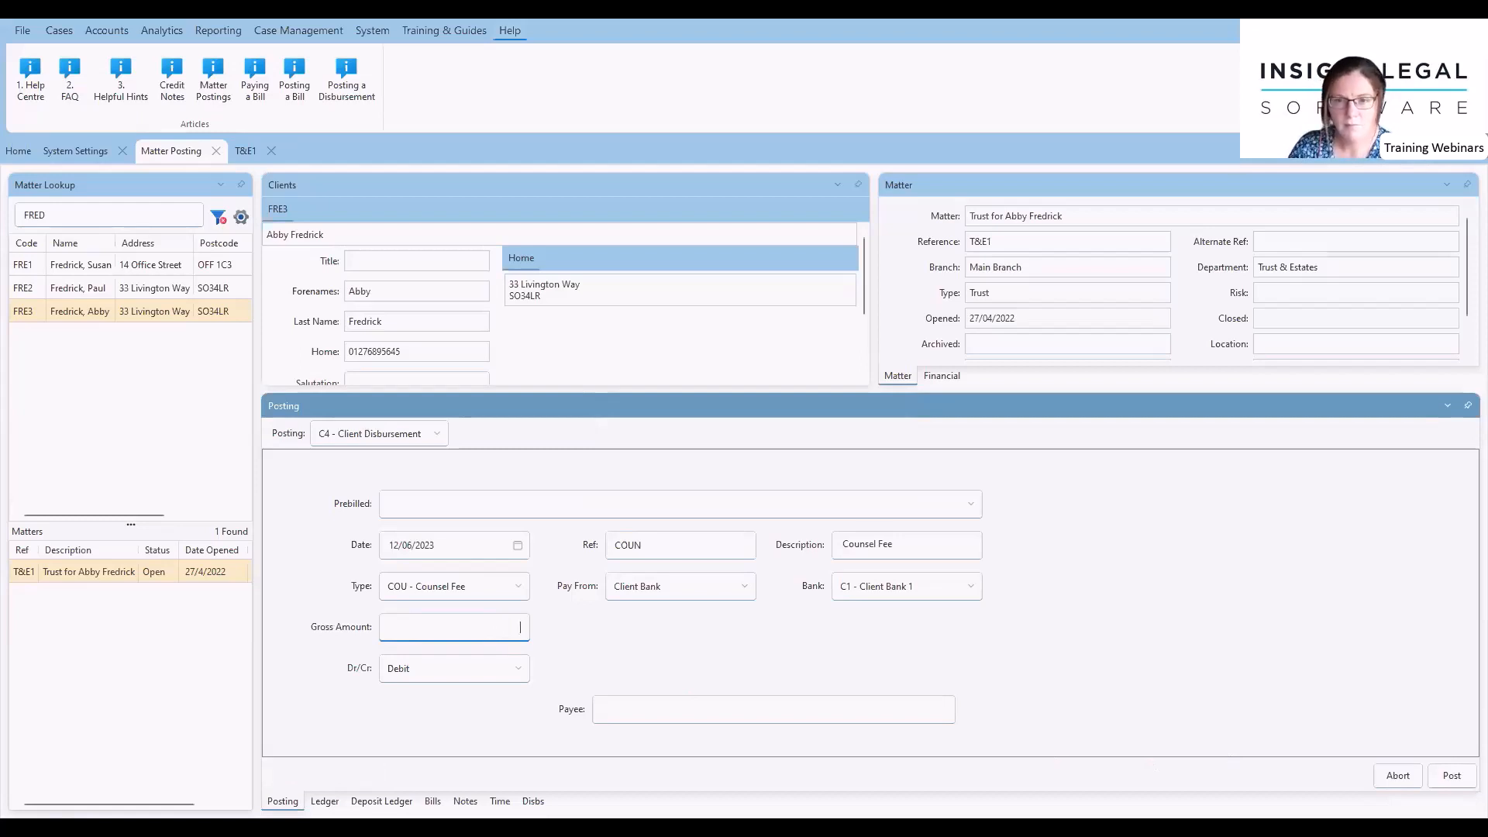
type("500")
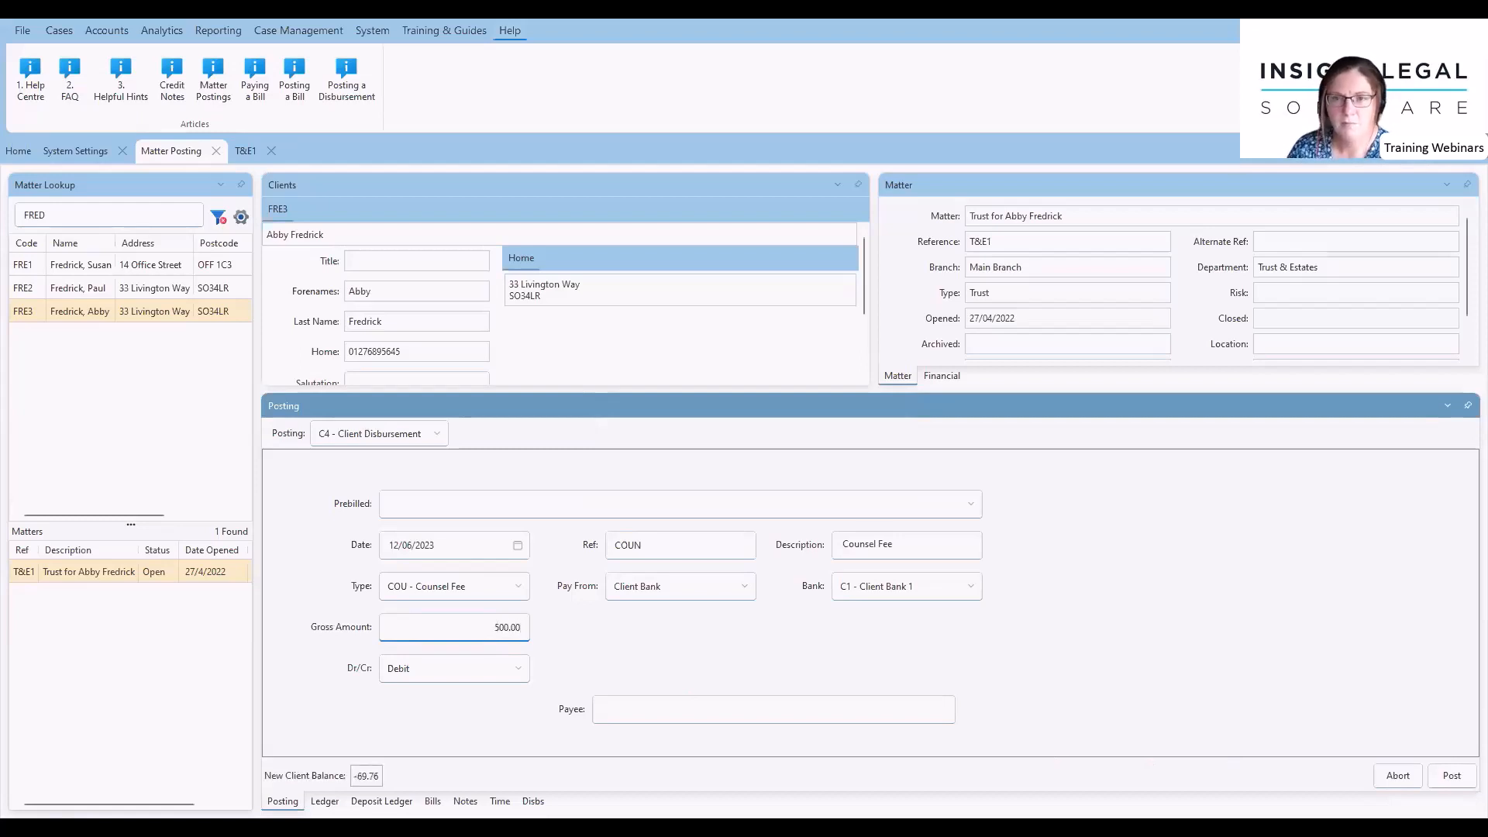
Set the counsel fee's gross amount to 450.00 and post the client disbursement, accepting the warning.
key("BackSpace")
key("BackSpace")
key("BackSpace")
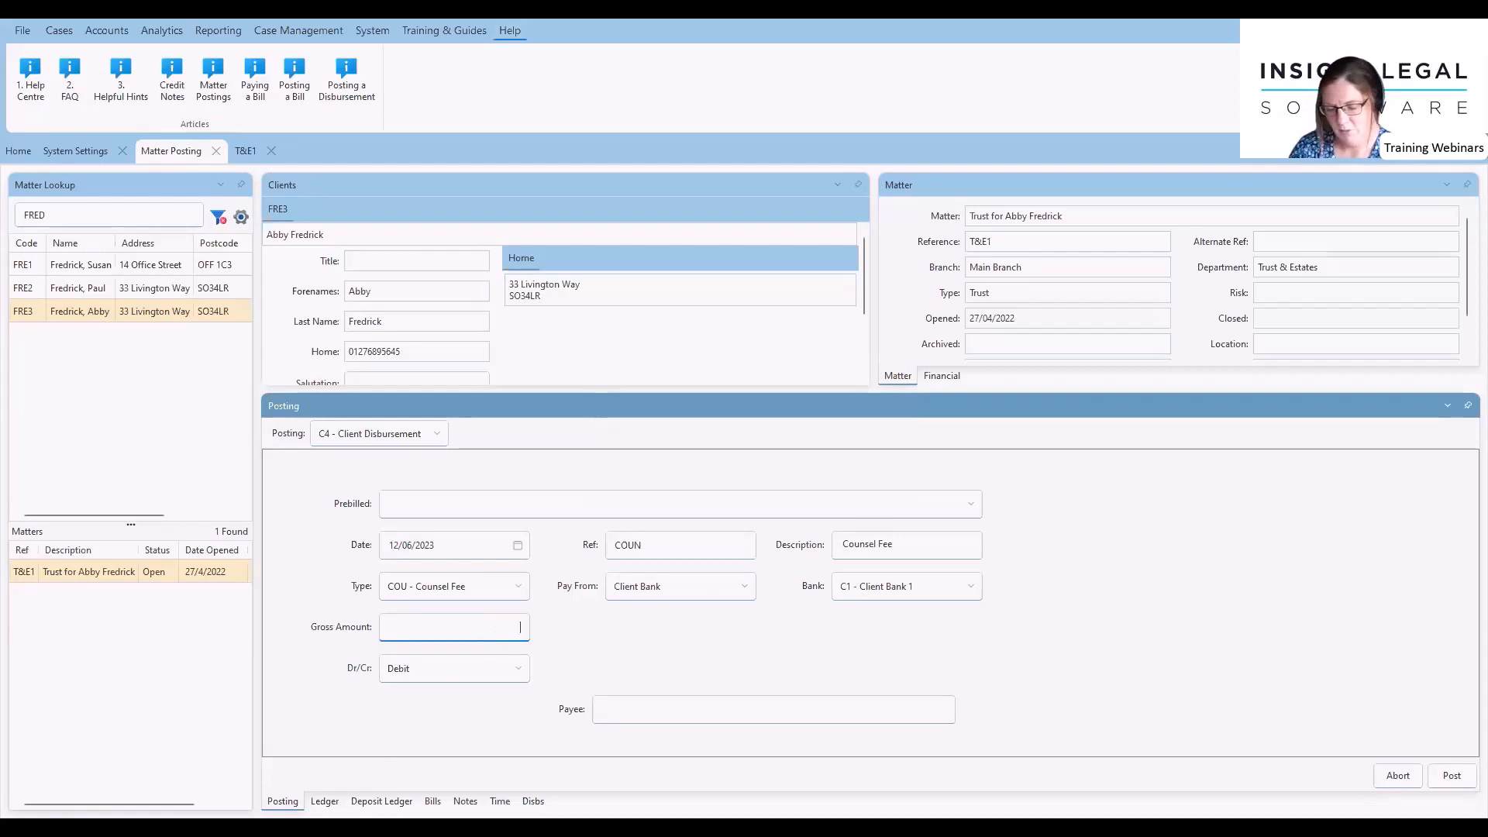
type("450")
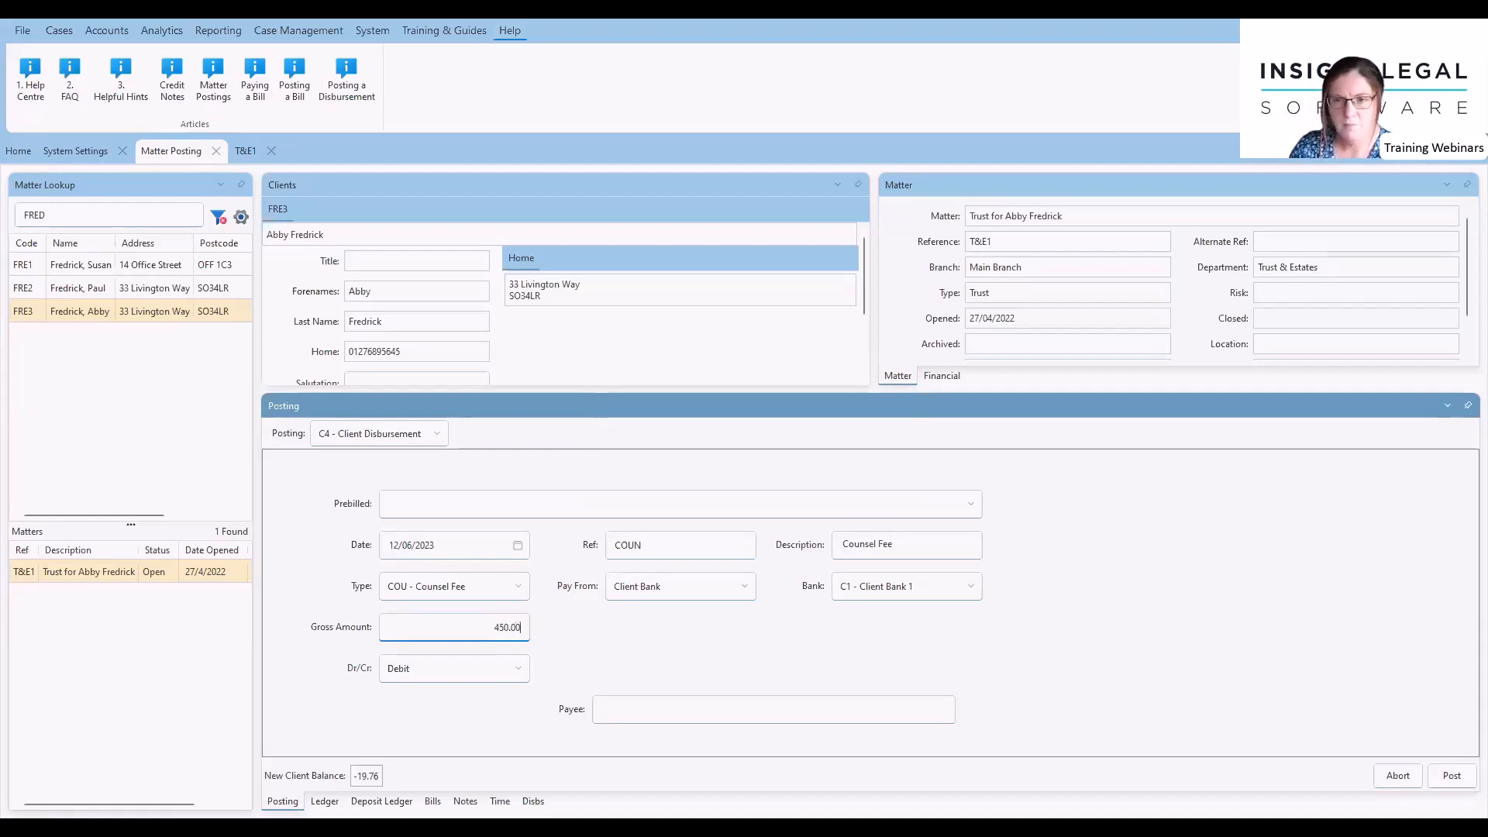
left_click(1452, 775)
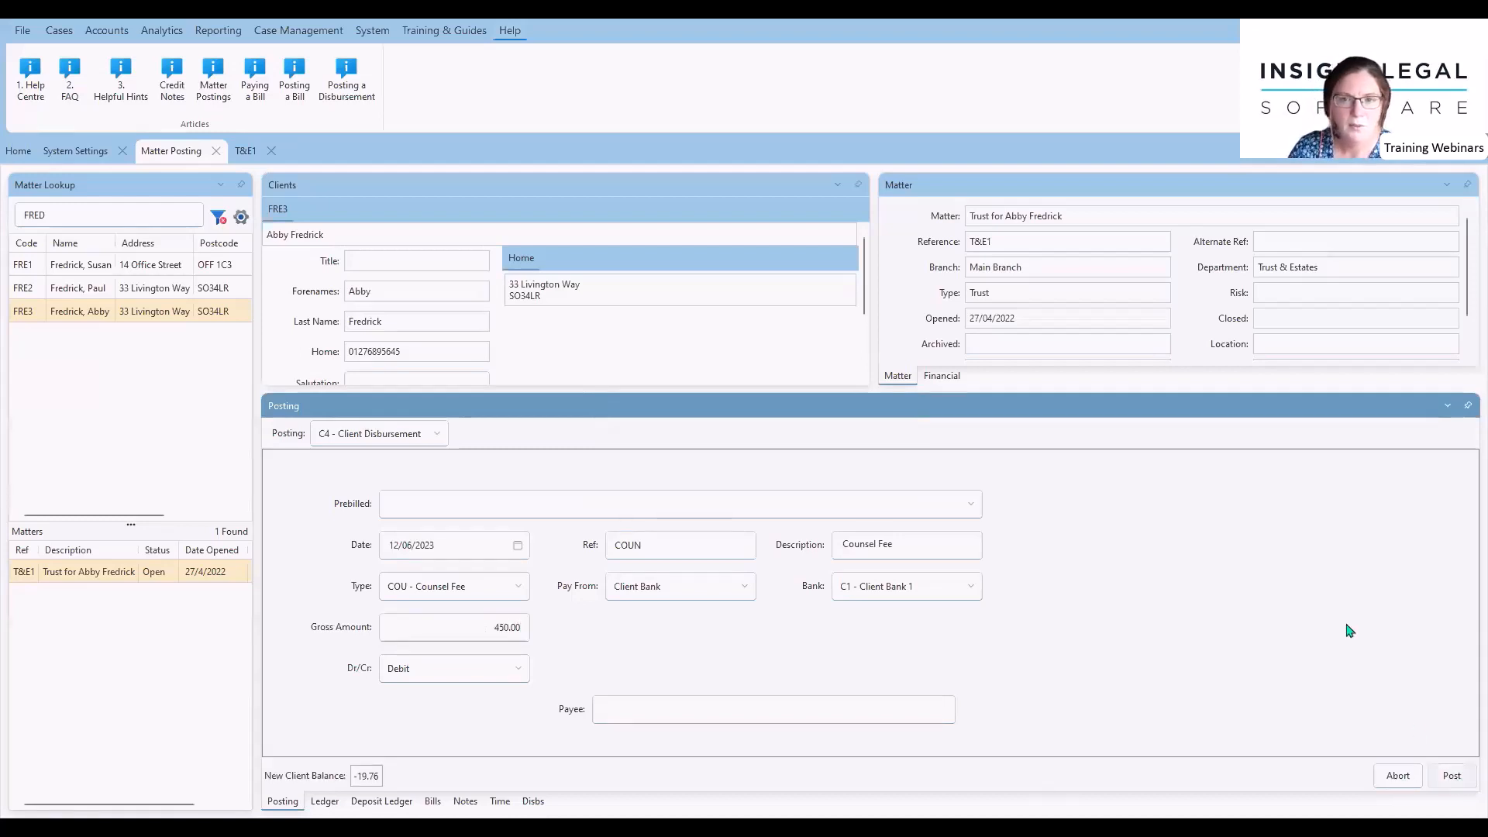
left_click(811, 485)
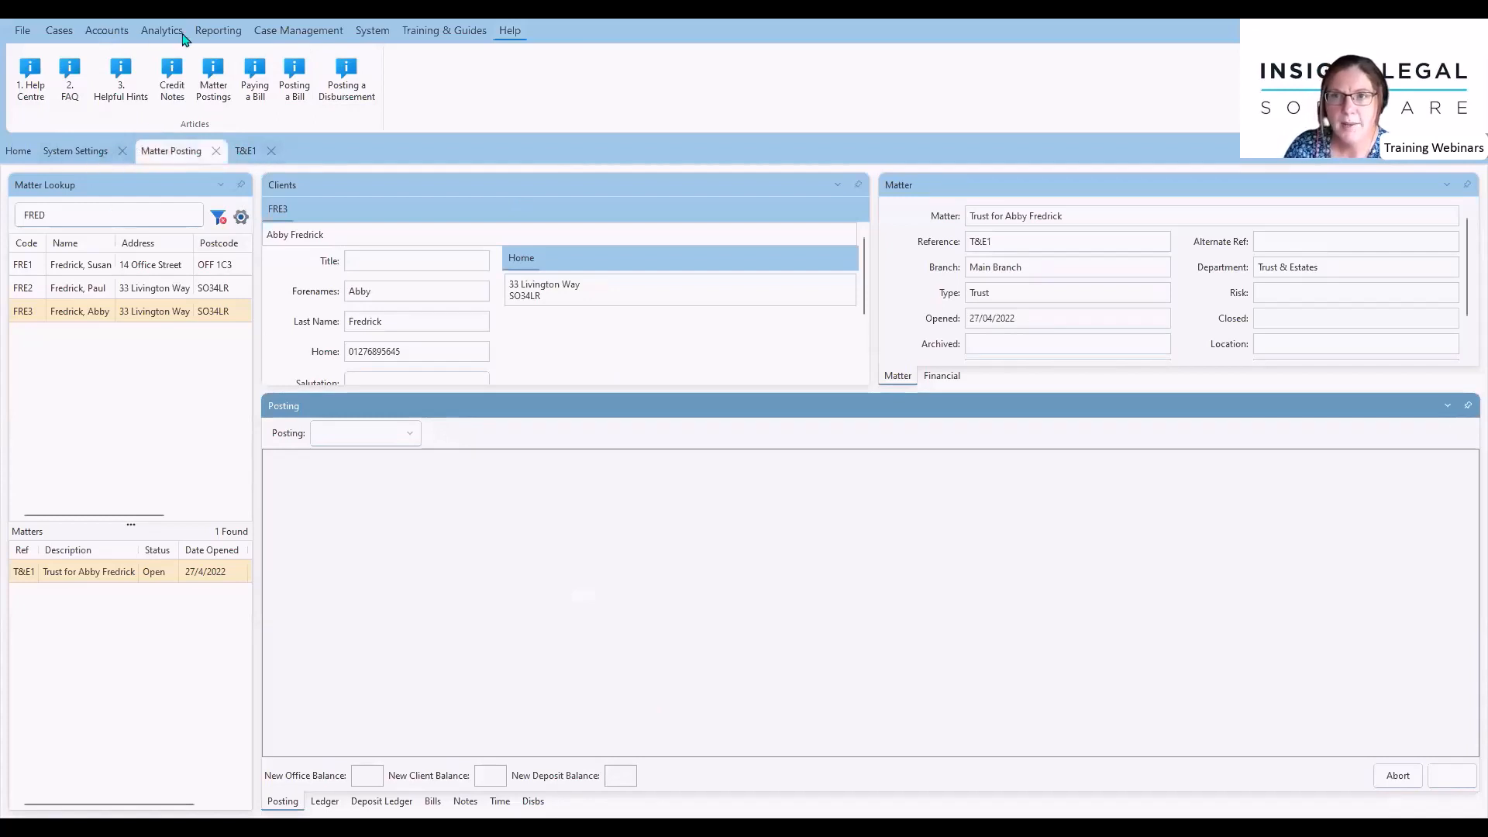
Open the Disbursement Report and run it for Unbilled disbursements of type LR - Land Registry Searches.
left_click(220, 31)
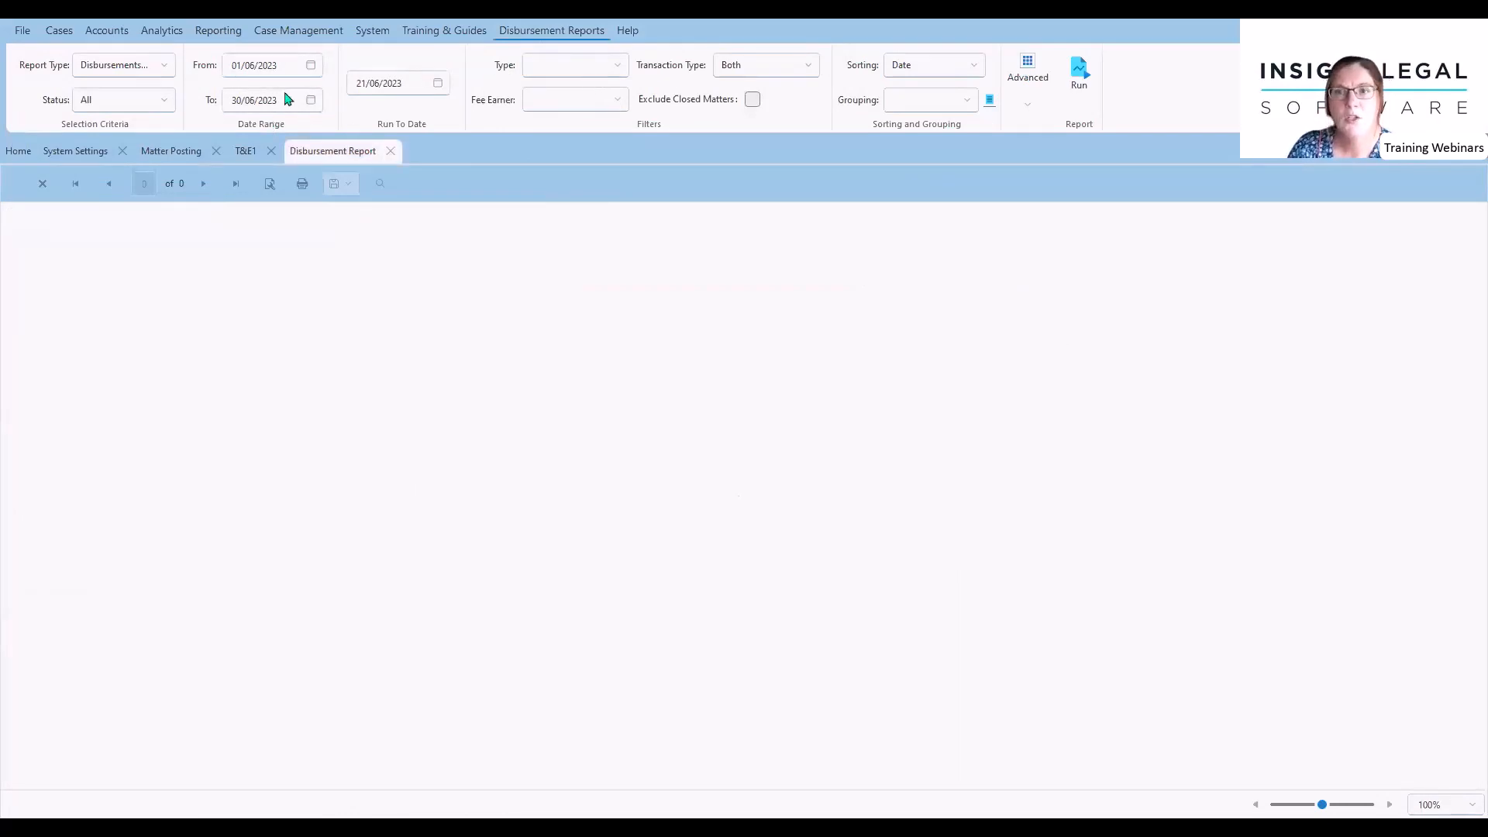
left_click(161, 104)
left_click(104, 179)
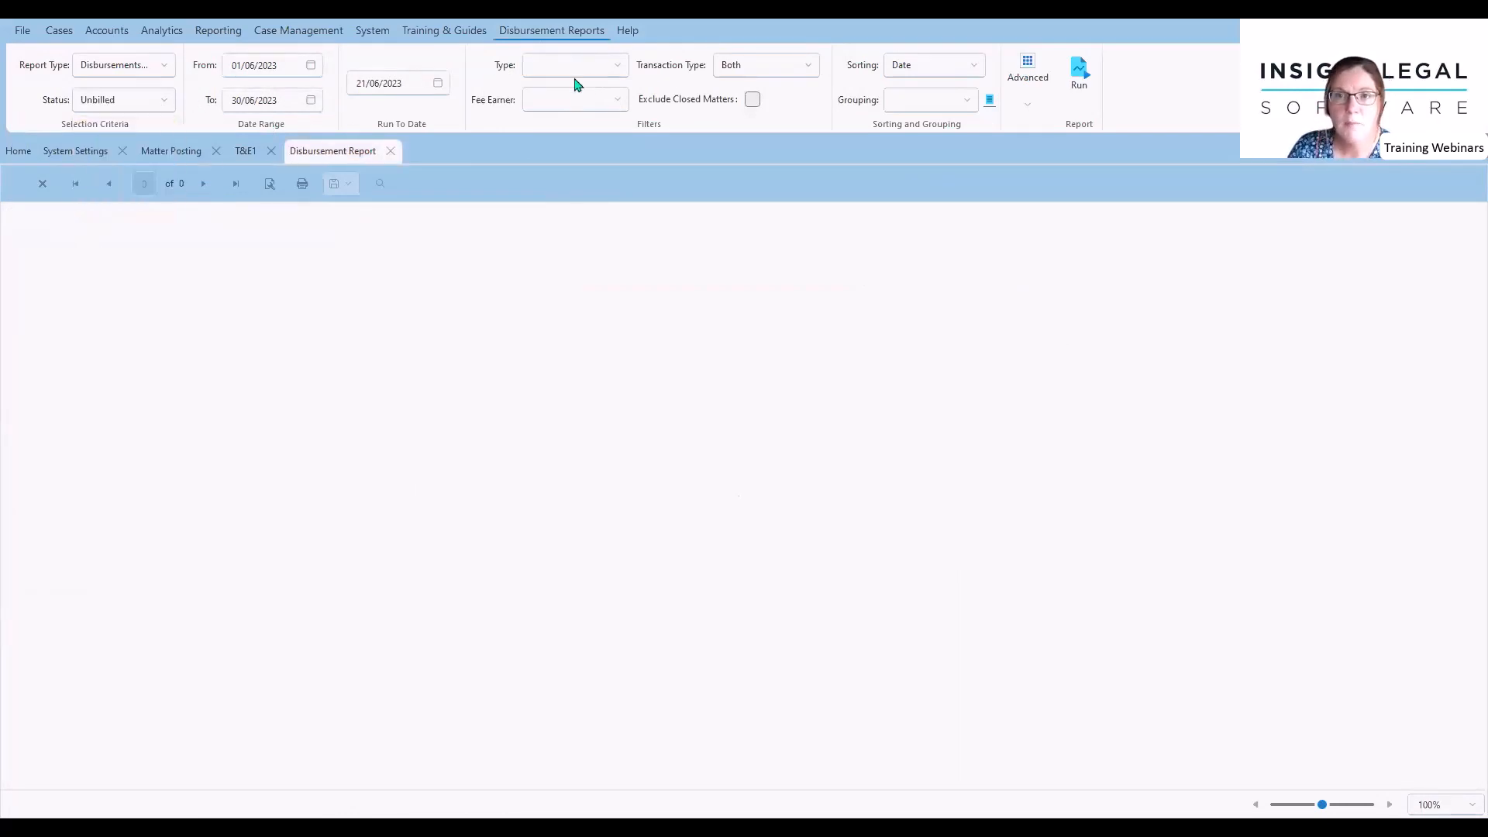
left_click(577, 69)
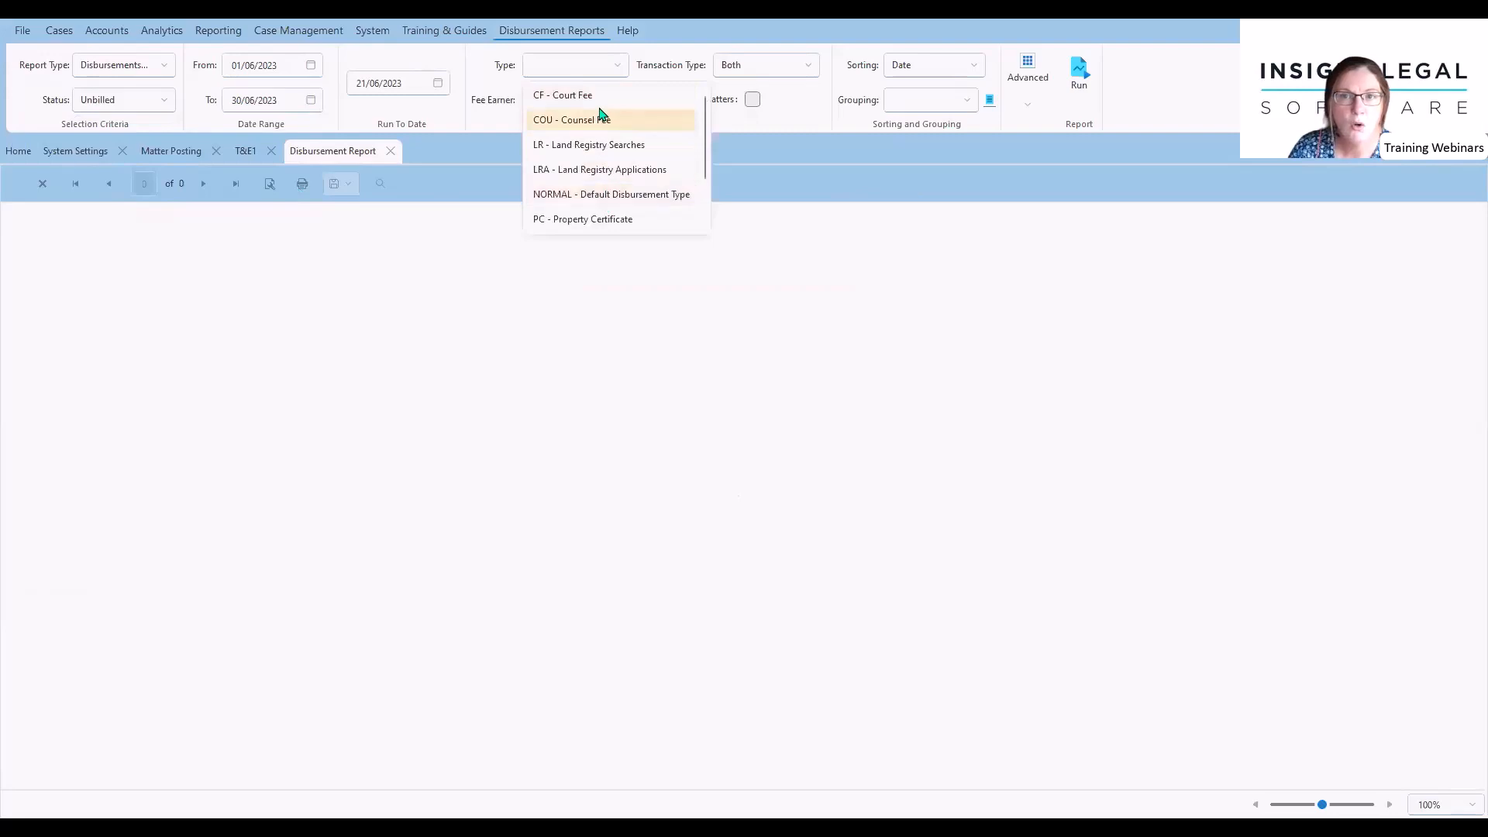
left_click(576, 147)
left_click(1077, 73)
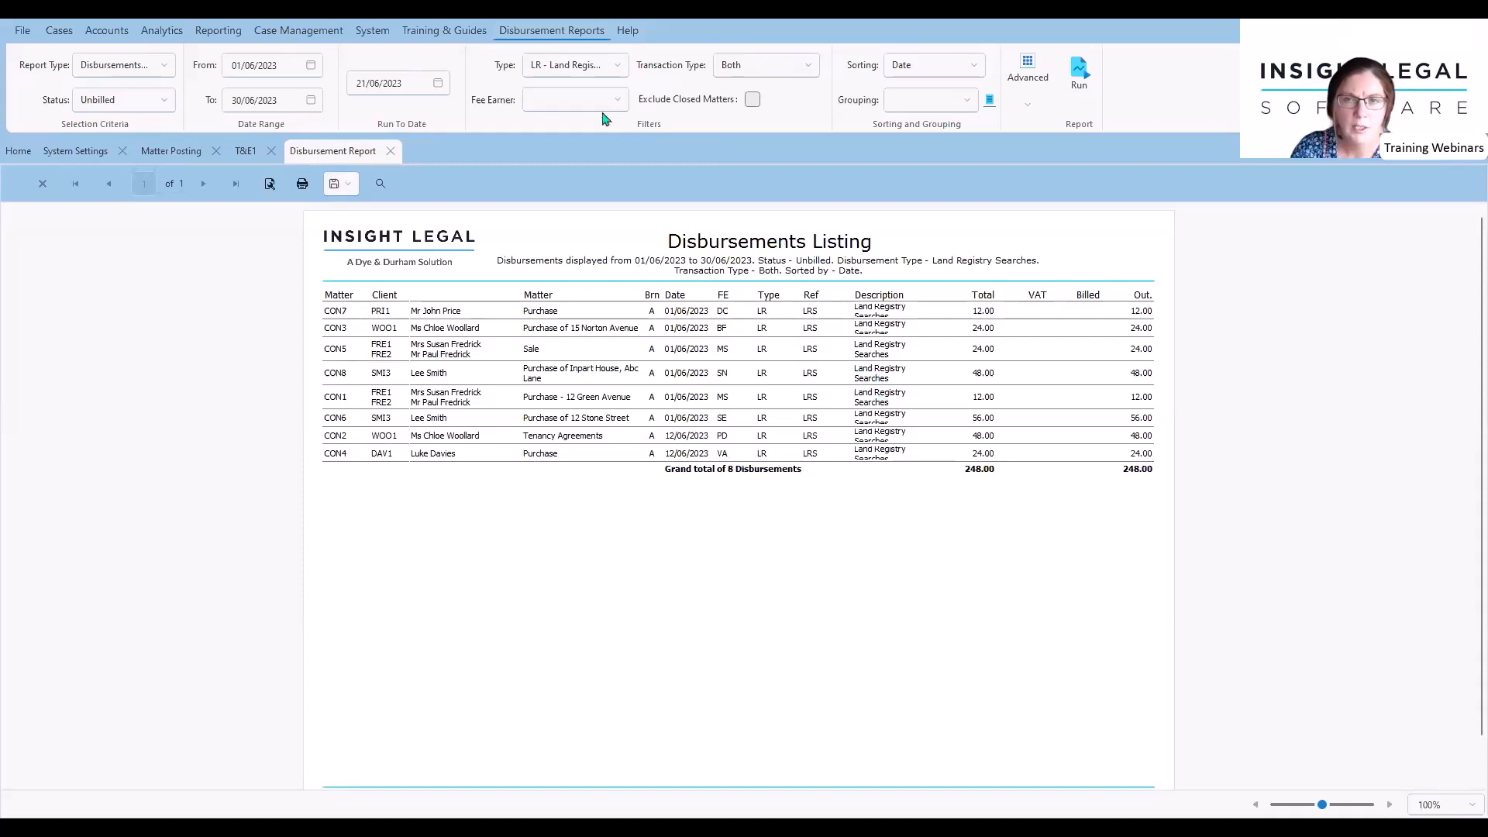
Clear the disbursement type filter and rerun the report for all unbilled disbursements.
left_click(602, 70)
left_click(605, 72)
key("Delete")
left_click(1080, 93)
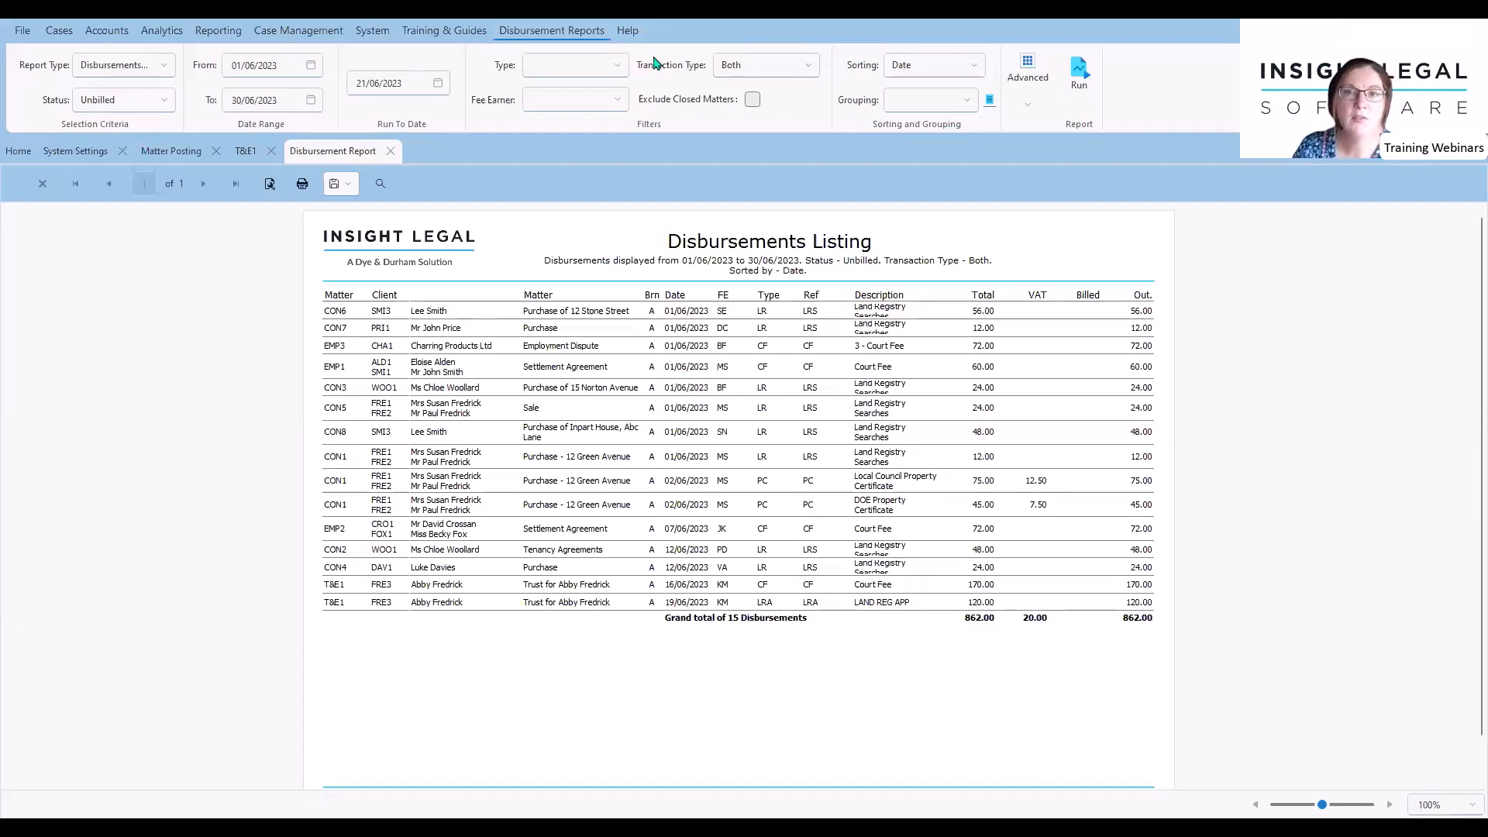
Filter the disbursement report to type PC - Property Certificate and run it again.
left_click(613, 67)
scroll(615, 149, "down", 1)
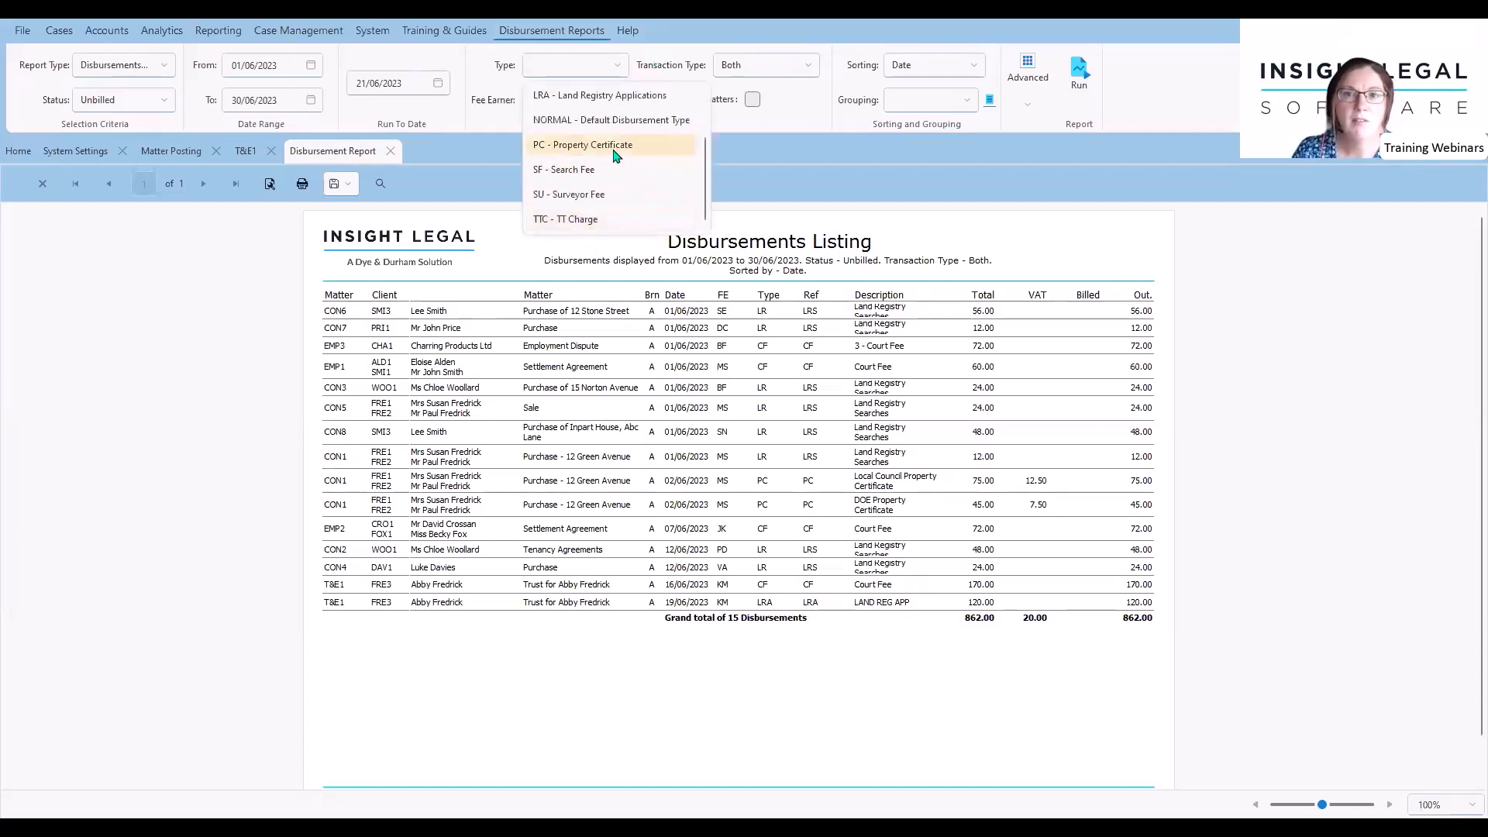
left_click(583, 145)
left_click(1086, 93)
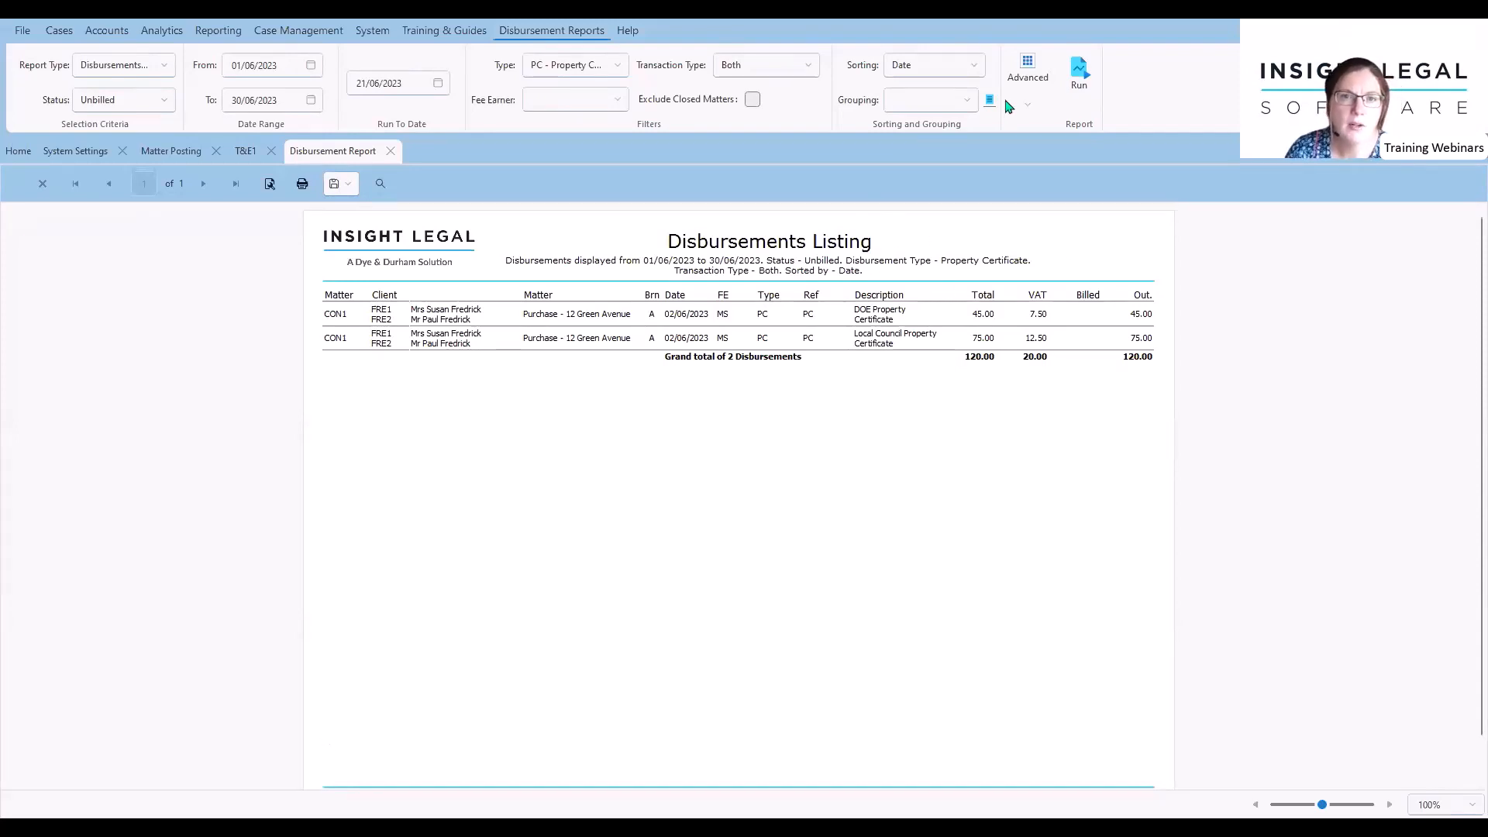
Examine the report's advanced Posting Type filter choices and the available Transaction Type options.
left_click(1032, 111)
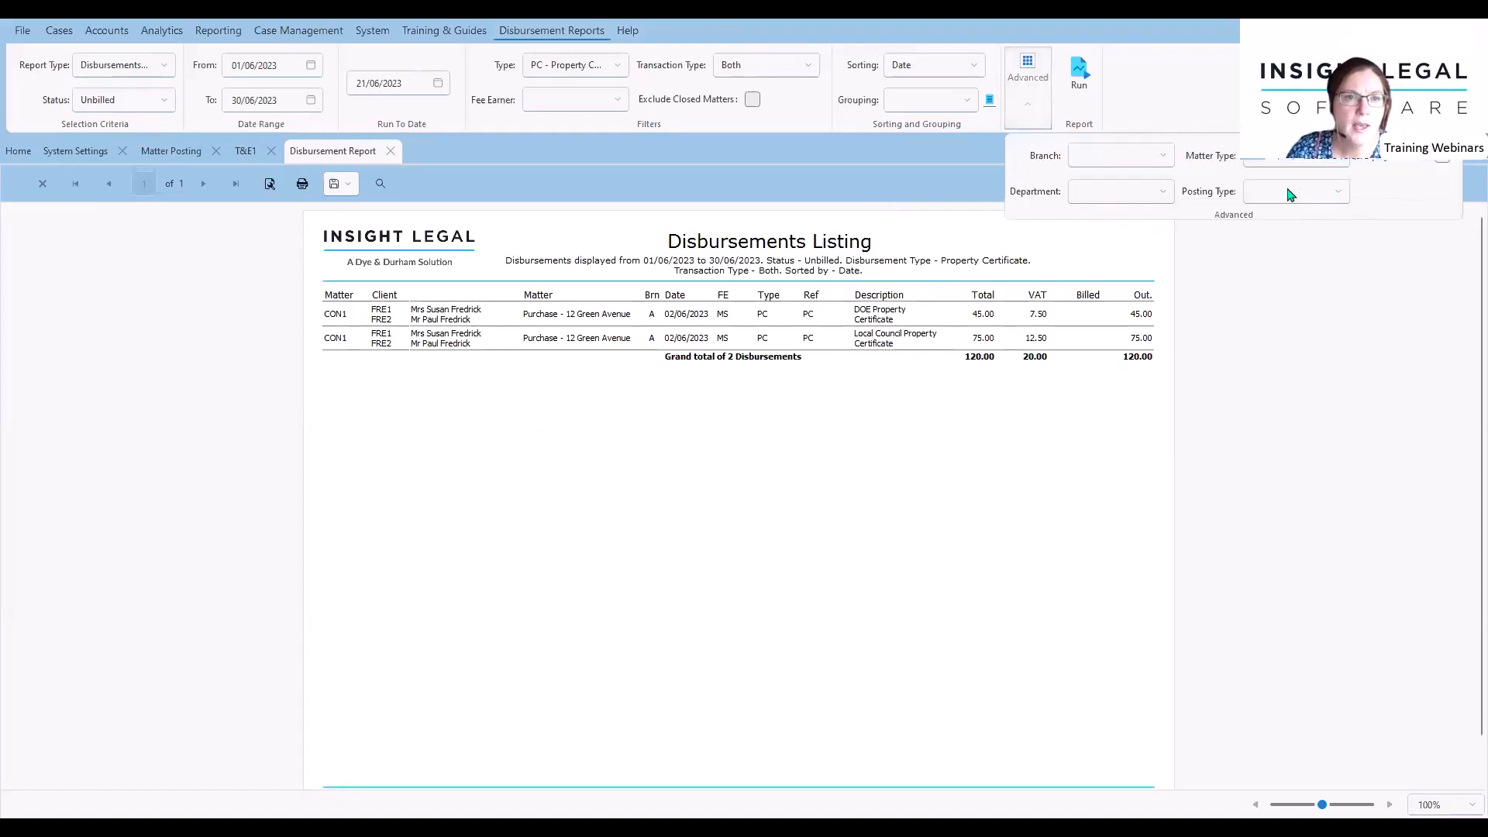
left_click(1302, 200)
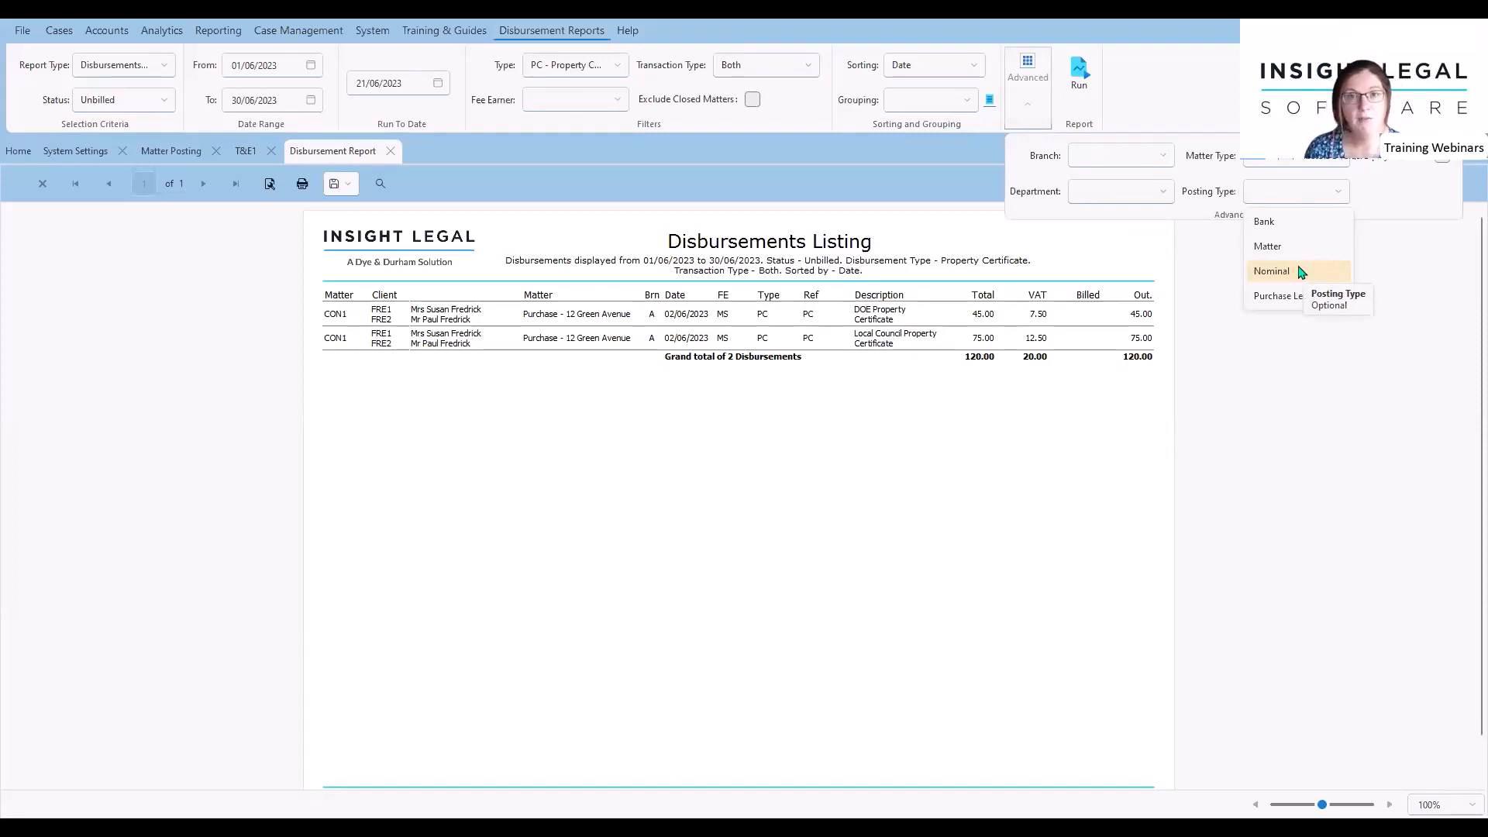
left_click(814, 71)
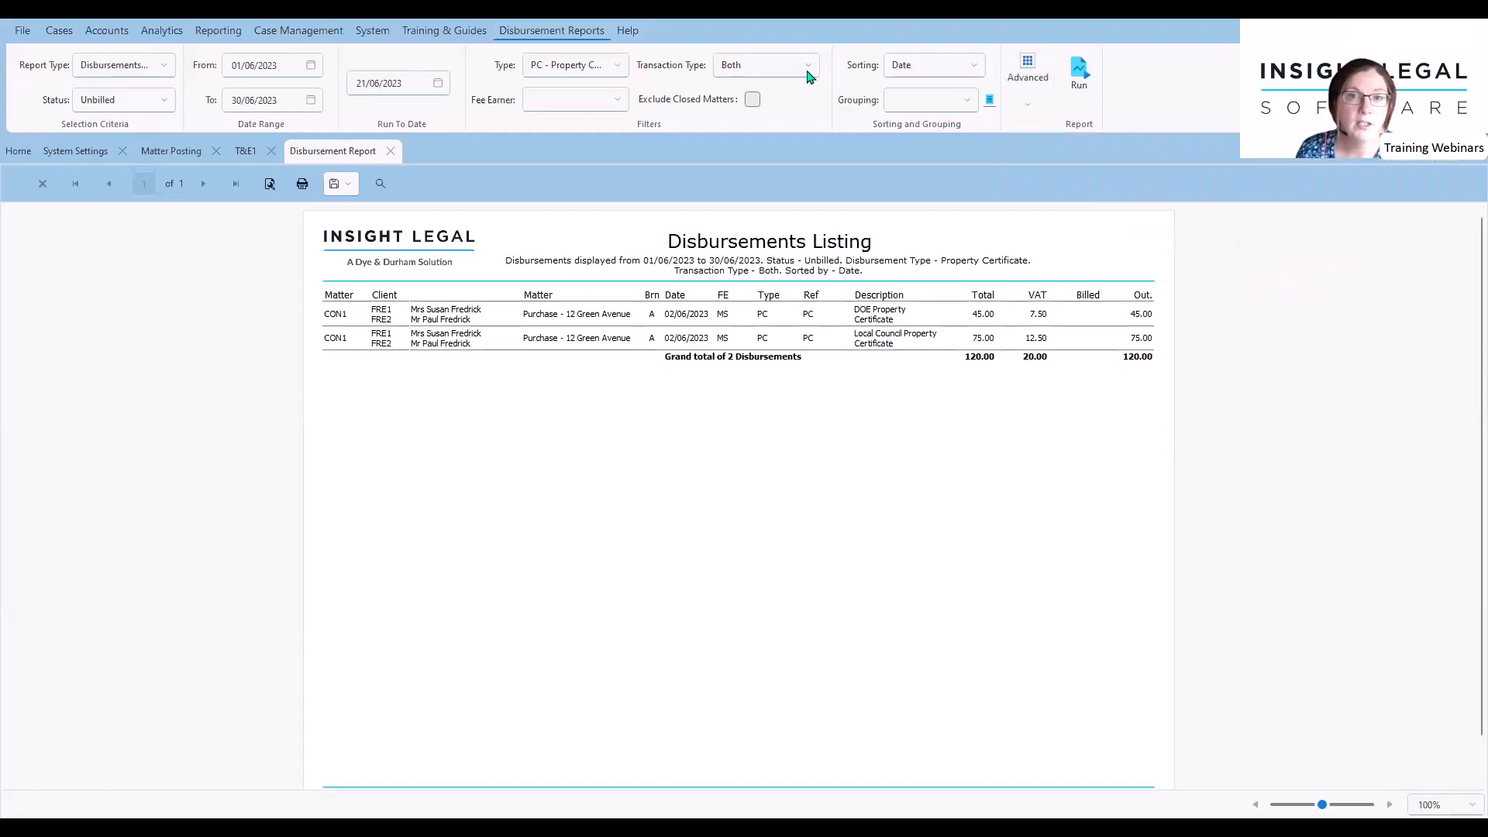
left_click(811, 72)
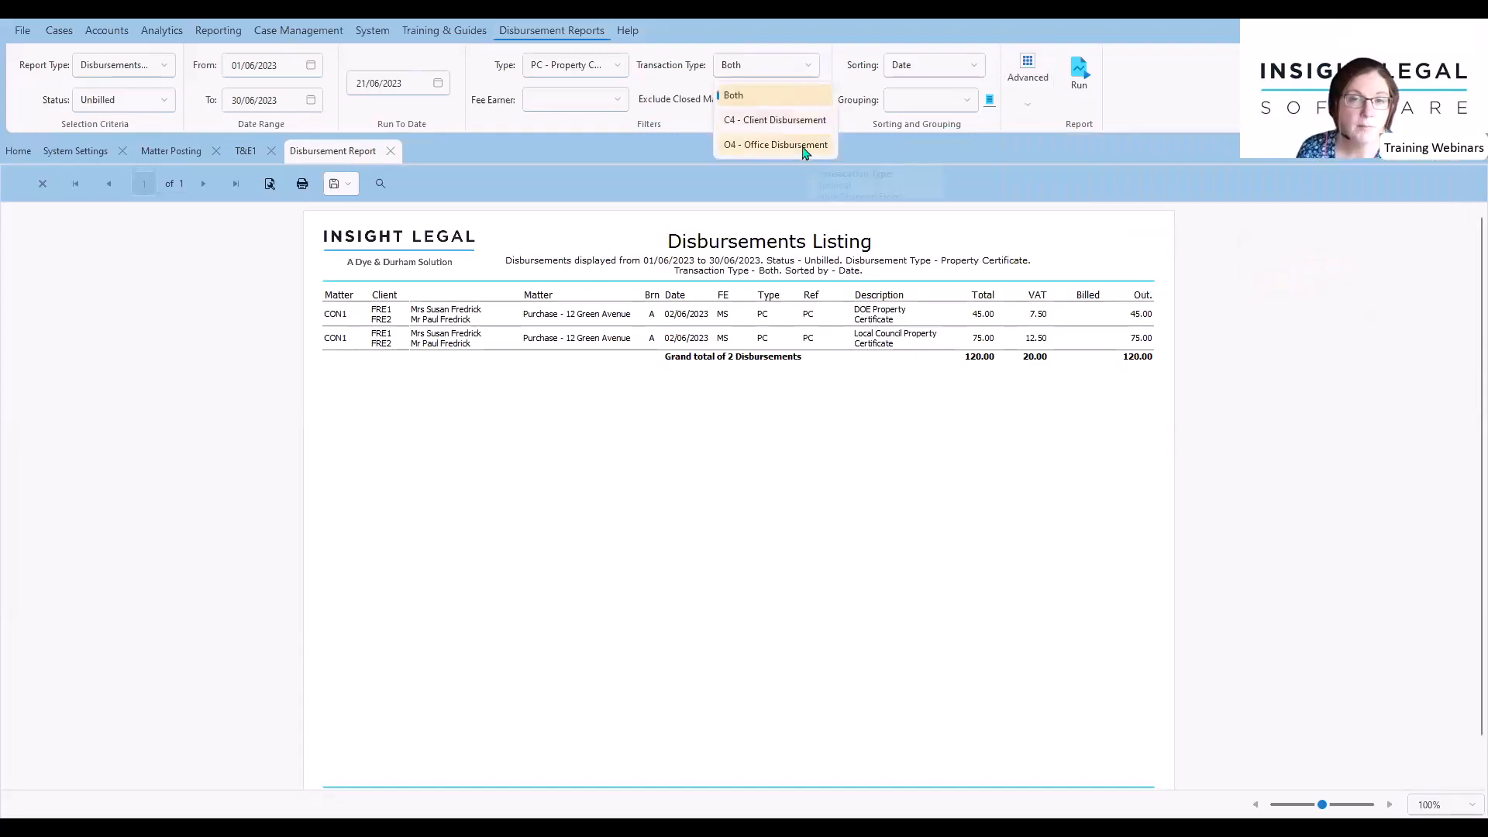
left_click(1037, 106)
left_click(1032, 104)
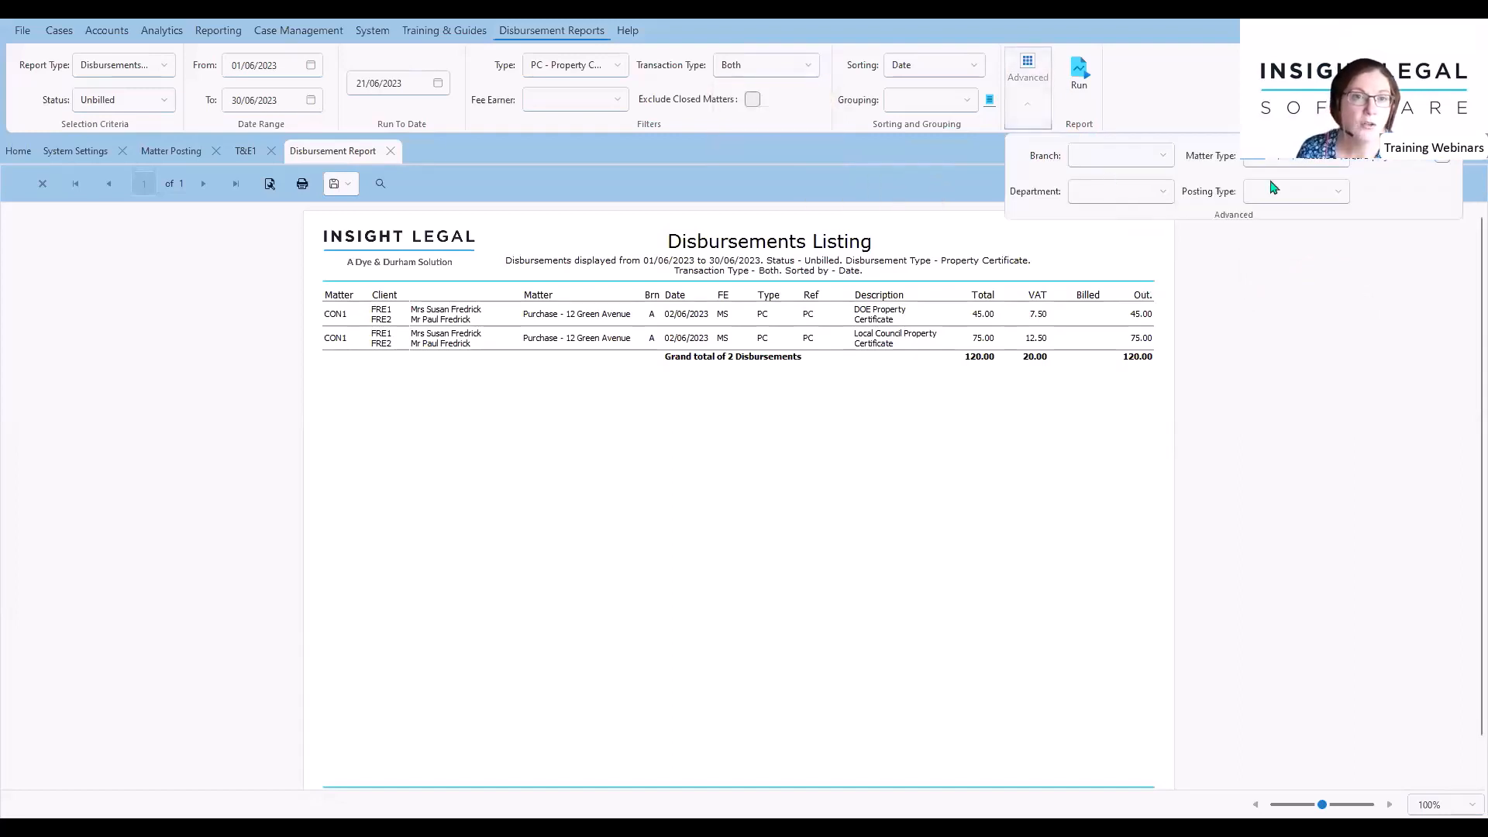
left_click(1321, 195)
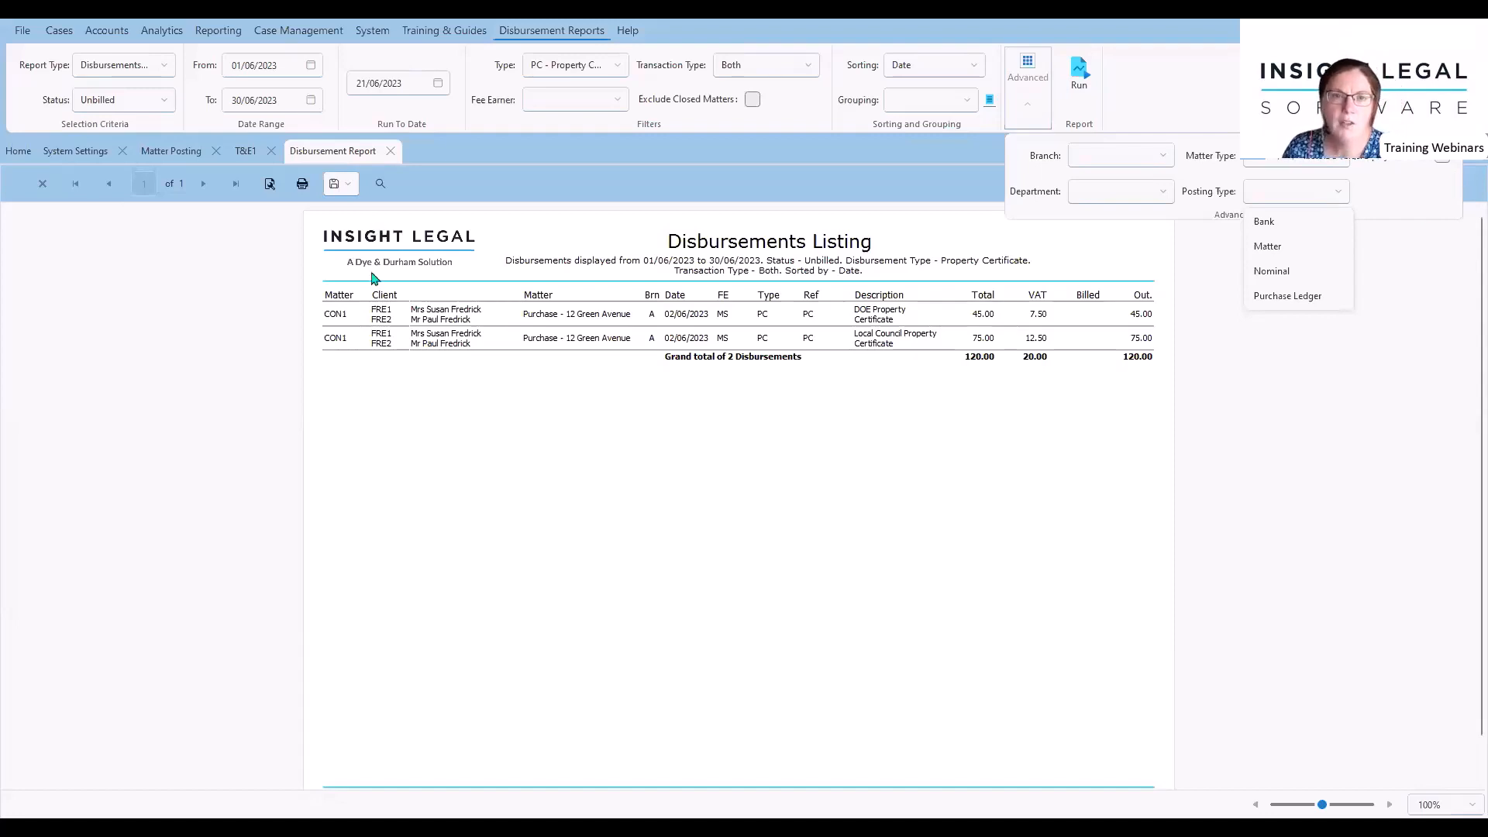
Close the report's filter choices and open the Posting Types section of the system settings.
left_click(656, 452)
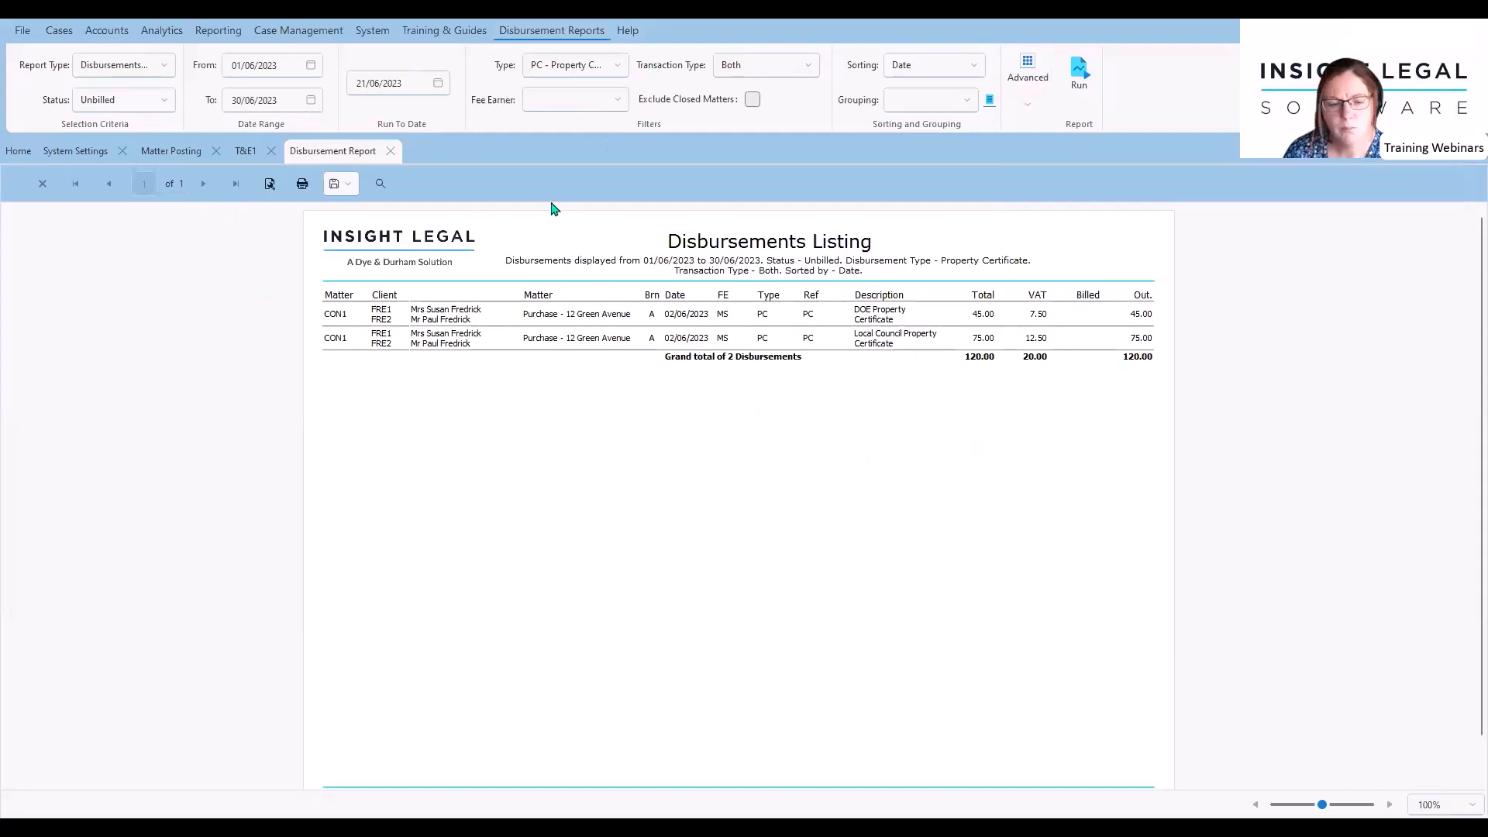
left_click(373, 31)
left_click(406, 74)
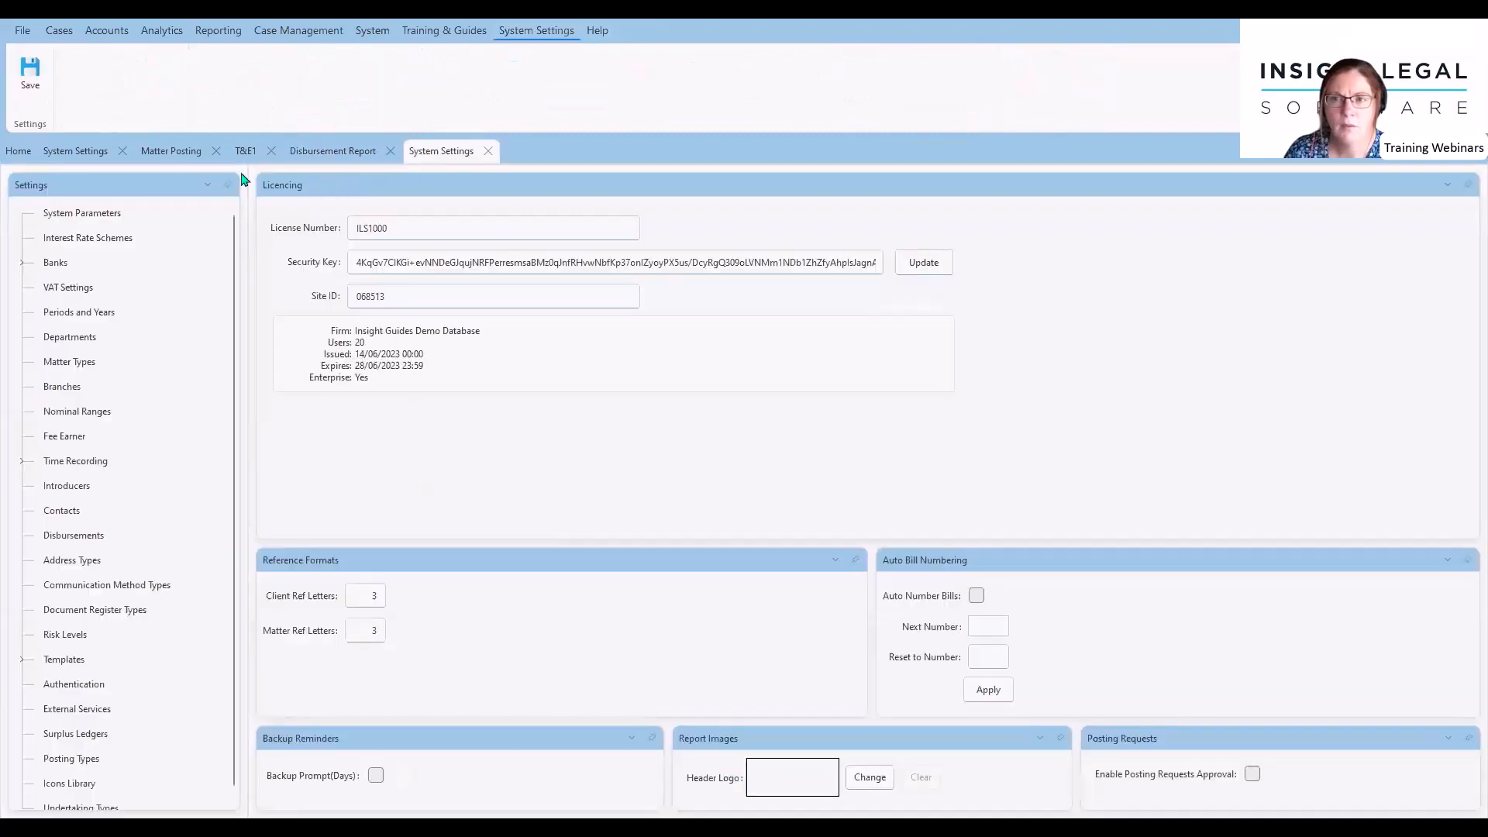
scroll(117, 618, "down", 2)
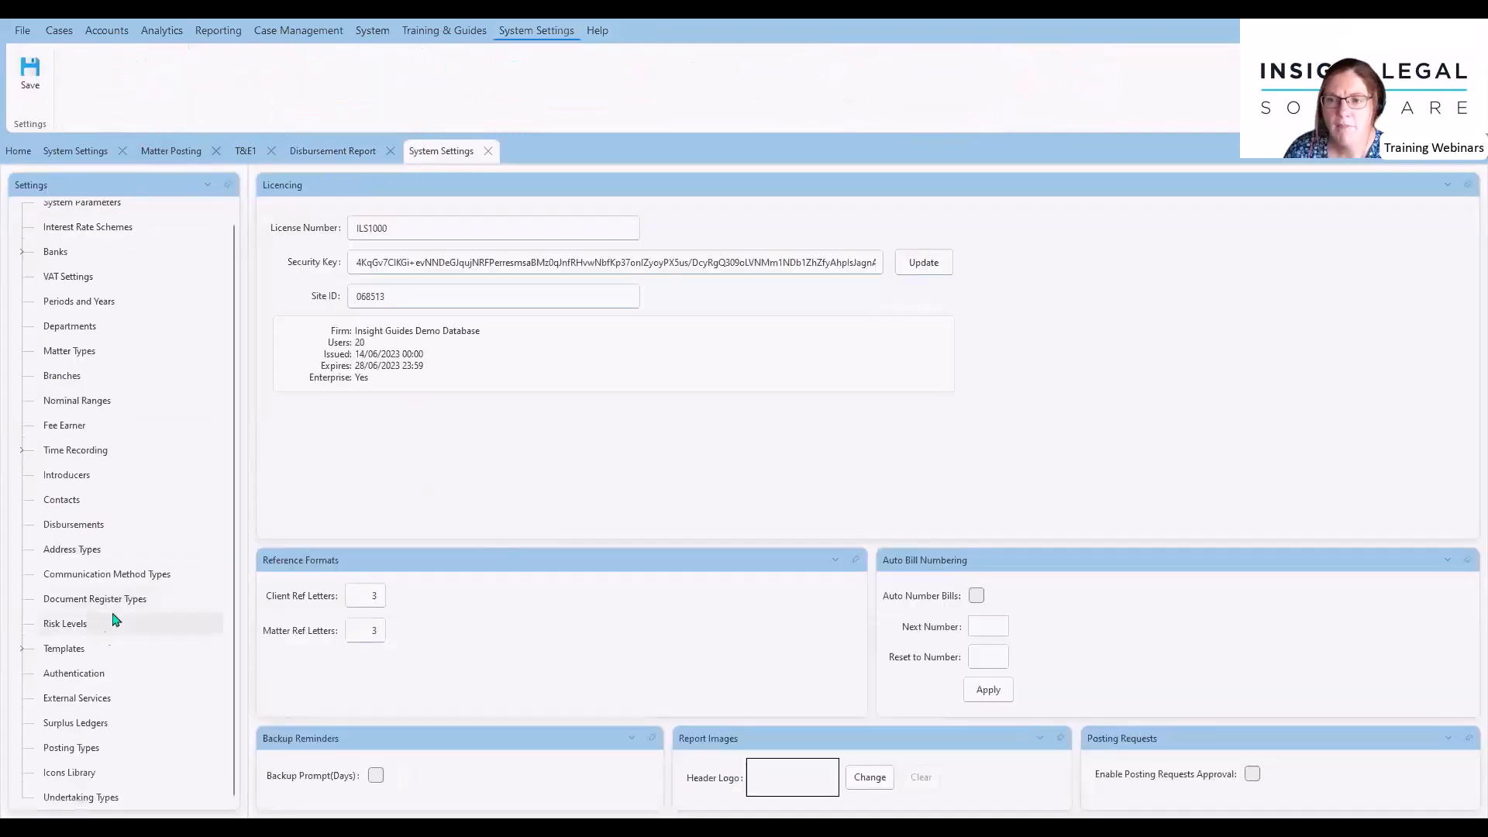
left_click(92, 750)
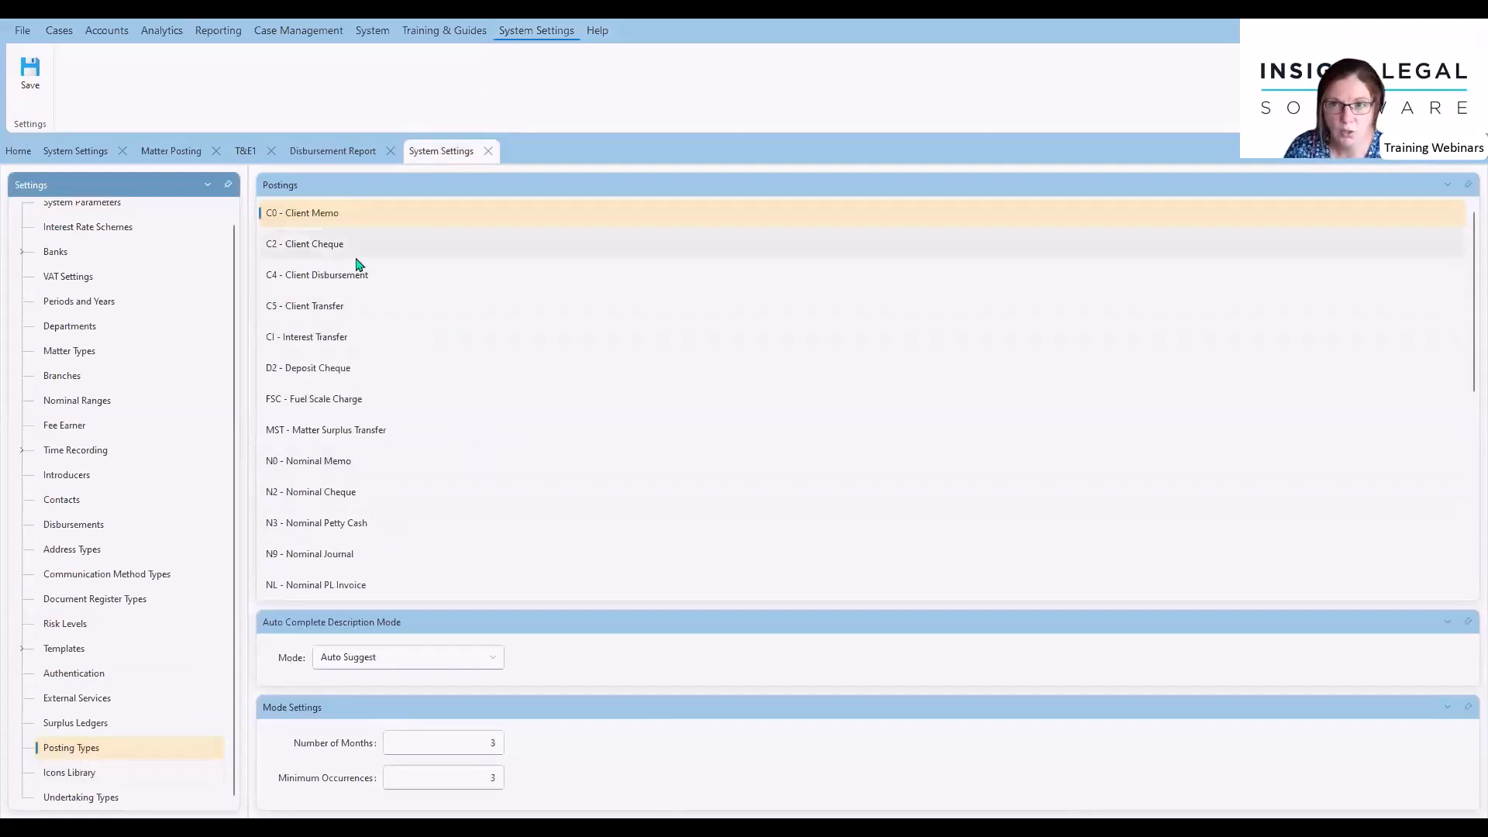
Examine the full list of posting types and the Auto Complete Description Mode choices, keeping Auto Suggest for C0 - Client Memo.
scroll(359, 260, "down", 2)
scroll(367, 551, "down", 4)
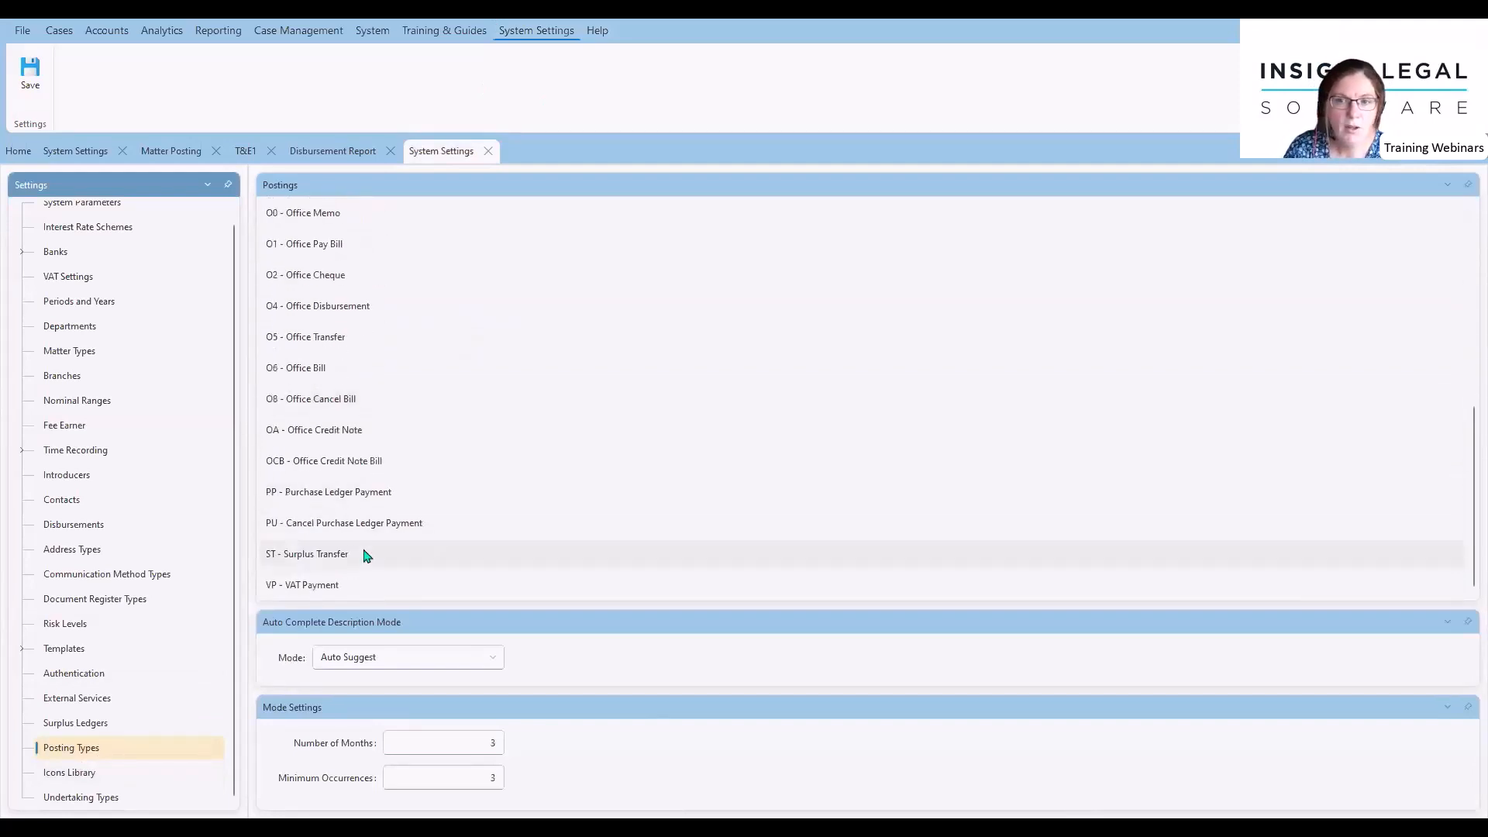
scroll(367, 554, "up", 5)
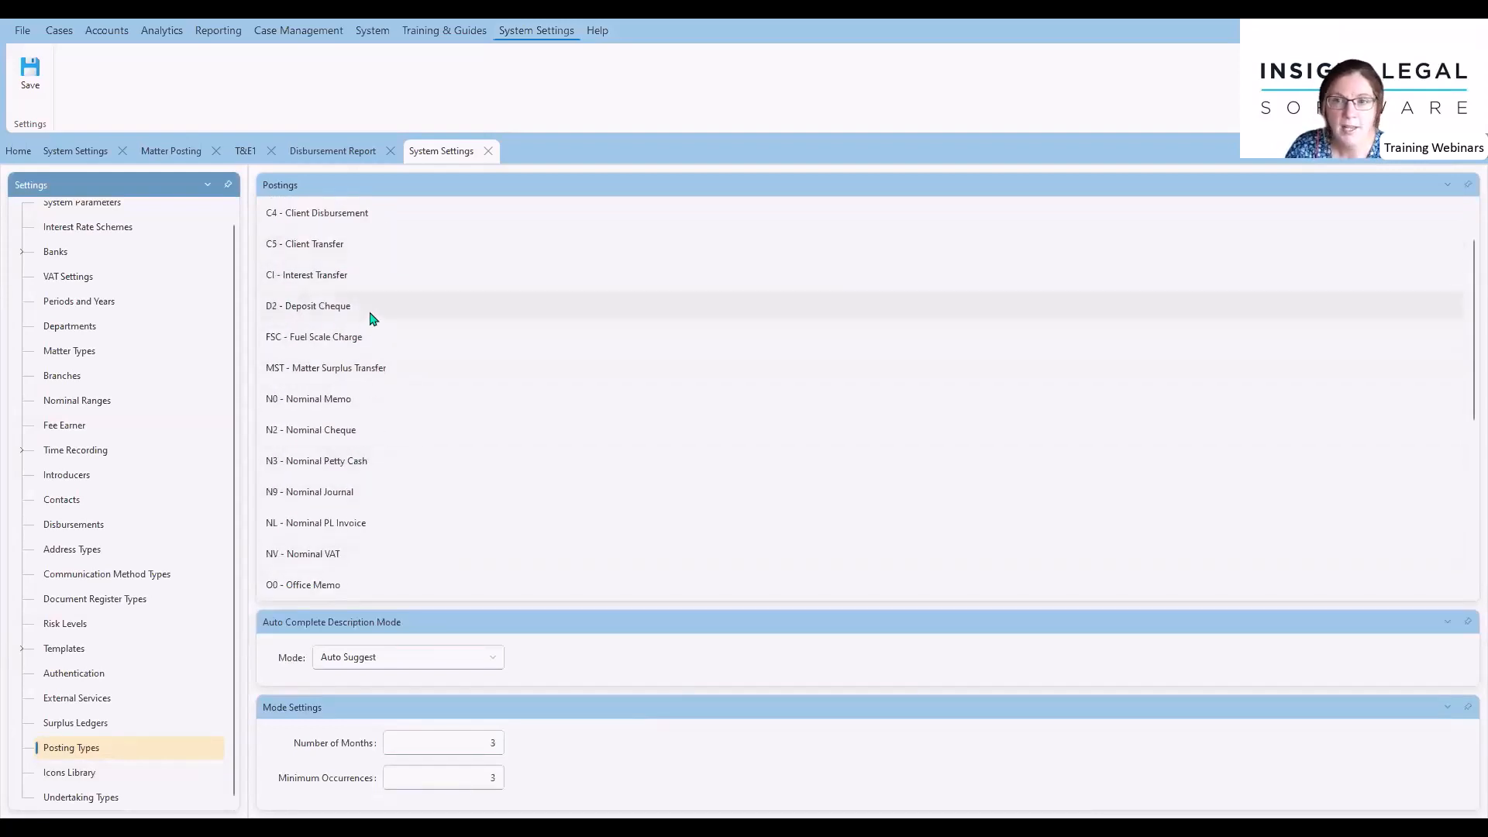
scroll(378, 415, "down", 1)
scroll(380, 423, "down", 4)
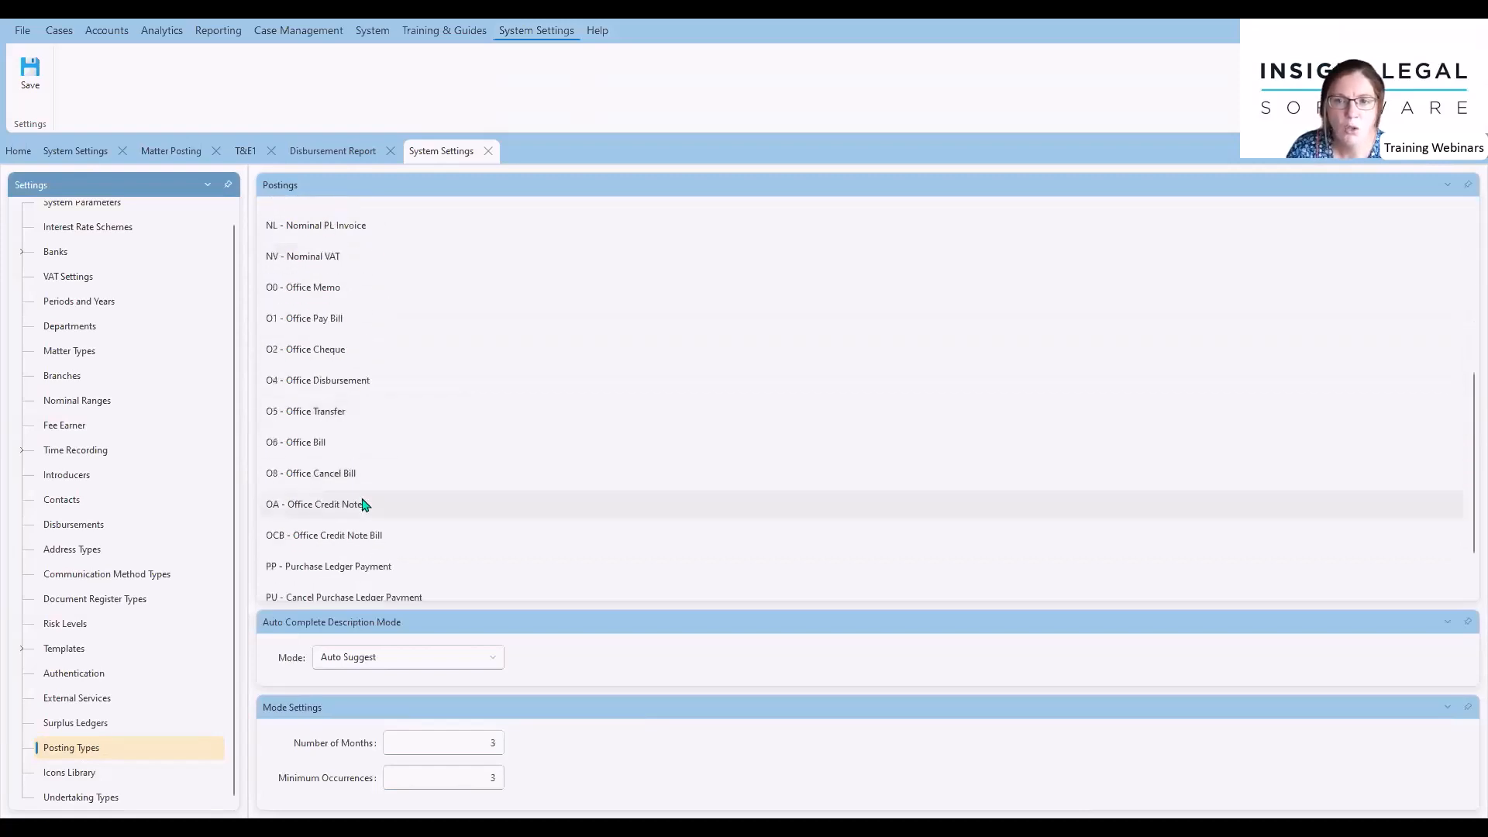
scroll(362, 583, "up", 5)
scroll(365, 577, "up", 1)
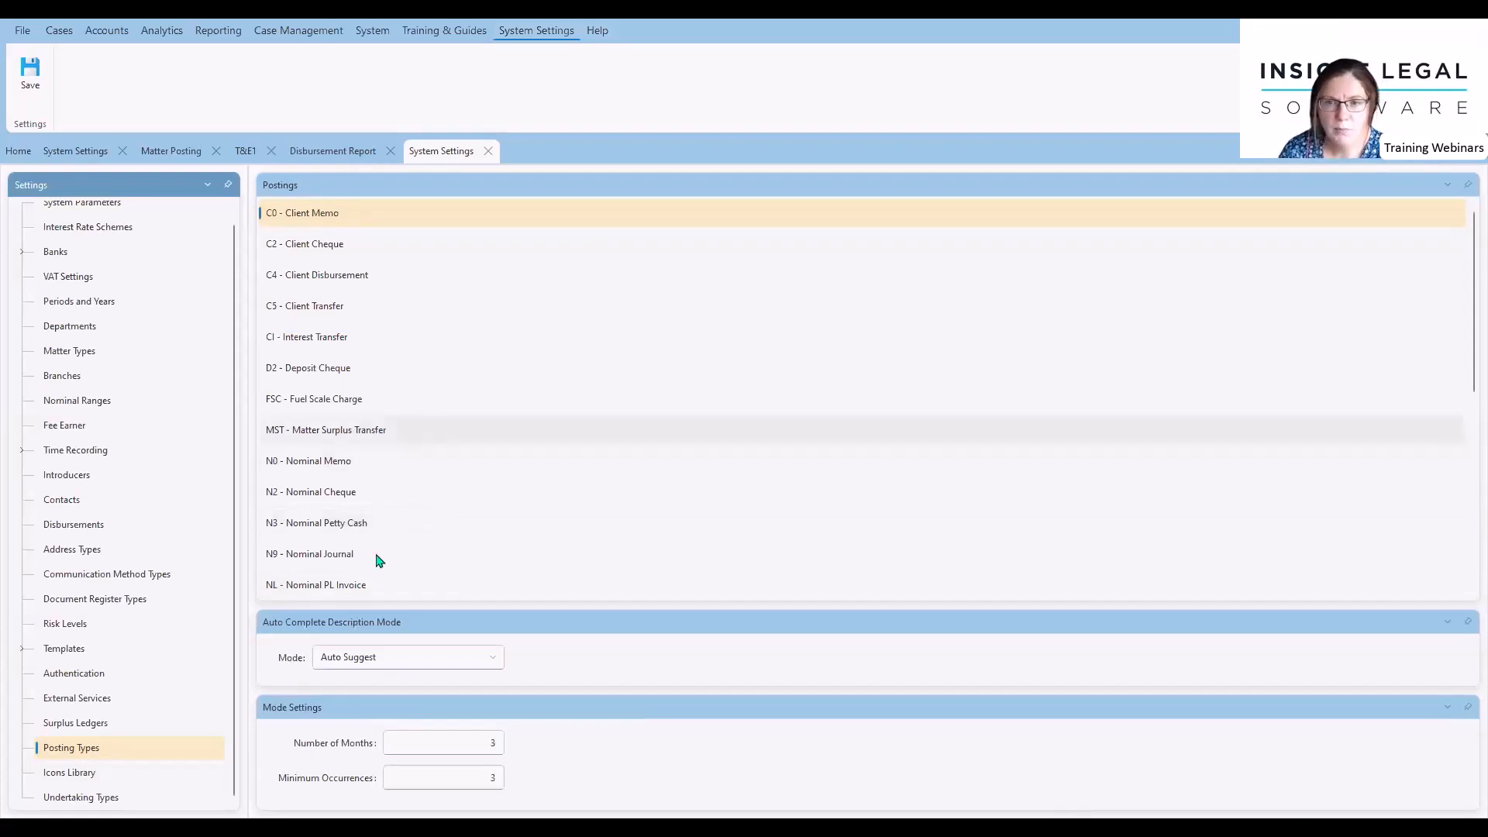
left_click(494, 660)
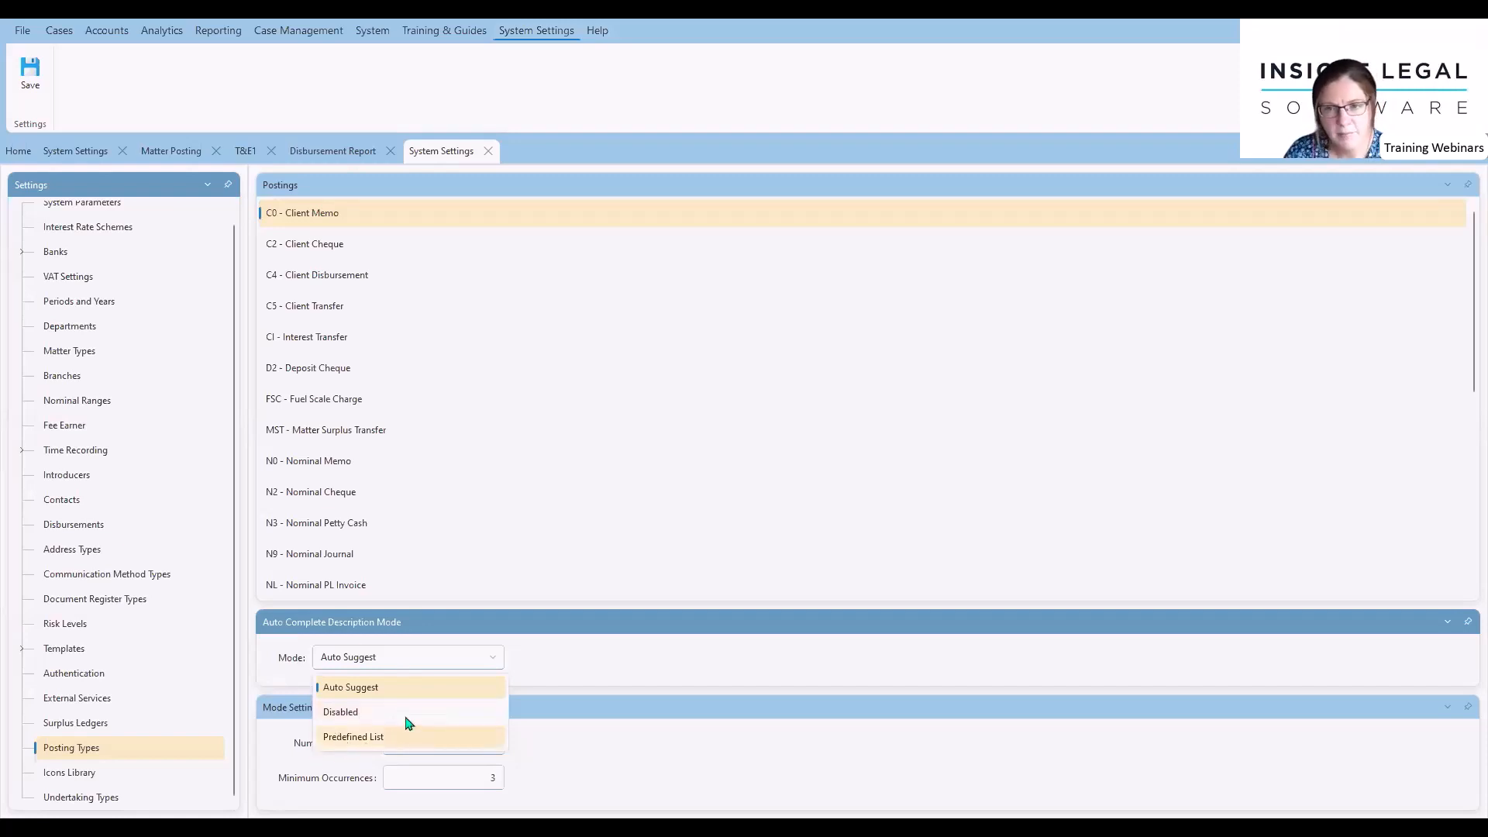
left_click(372, 689)
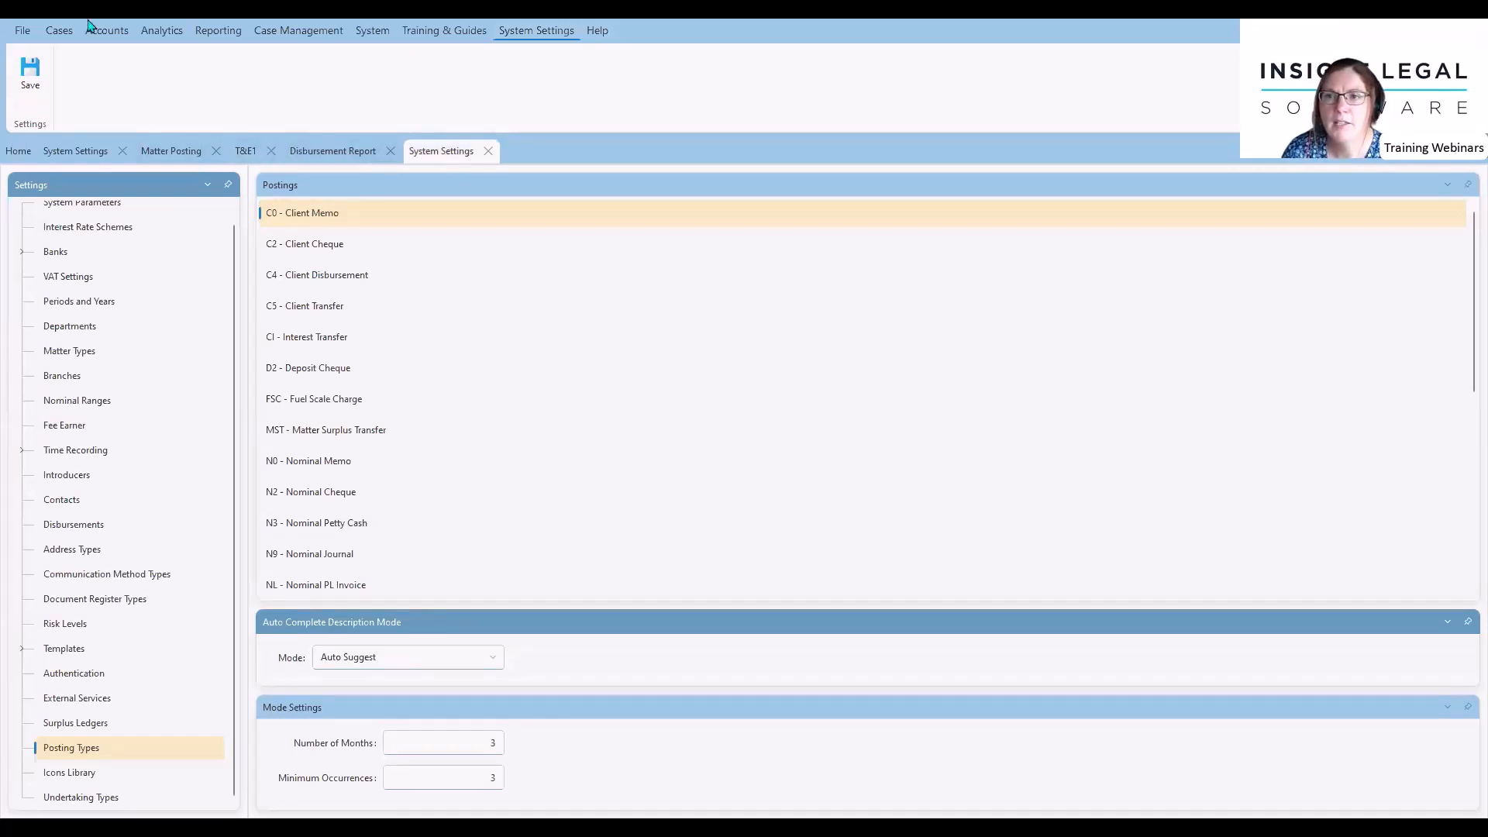
Select posting type N9 - Nominal Journal, open the Nominal Ledger, search for "bank" and select nominal 5000 Internal Bank Transfers.
left_click(114, 35)
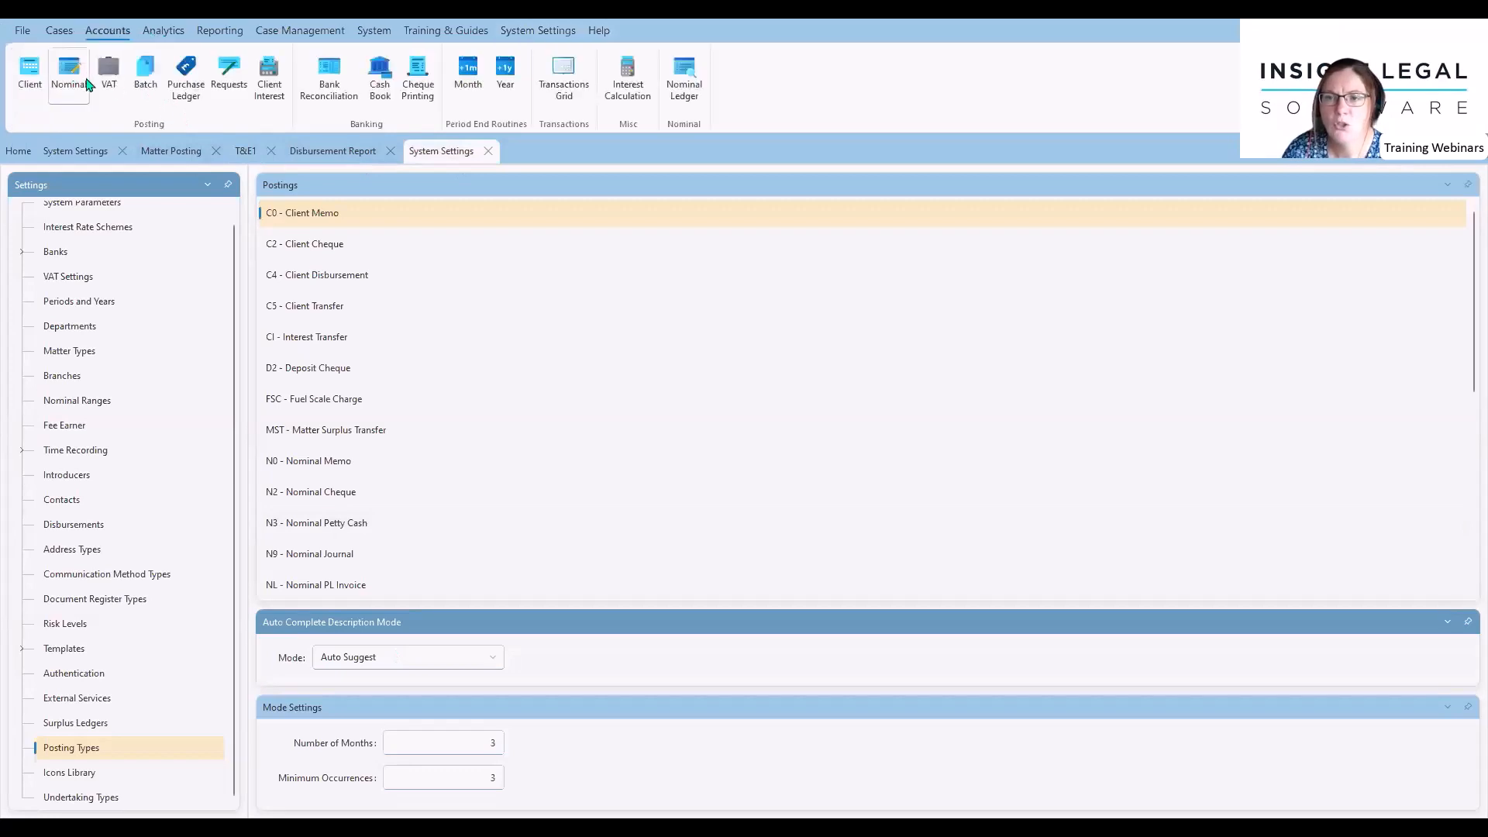
left_click(361, 558)
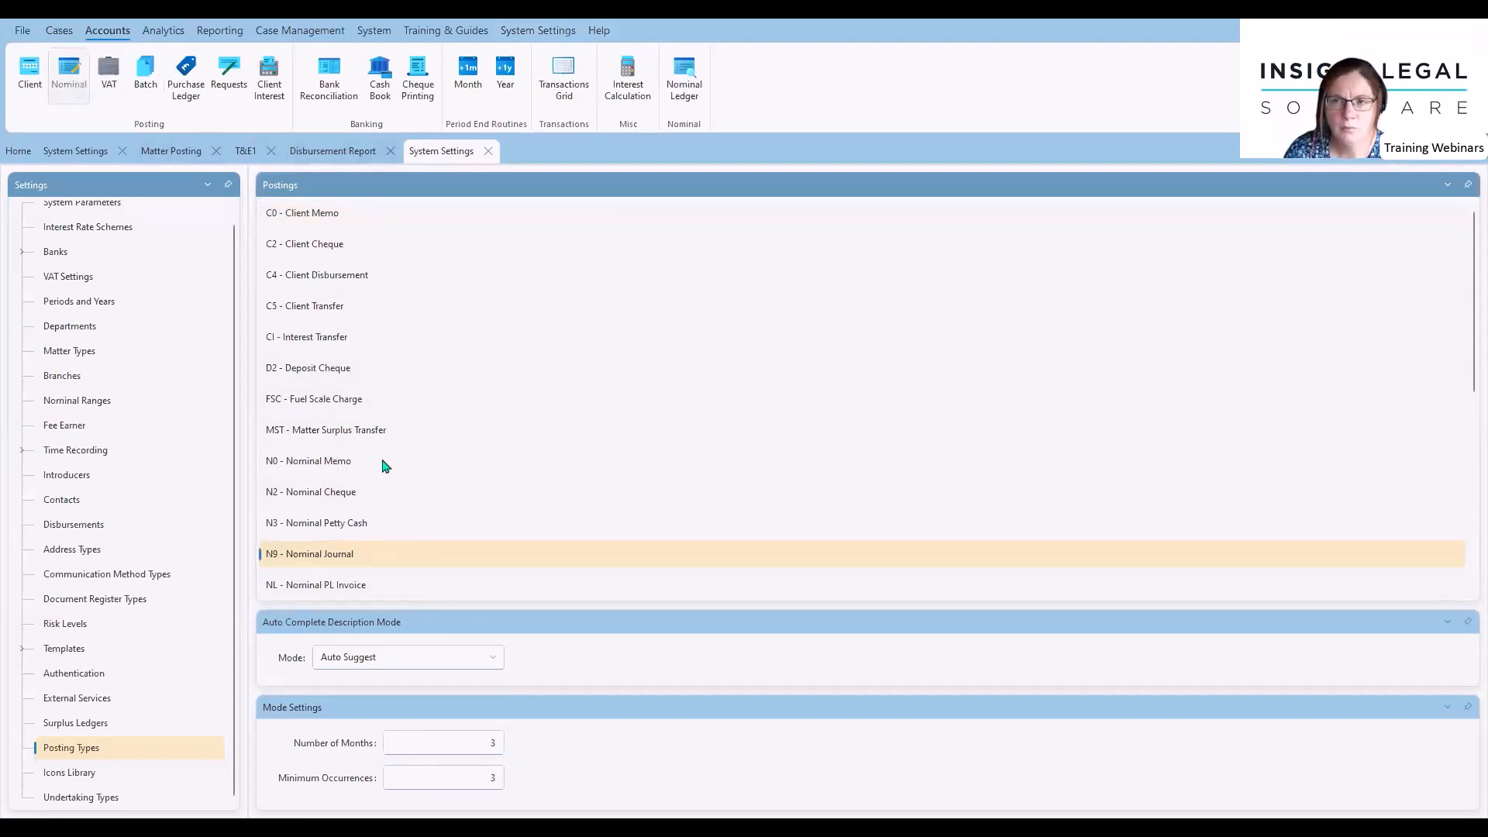
left_click(95, 223)
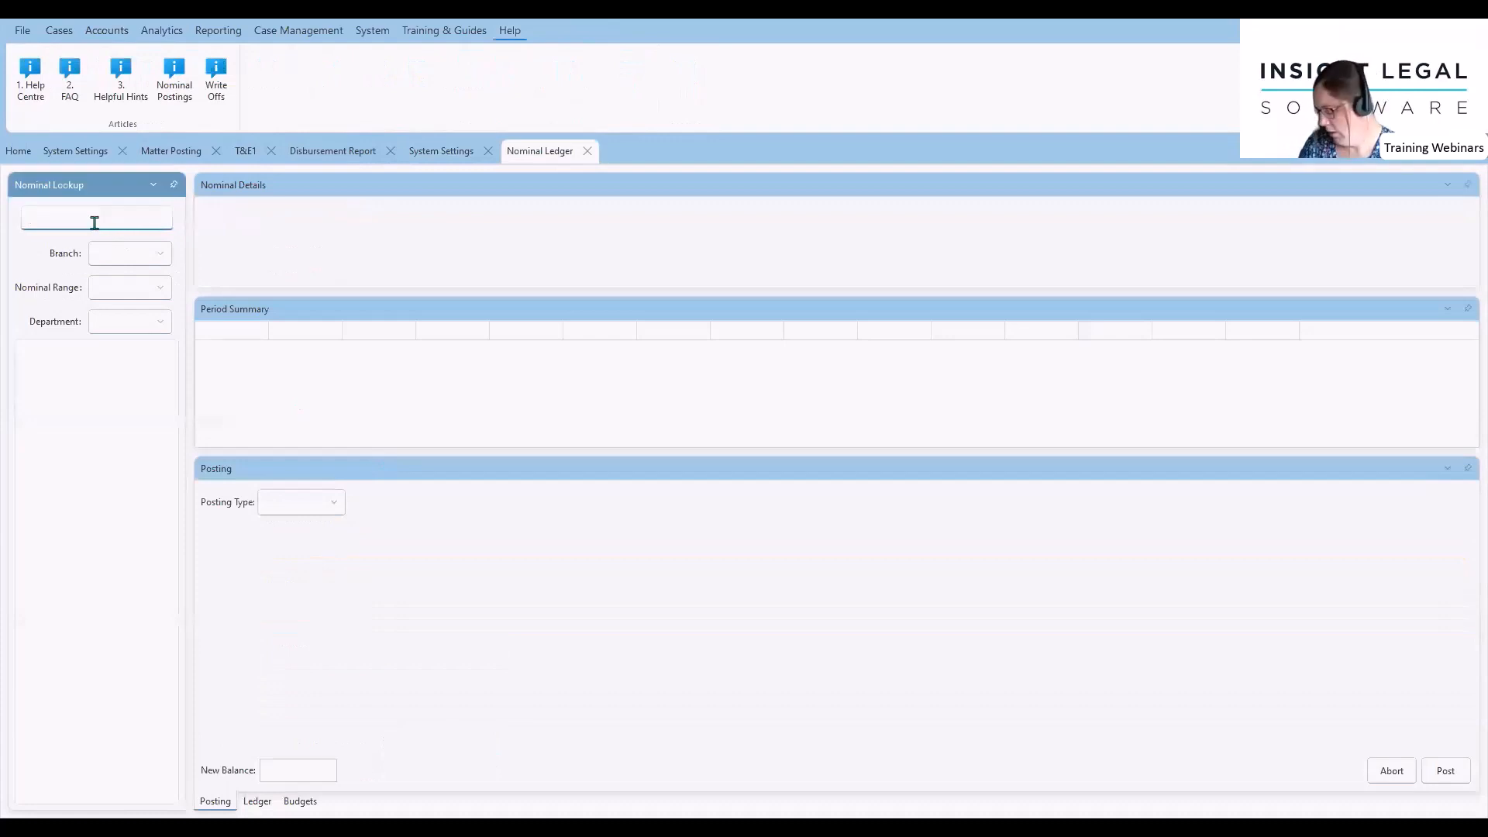
type("bank")
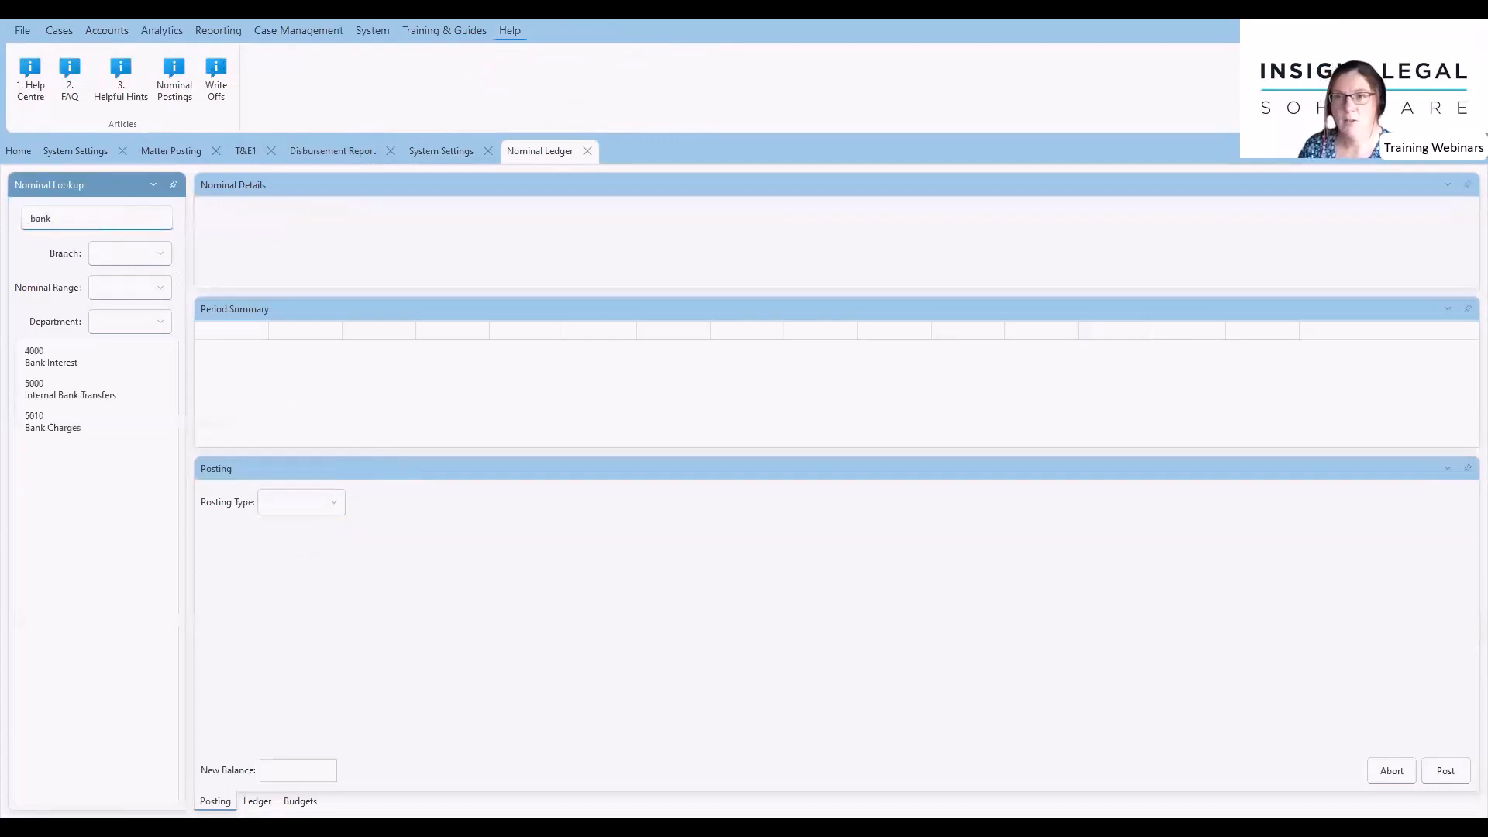
left_click(93, 395)
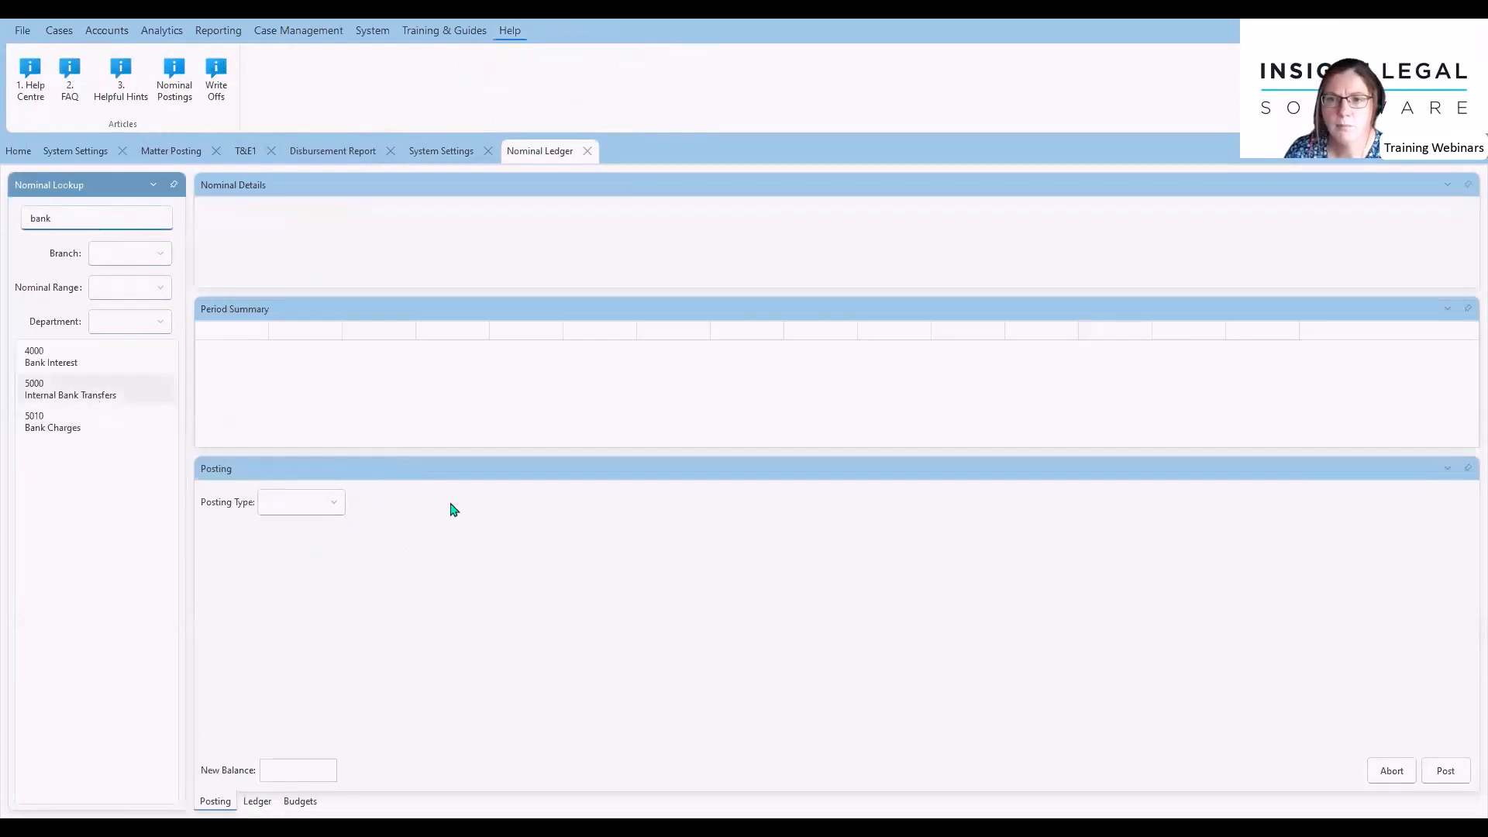
Start an N9 - Nominal Journal posting and fill its description with the suggested text "Petty Cash Top Up".
left_click(338, 508)
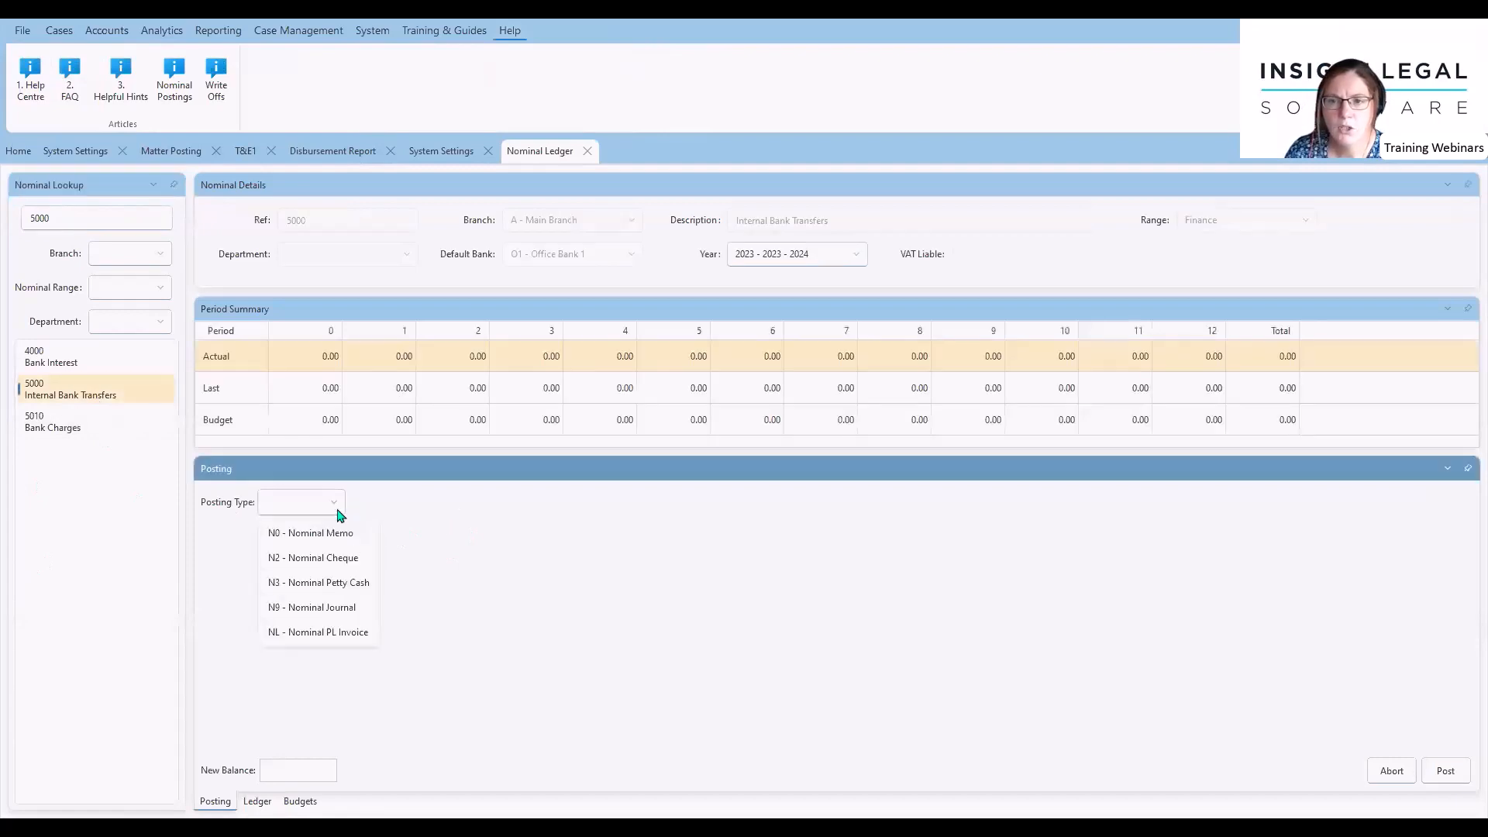
left_click(341, 609)
left_click(827, 585)
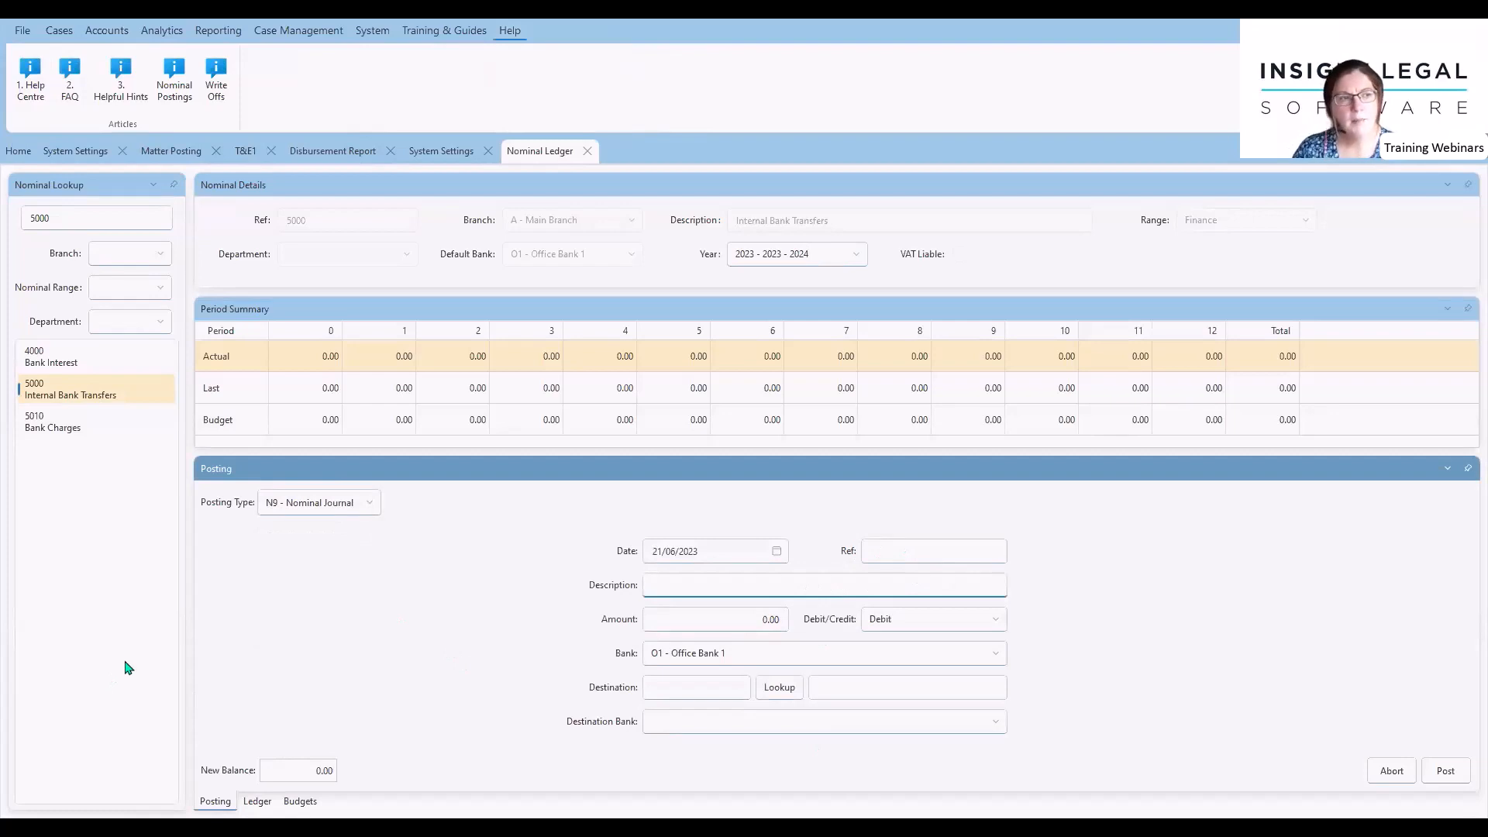
type("pe")
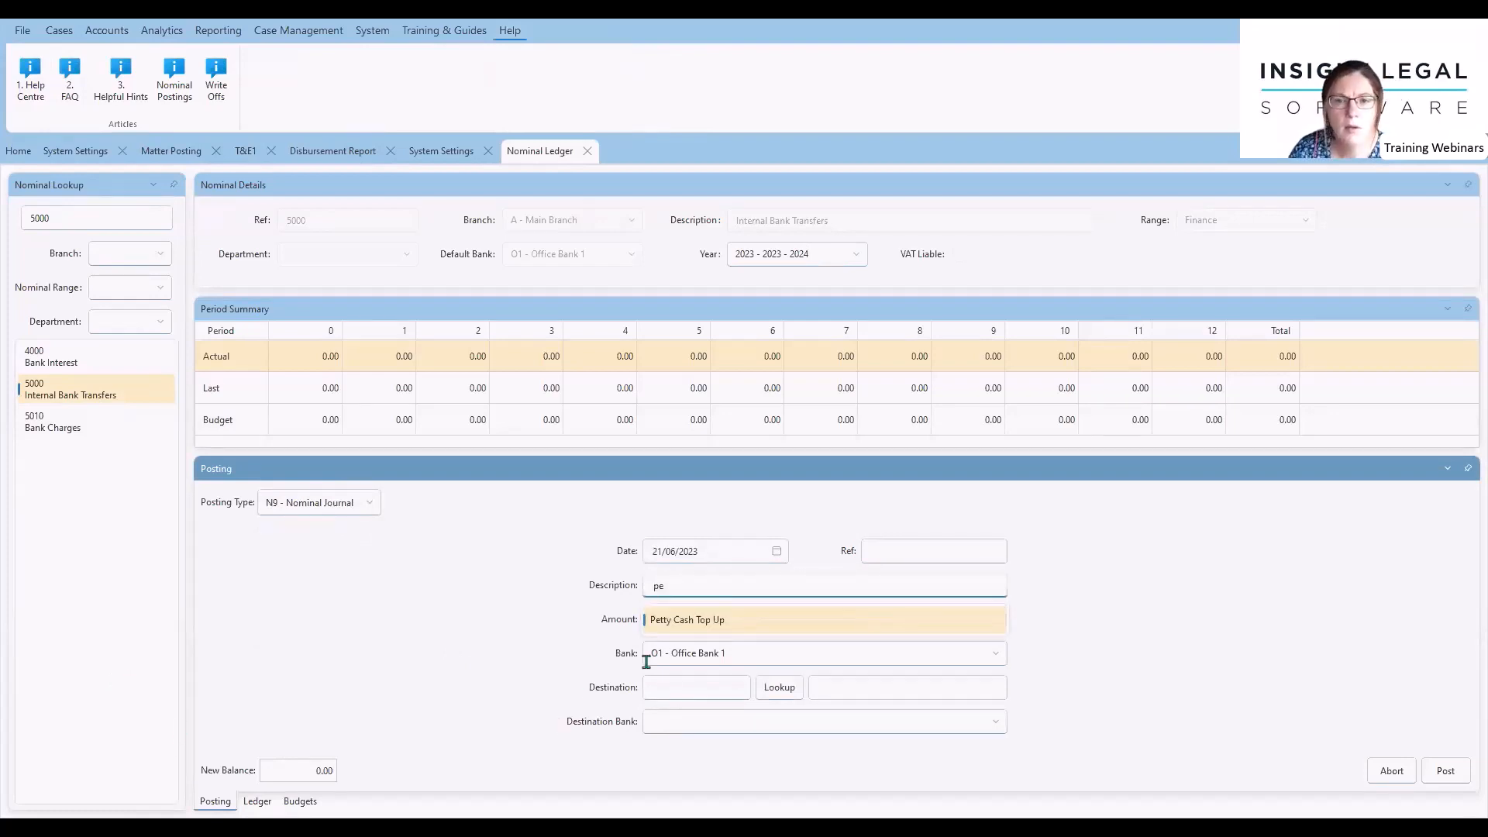
left_click(719, 619)
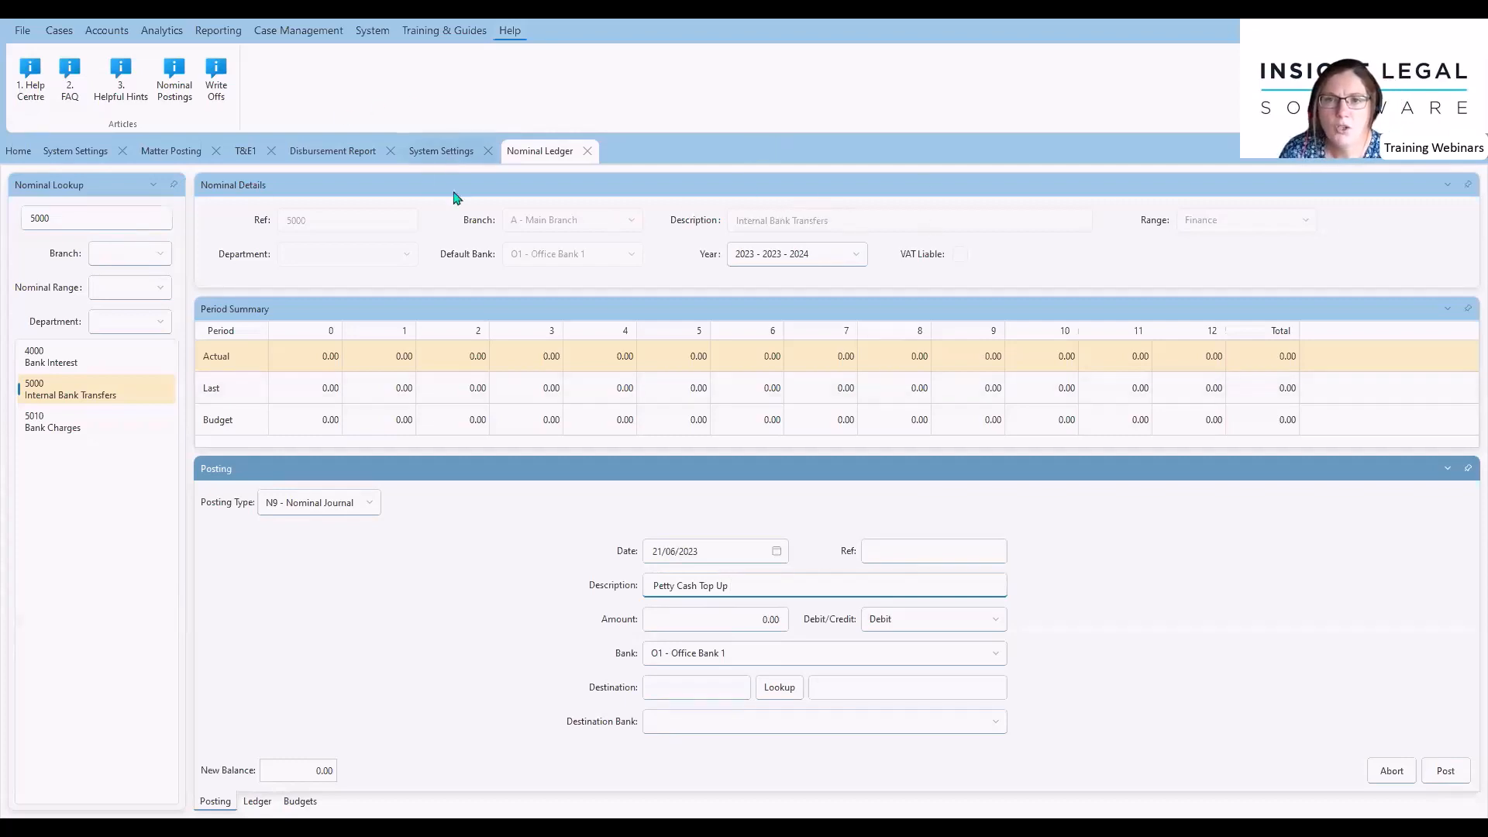
Return to the system settings and examine the predefined descriptions for posting type C2 - Client Cheque.
left_click(450, 153)
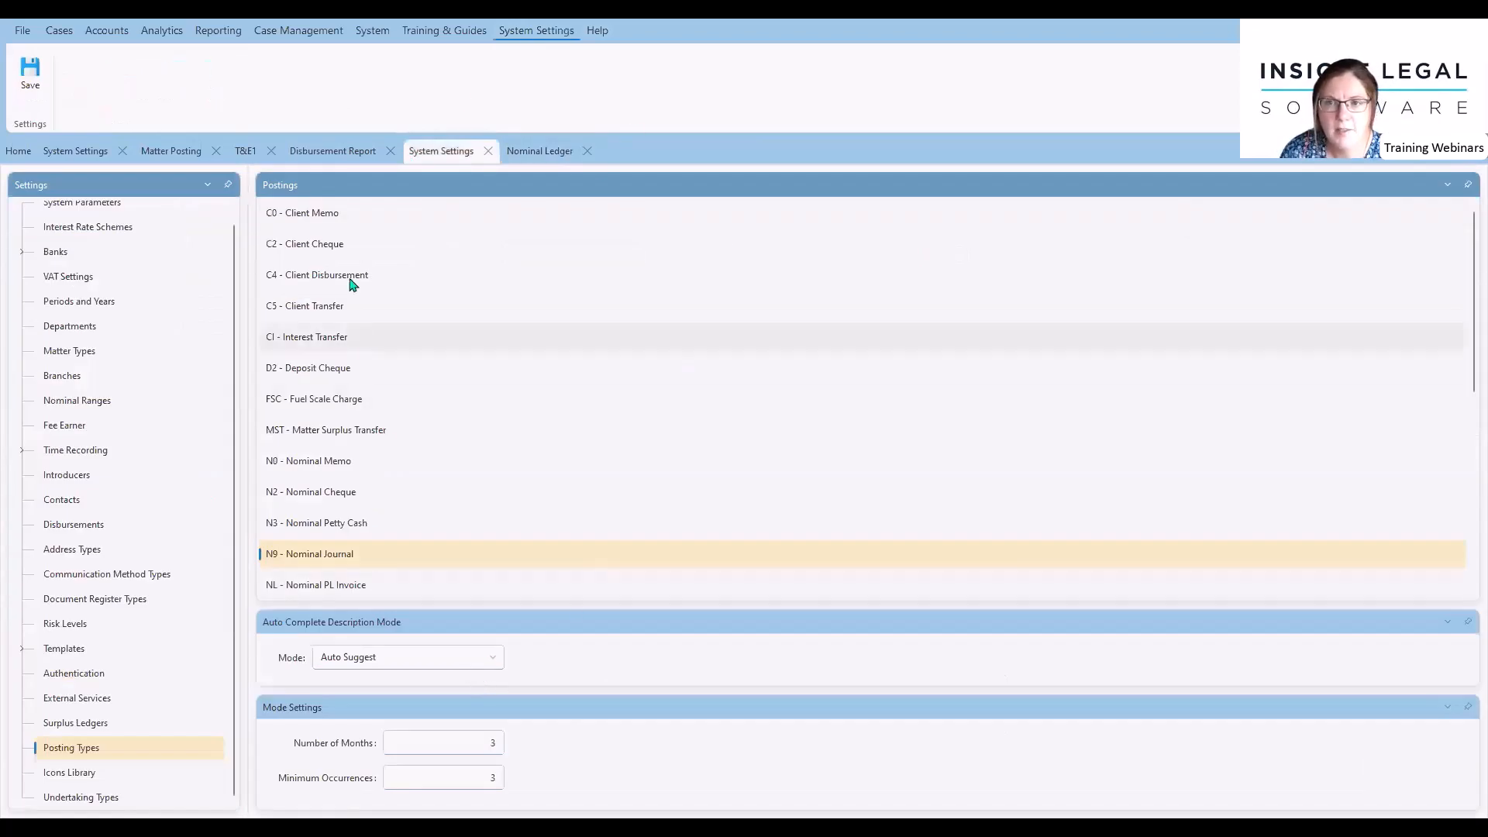
left_click(353, 250)
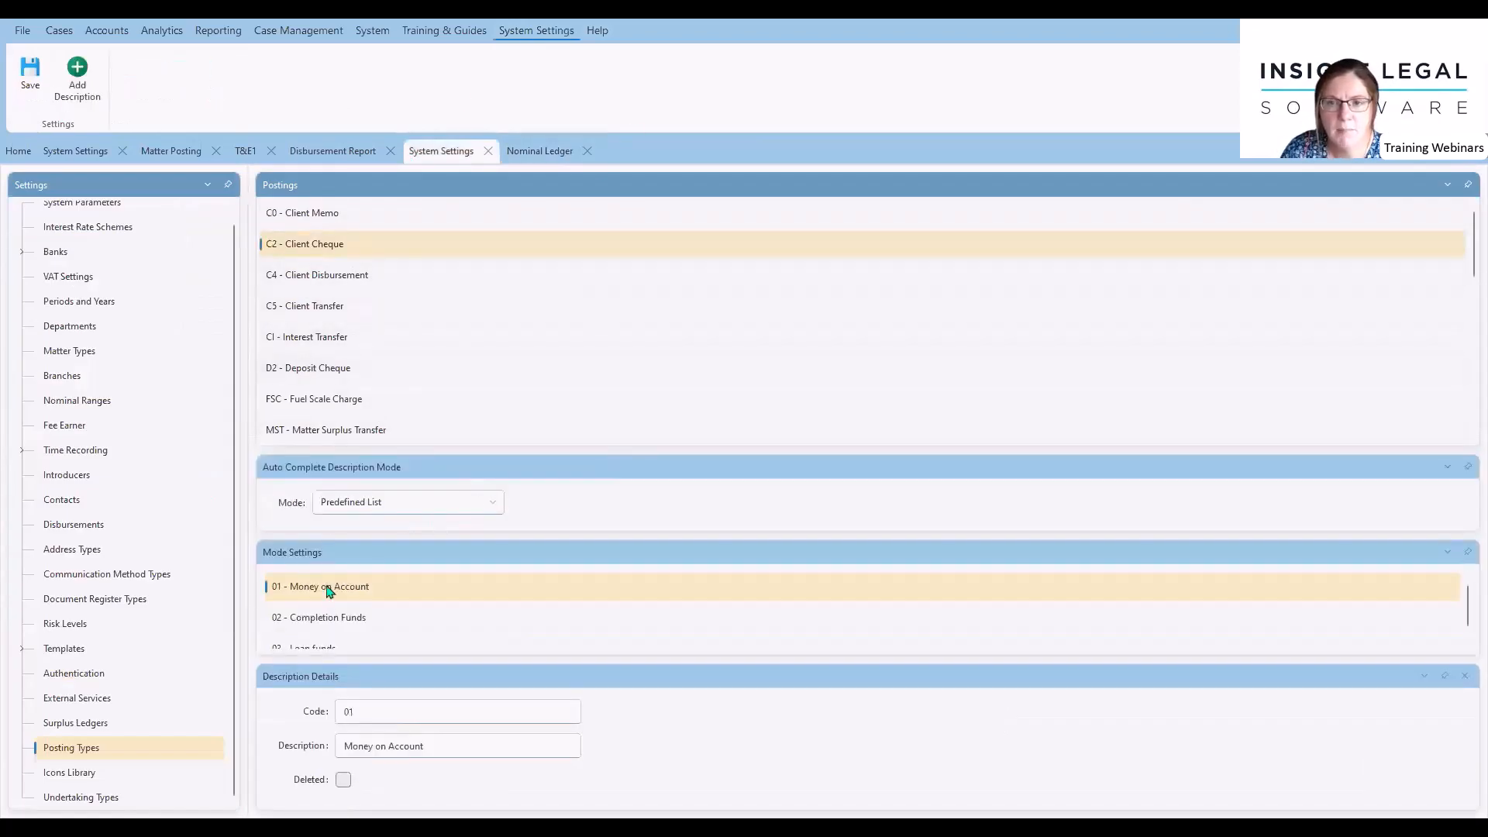
scroll(353, 609, "down", 1)
scroll(353, 608, "up", 1)
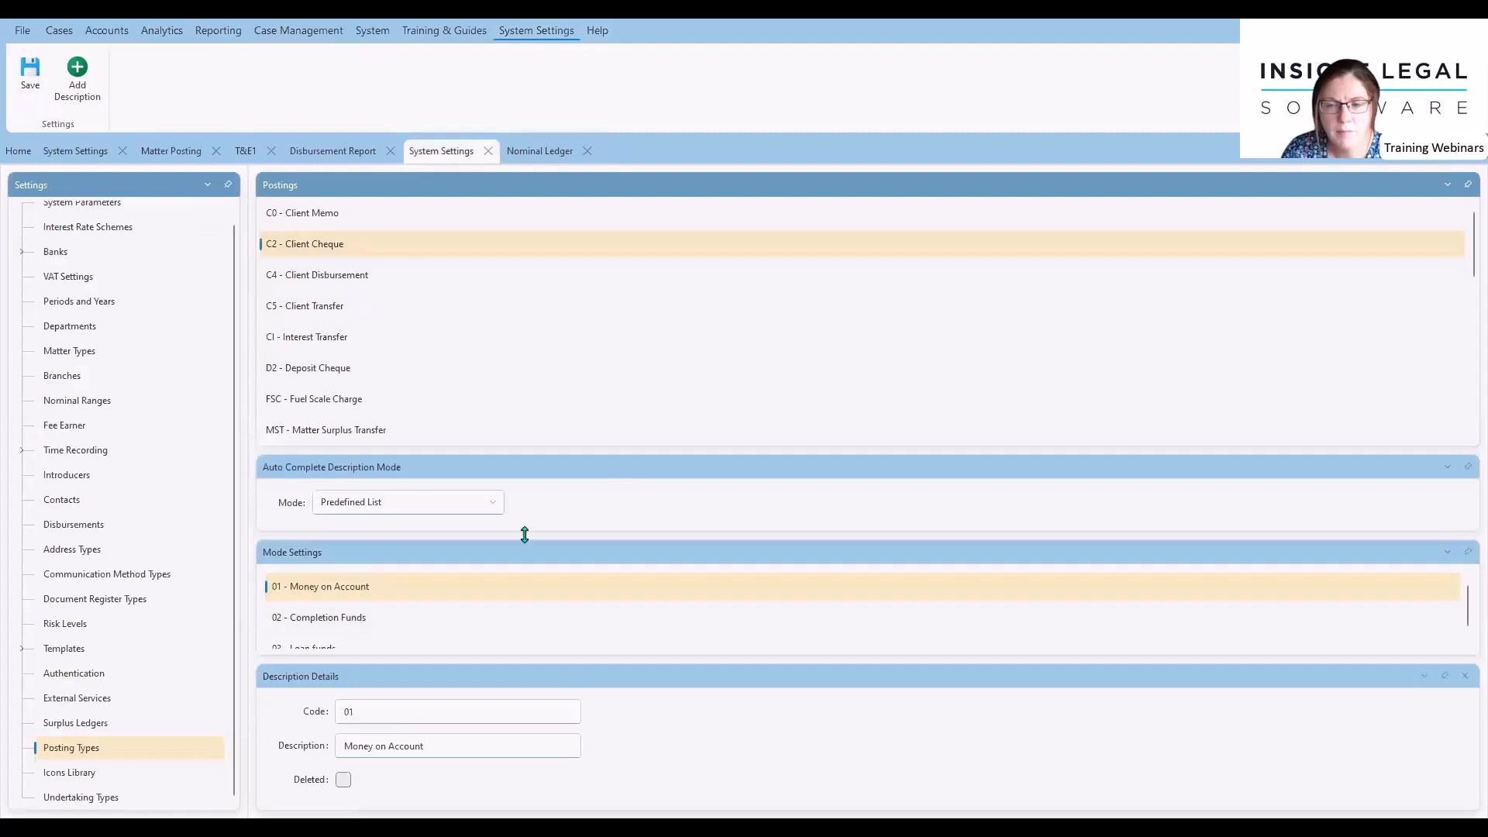
scroll(416, 601, "down", 1)
scroll(417, 601, "up", 1)
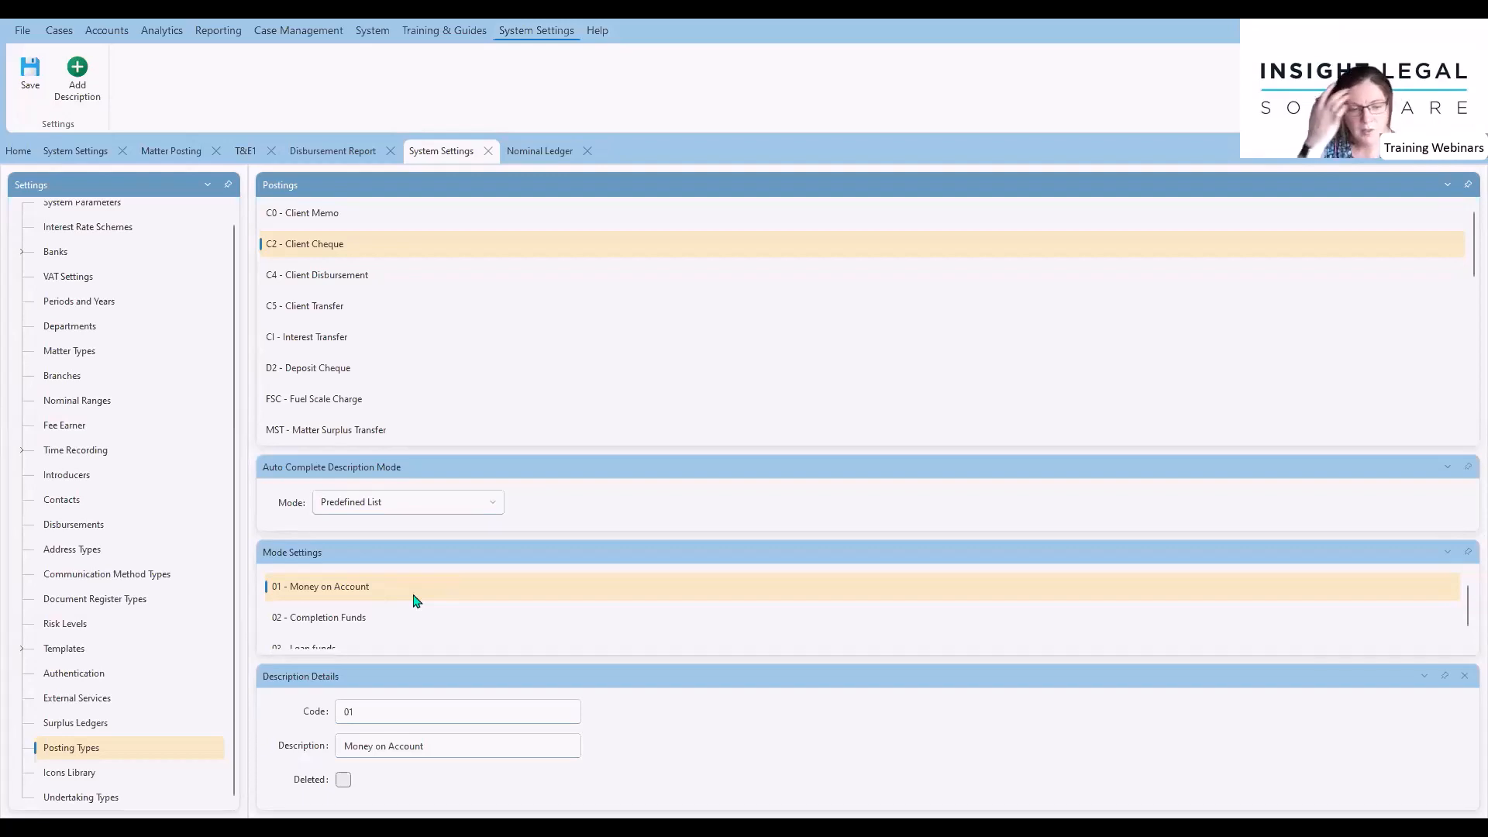
scroll(417, 610, "down", 1)
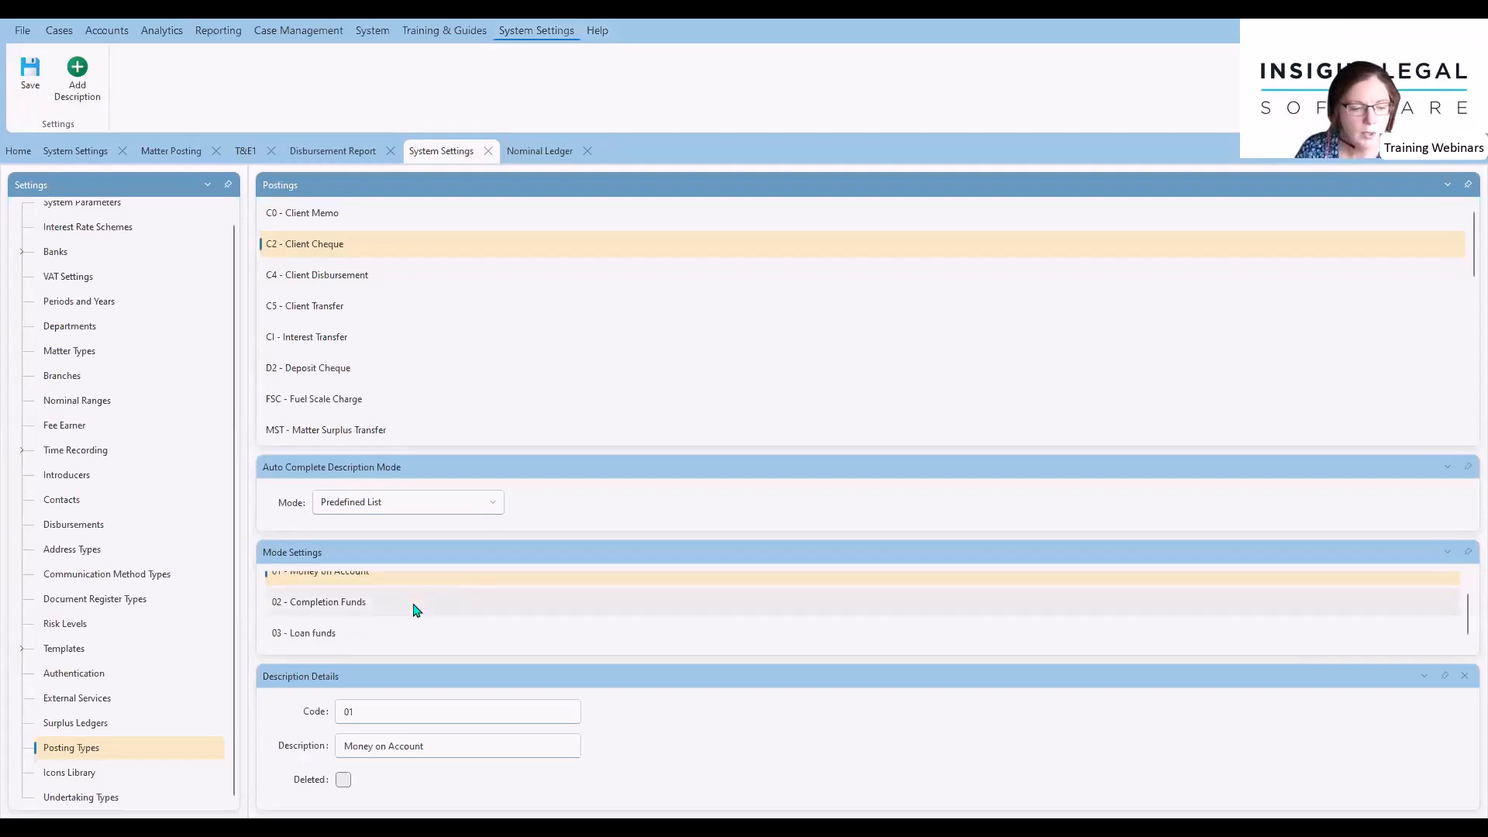
scroll(341, 620, "up", 1)
scroll(348, 641, "down", 1)
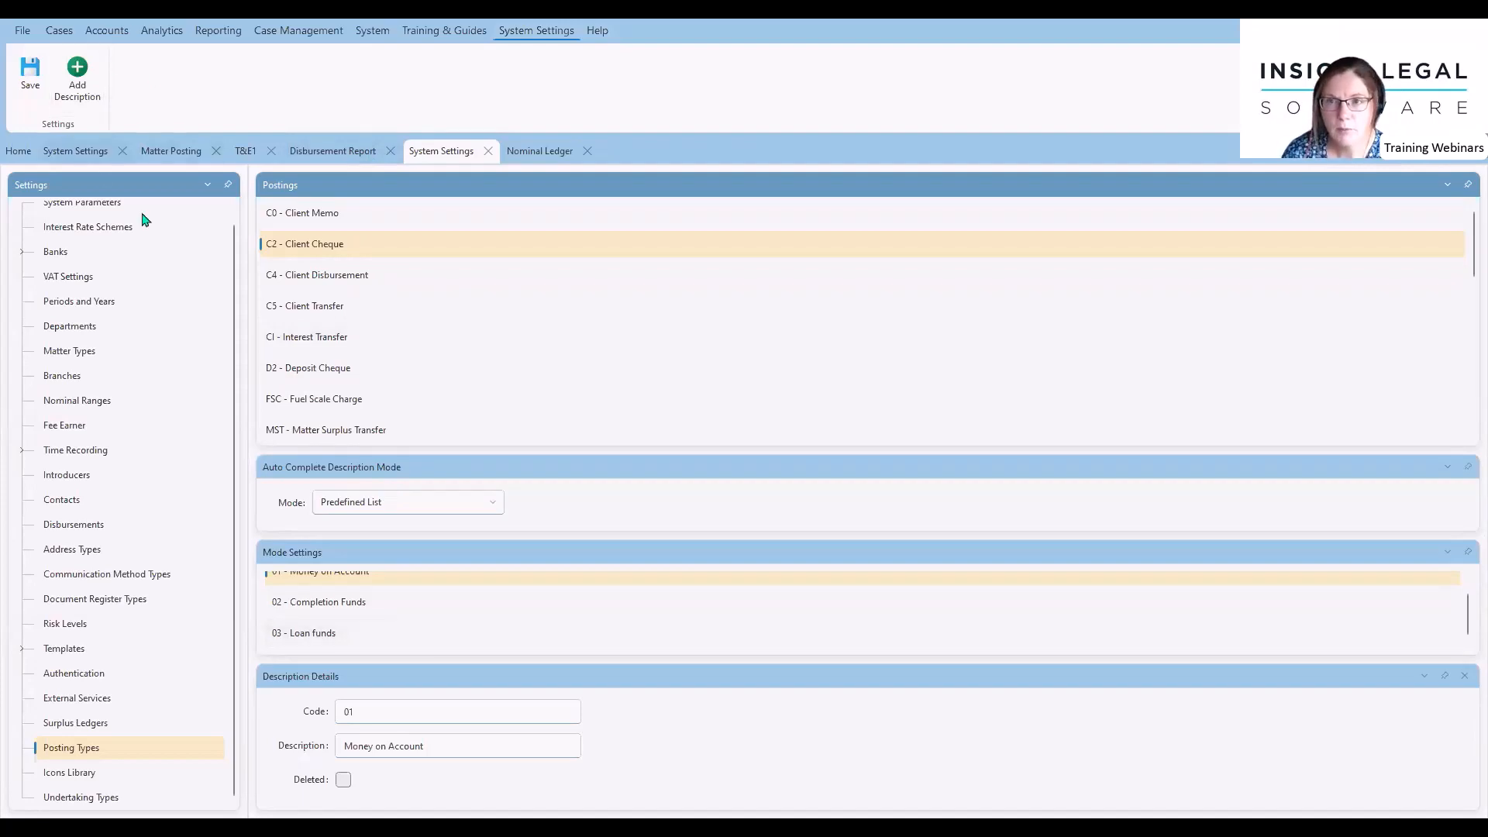
Add a predefined description to C2 - Client Cheque with code 4 and text "Payment received from client re bill", and save it.
left_click(76, 74)
left_click(362, 707)
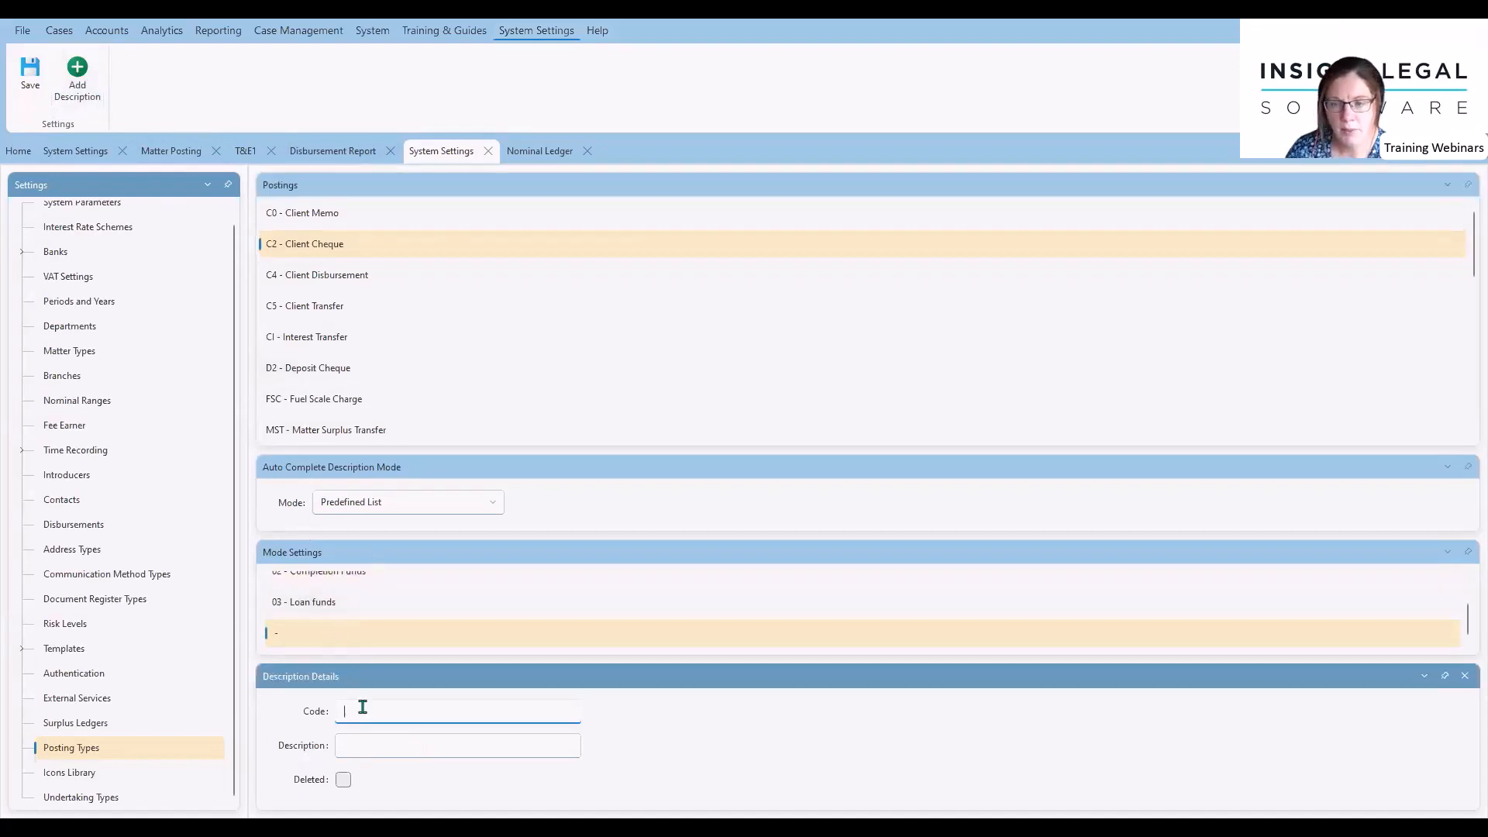
type("4")
key("Tab")
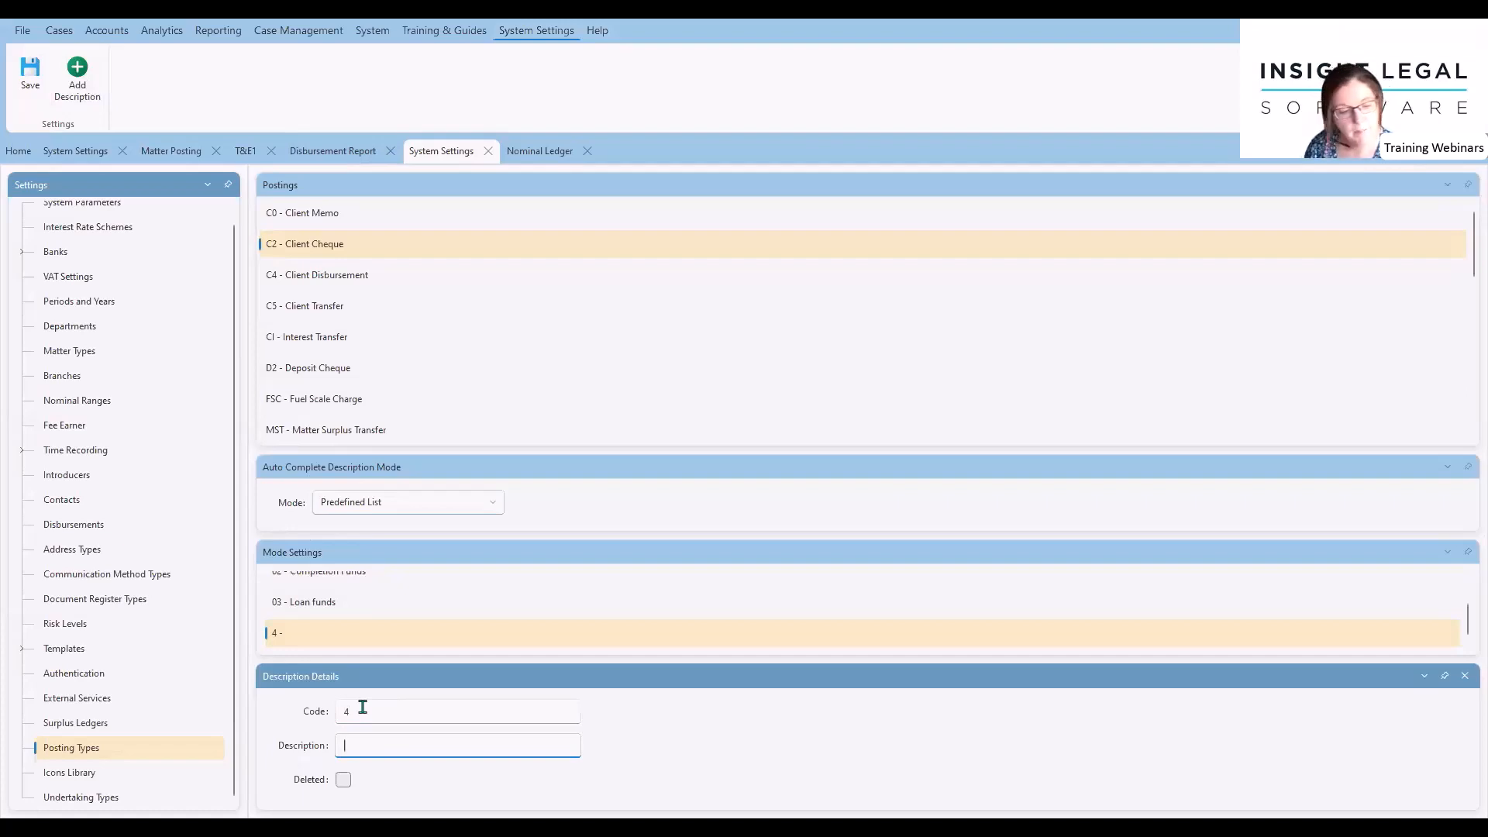
type("Payment received from client re ")
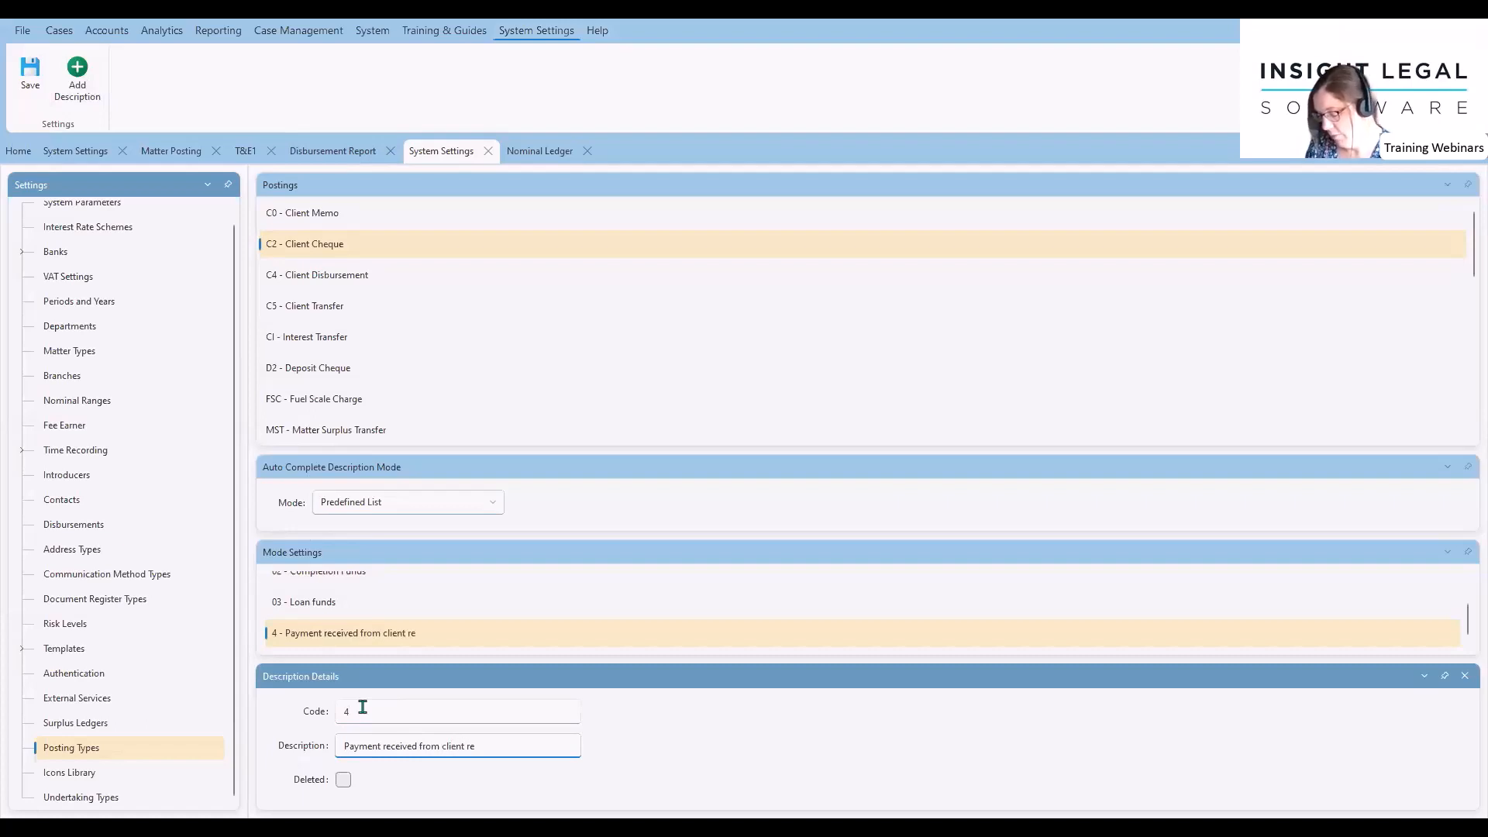
type("bill")
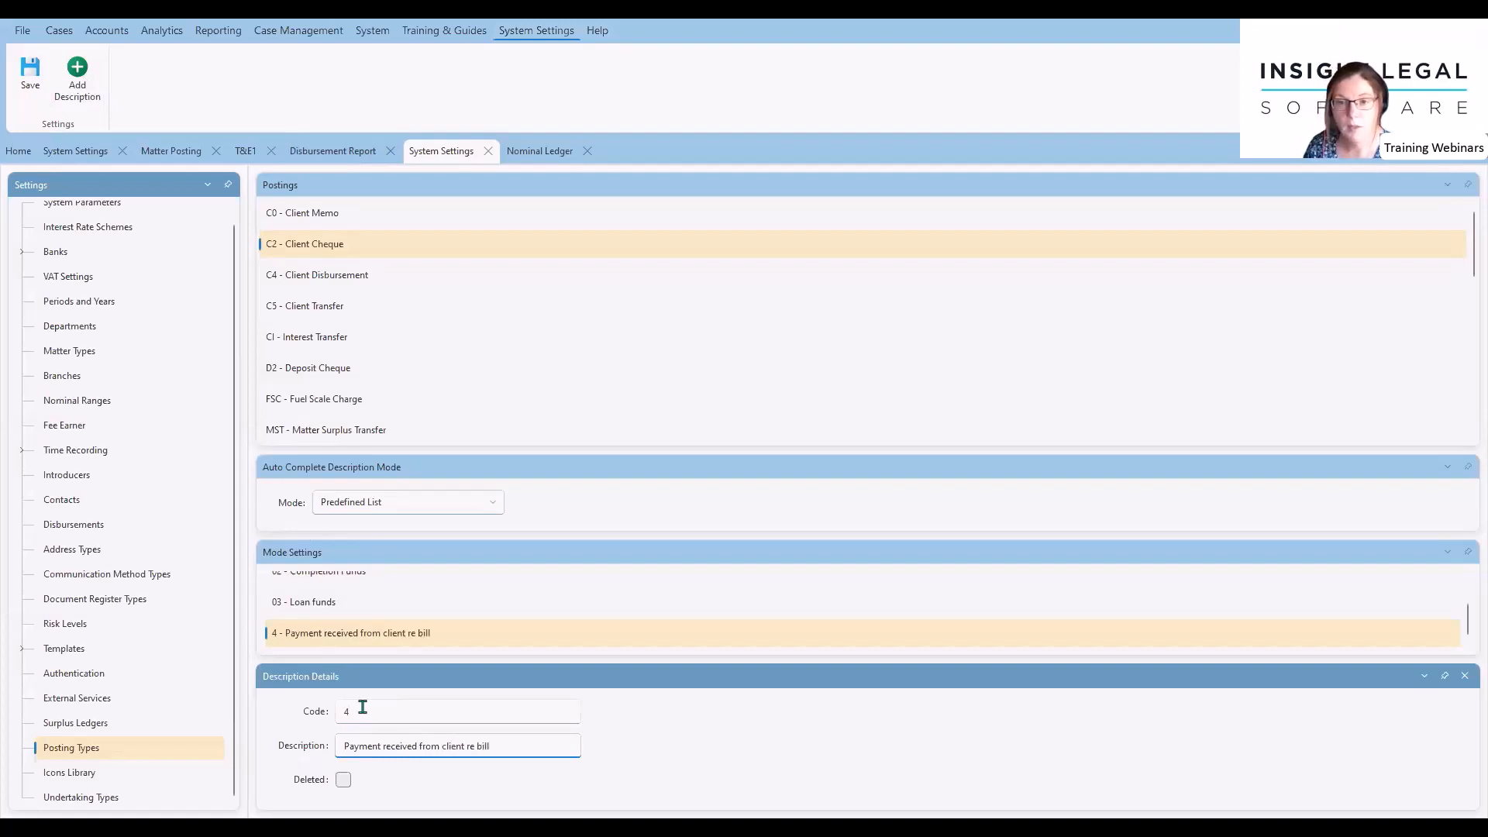
left_click(27, 81)
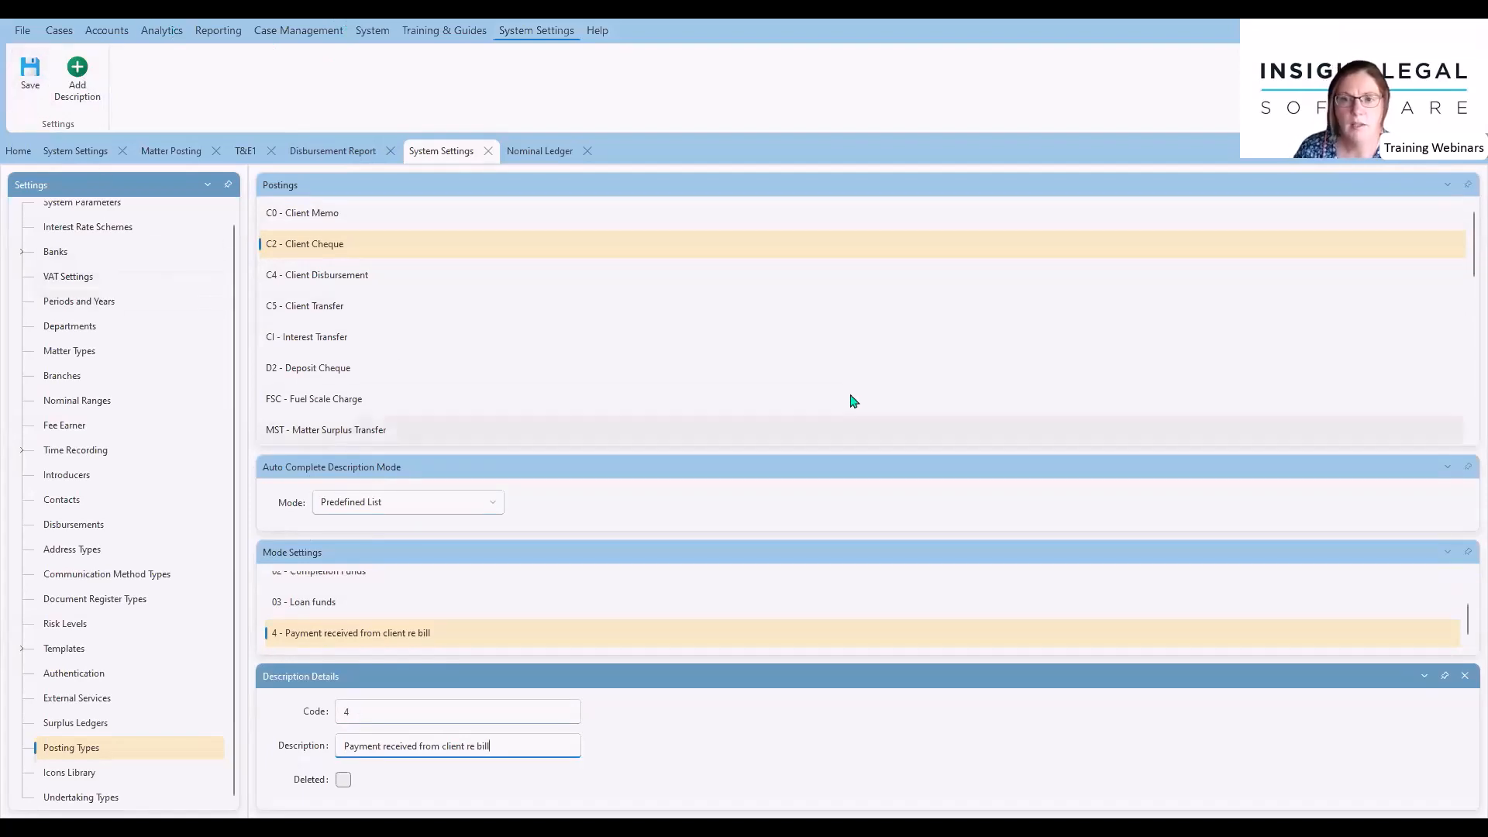
Set the Auto Complete Description Mode of posting type O6 - Office Bill to Predefined List.
scroll(395, 343, "down", 3)
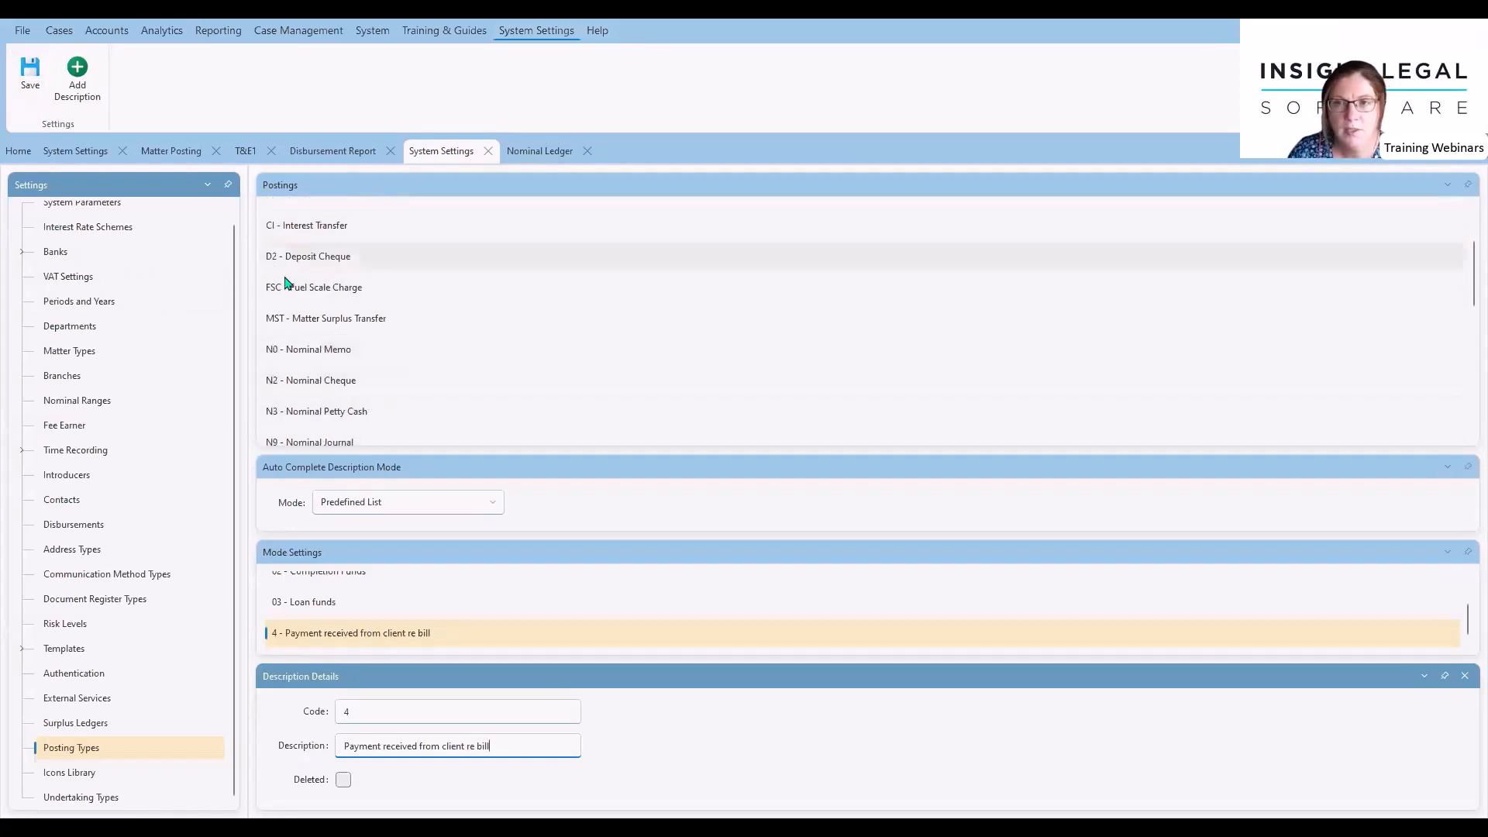
scroll(336, 340, "down", 6)
scroll(336, 344, "down", 3)
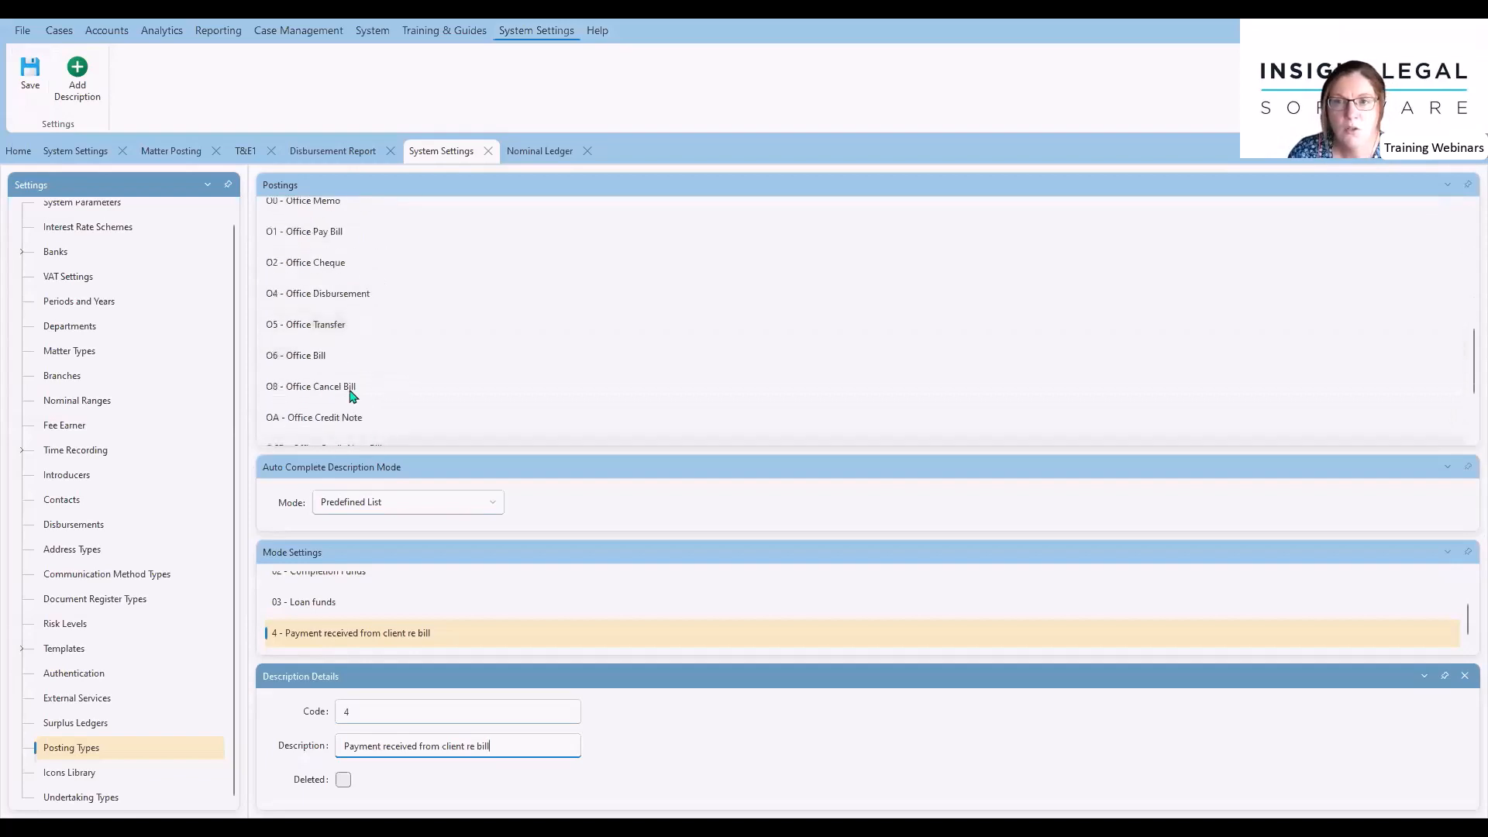
left_click(334, 365)
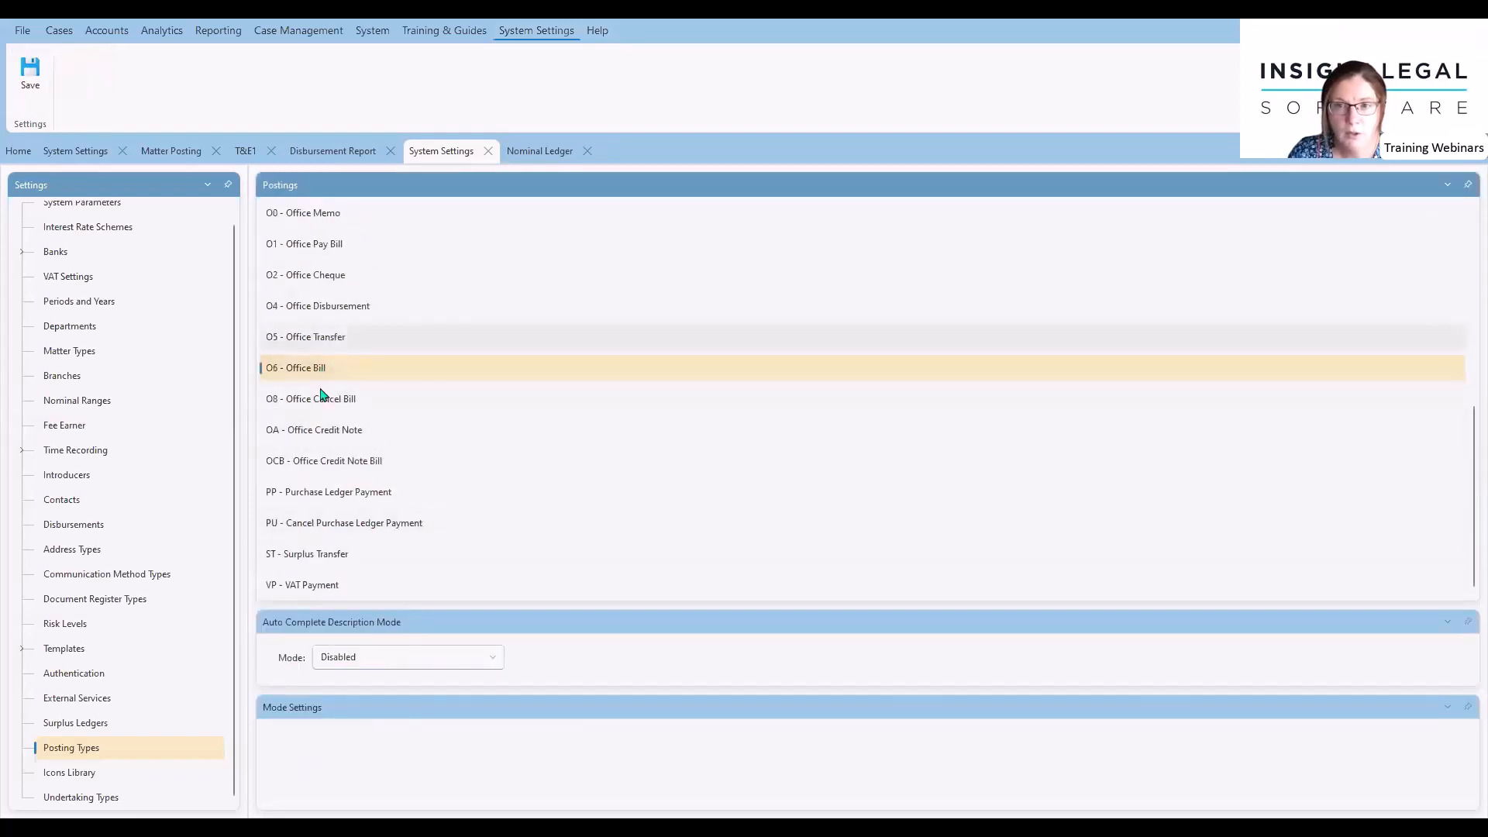
left_click(429, 660)
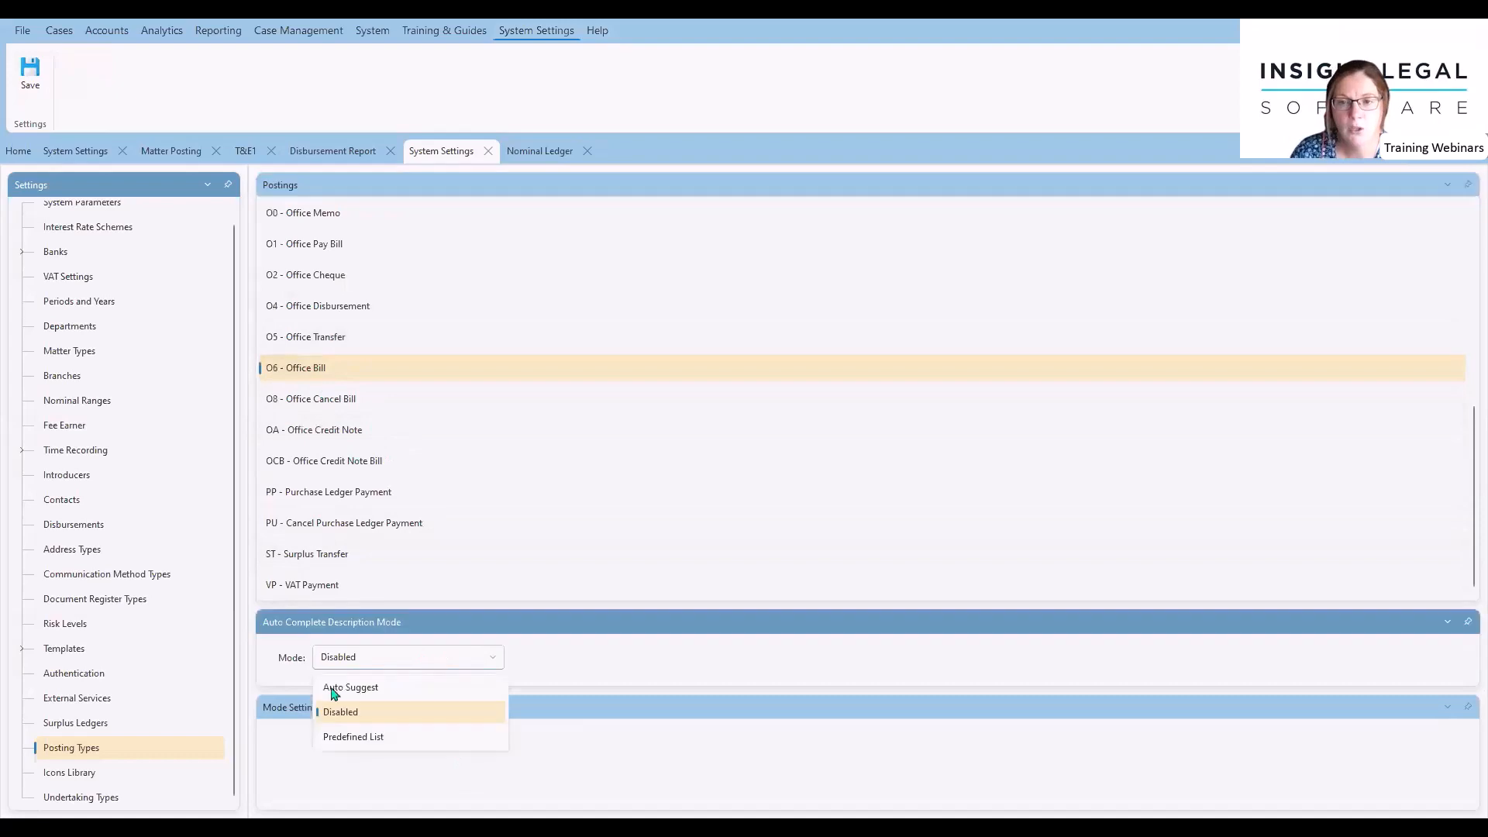
left_click(374, 746)
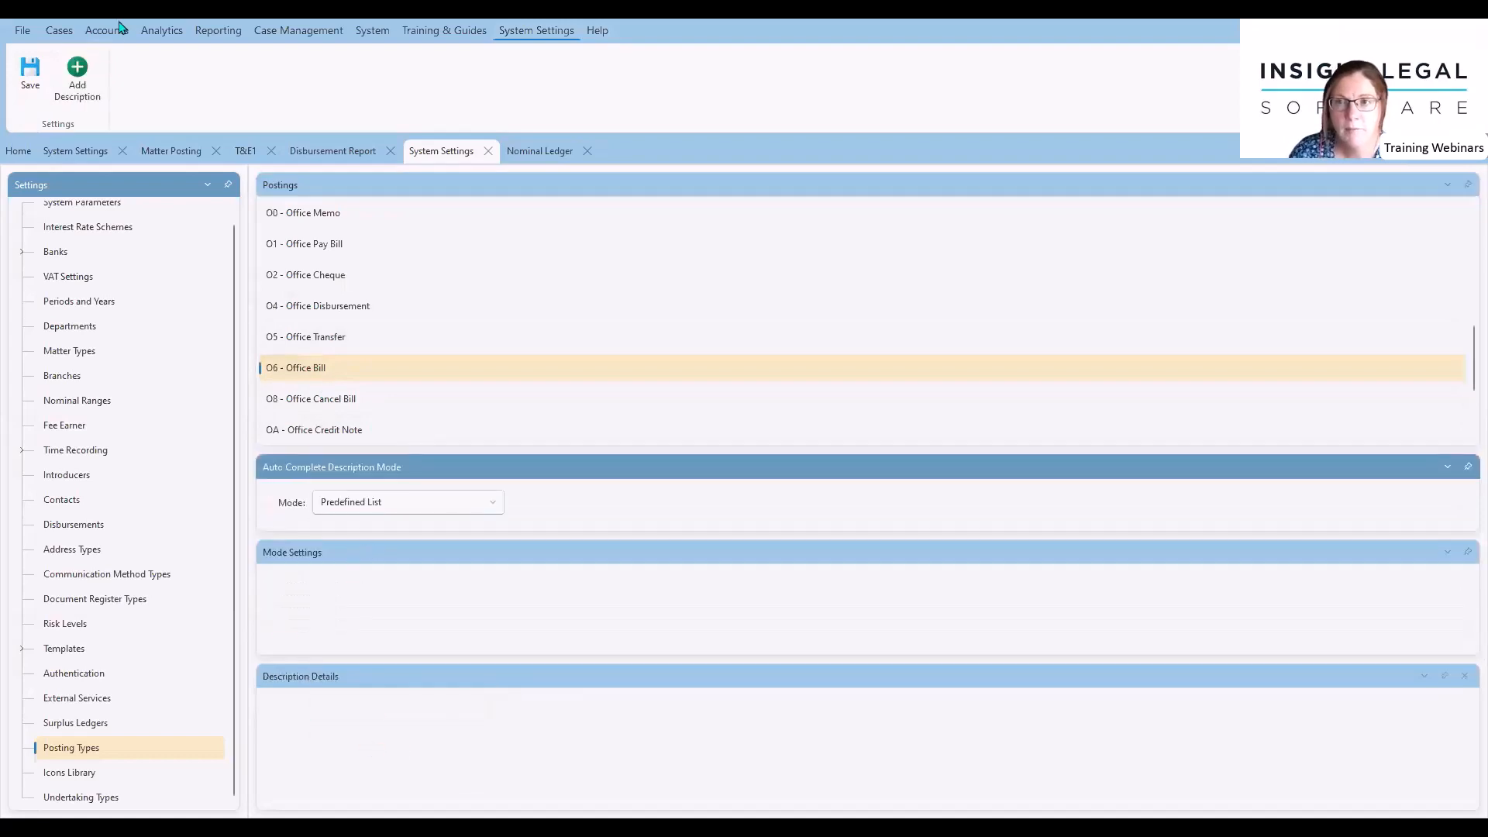
Add a predefined description to O6 - Office Bill with code 1 and text "Bill of Costs".
left_click(77, 72)
left_click(362, 712)
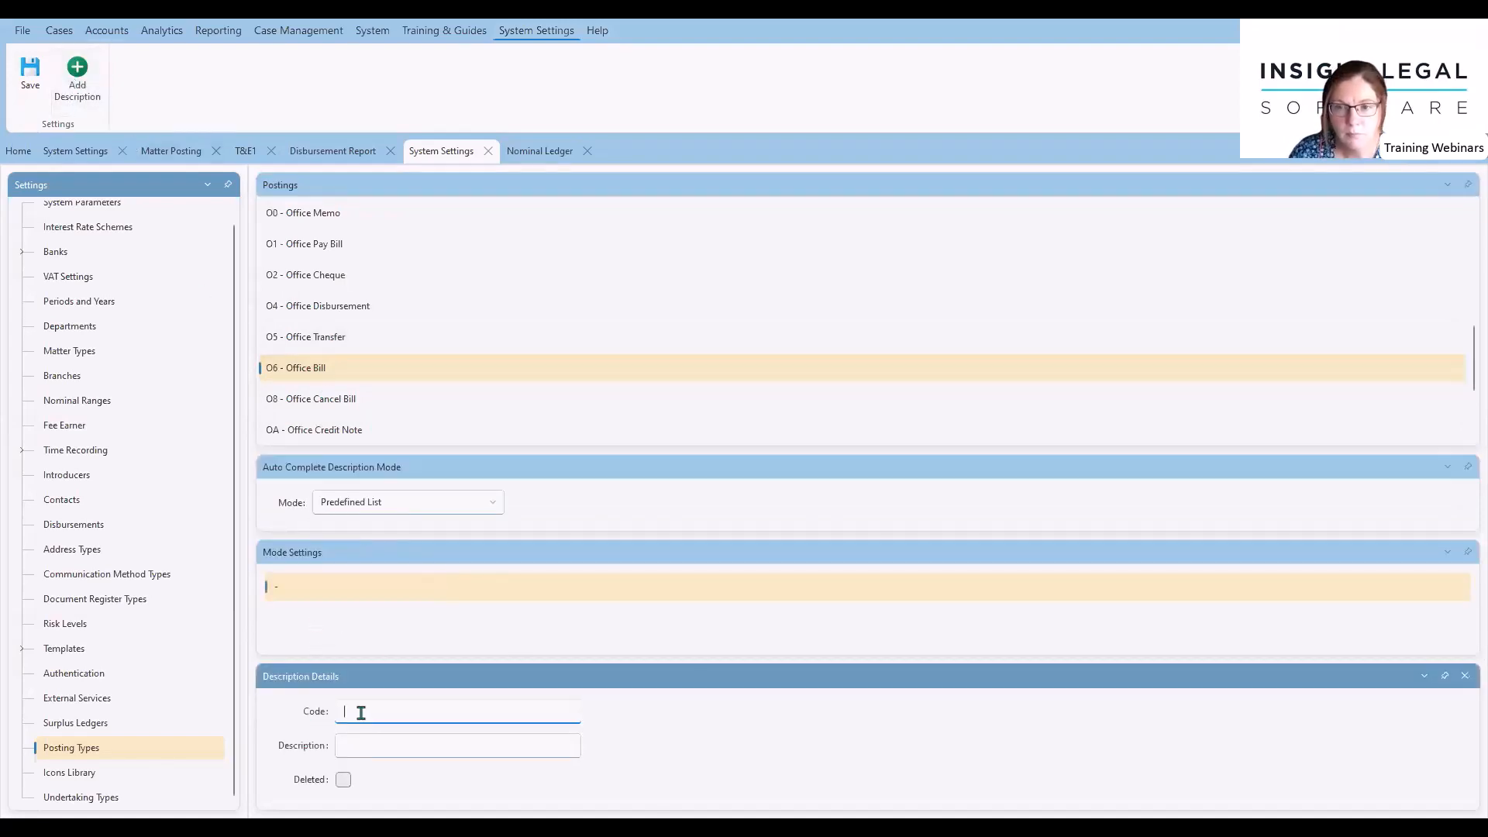
type("1")
key("Tab")
type("Bill of Costs")
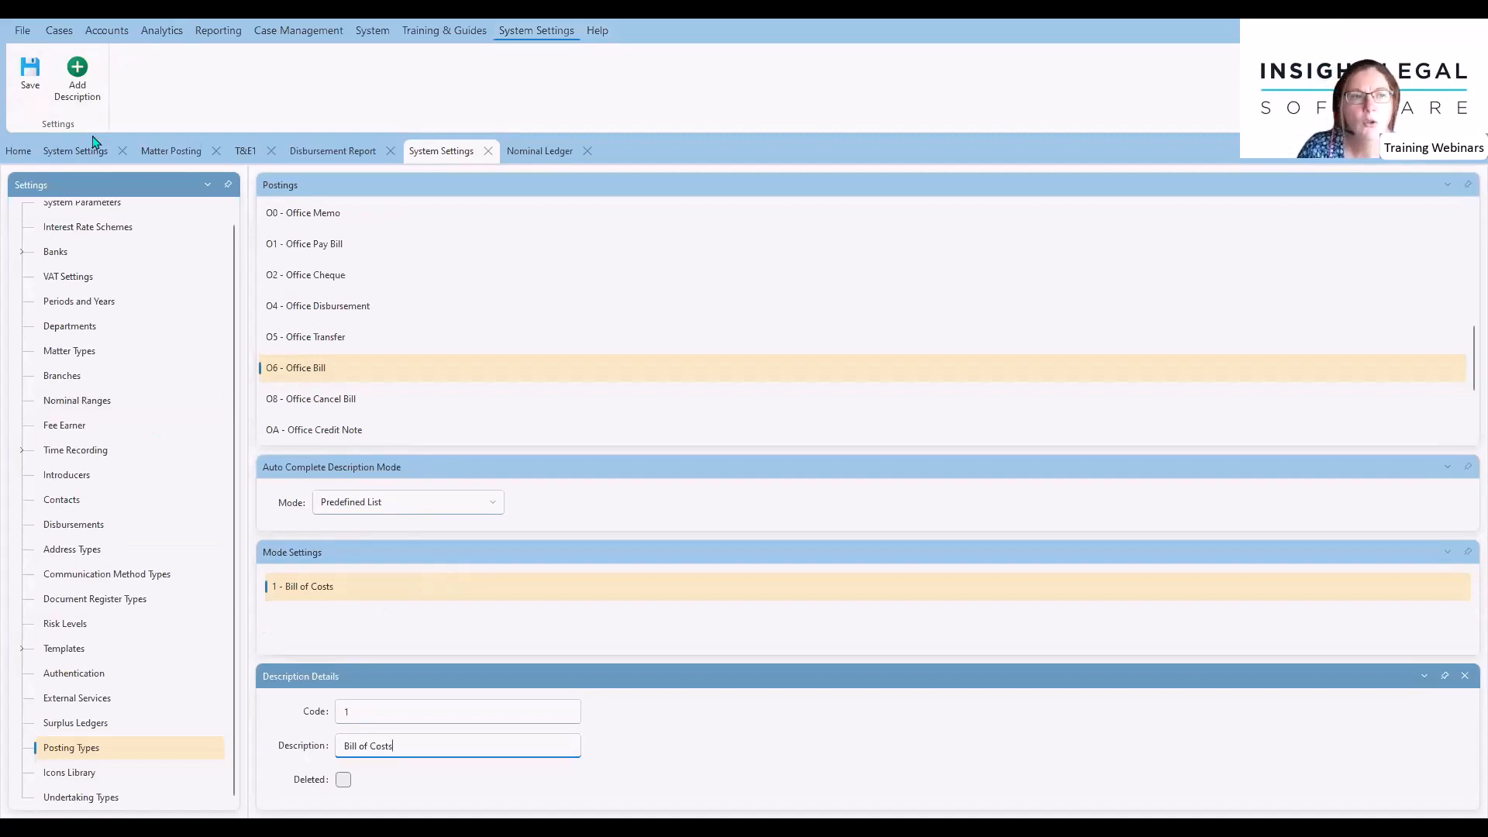
Add a second predefined description to O6 - Office Bill with code 2 and text "Interim Bill".
left_click(77, 78)
left_click(364, 716)
type("2")
key("Tab")
type("Interim")
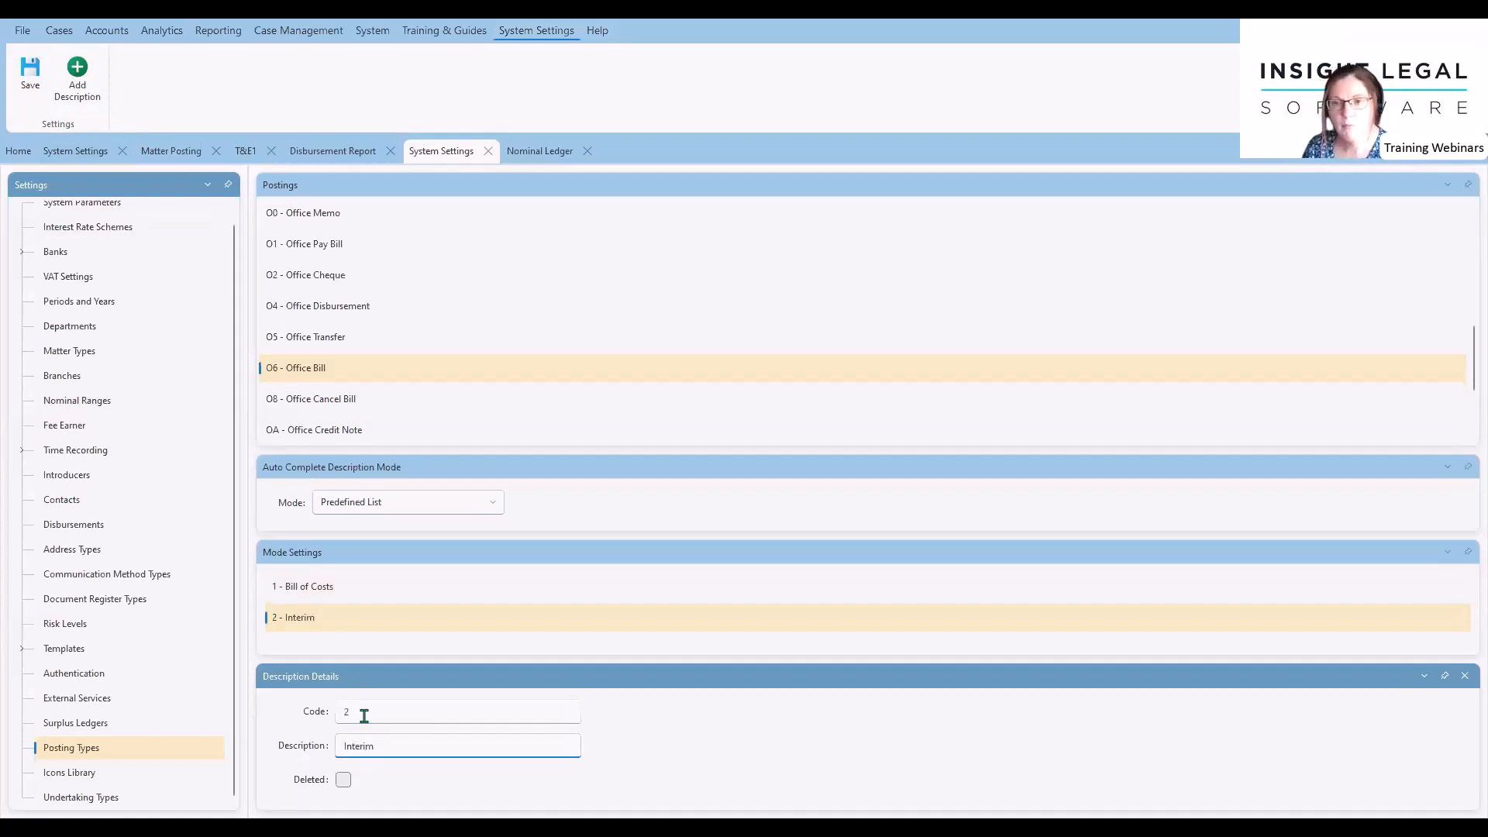
type(" Bill")
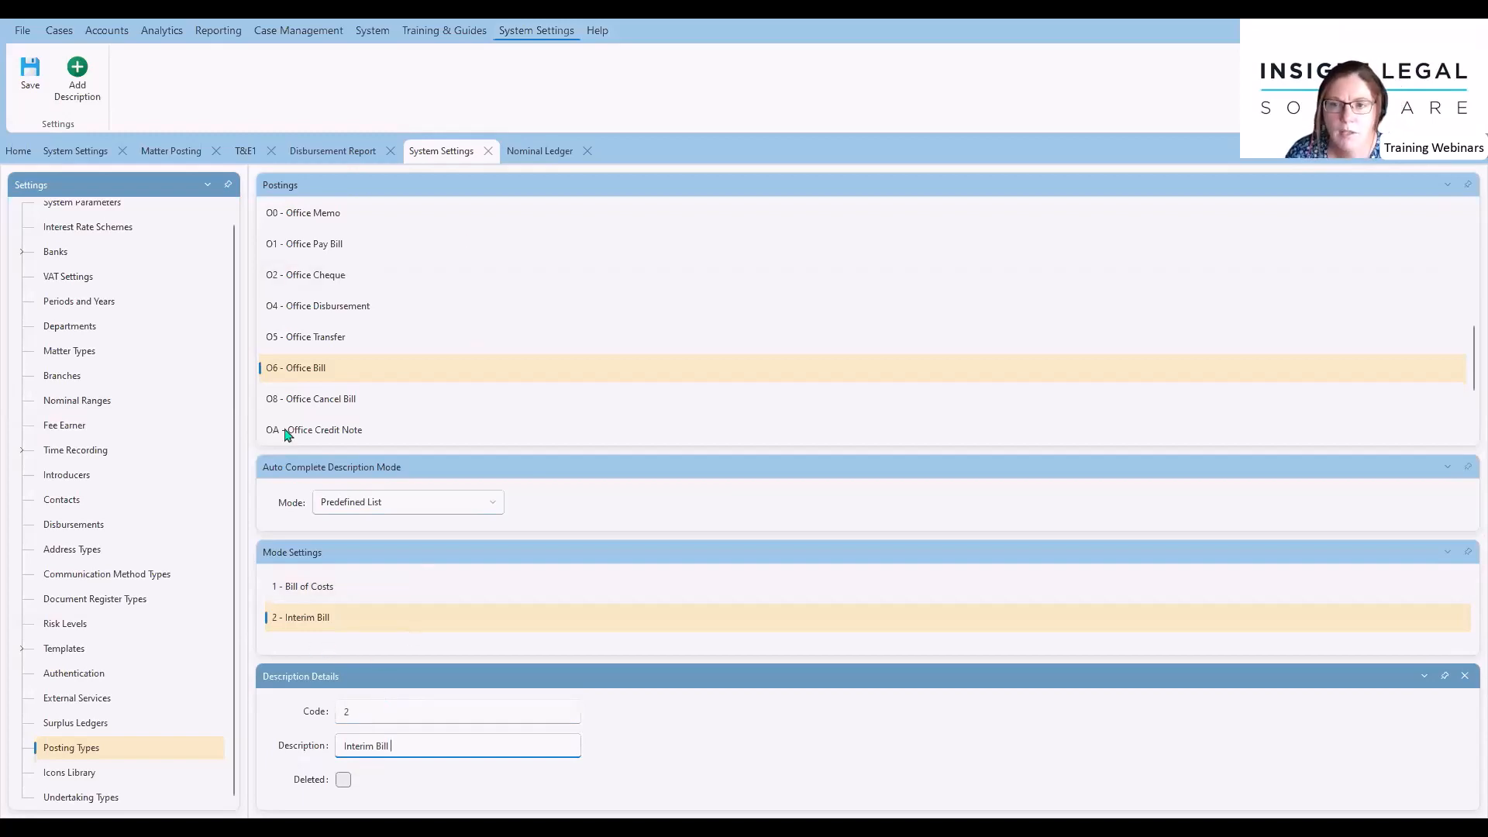
Add a third predefined description to O6 - Office Bill with code 3 and text "Final Bil", and save the settings.
left_click(77, 74)
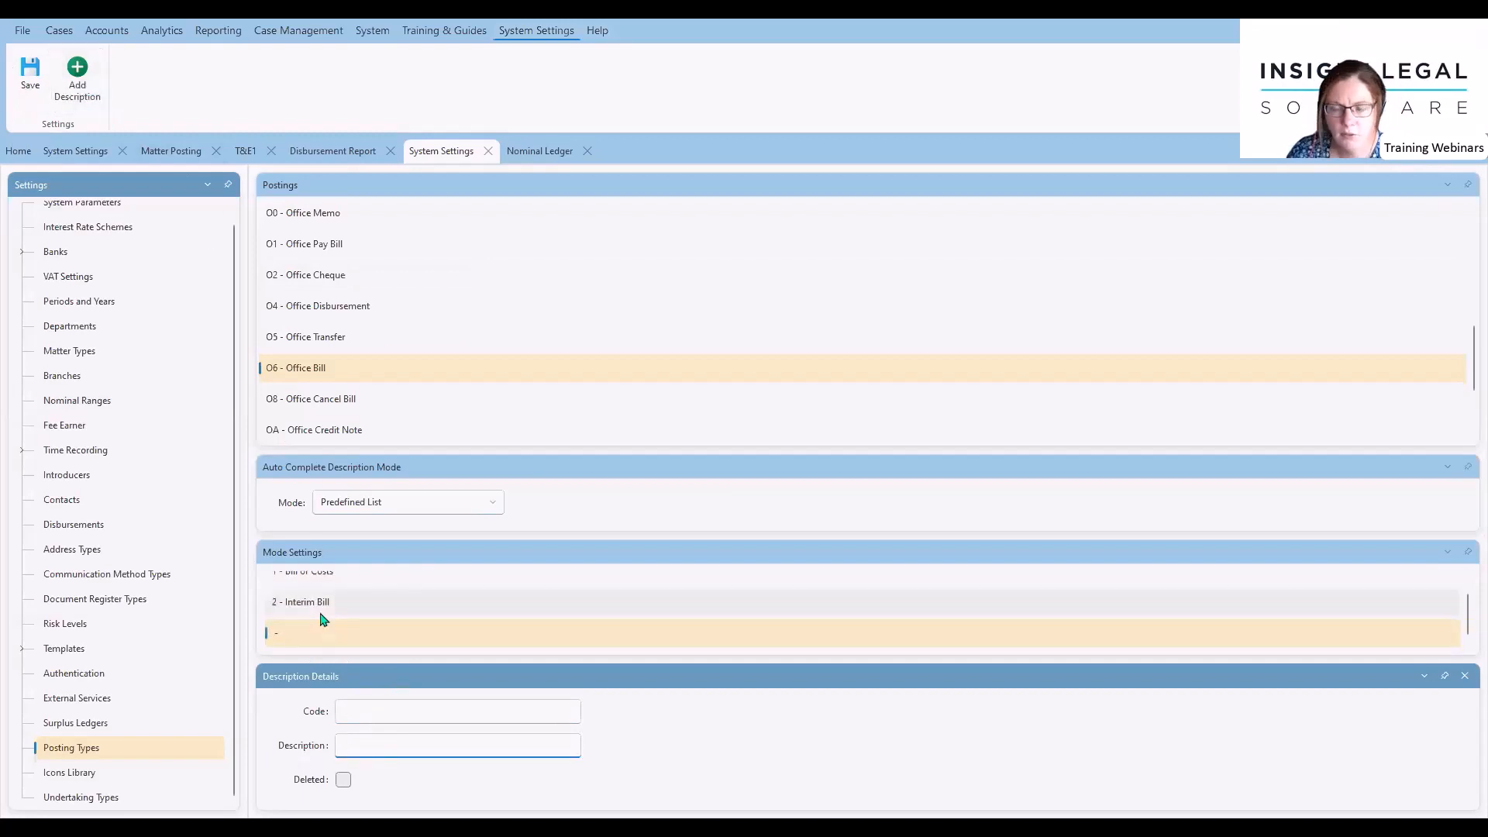
type("3")
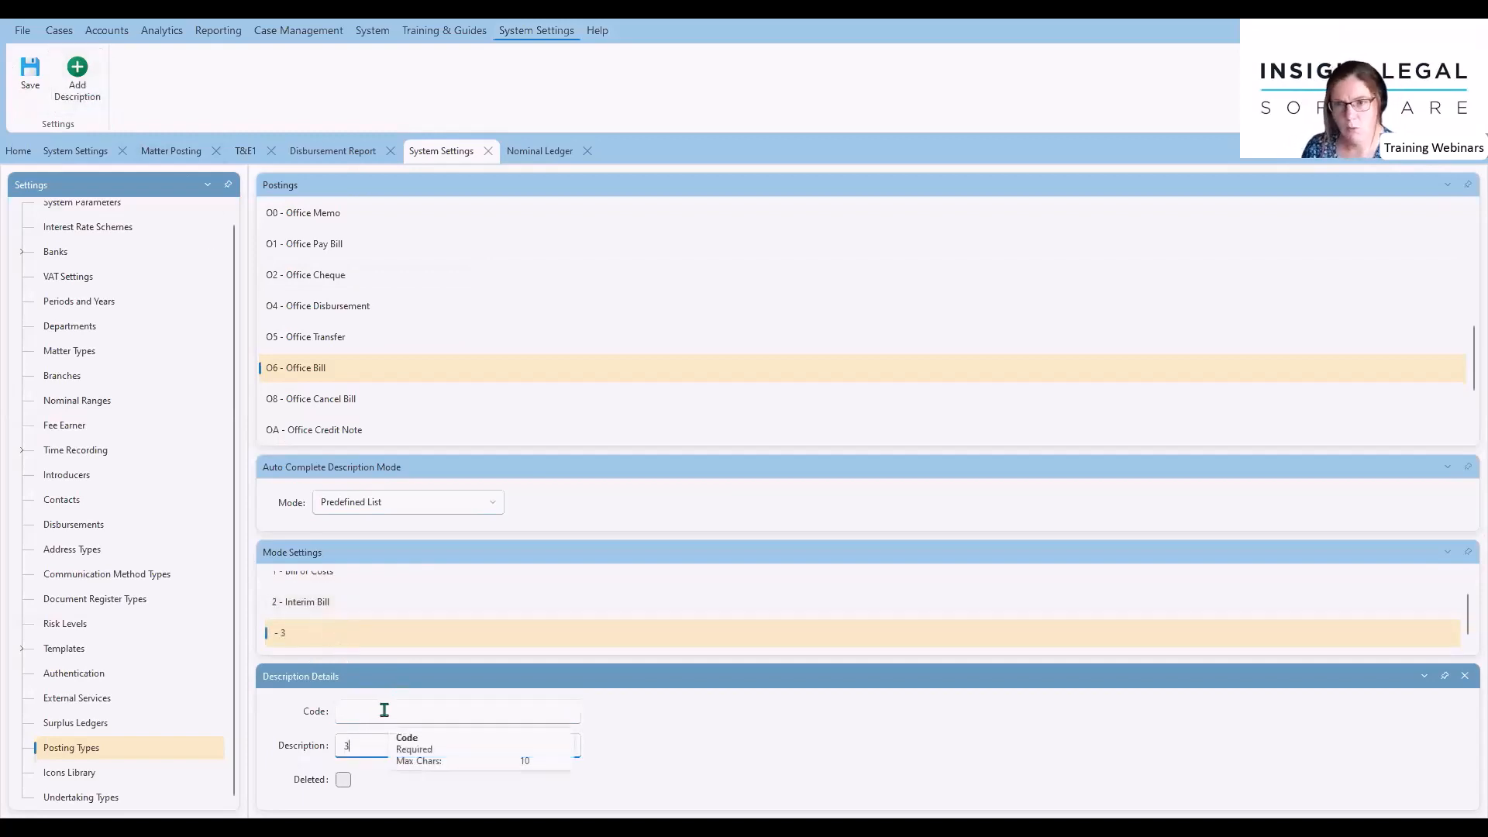
key("BackSpace")
left_click(380, 712)
type("3")
key("Tab")
type("Final Bil")
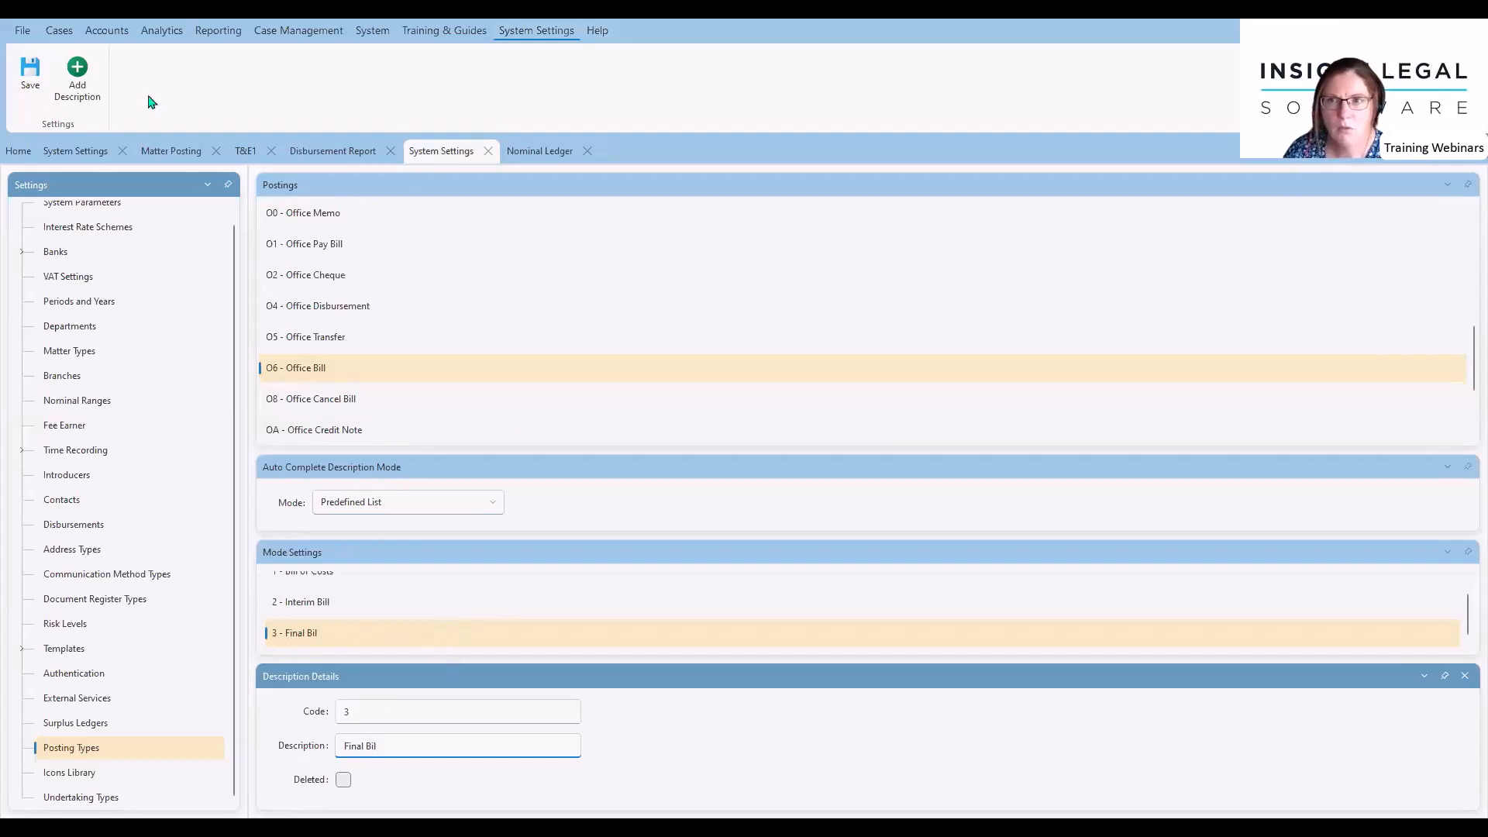
left_click(42, 80)
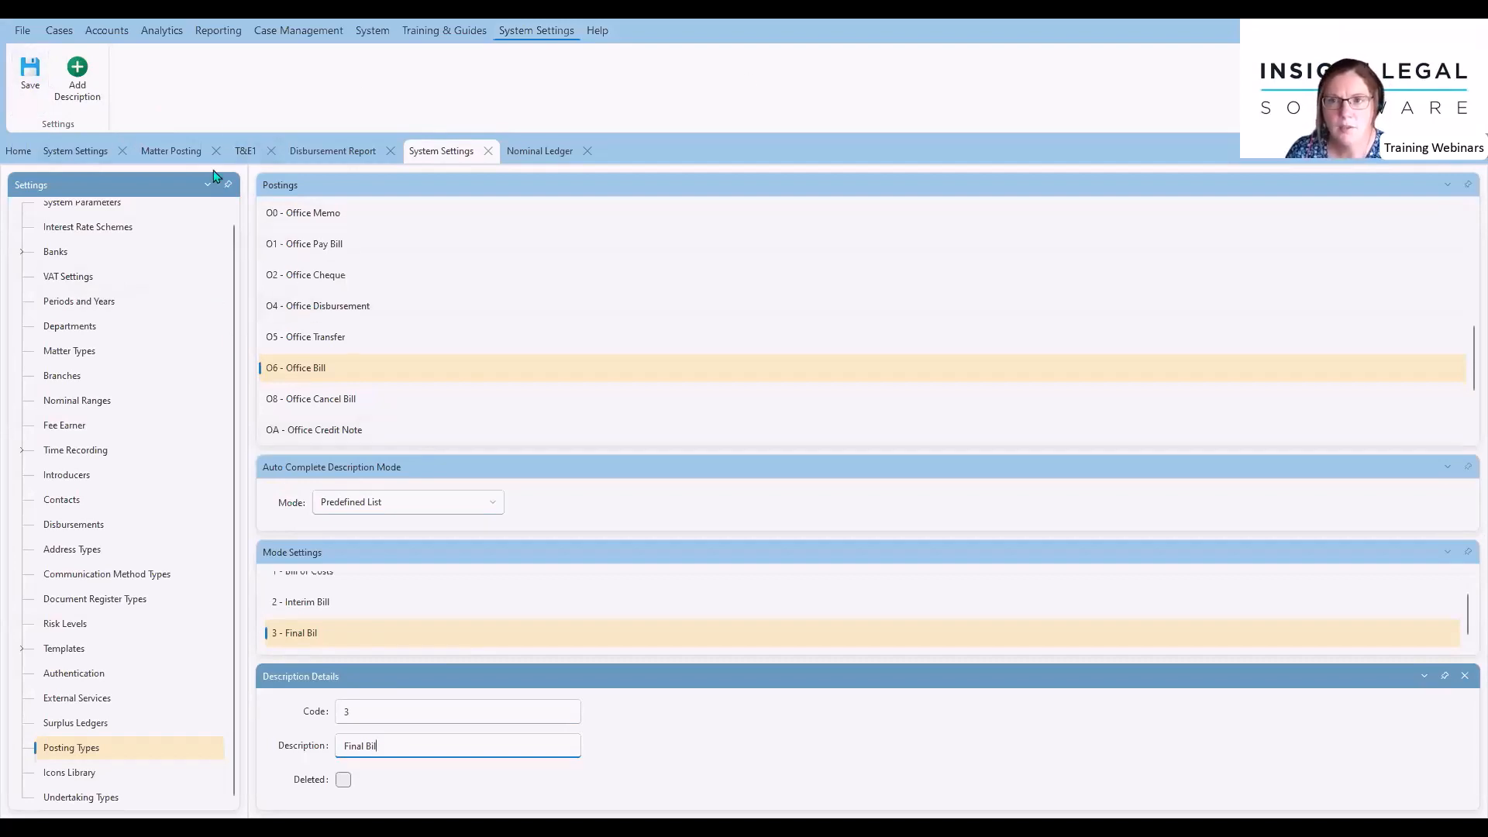
left_click(181, 153)
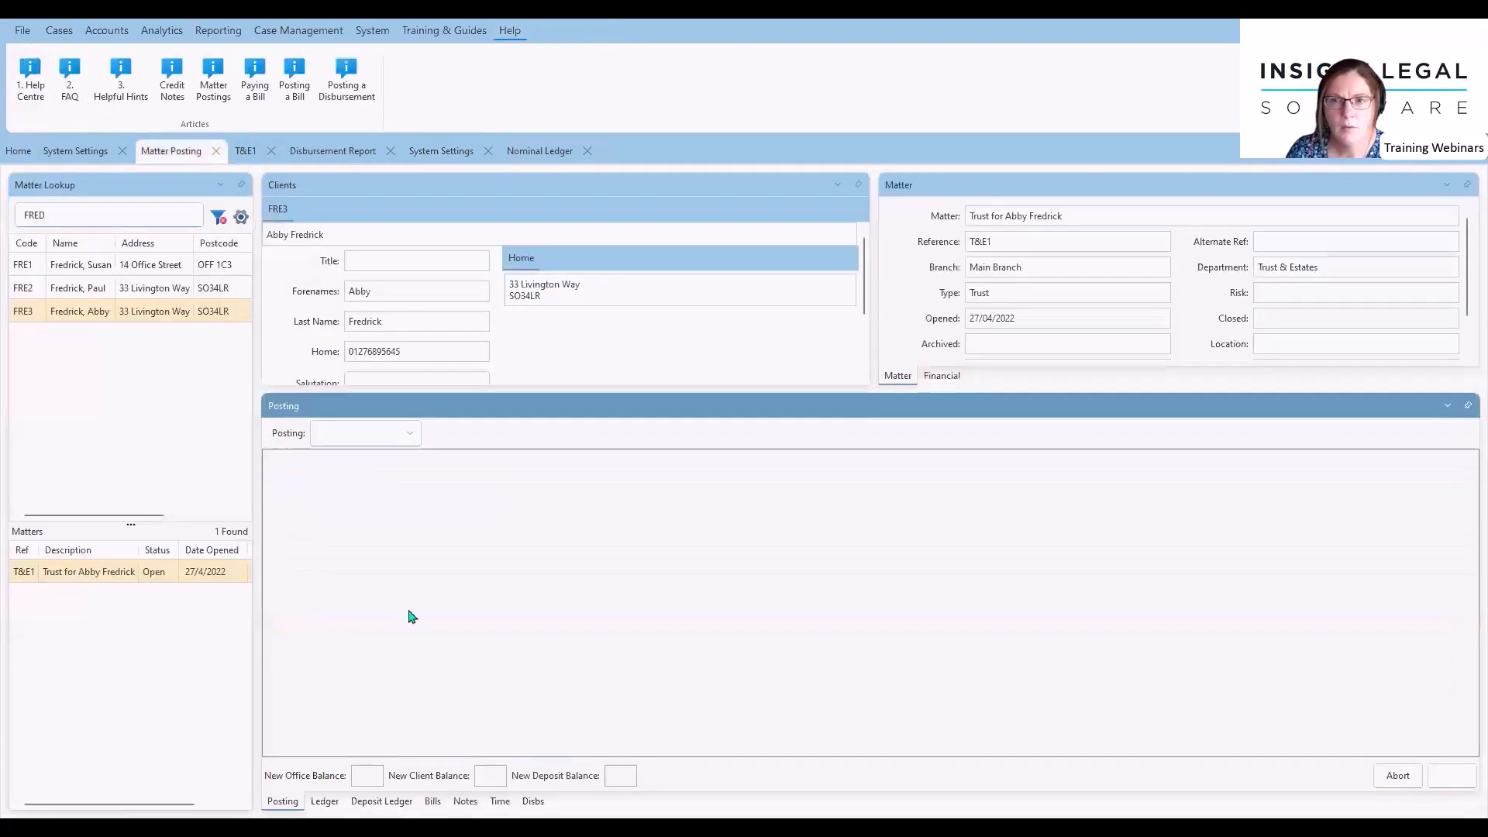
left_click(398, 434)
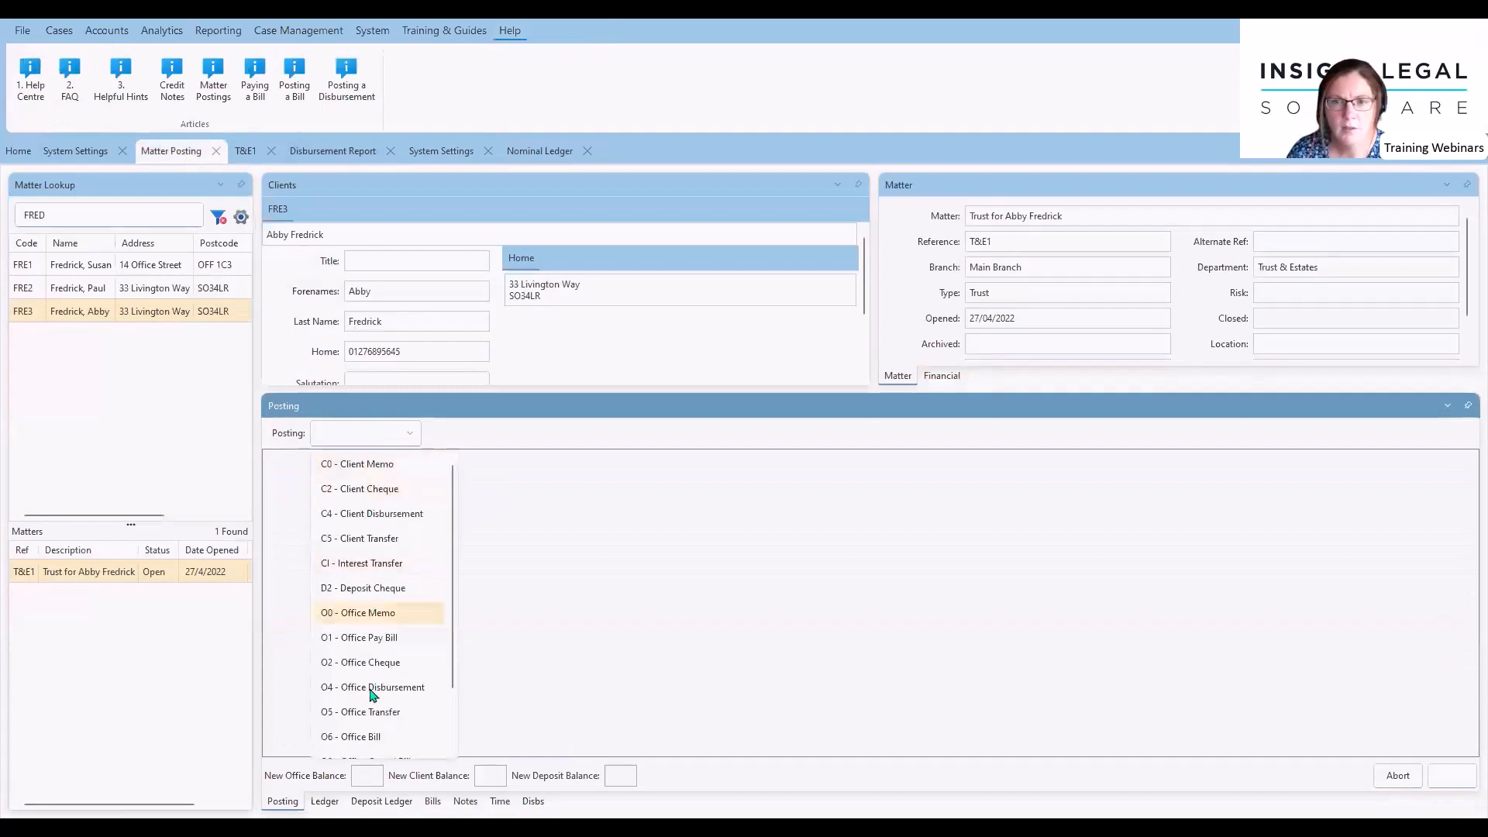
left_click(374, 490)
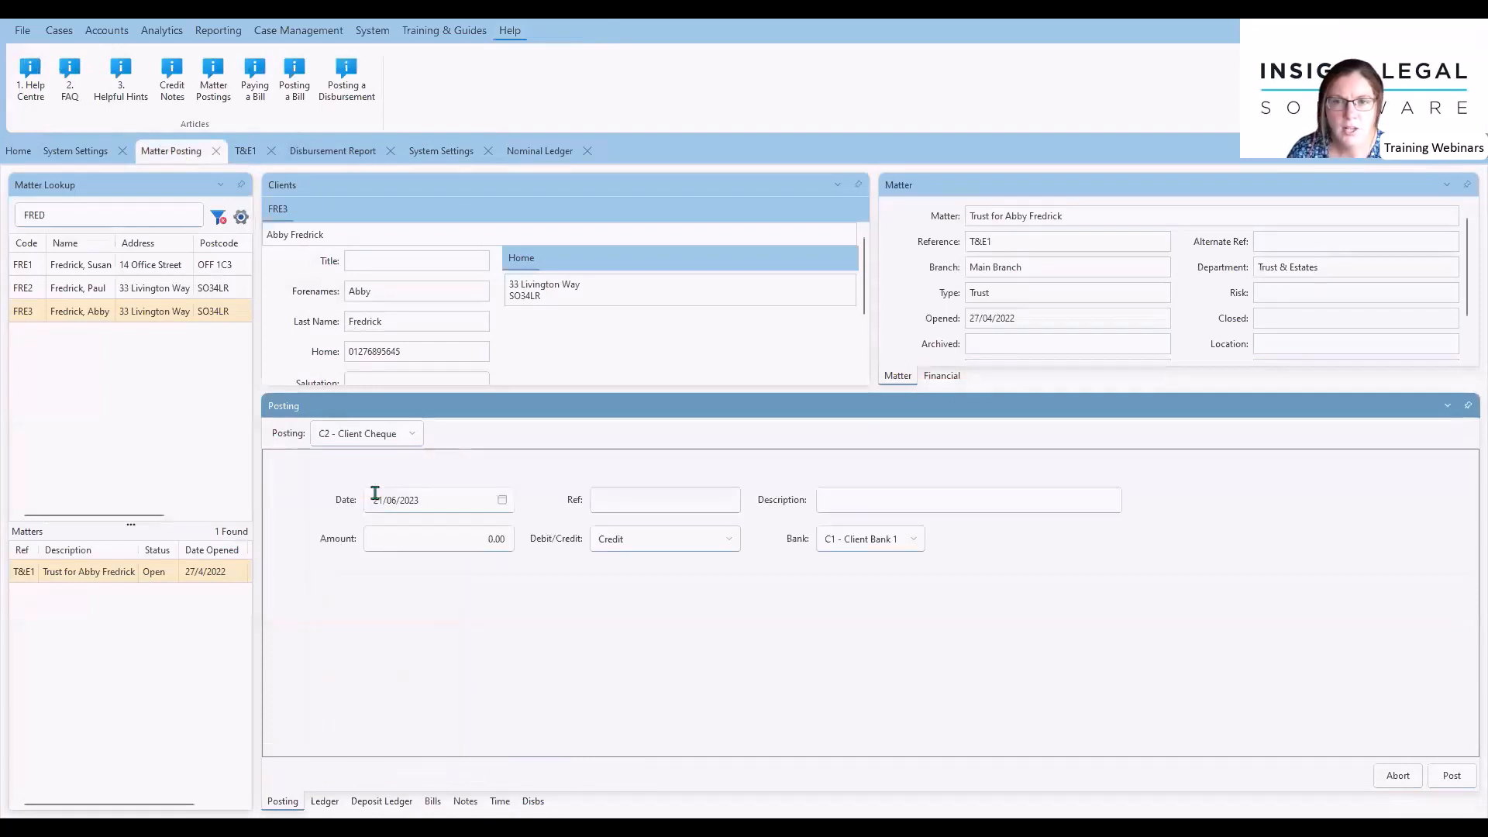
left_click(216, 152)
Open a new client matter posting, look up the client by first name and select the client's trust matter.
left_click(107, 31)
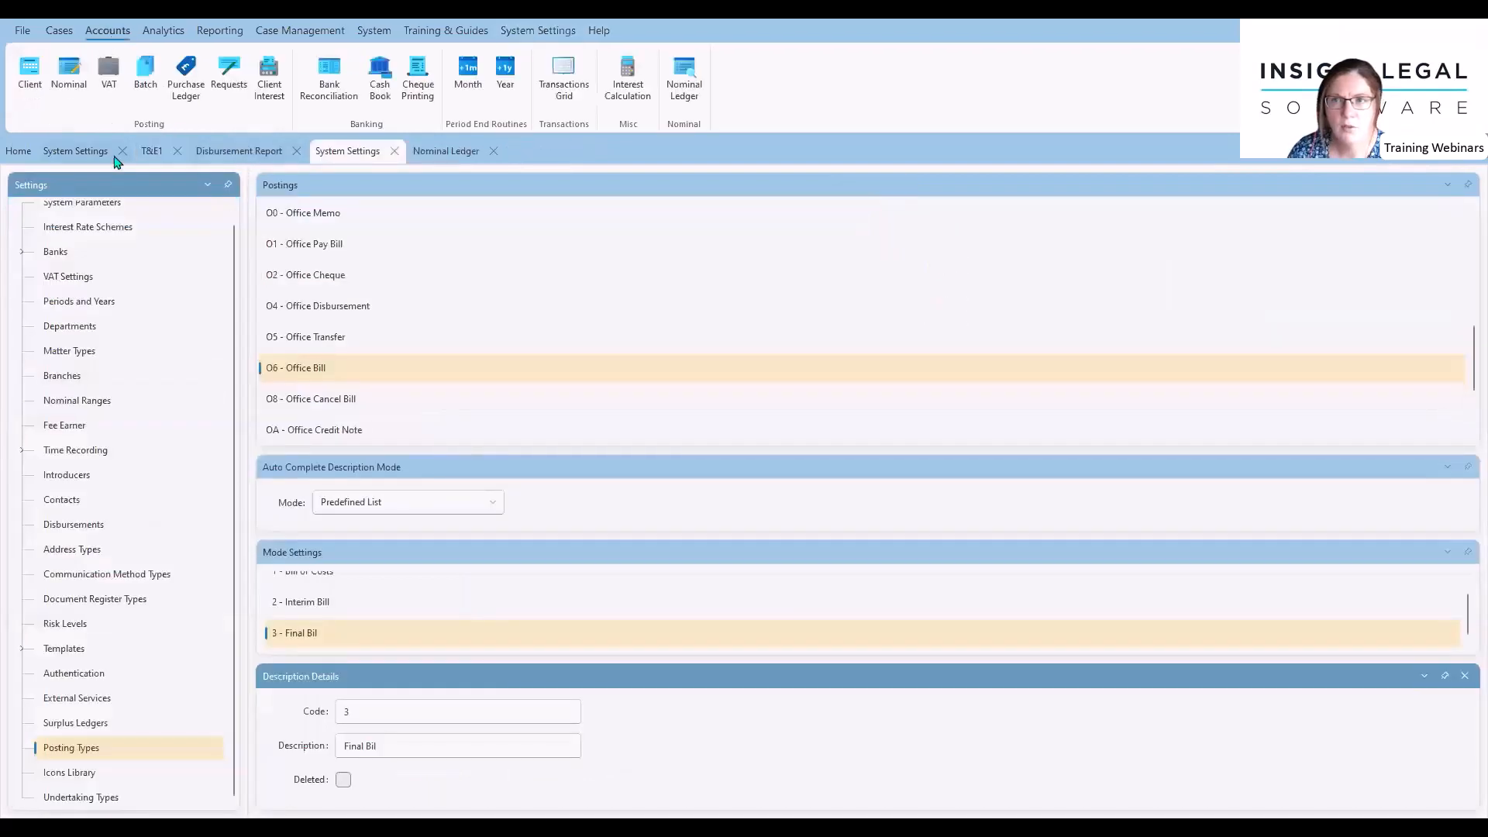
left_click(37, 93)
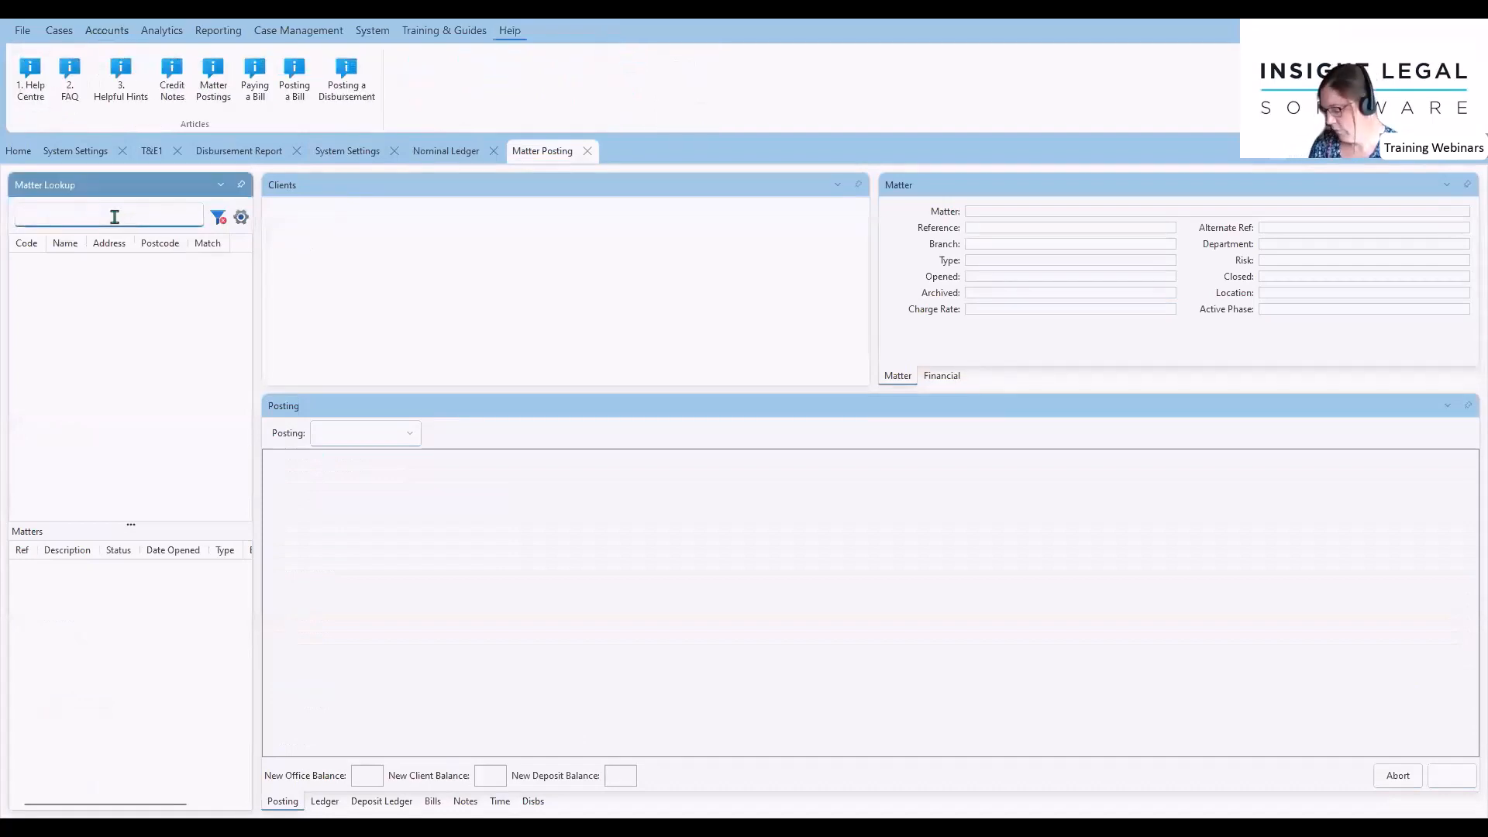
type("abby")
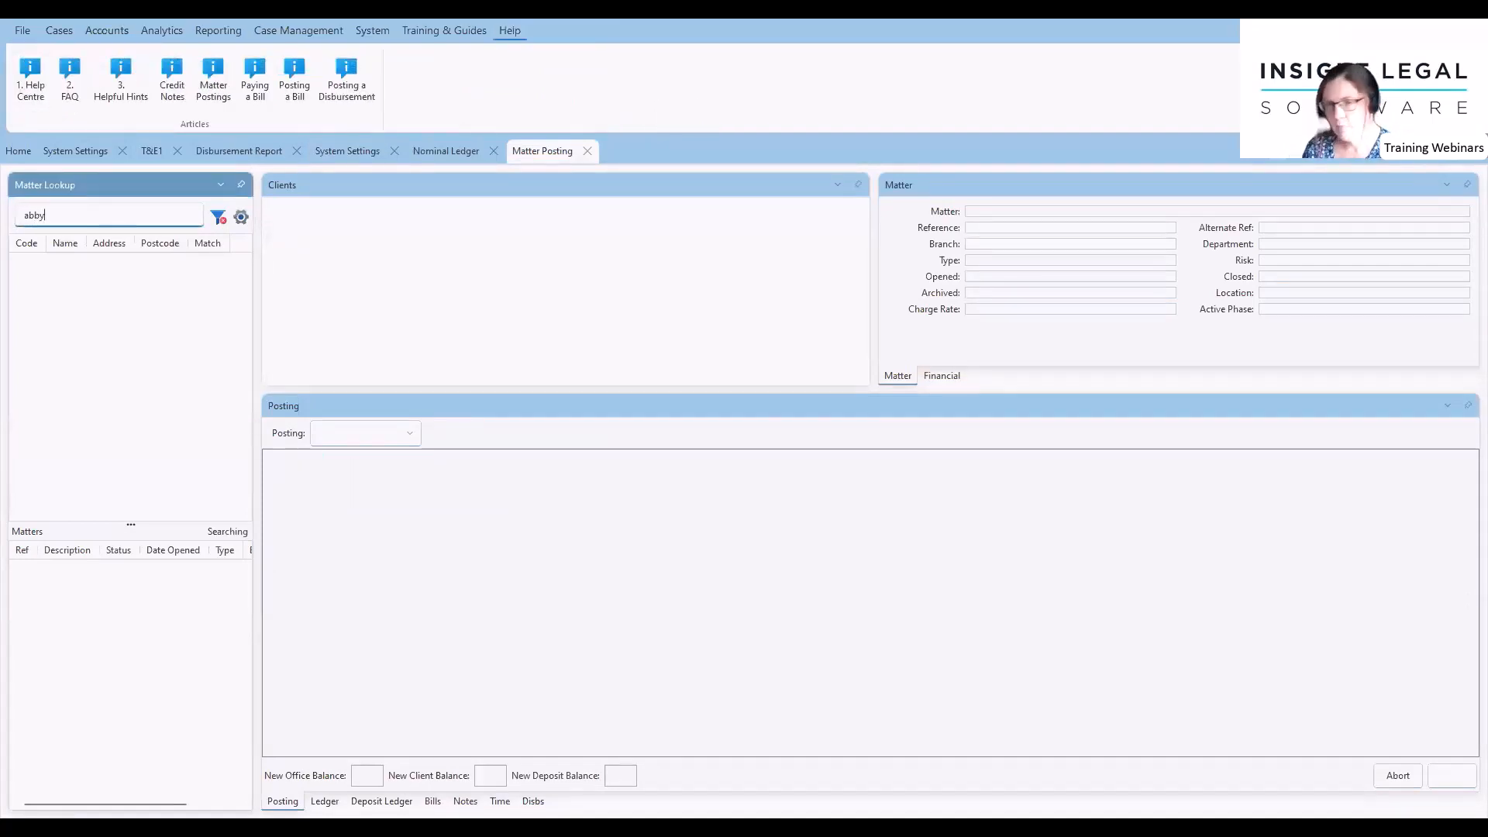
left_click(138, 572)
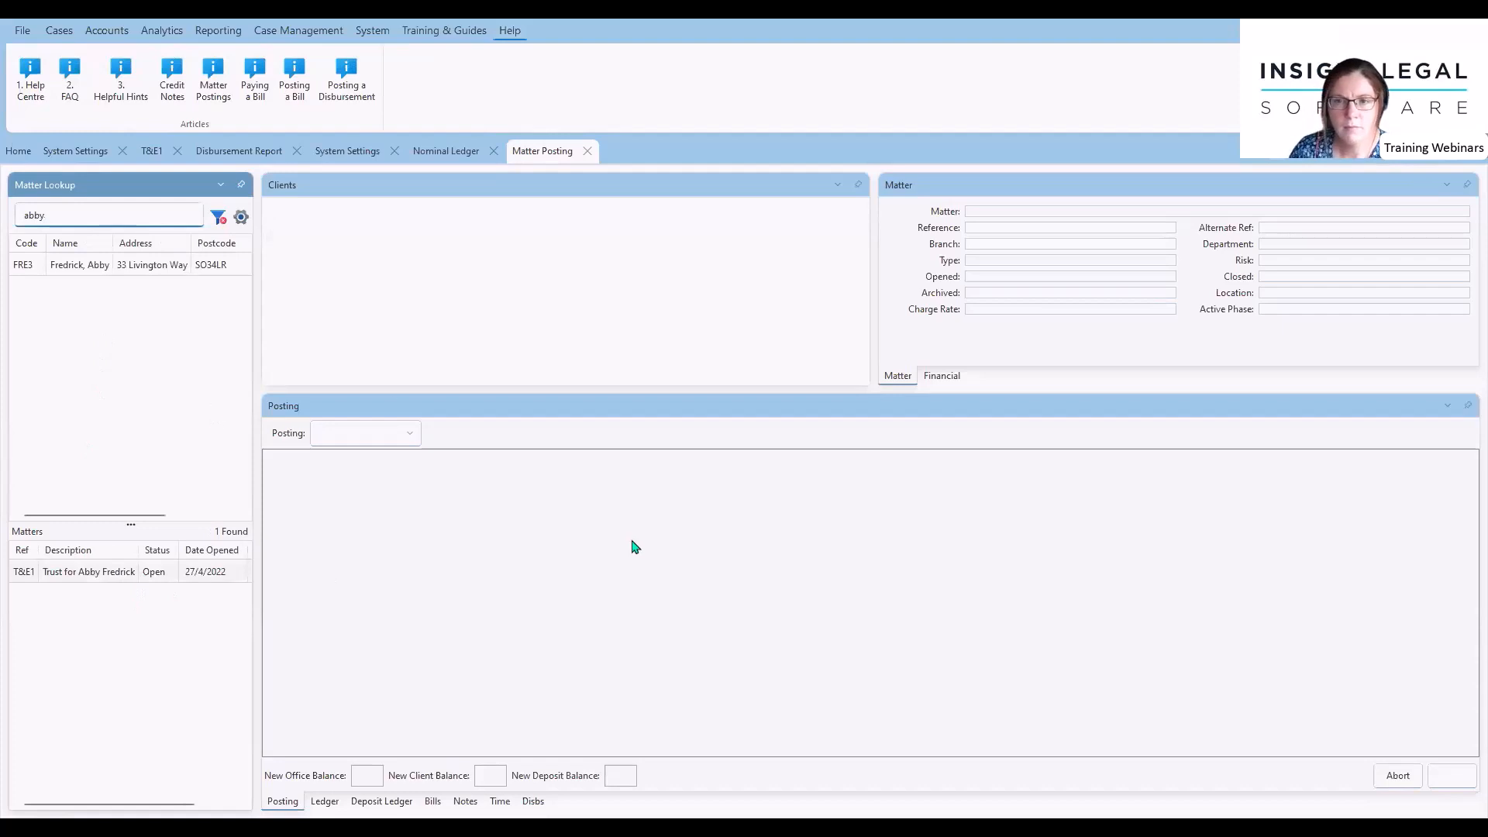
Start a C2 - Client Cheque posting on the matter and fill its description with the predefined "Payment received from client re bill".
left_click(411, 434)
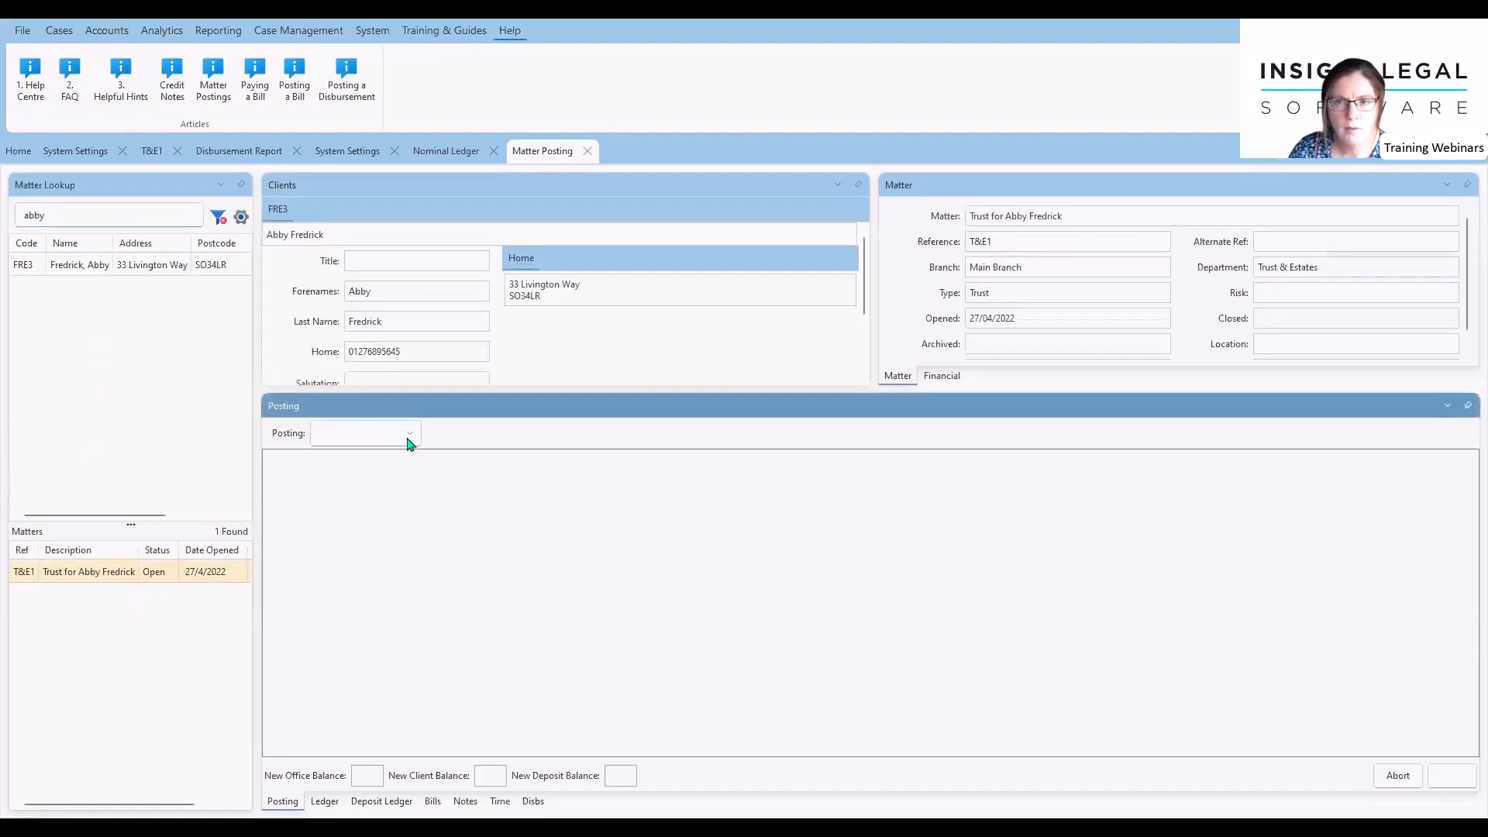
left_click(400, 488)
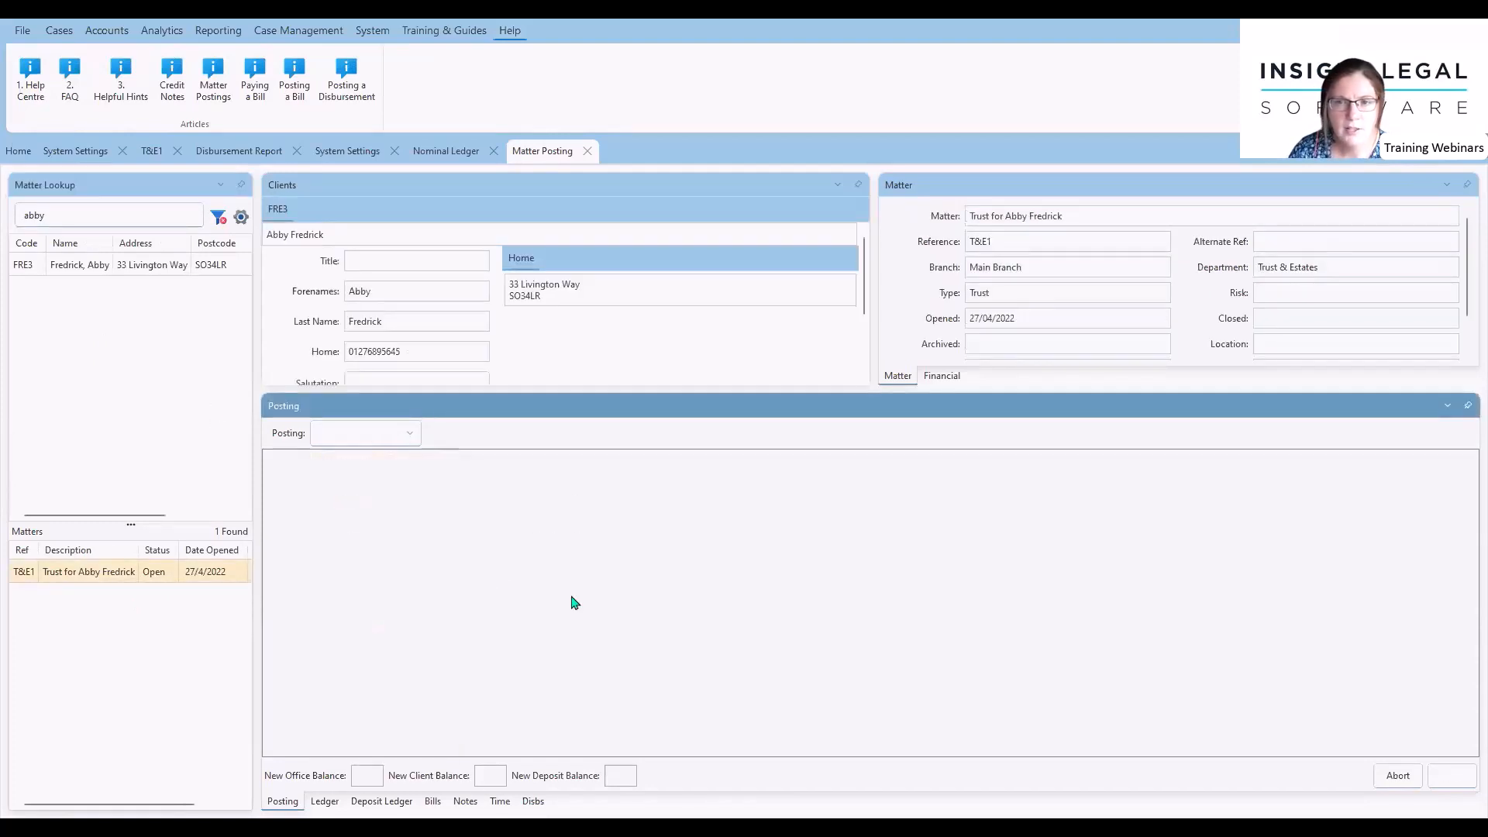
left_click(851, 507)
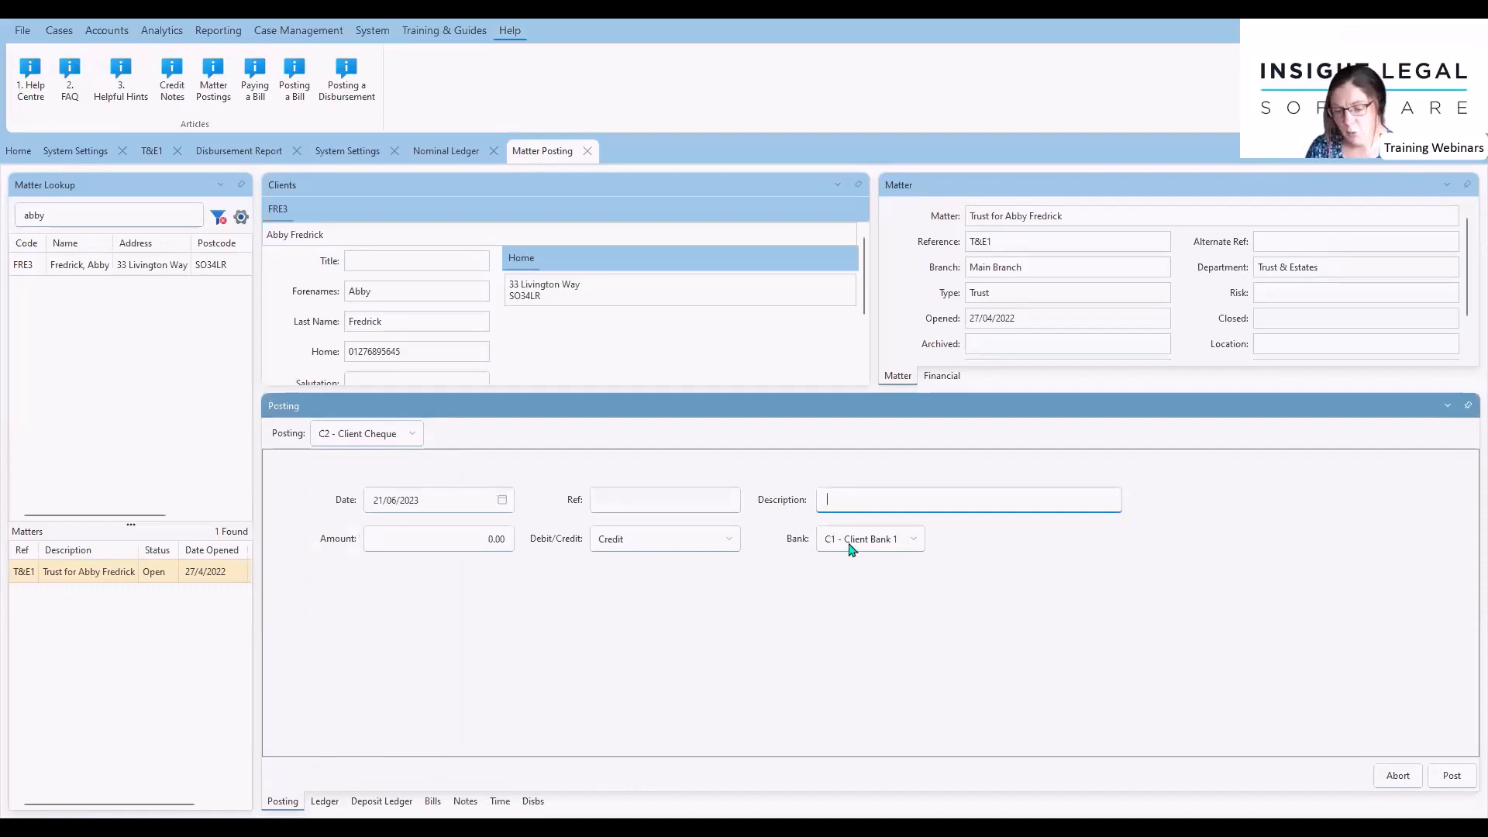
type("4")
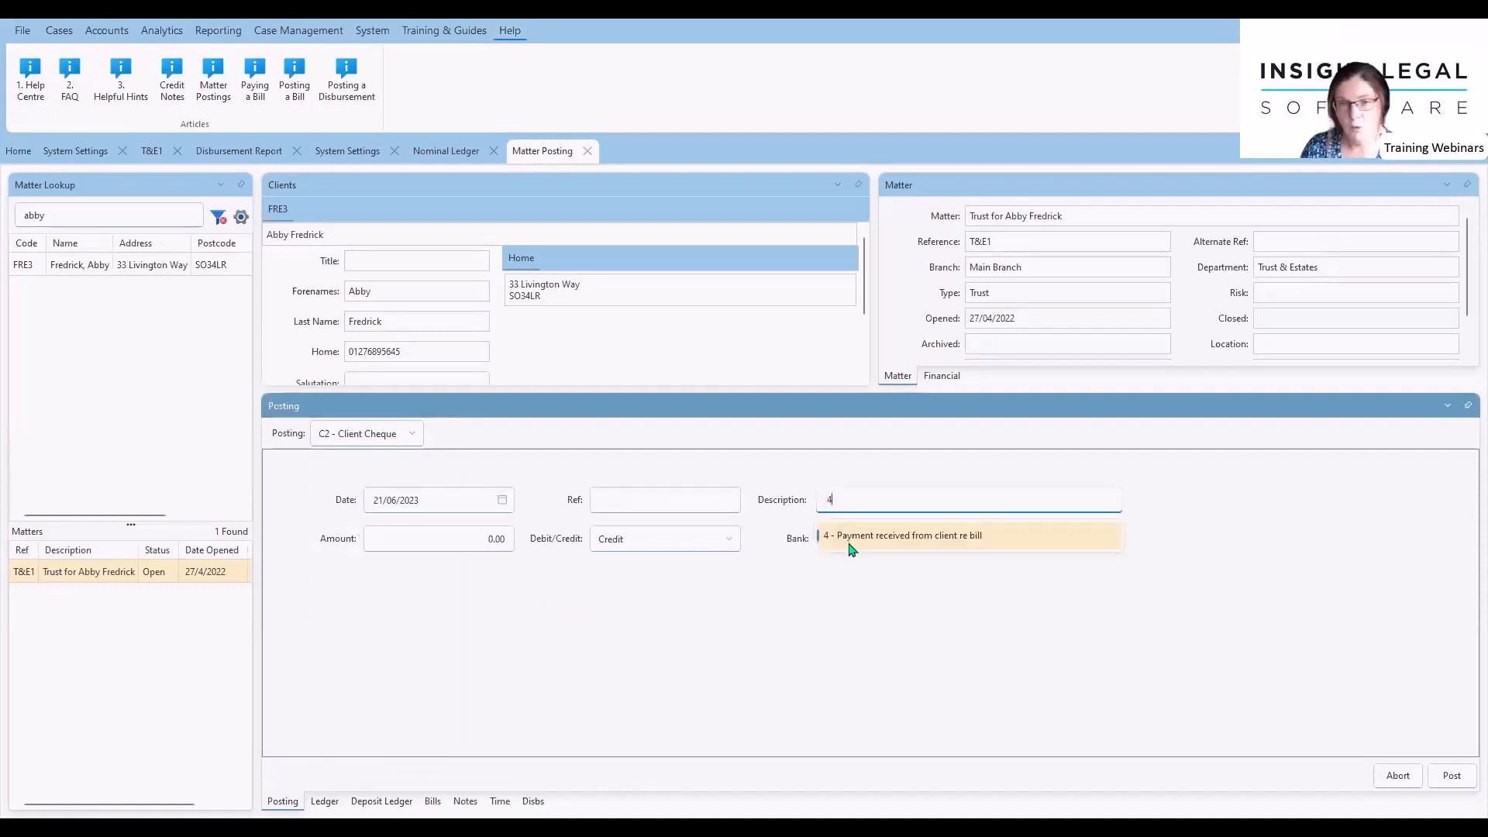
key("BackSpace")
type("pa")
key("BackSpace")
key("BackSpace")
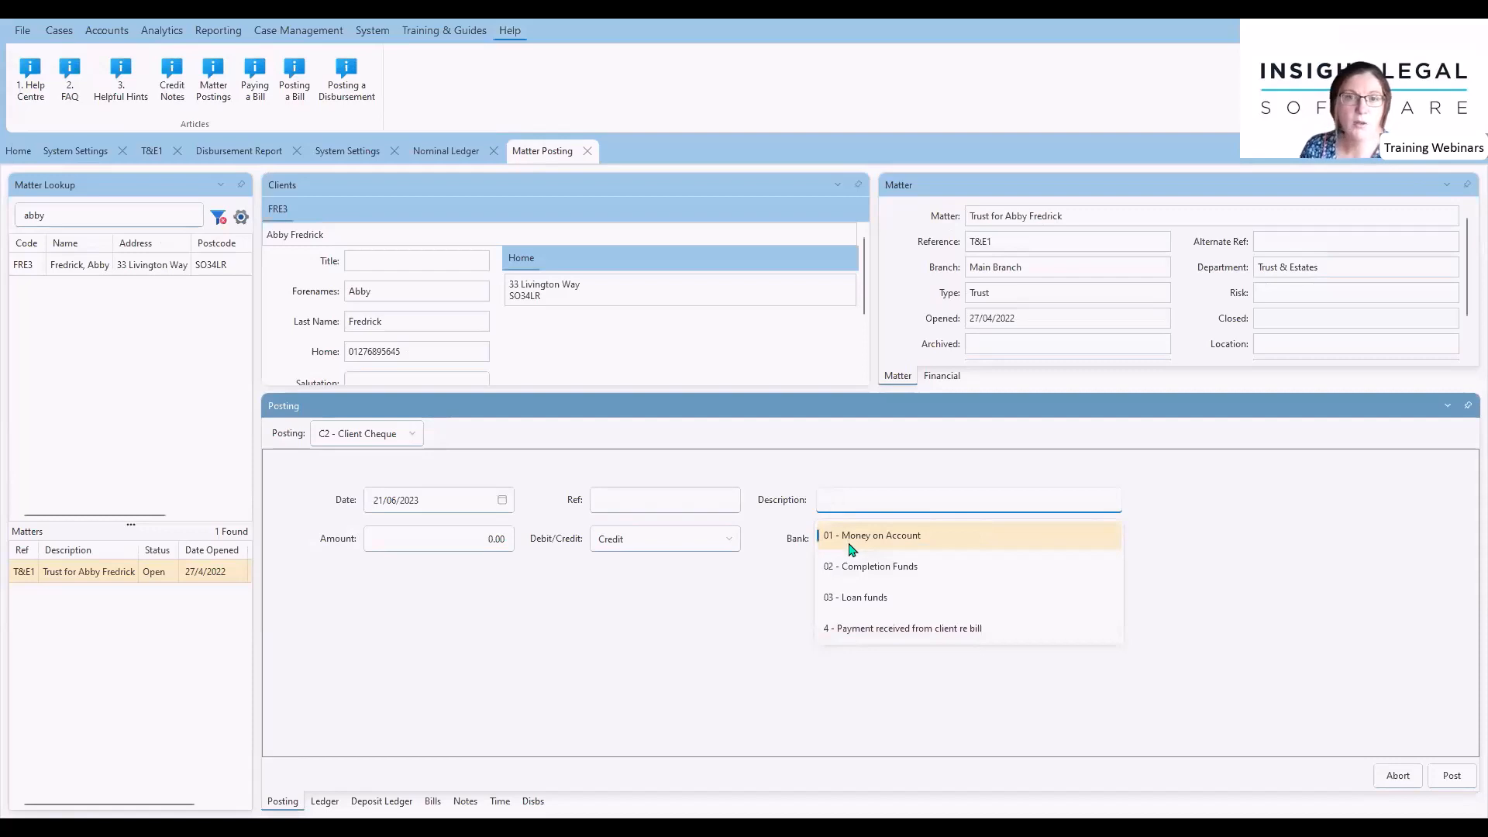
left_click(873, 628)
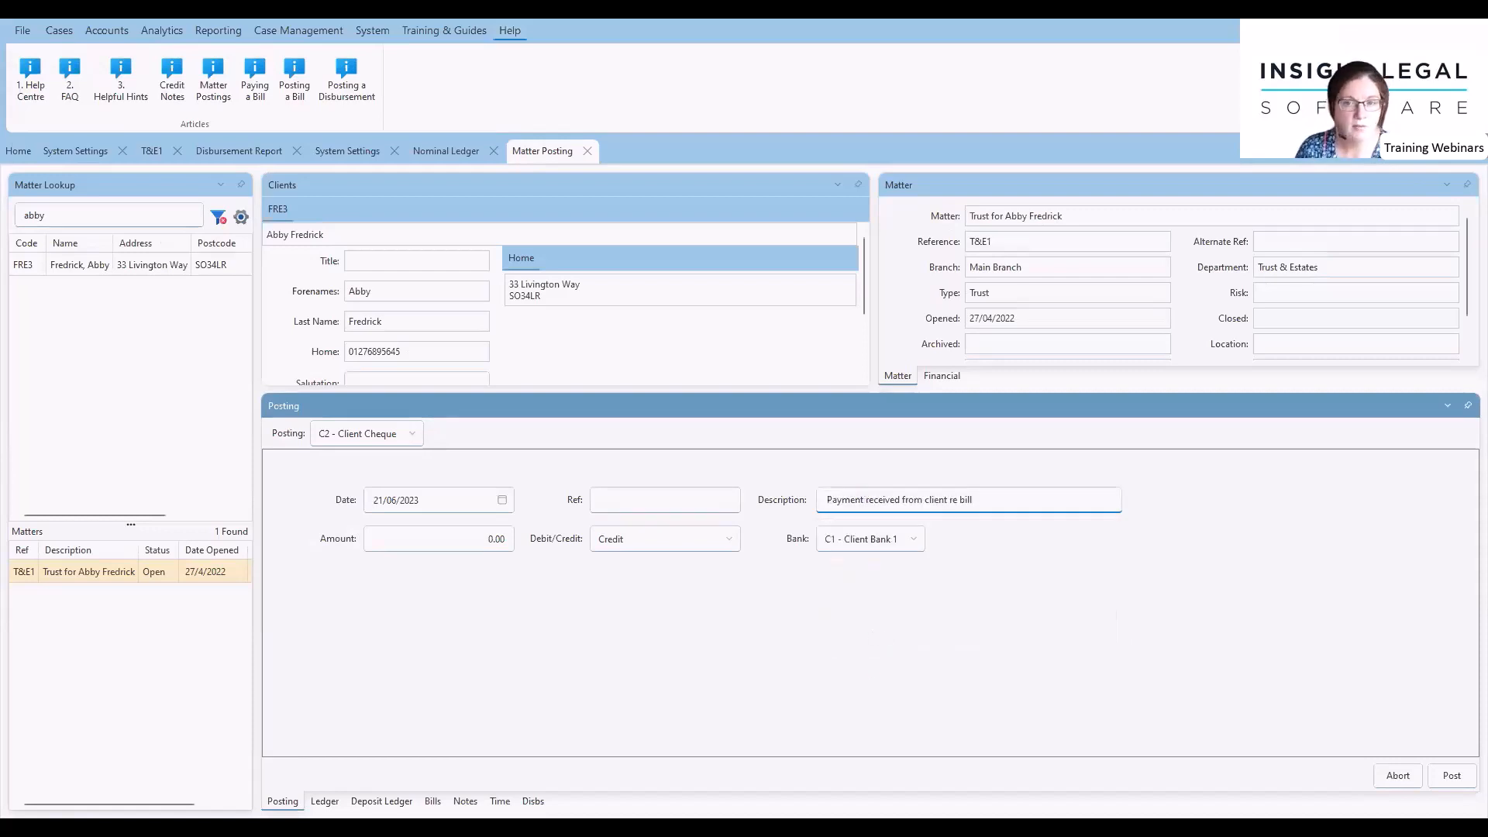
Set the client cheque's amount to 1,000.00 and its reference to "cp", and post it.
key("Tab")
type("1000")
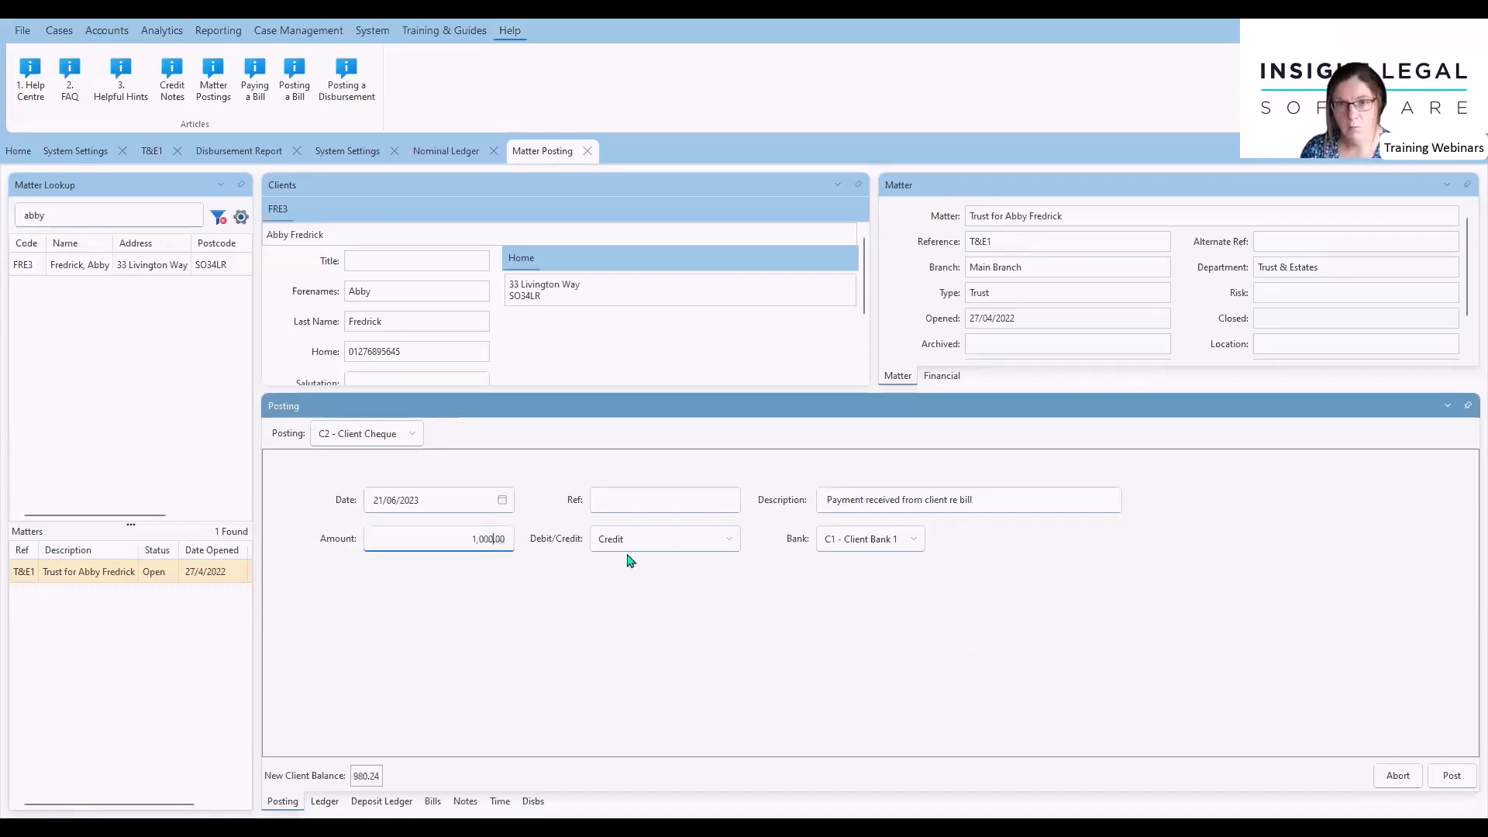
left_click(1458, 777)
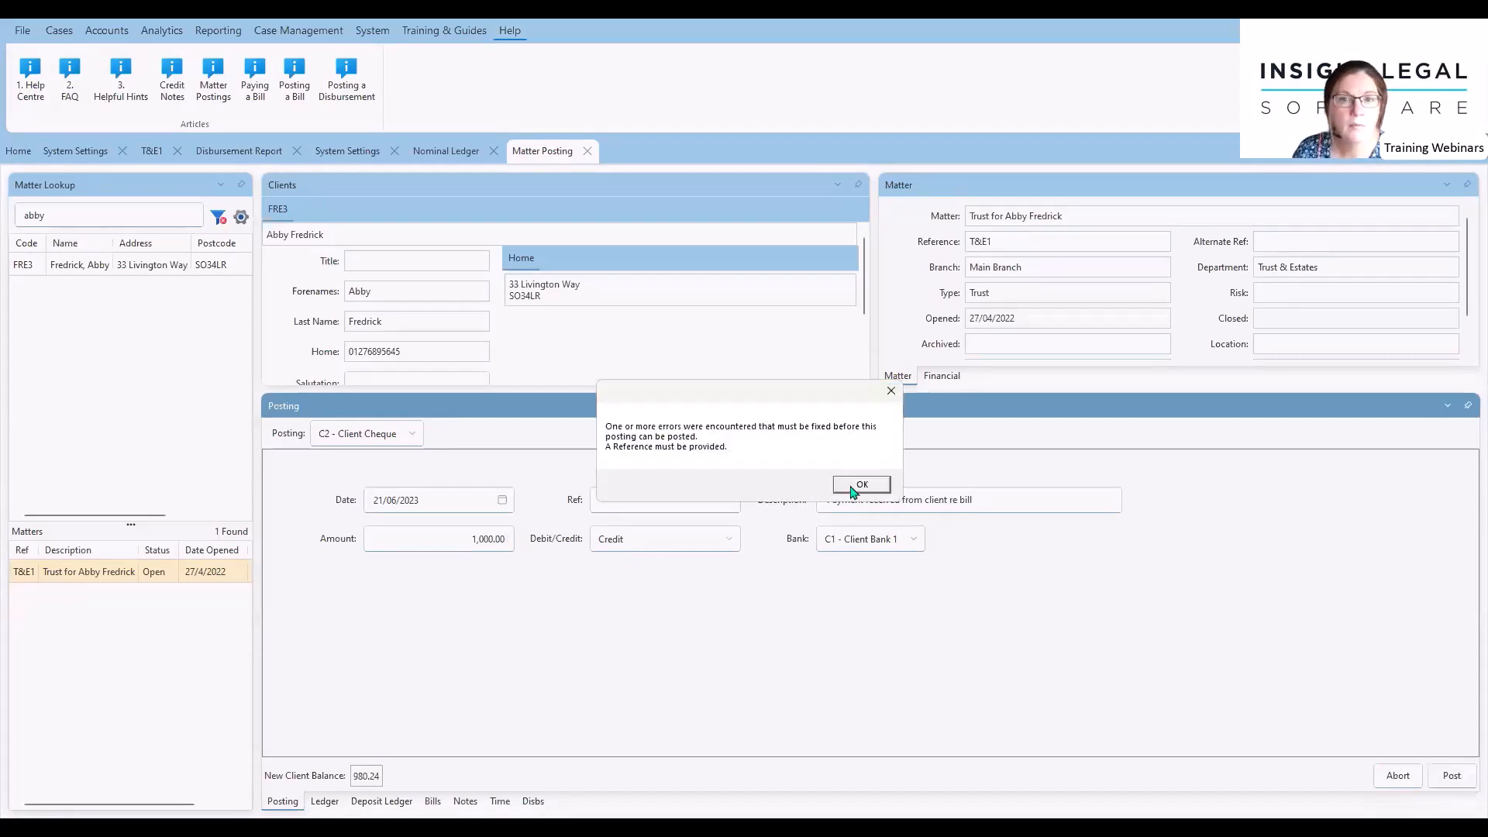
left_click(861, 484)
left_click(628, 501)
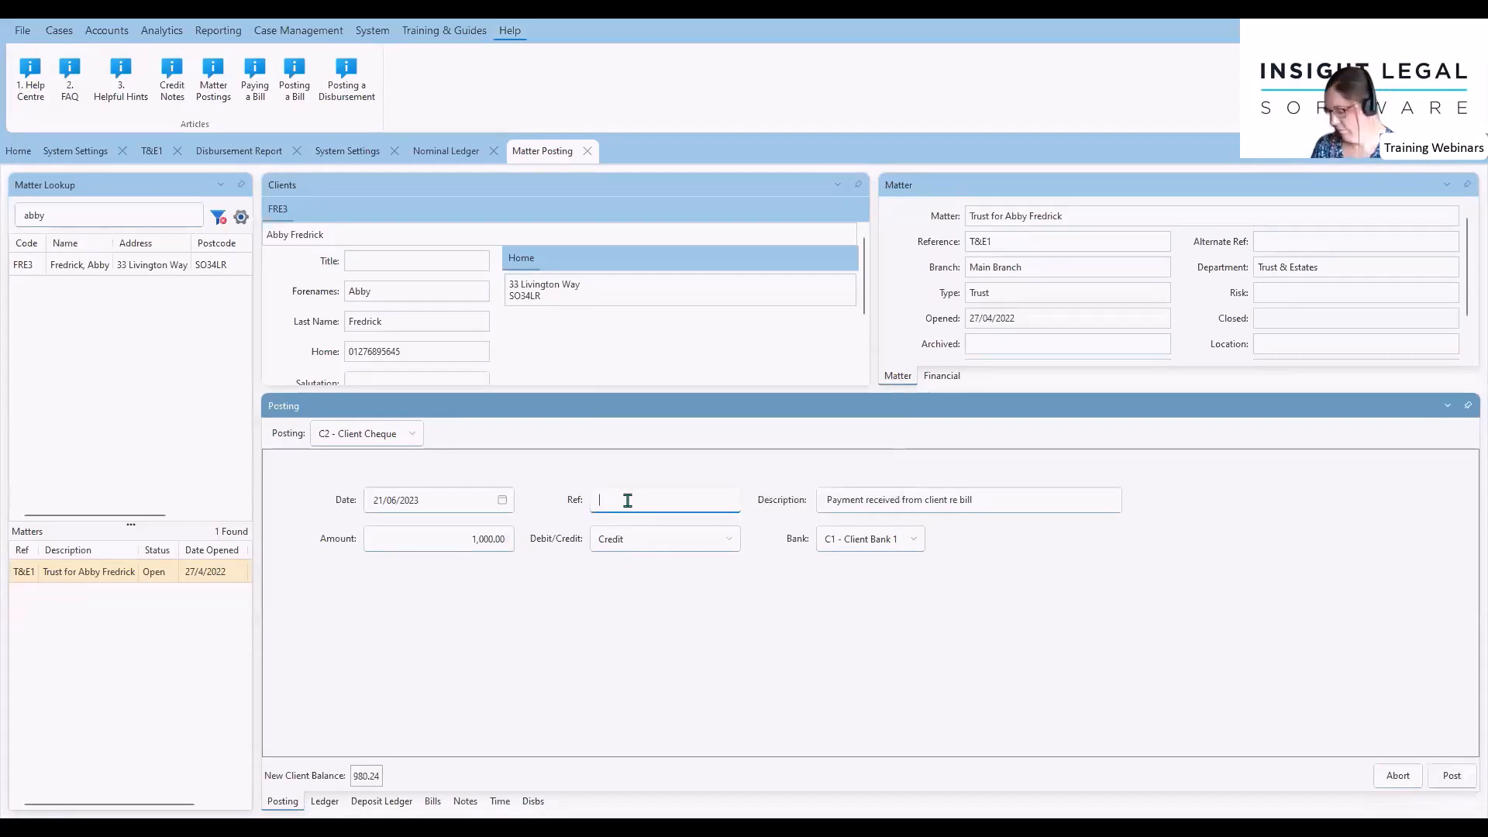
type("cp")
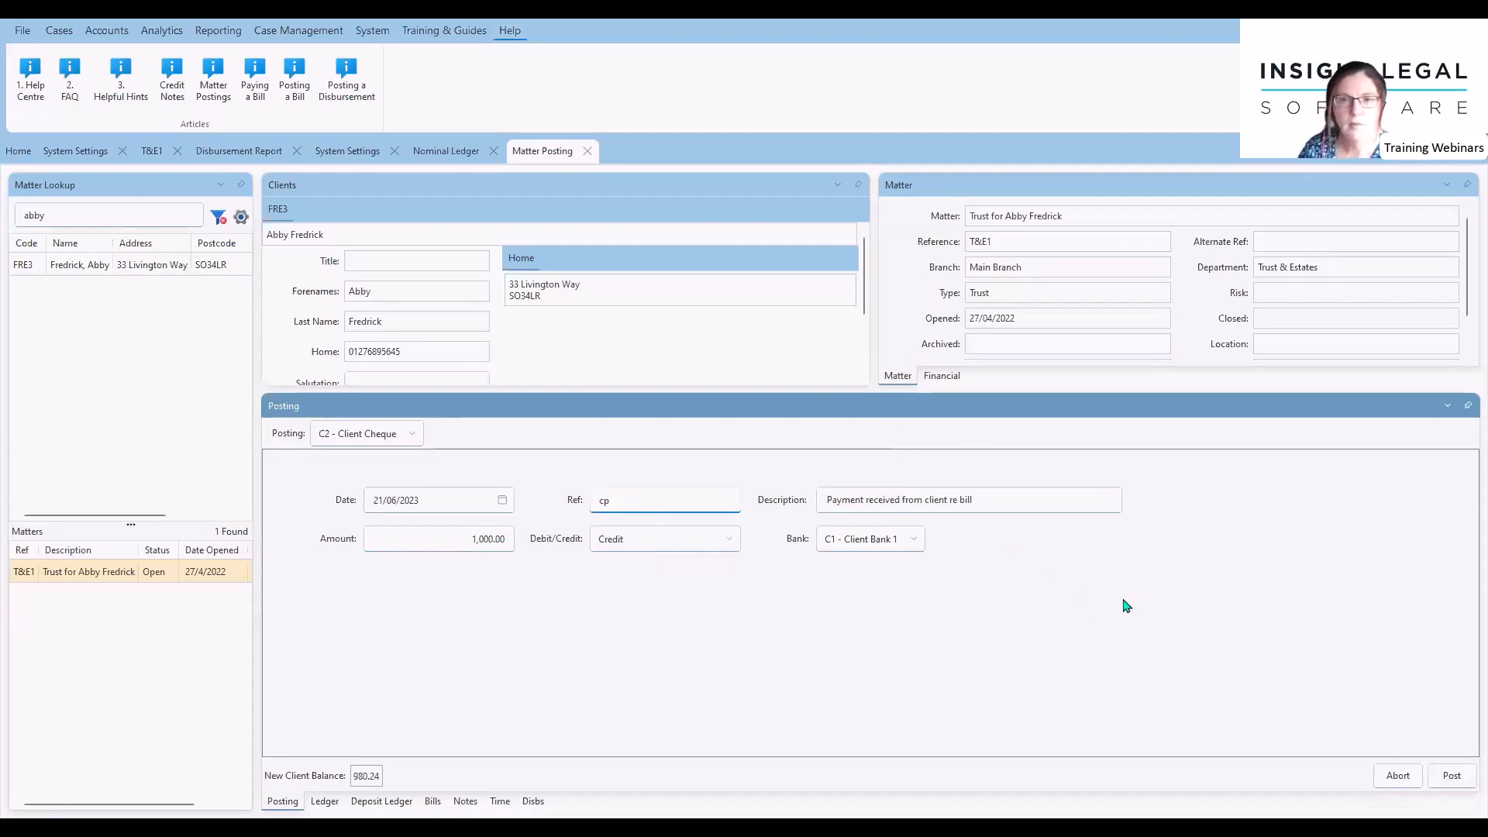
left_click(1439, 778)
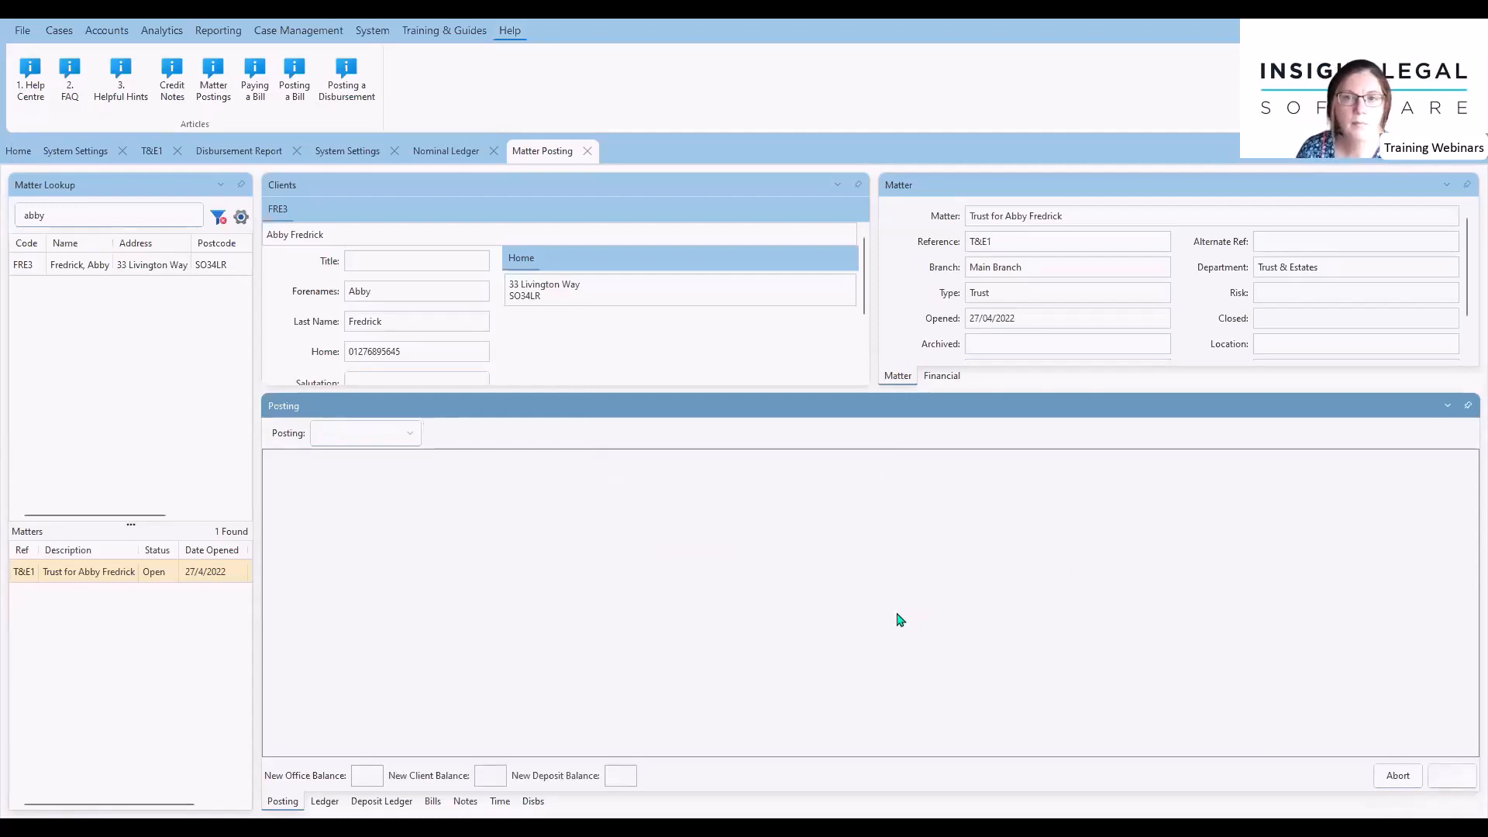
Start an O6 - Office Bill posting on the matter and fill its description with the predefined "Interim Bill".
left_click(405, 434)
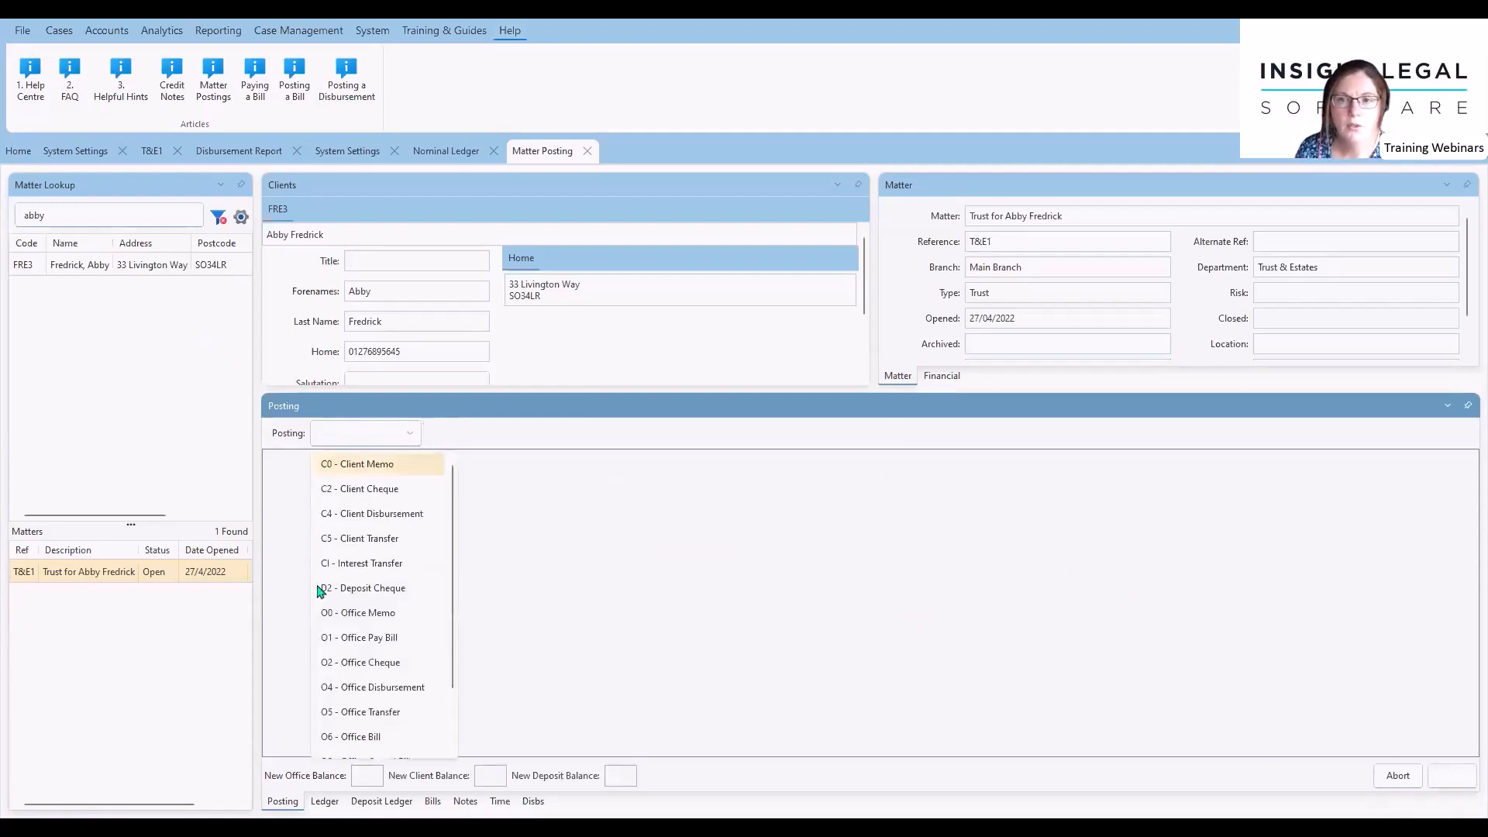
scroll(380, 674, "down", 1)
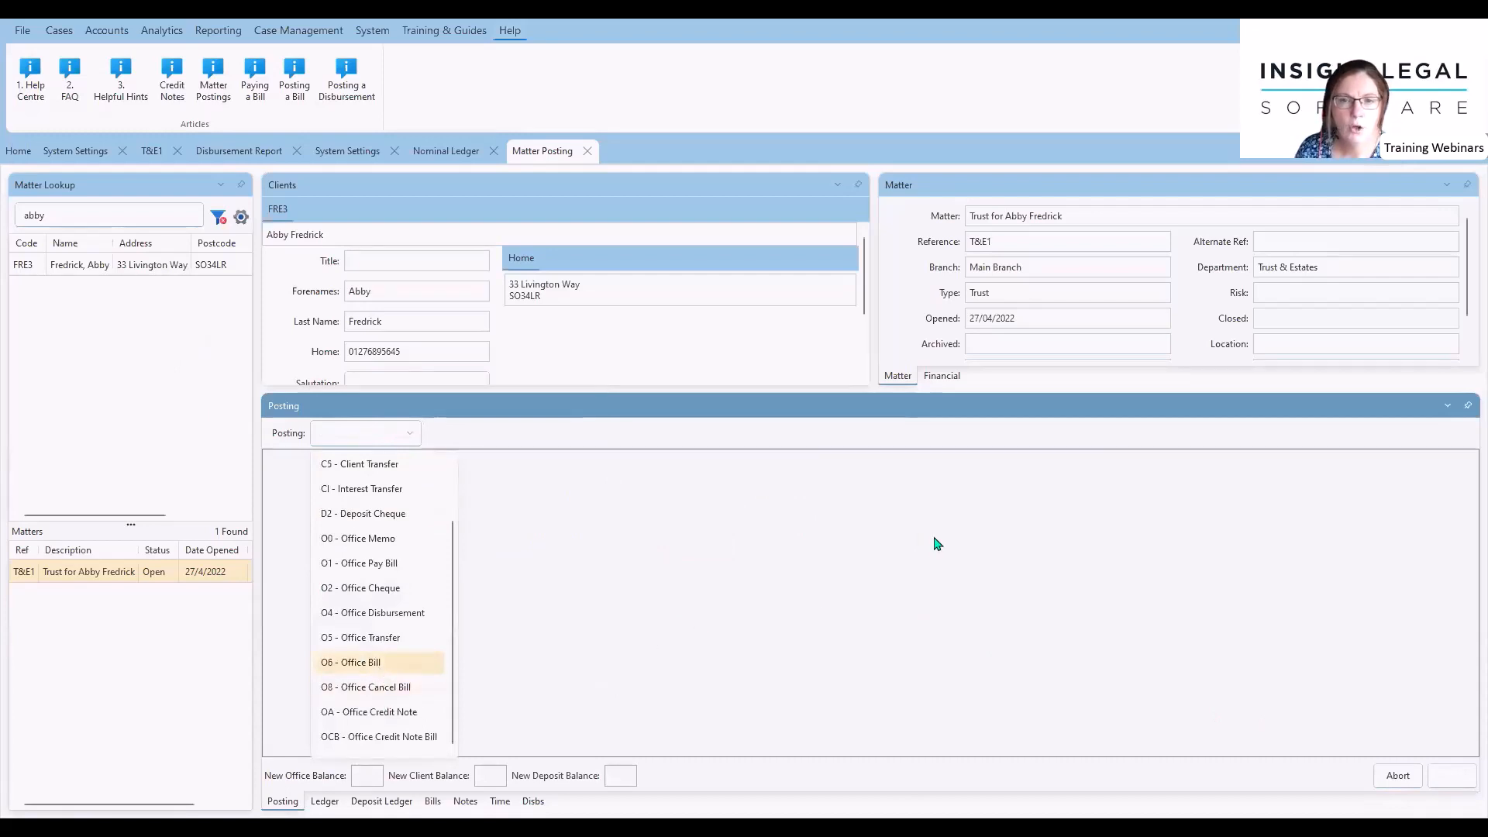
key("Return")
left_click(1157, 513)
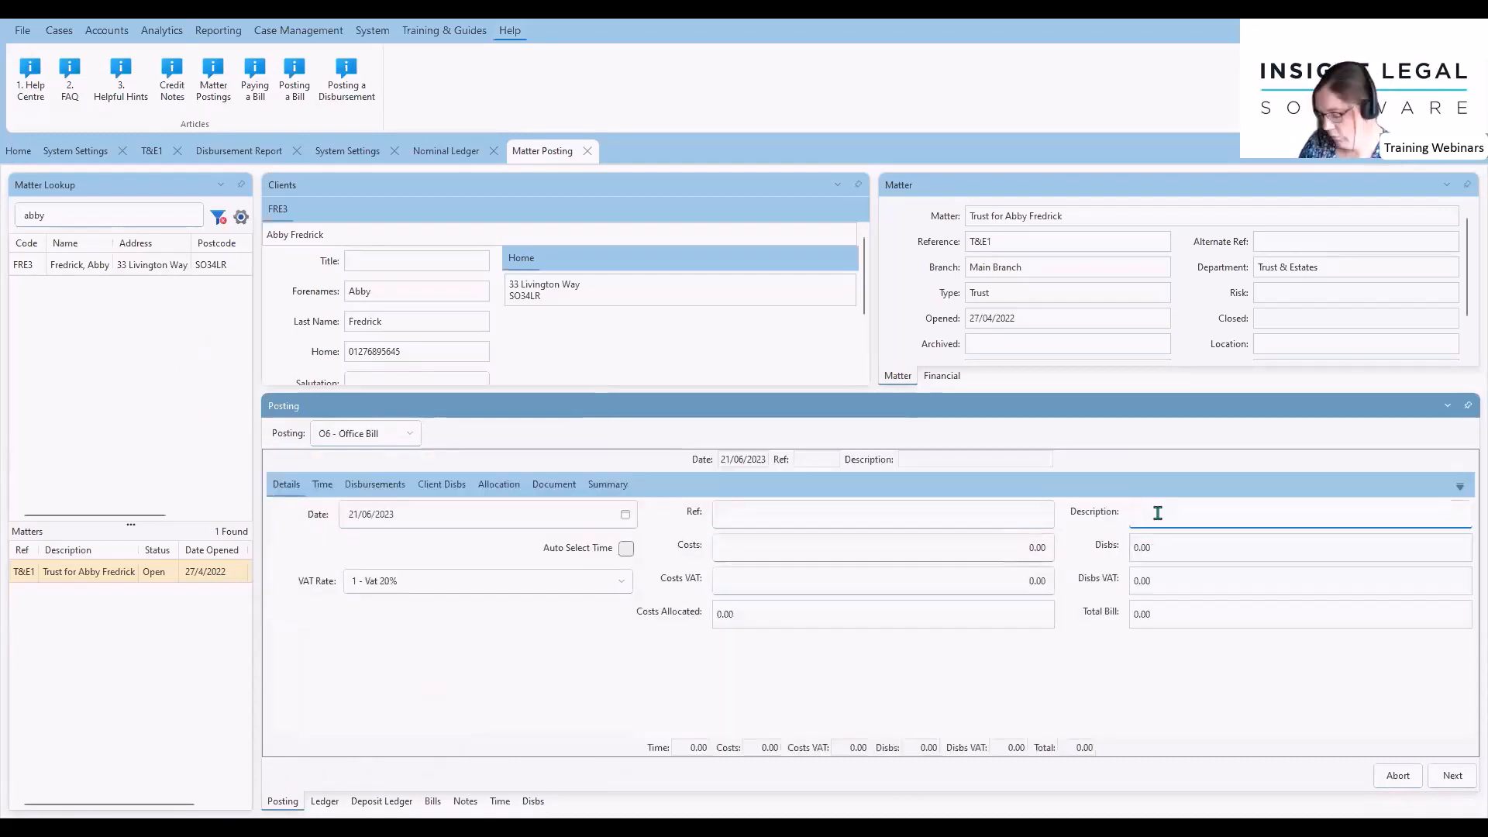
type("1")
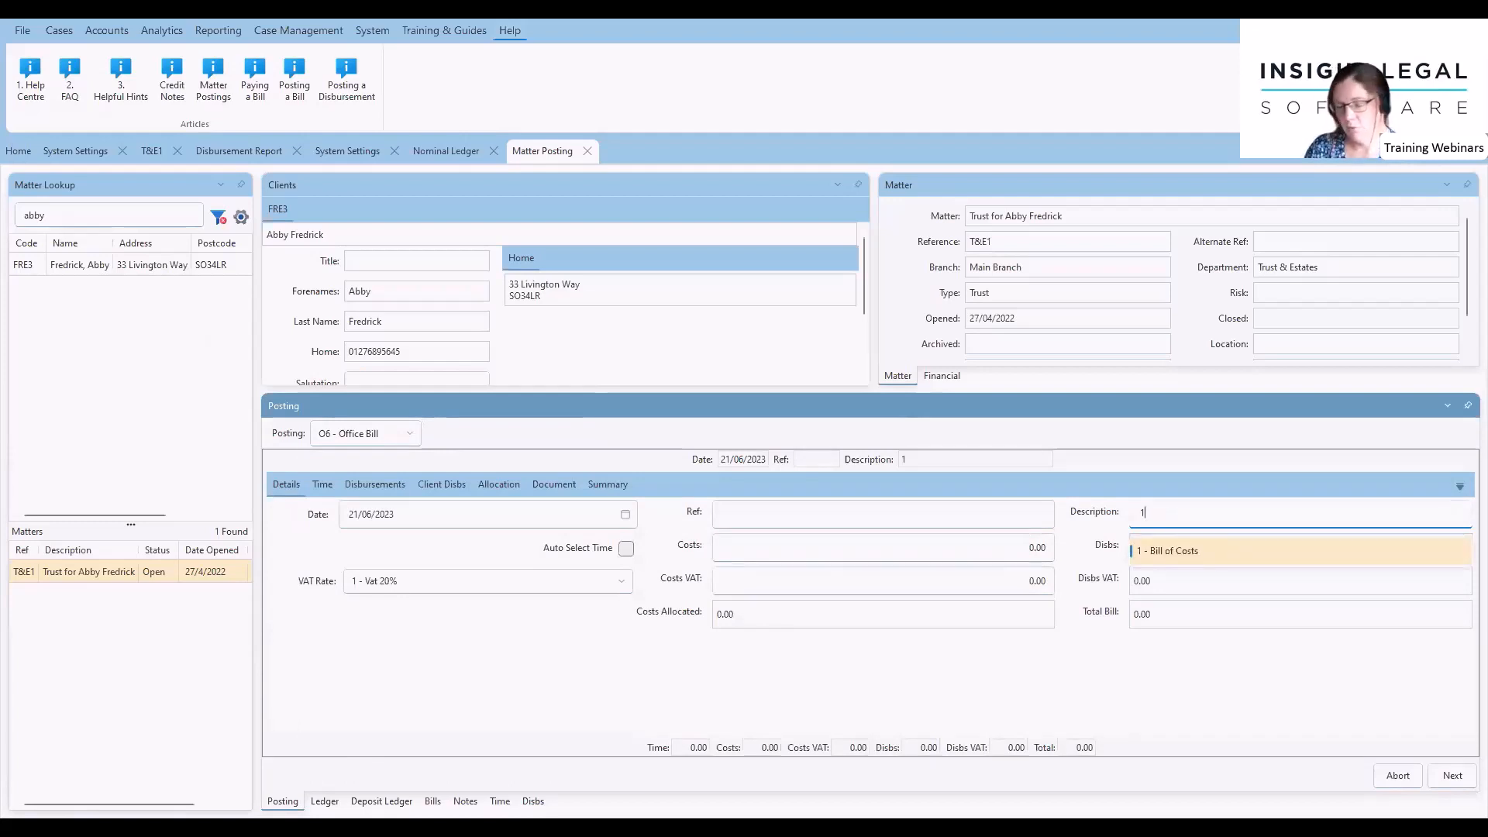
key("BackSpace")
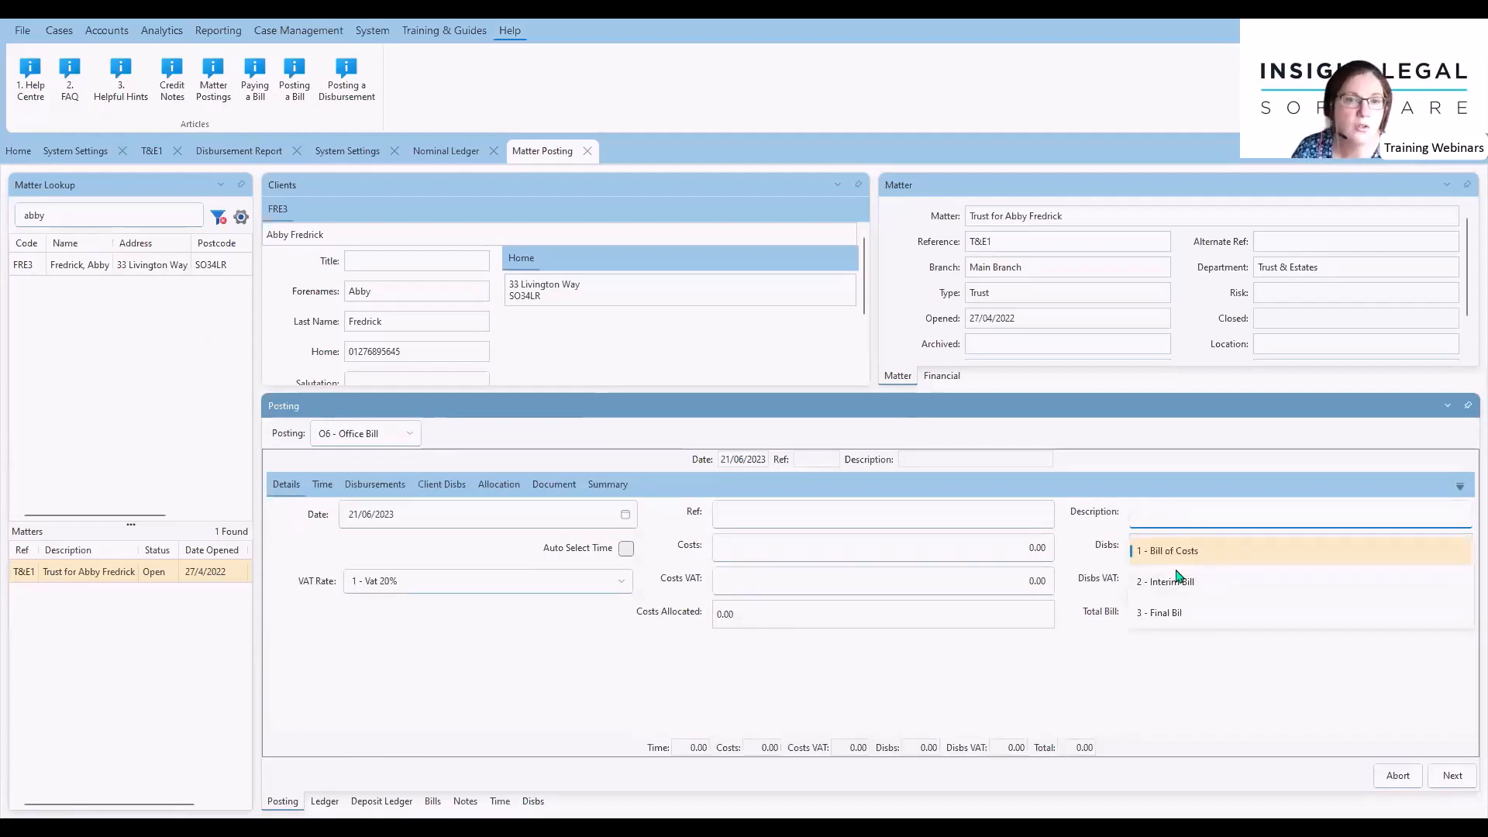
left_click(1197, 587)
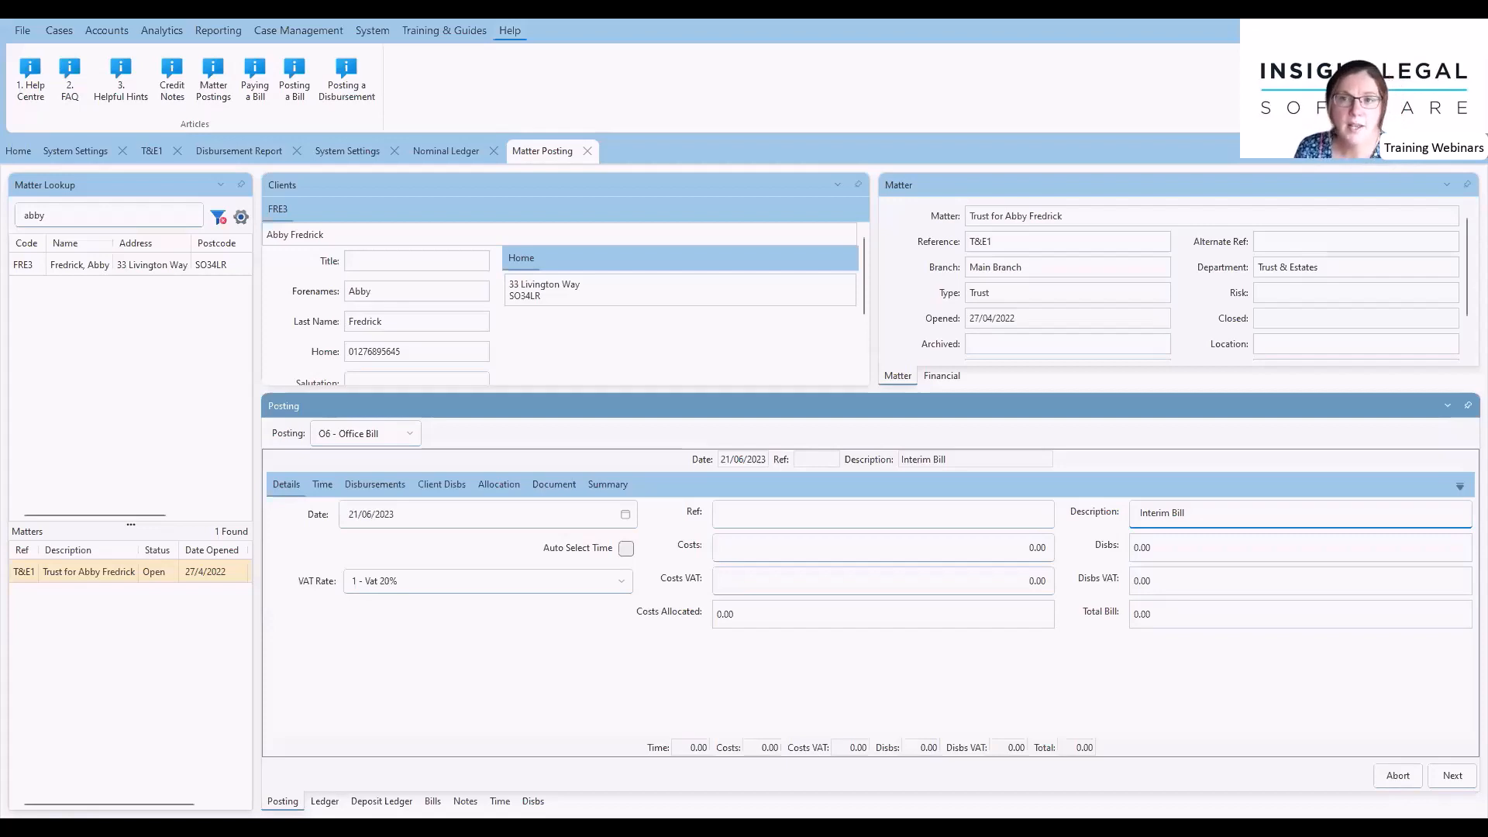
Open a new batch posting and set its default date to 21/06/2023 and default posting type to O4 - Office Disbursement.
left_click(329, 152)
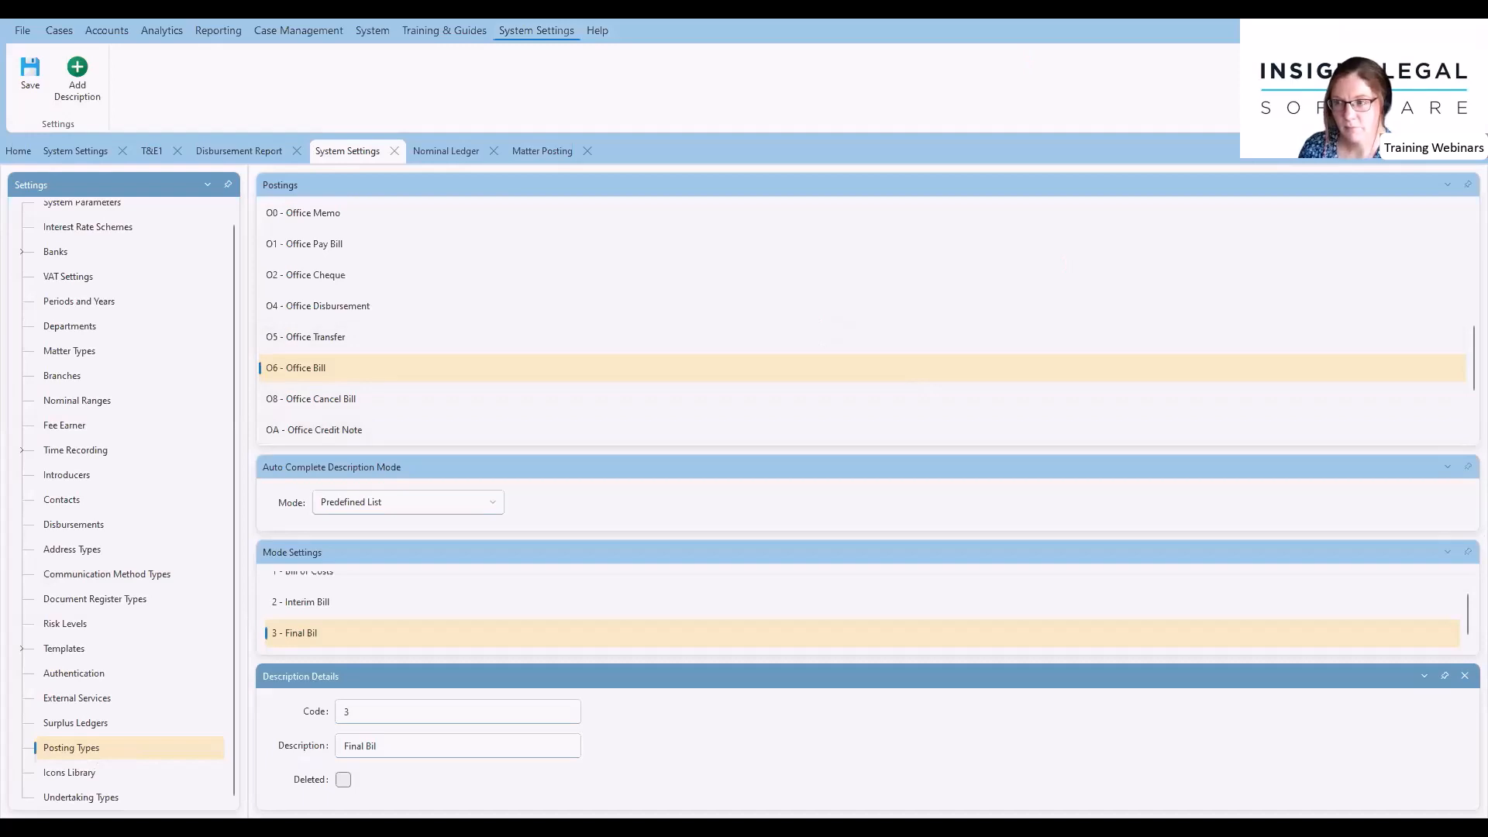
left_click(118, 43)
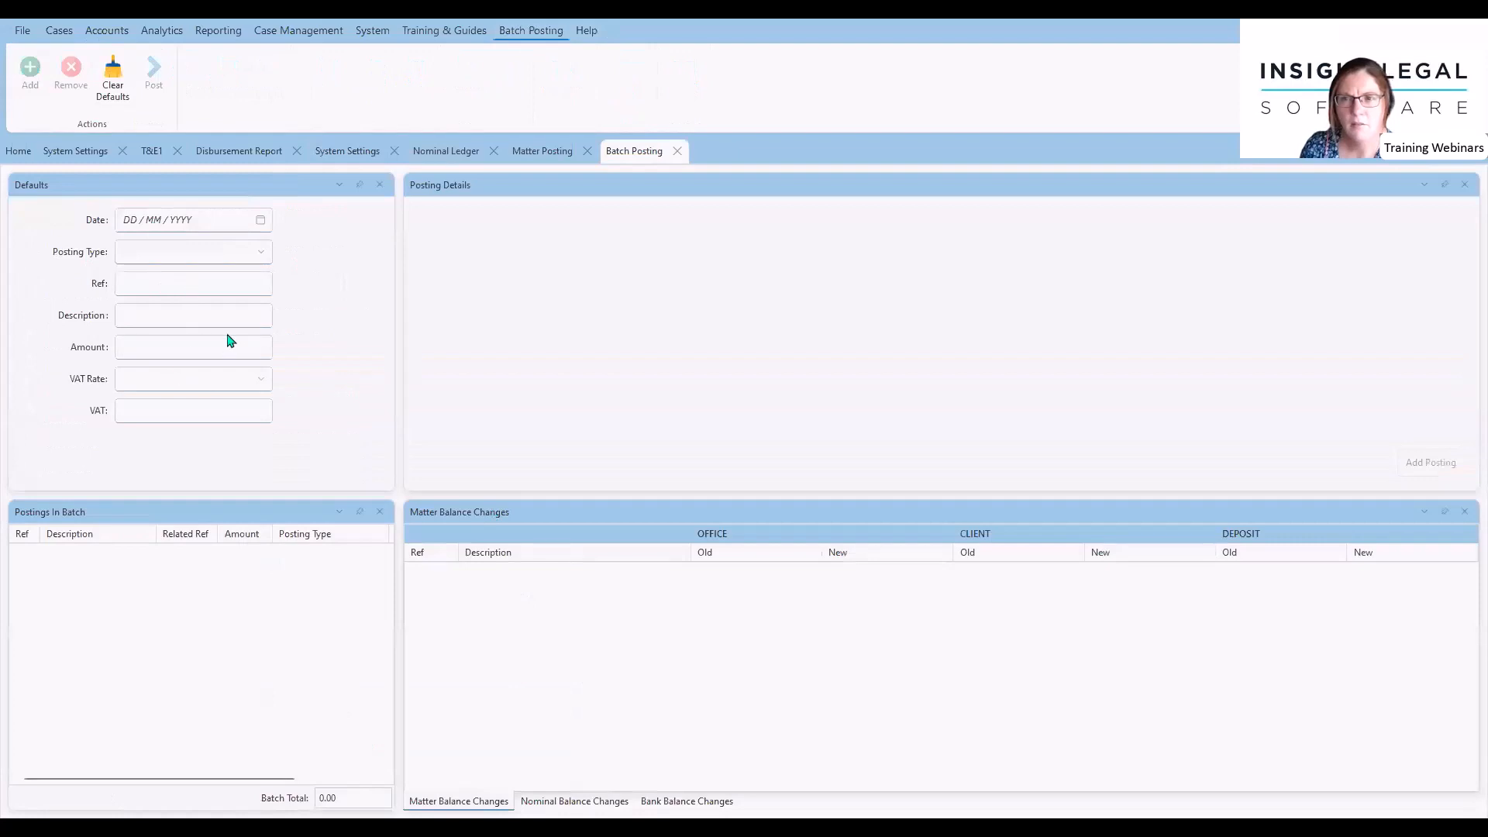
left_click(262, 223)
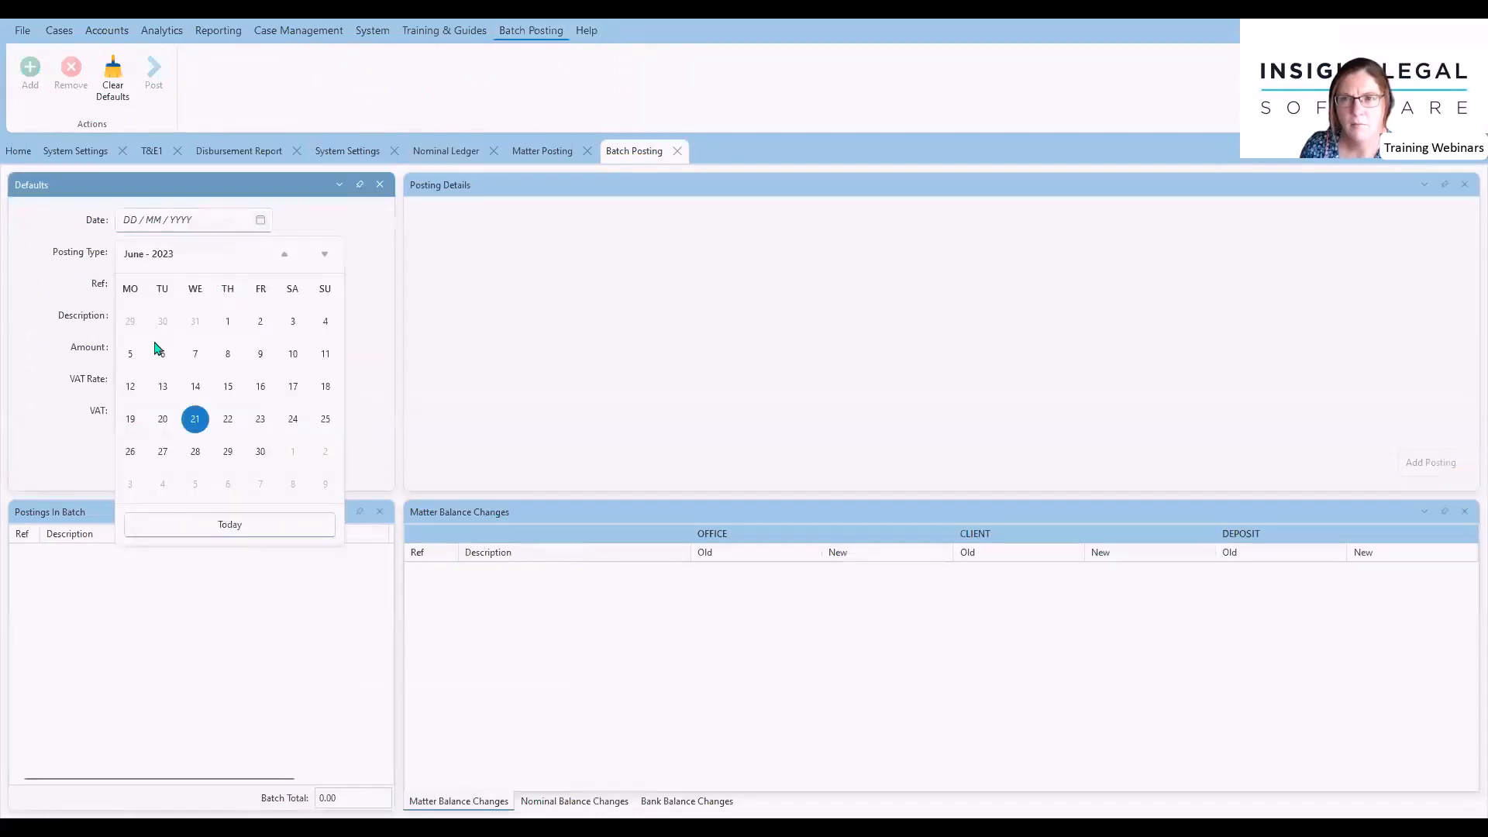
left_click(196, 418)
left_click(253, 254)
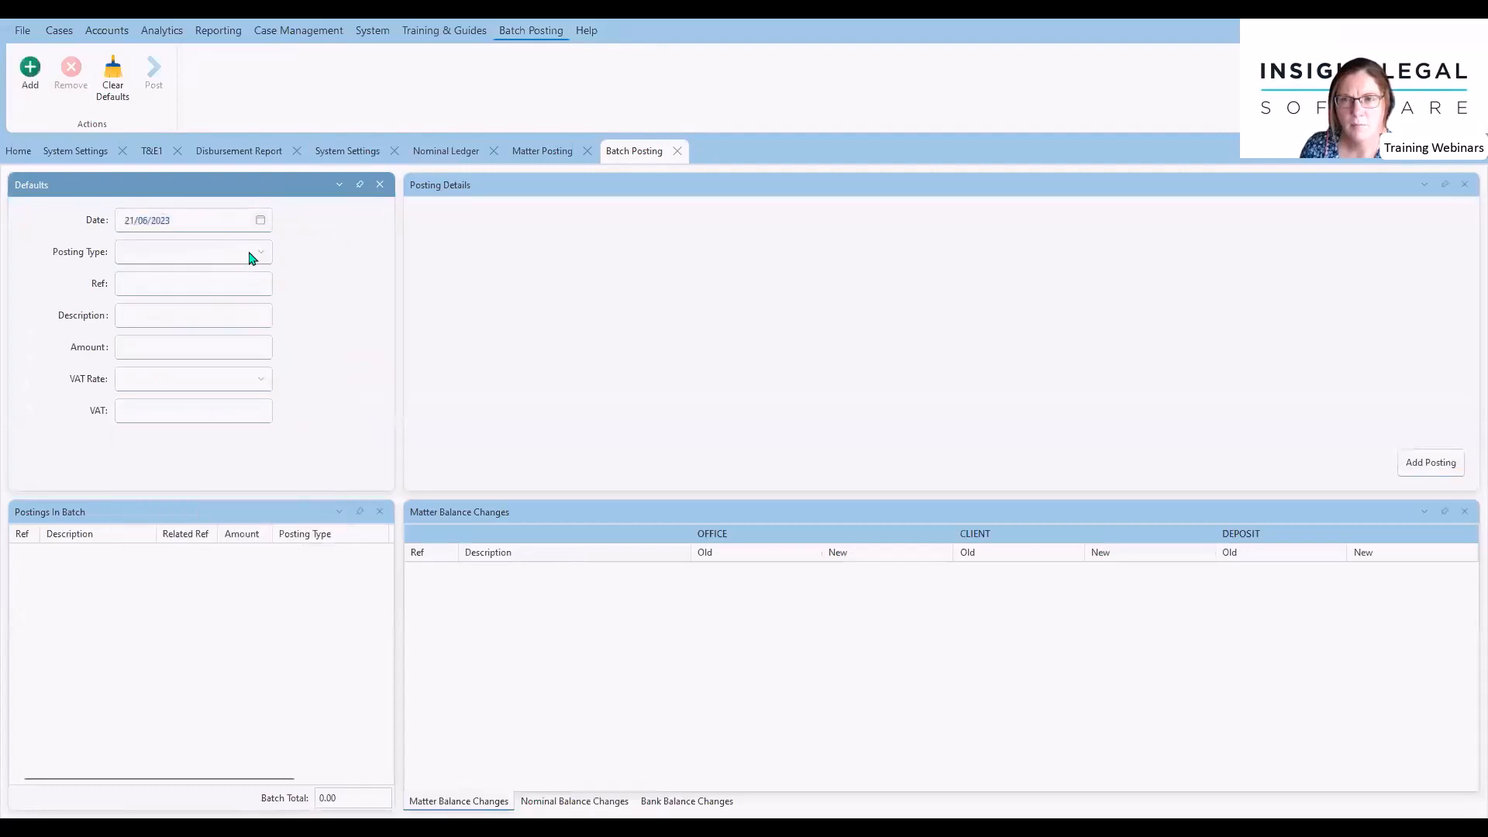
scroll(194, 356, "down", 1)
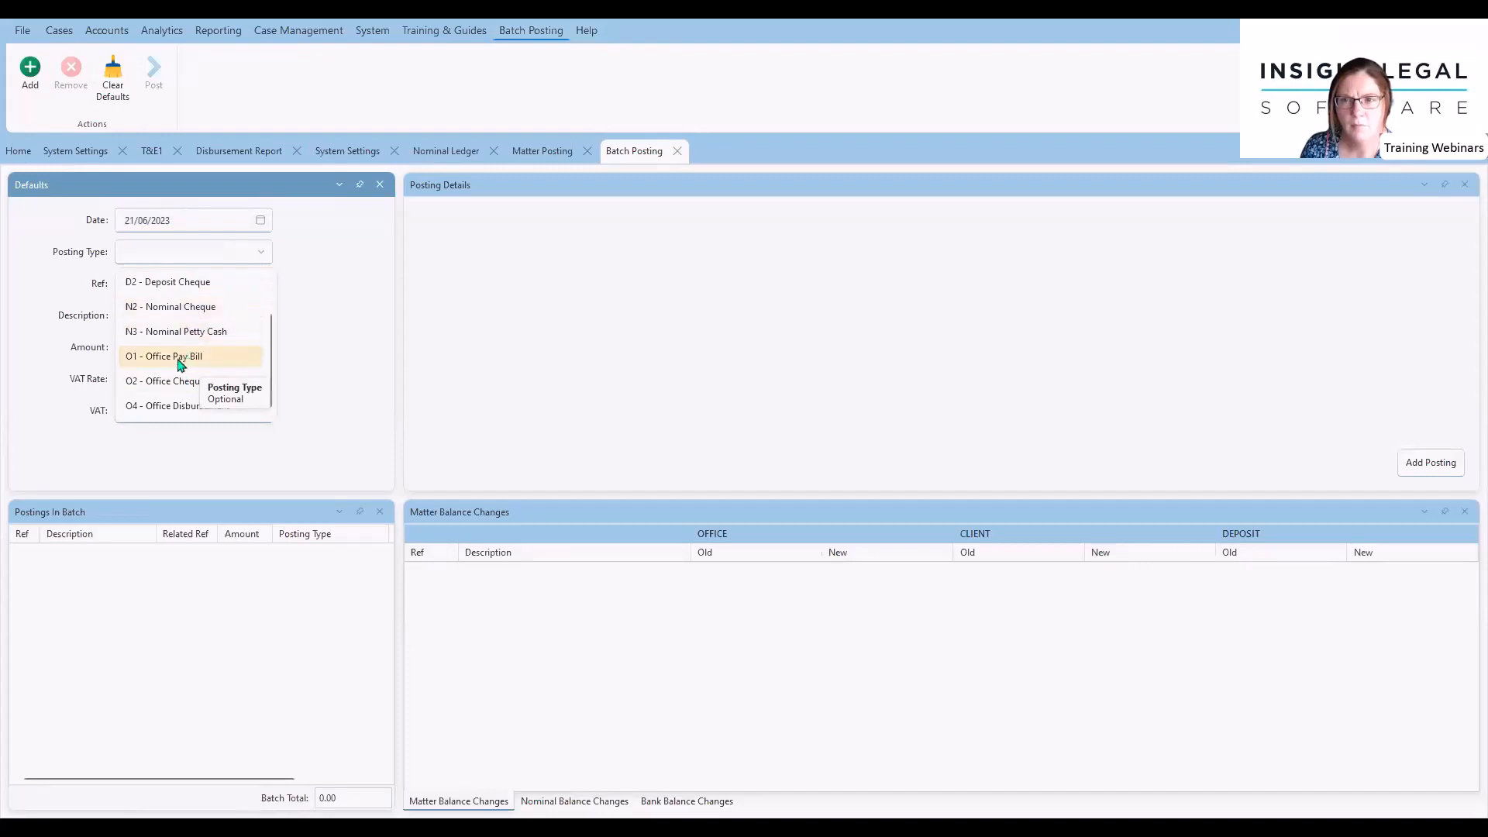
left_click(227, 404)
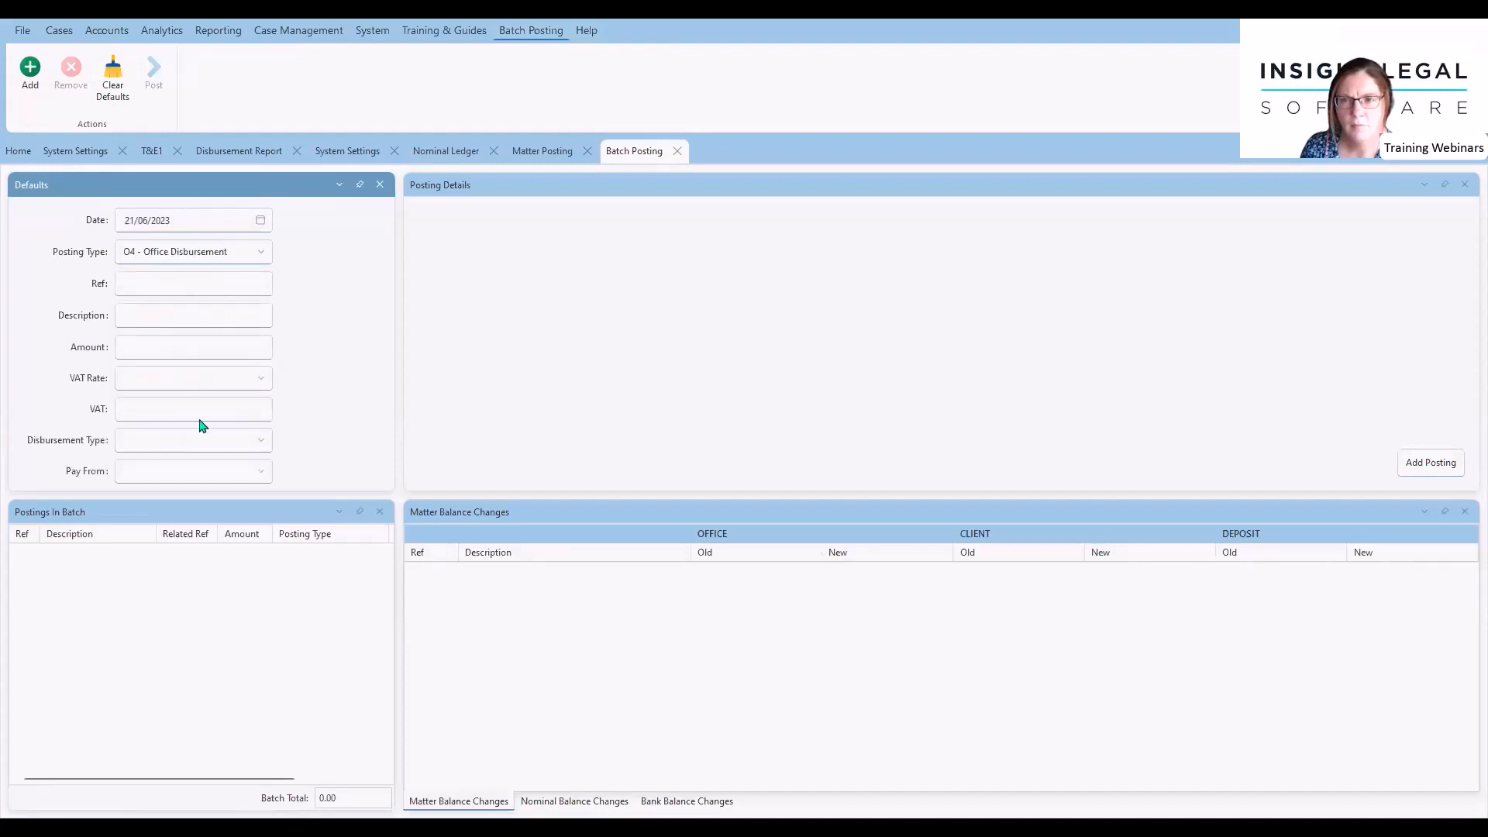
Set the batch's default disbursement type to LR - Land Registry Searches and its payment source to Bank, and add a posting with these defaults.
left_click(233, 447)
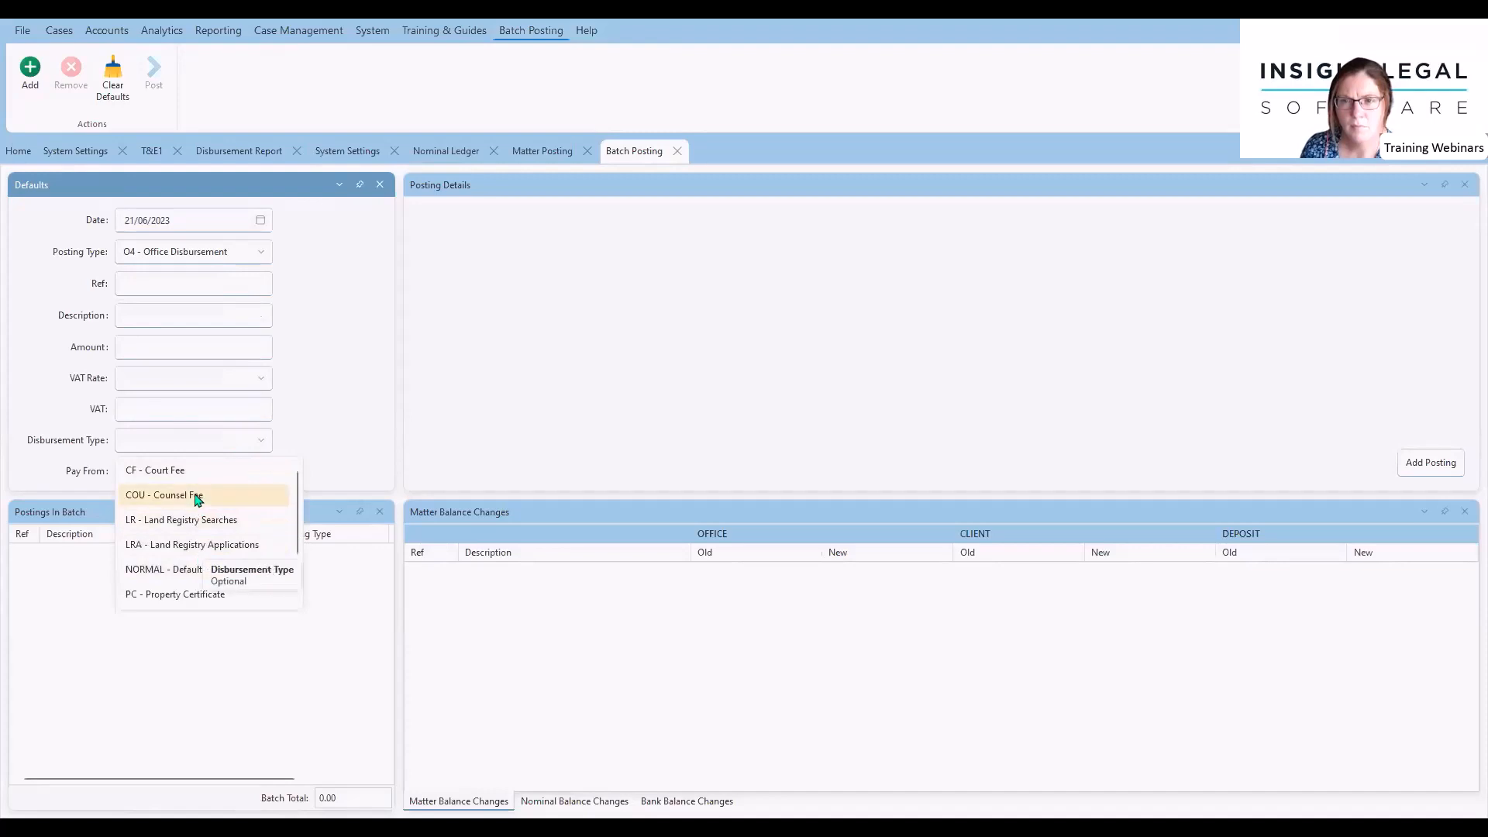
left_click(194, 524)
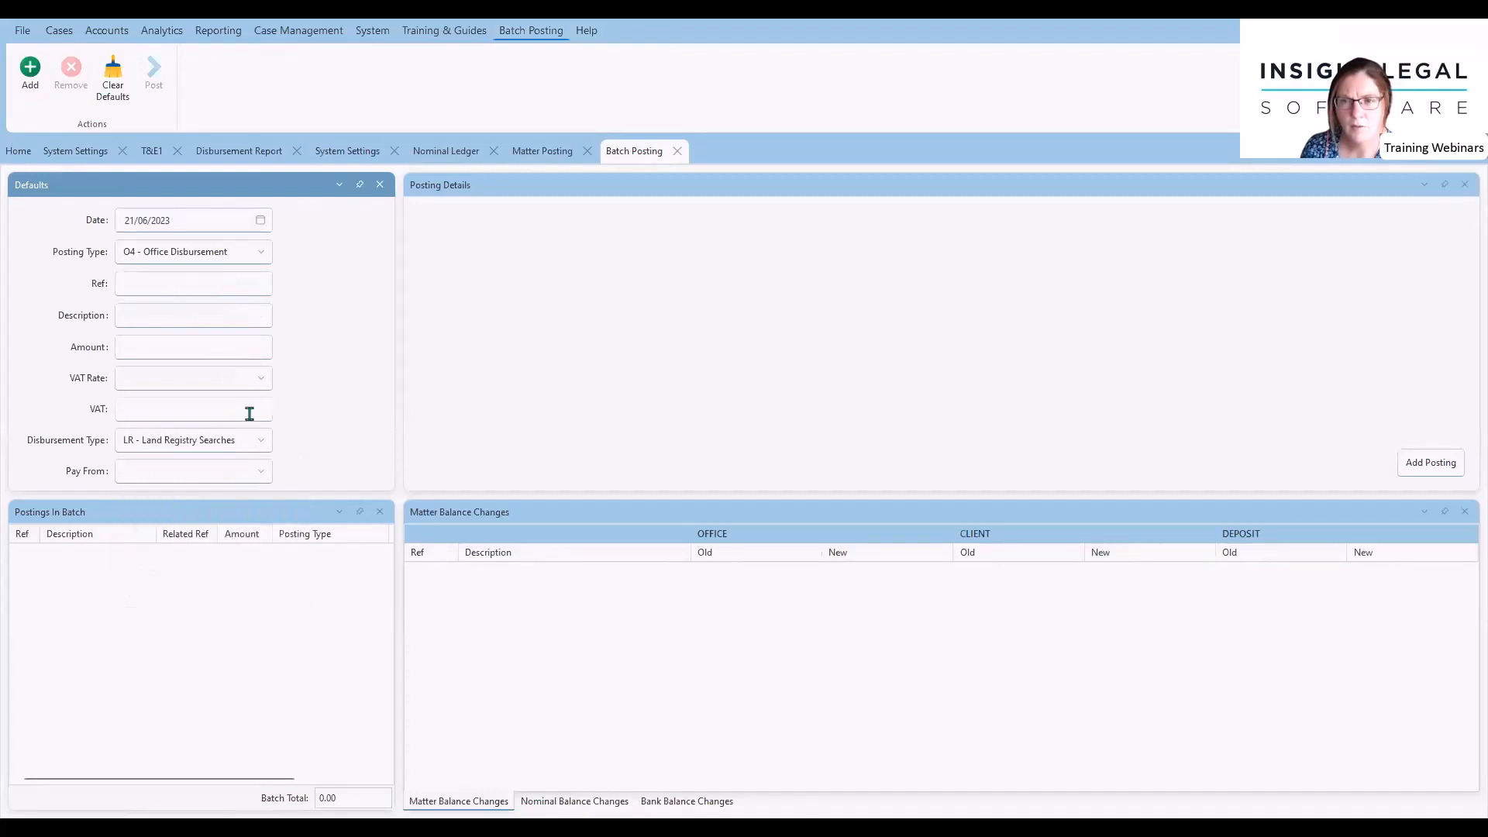
left_click(256, 475)
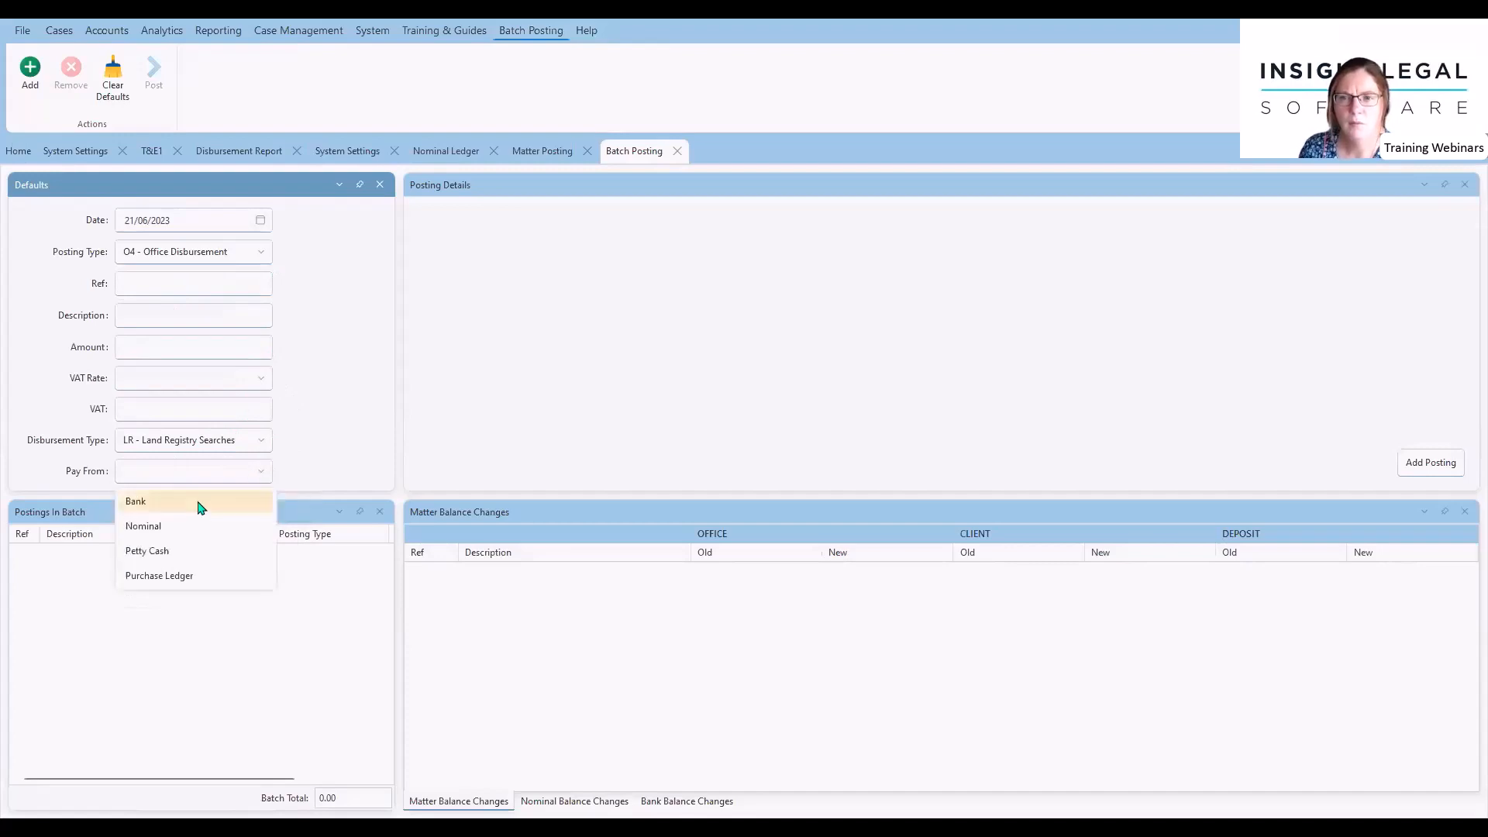
left_click(193, 502)
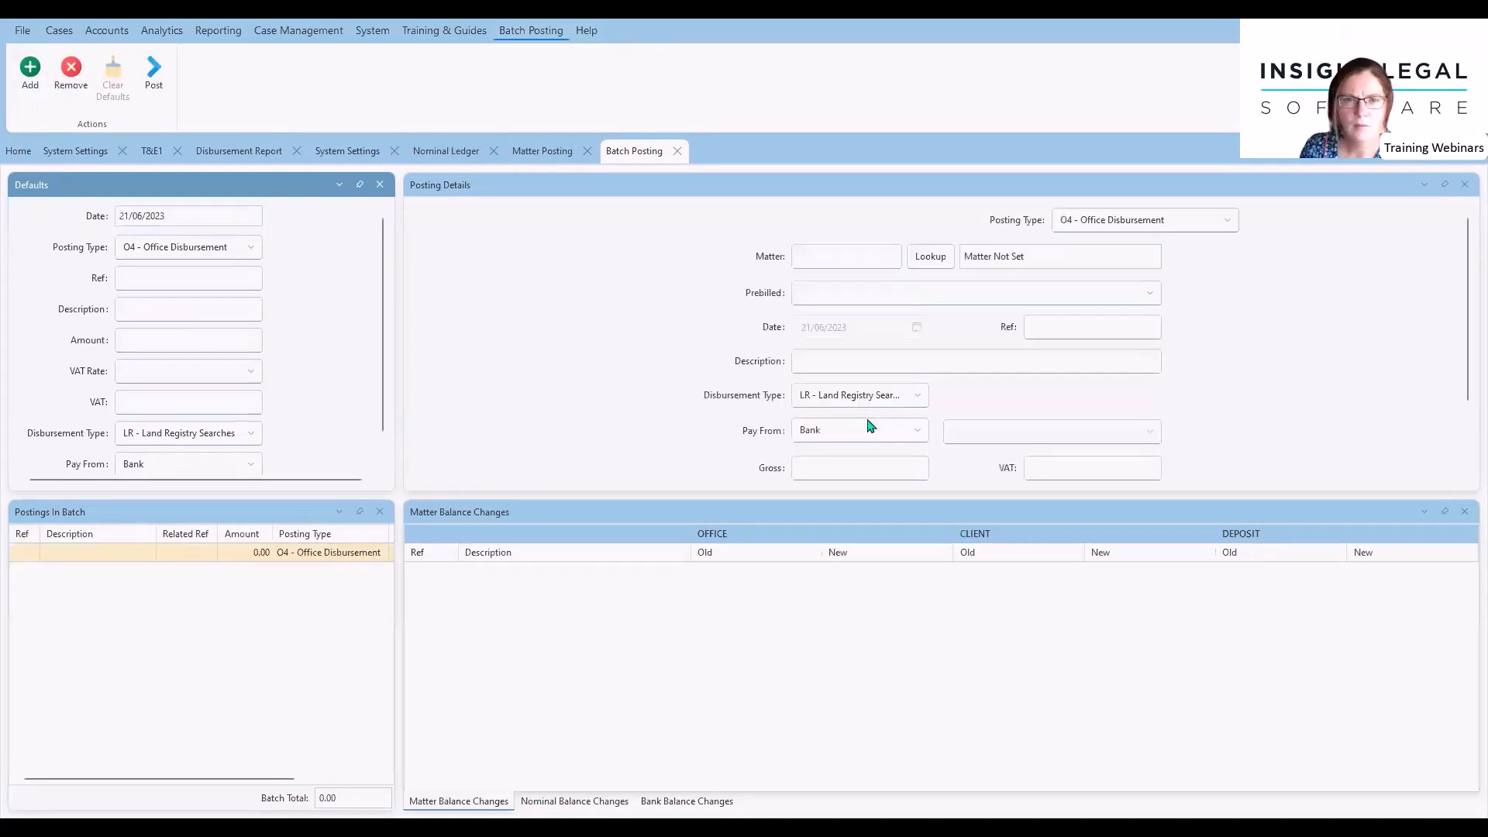
Review the added disbursement posting's fields, then close the batch posting and disregard its unposted entries.
scroll(1040, 401, "down", 2)
scroll(1040, 401, "up", 2)
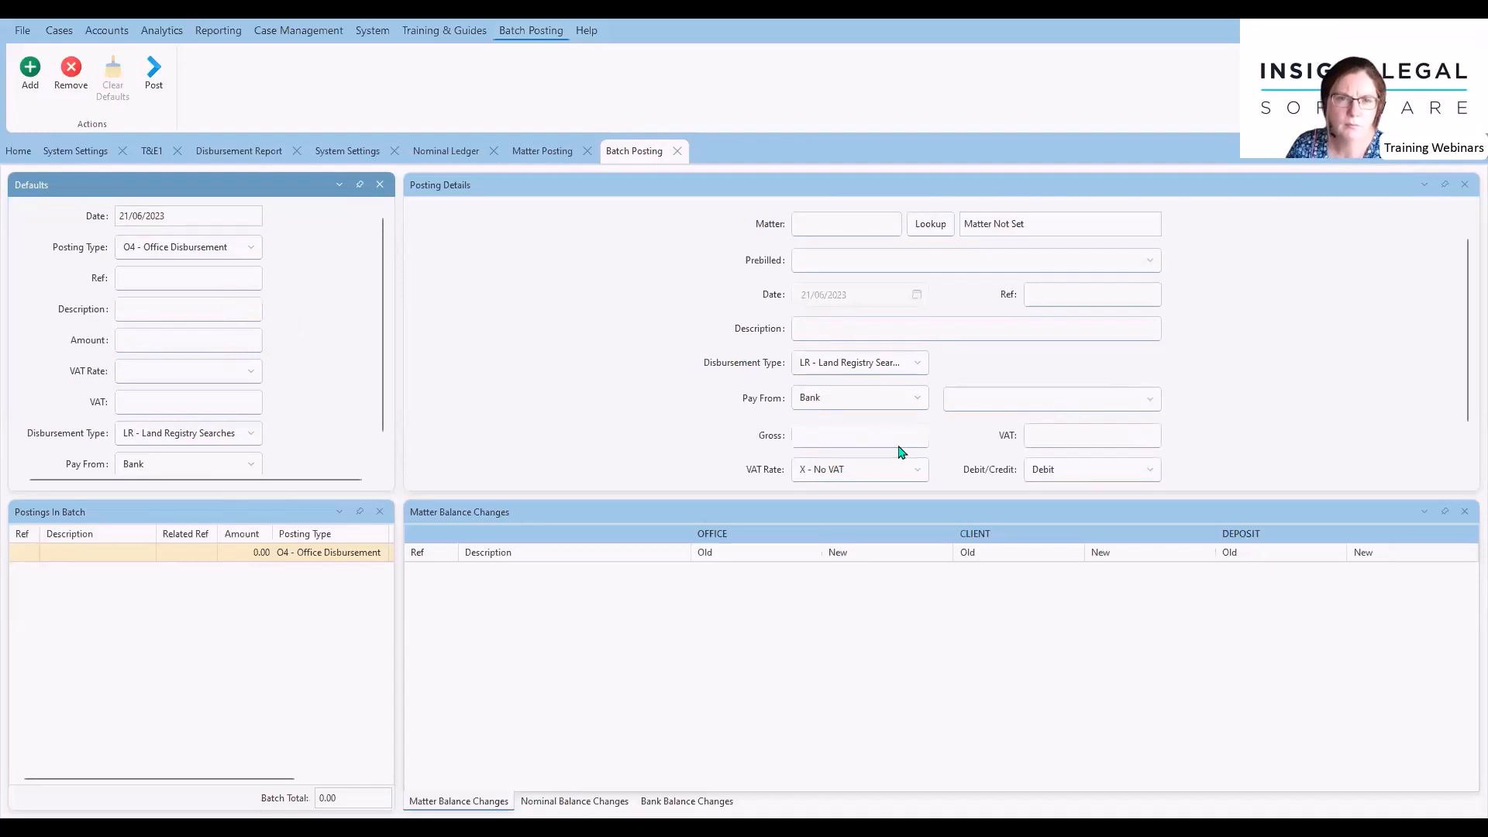
left_click(678, 153)
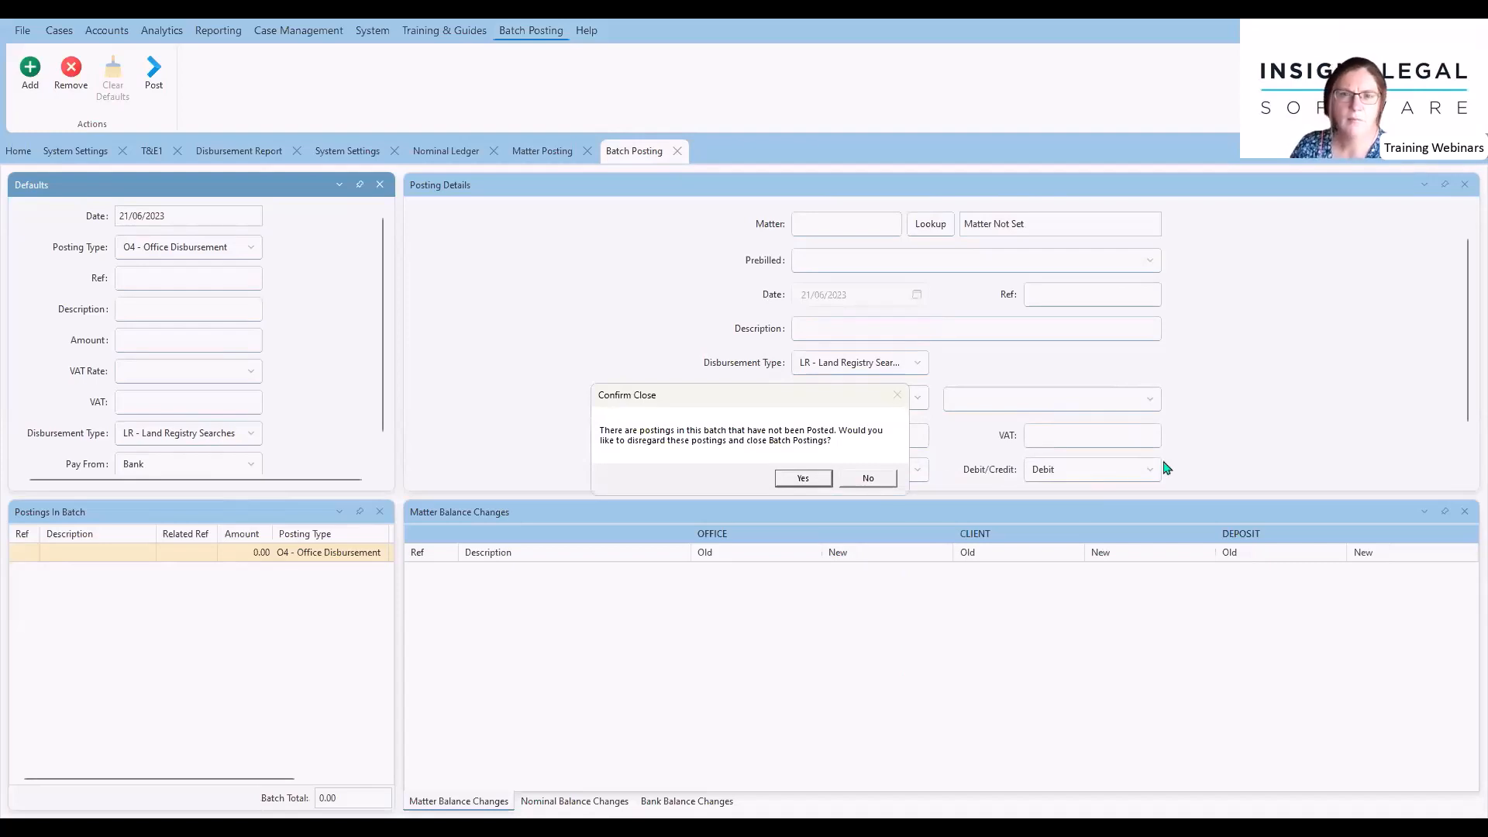
left_click(807, 478)
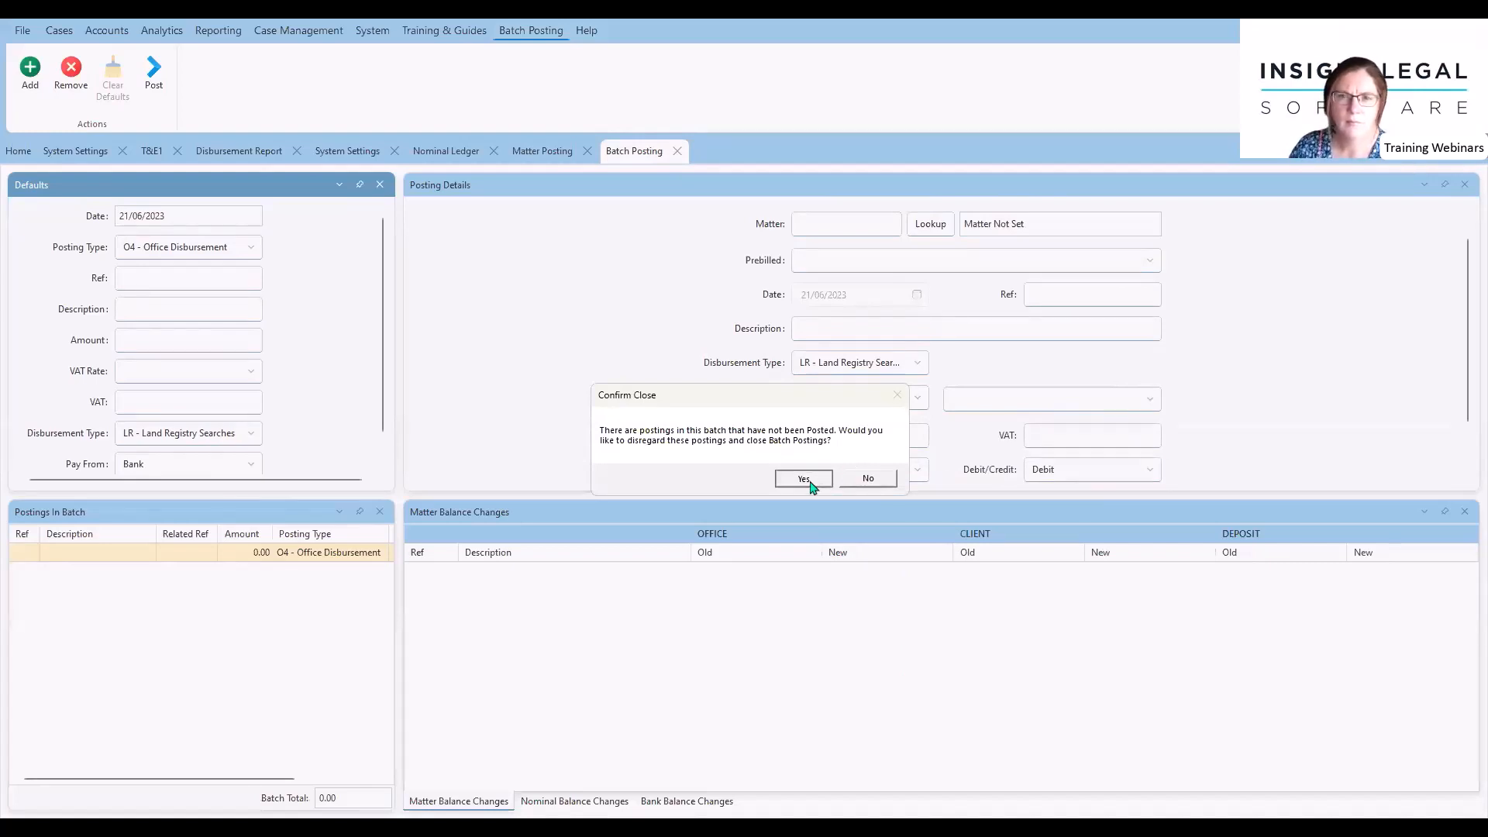